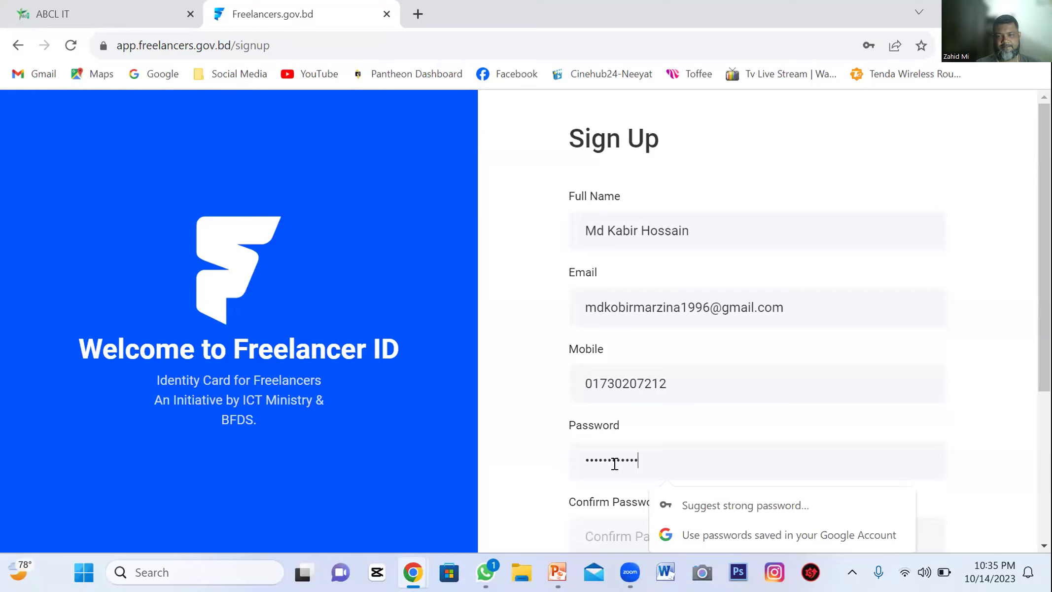
# Step: Scroll down and start re-entering the account password in the Confirm Password field
pyautogui.press('Down')
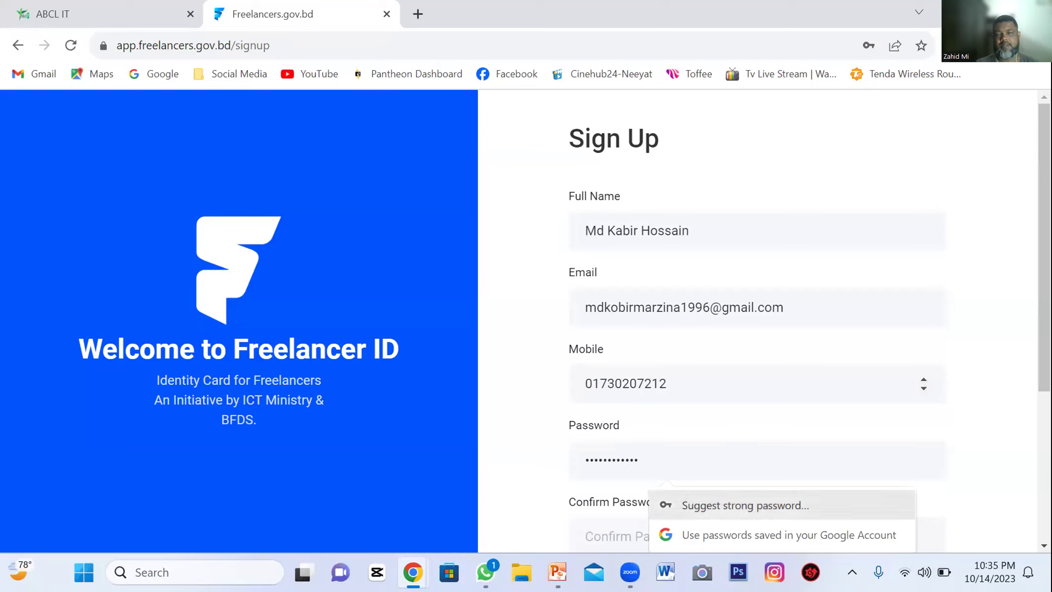
pyautogui.scroll(-1, 759, 321)
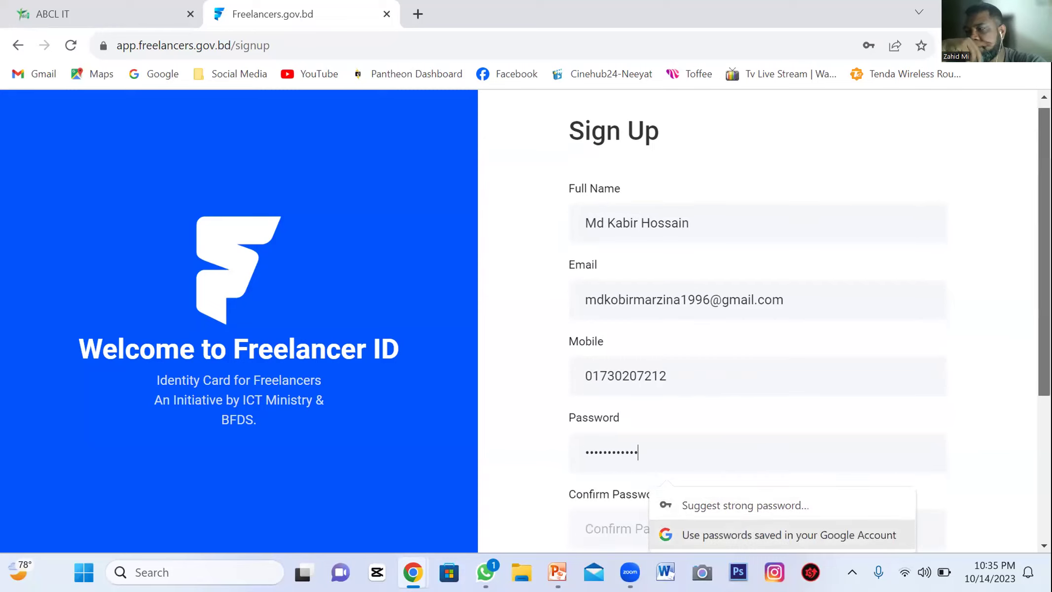
pyautogui.scroll(-1, 759, 320)
pyautogui.scroll(-2, 759, 321)
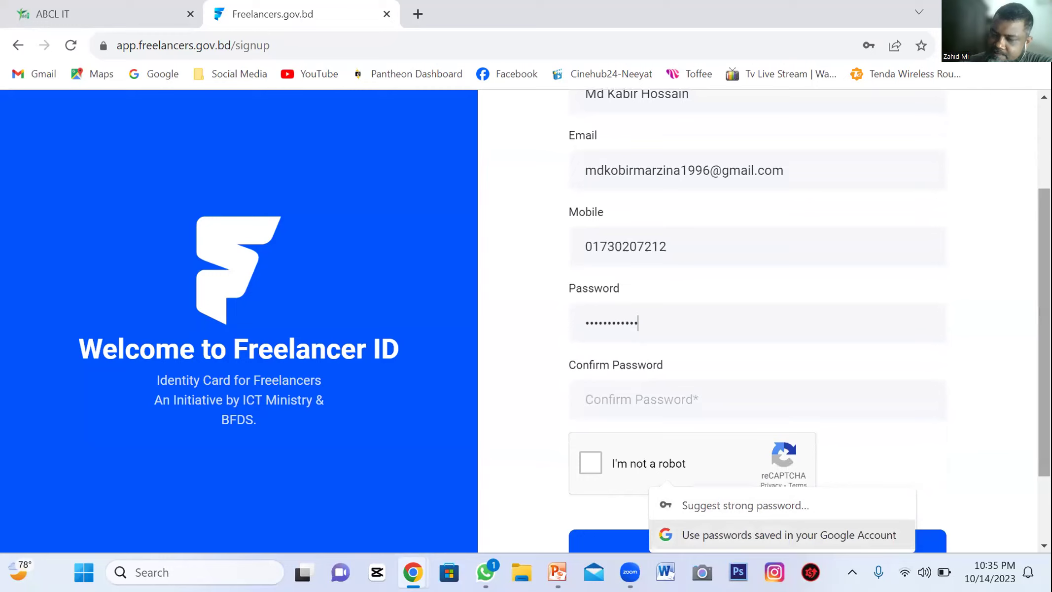
pyautogui.click(683, 401)
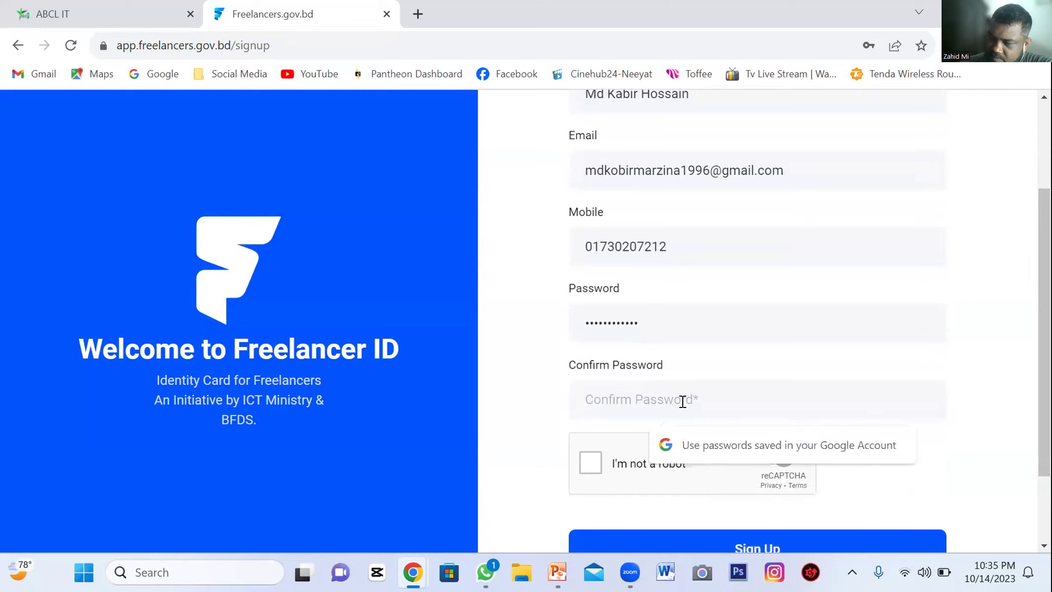
pyautogui.write('aaaaa')
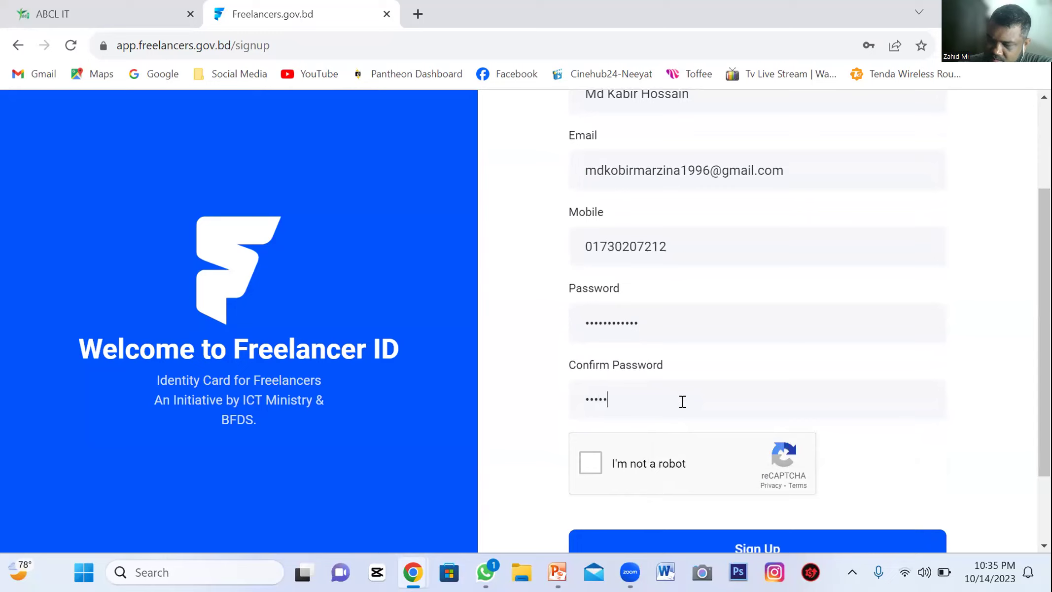
pyautogui.write('aaaaaaa')
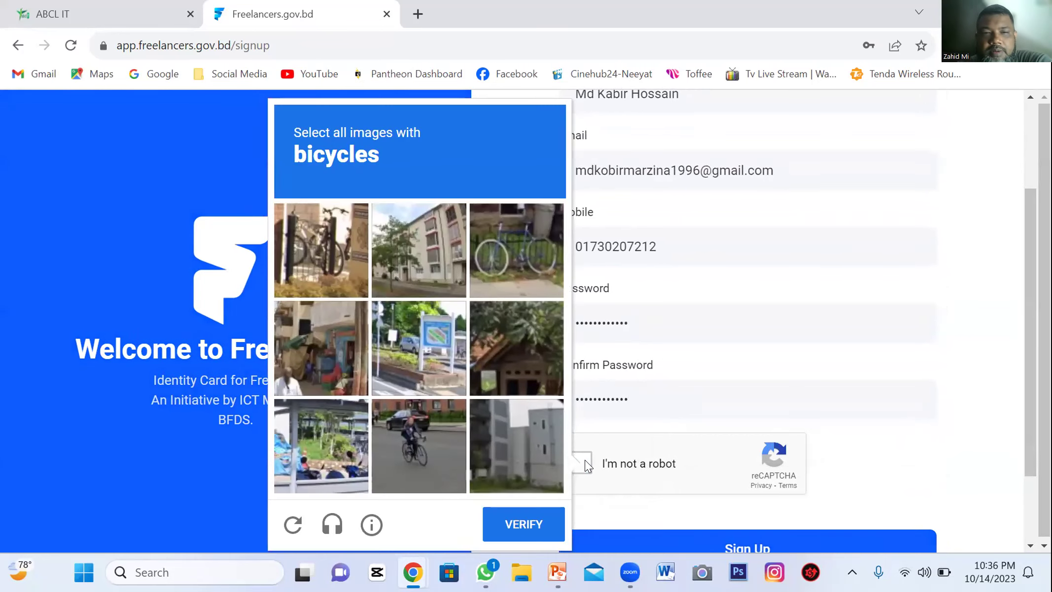
# Step: Pick the three bicycle tiles, verify the challenge, and submit the sign-up form
pyautogui.click(316, 236)
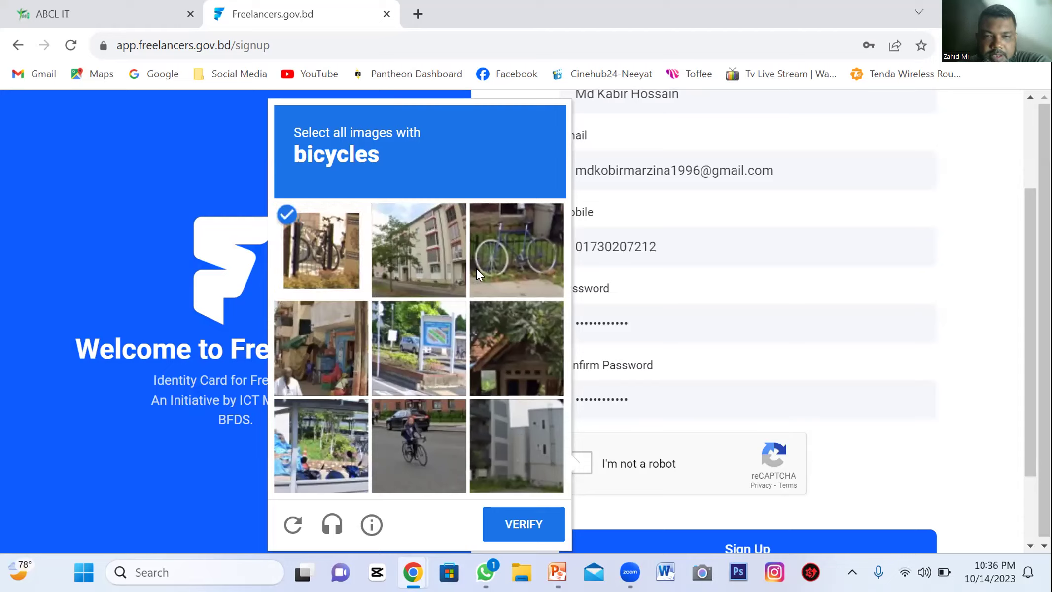
pyautogui.click(506, 253)
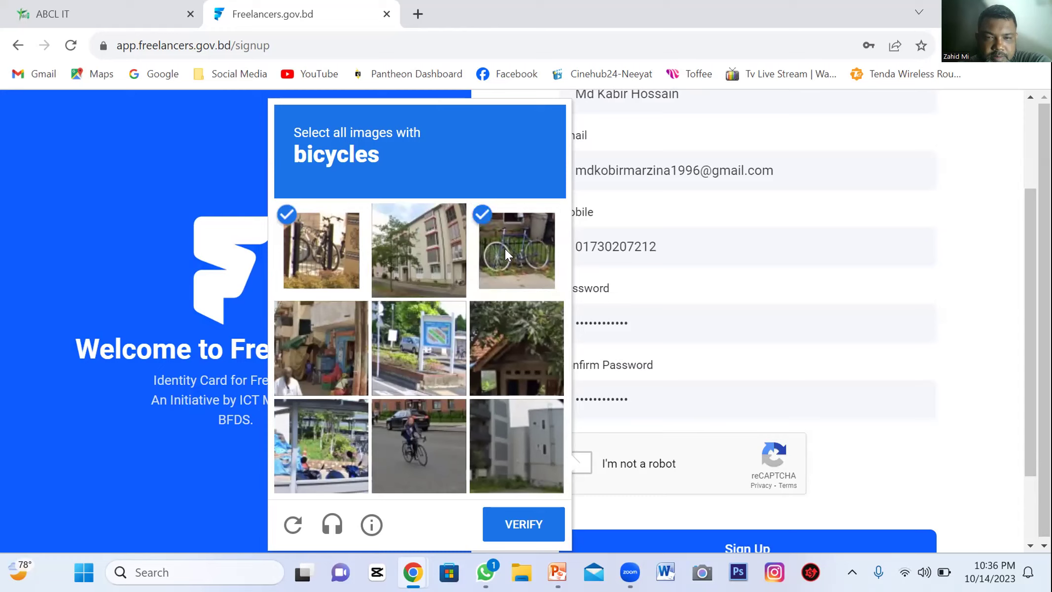
pyautogui.click(404, 435)
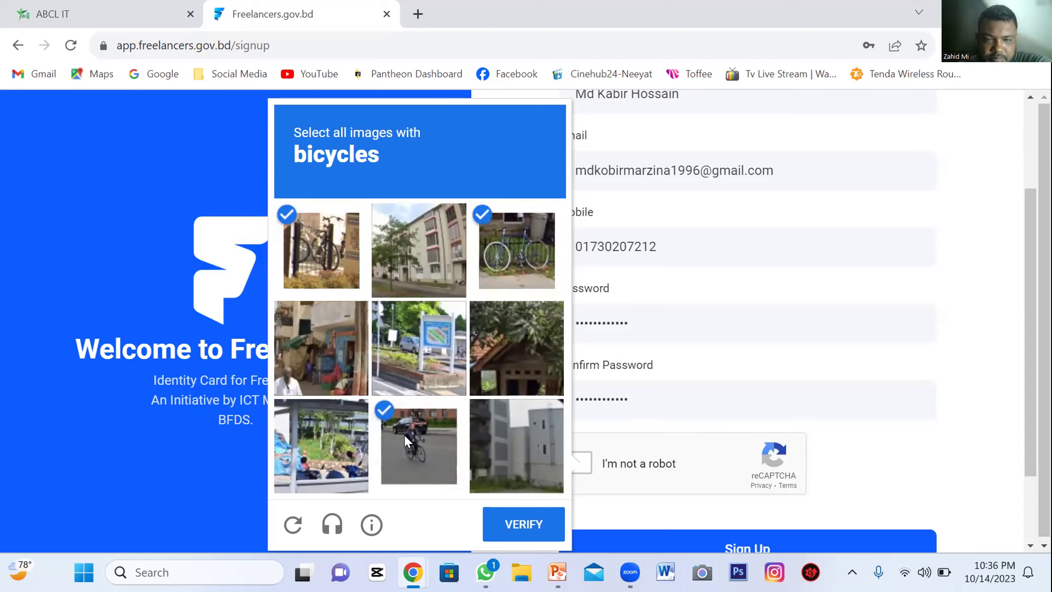
pyautogui.click(527, 523)
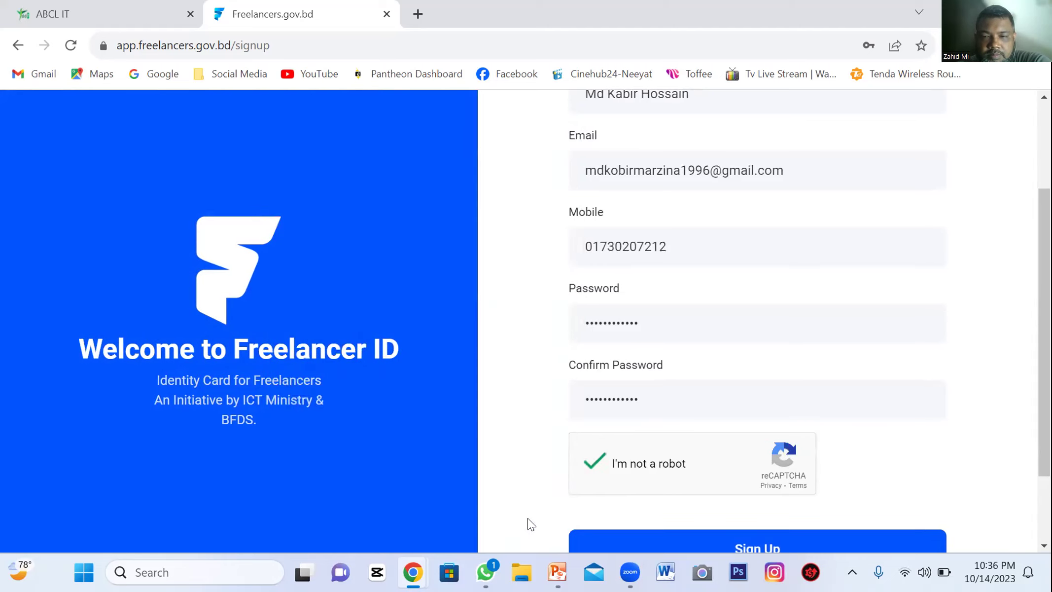
pyautogui.click(731, 547)
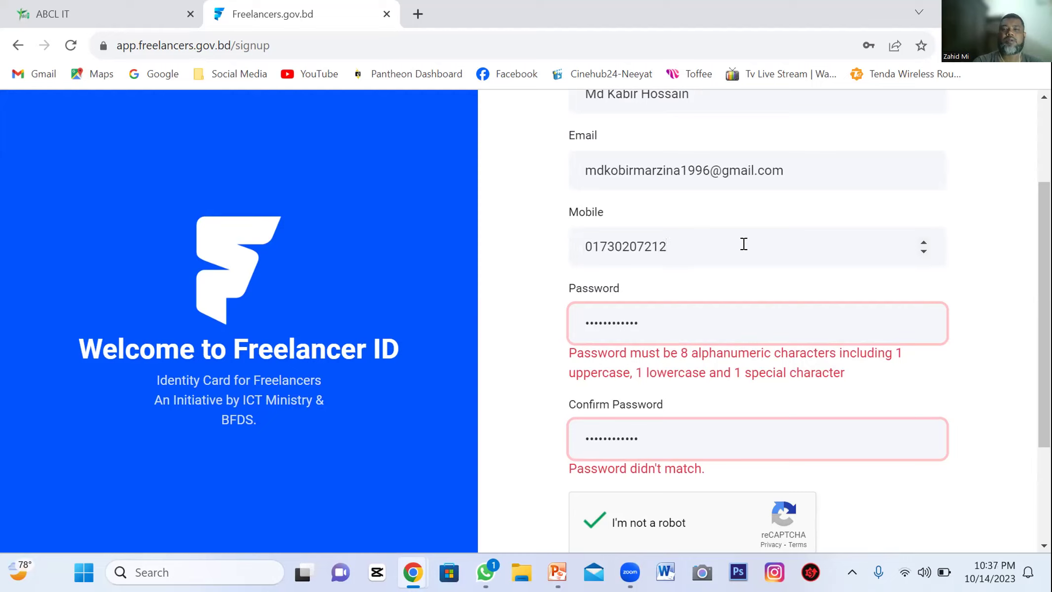
pyautogui.click(848, 163)
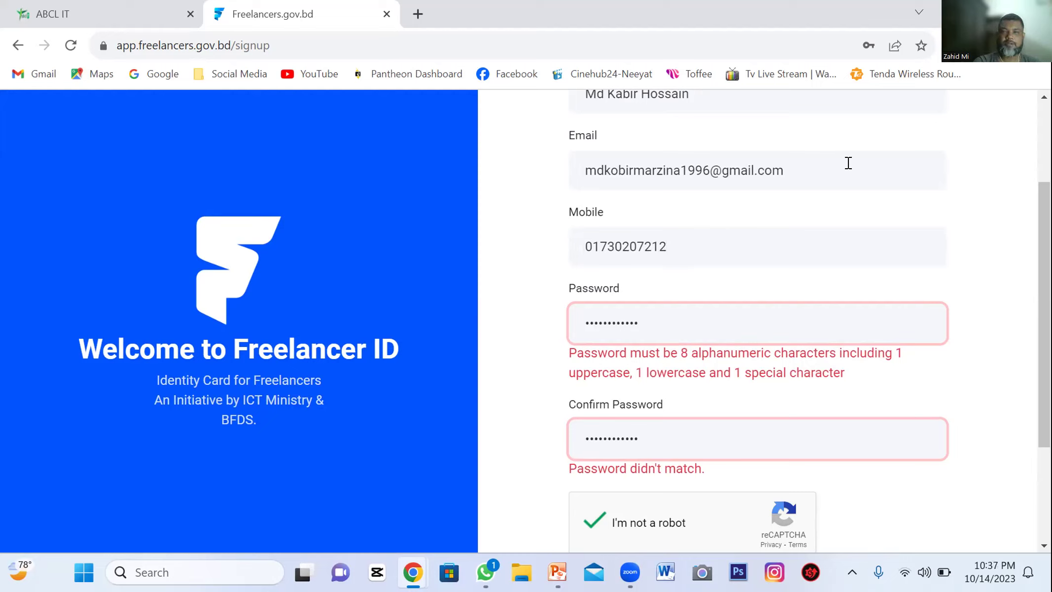
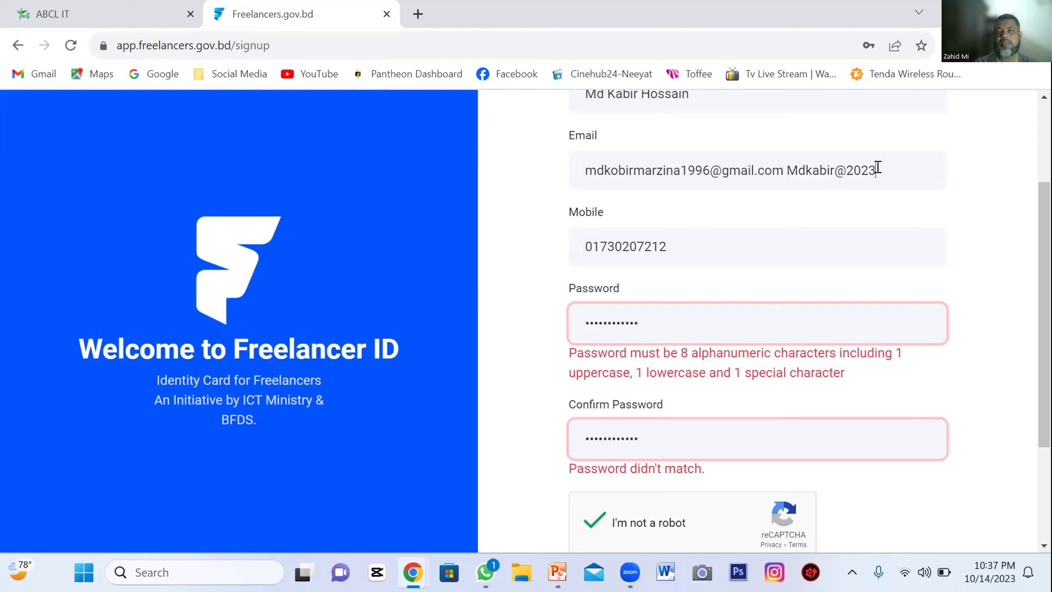
pyautogui.moveTo(871, 163); pyautogui.dragTo(785, 166)
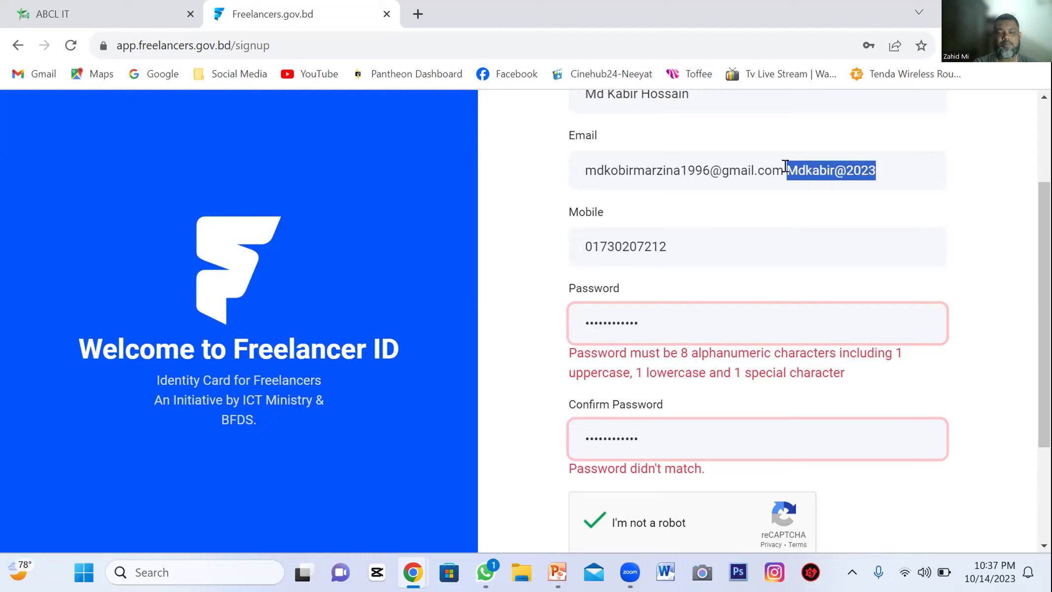
pyautogui.click(786, 165)
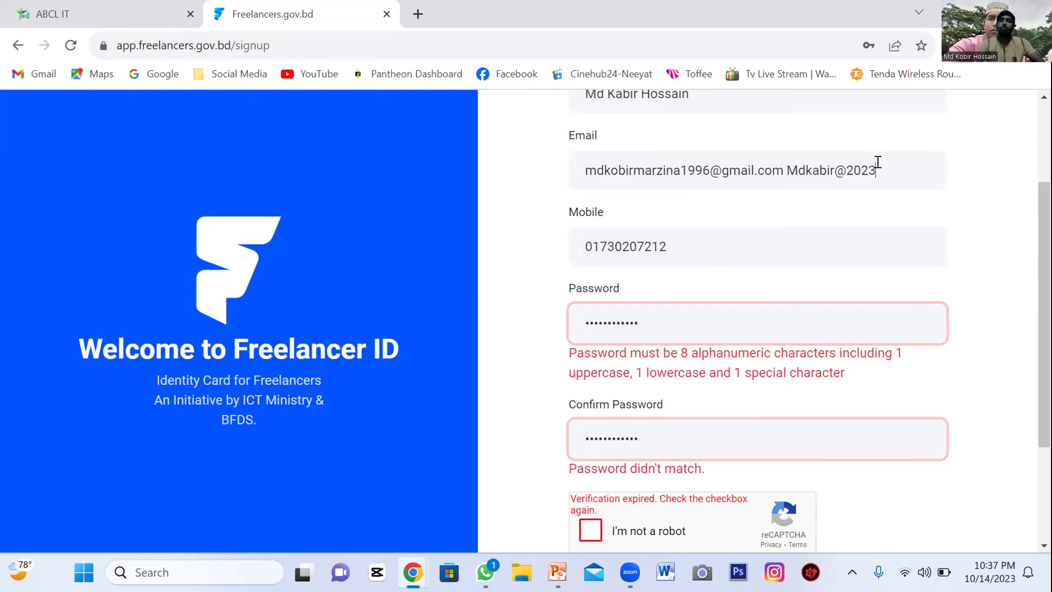
pyautogui.moveTo(878, 161); pyautogui.dragTo(787, 161)
pyautogui.press('BackSpace')
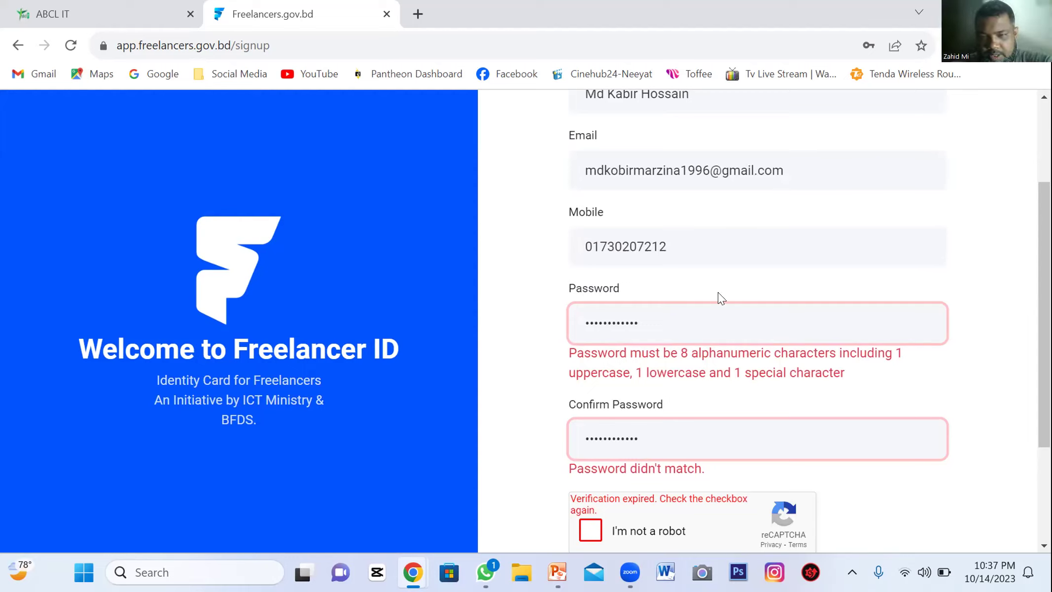
pyautogui.click(642, 314)
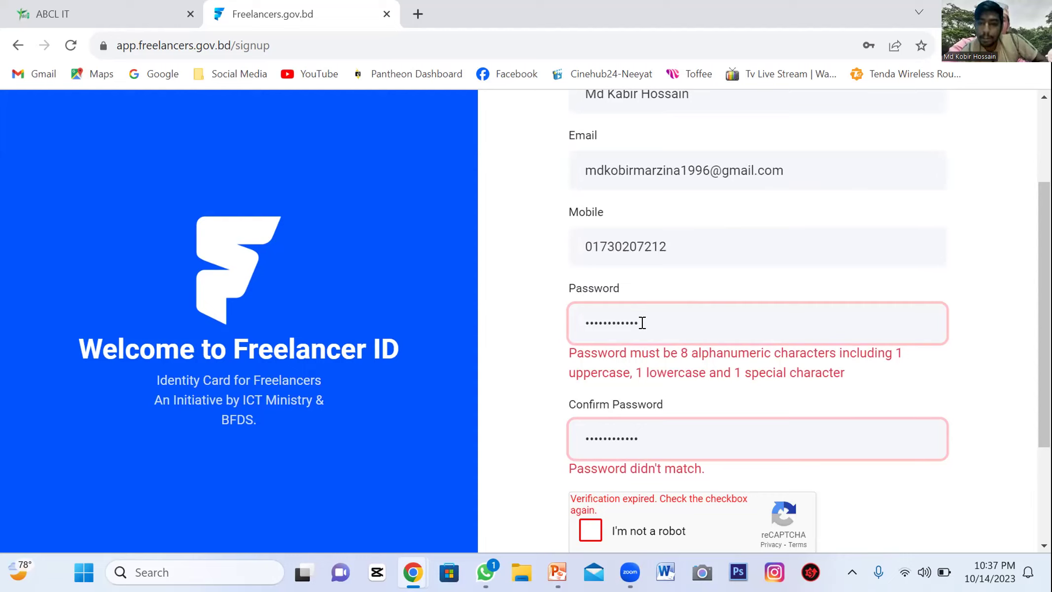
# Step: Replace the rejected password with a stronger one and retype it in Confirm Password
pyautogui.press('BackSpace')
pyautogui.press('BackSpace')
pyautogui.press('BackSpace')
pyautogui.press('BackSpace')
pyautogui.press('BackSpace')
pyautogui.press('BackSpace')
pyautogui.press('BackSpace')
pyautogui.press('BackSpace')
pyautogui.press('BackSpace')
pyautogui.press('BackSpace')
pyautogui.press('BackSpace')
pyautogui.press('BackSpace')
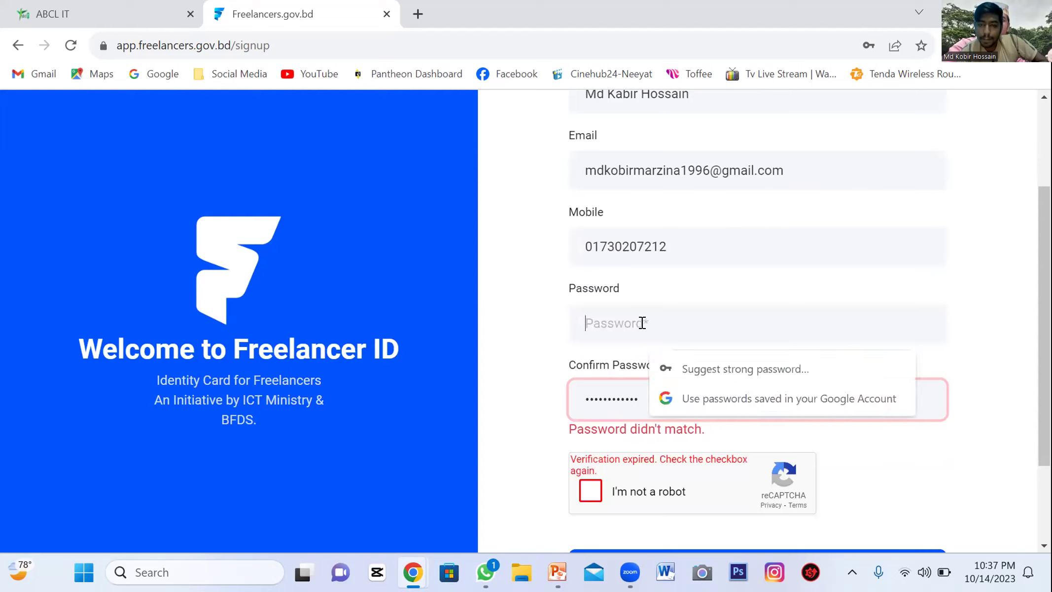
pyautogui.write('••••')
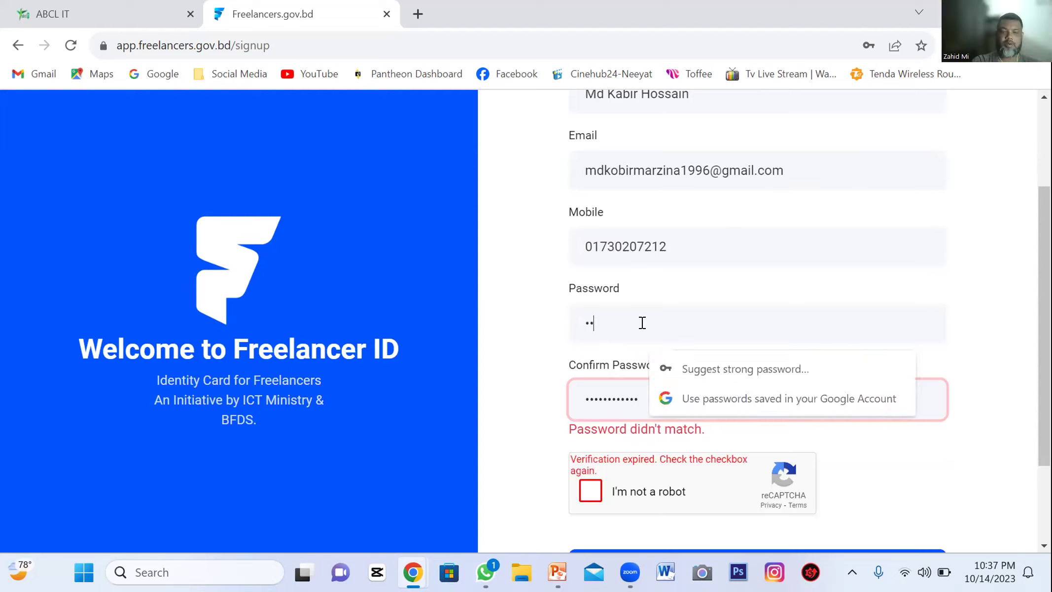
pyautogui.press('BackSpace')
pyautogui.press('BackSpace')
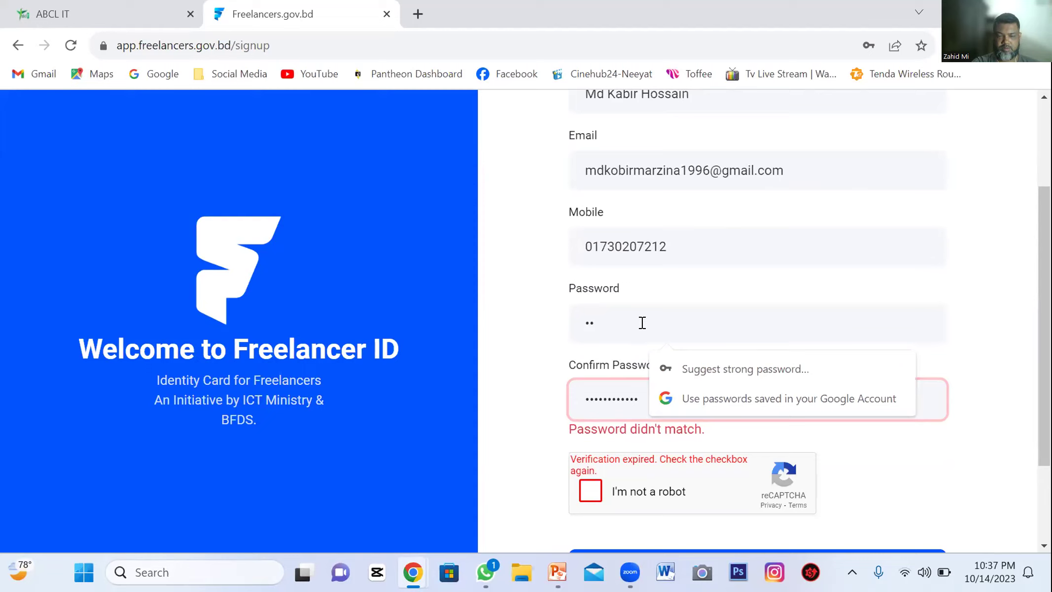
pyautogui.write('•••••')
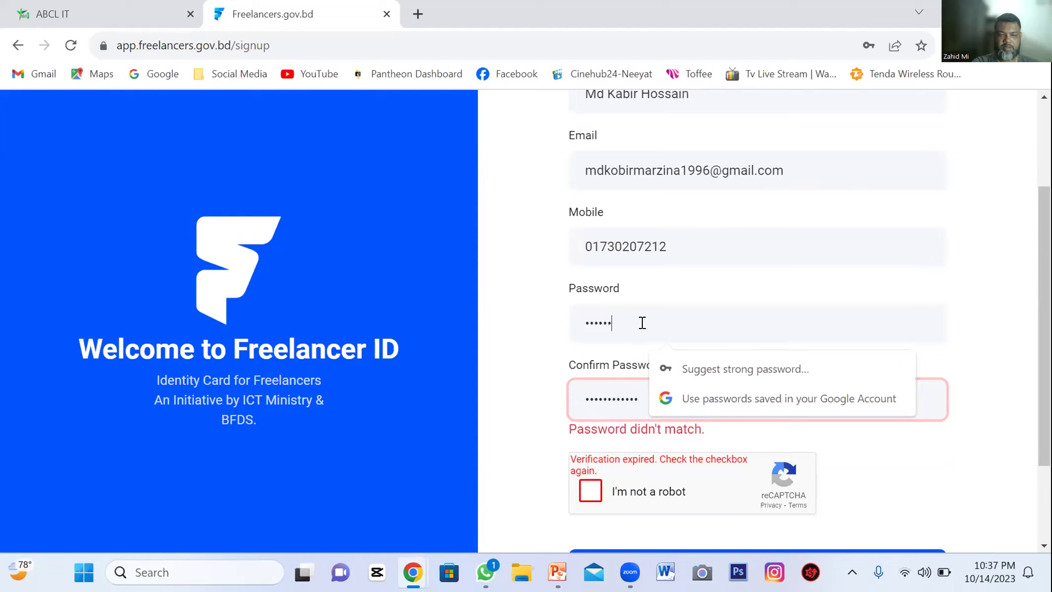
pyautogui.write('•')
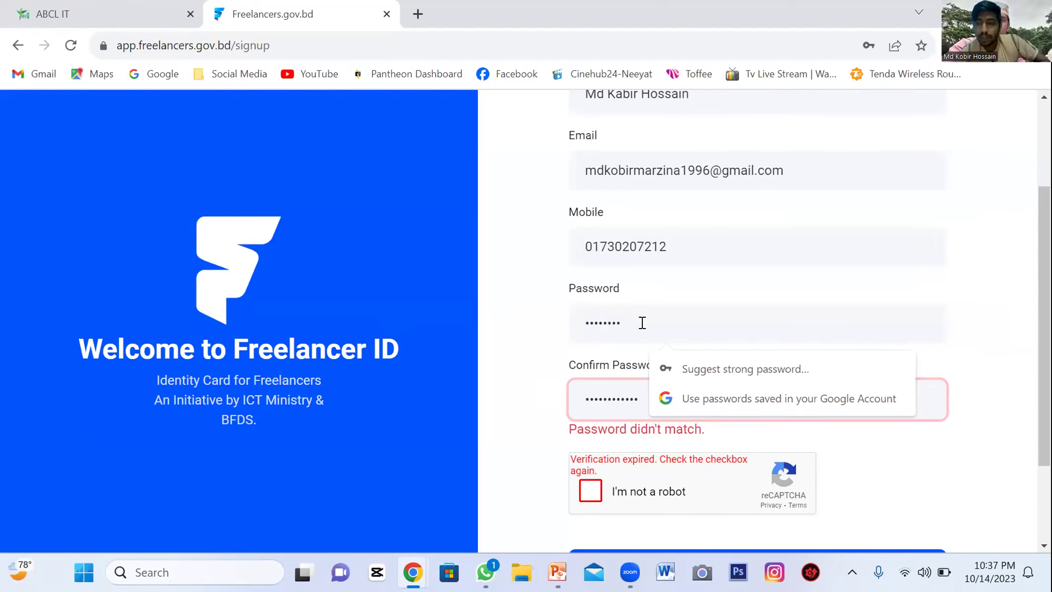
pyautogui.write('••••')
pyautogui.moveTo(640, 395); pyautogui.dragTo(582, 394)
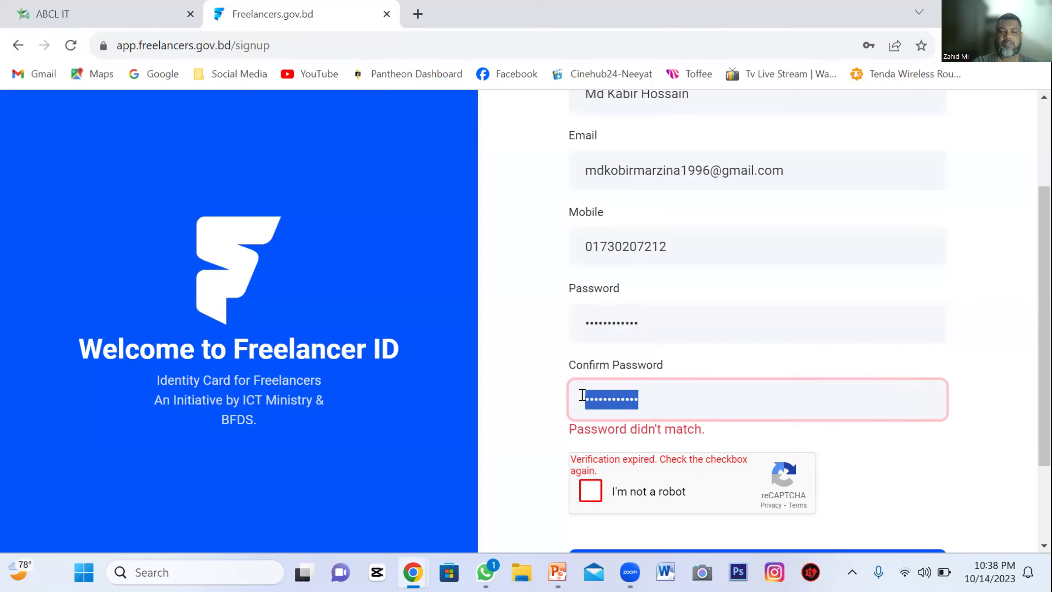
pyautogui.write('•••••••••')
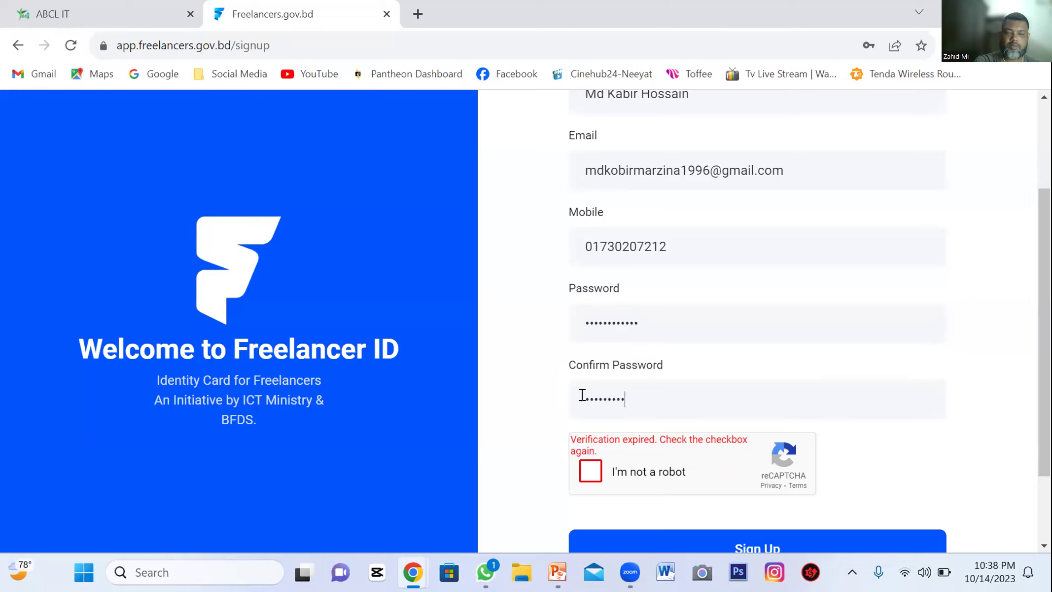
pyautogui.write('•••')
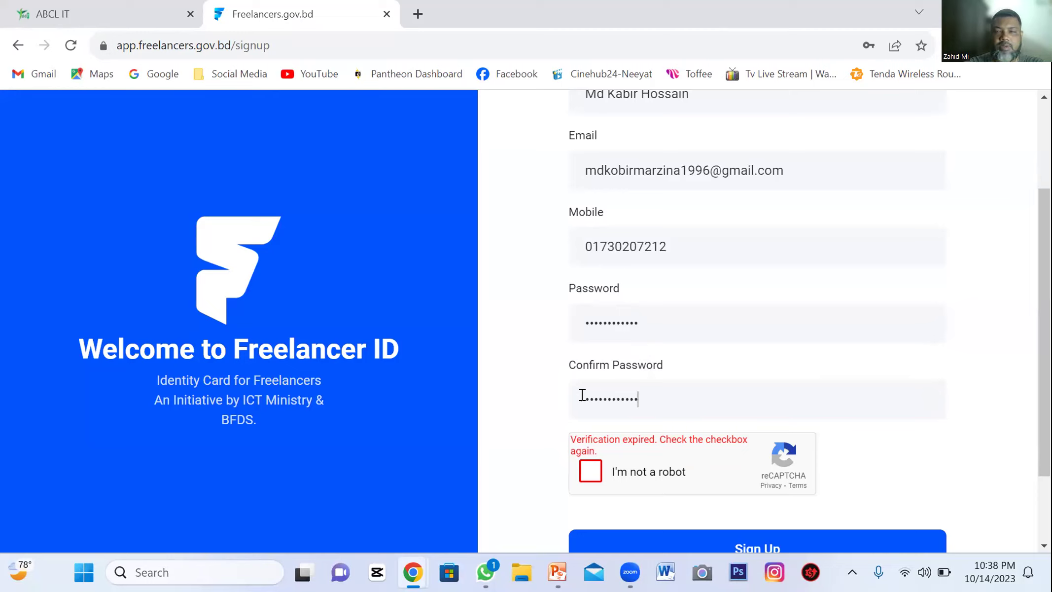
# Step: Redo the expired robot check by selecting the bicycle images, then submit the sign-up form
pyautogui.click(592, 466)
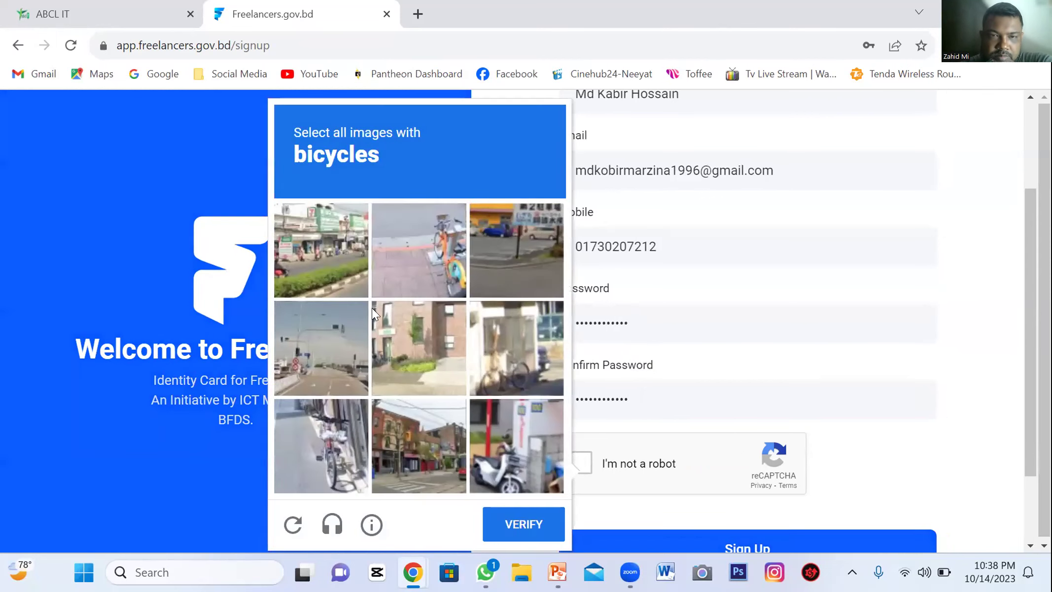
pyautogui.click(407, 277)
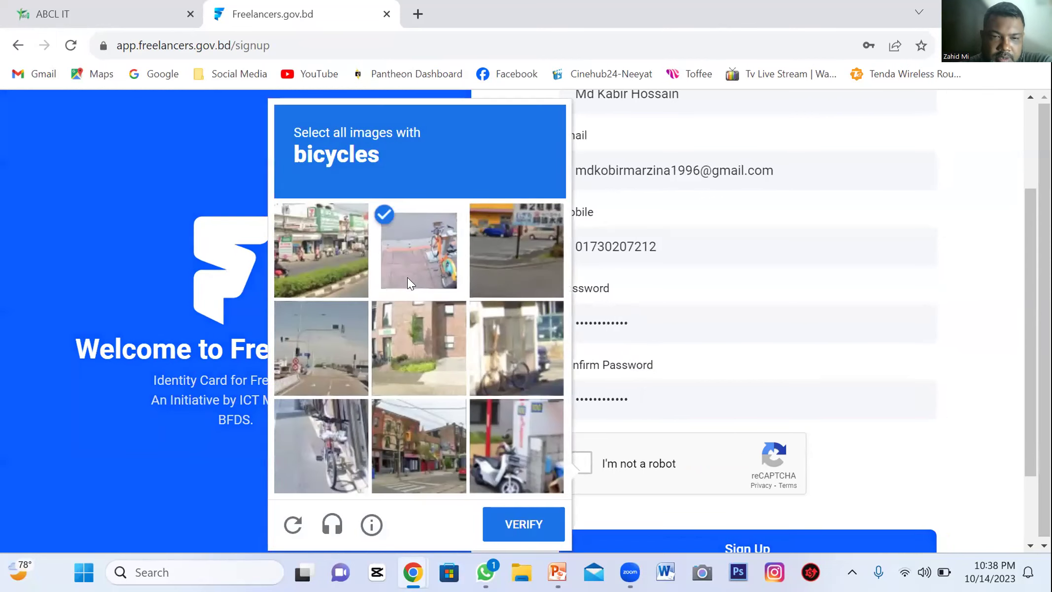
pyautogui.click(317, 418)
pyautogui.click(535, 343)
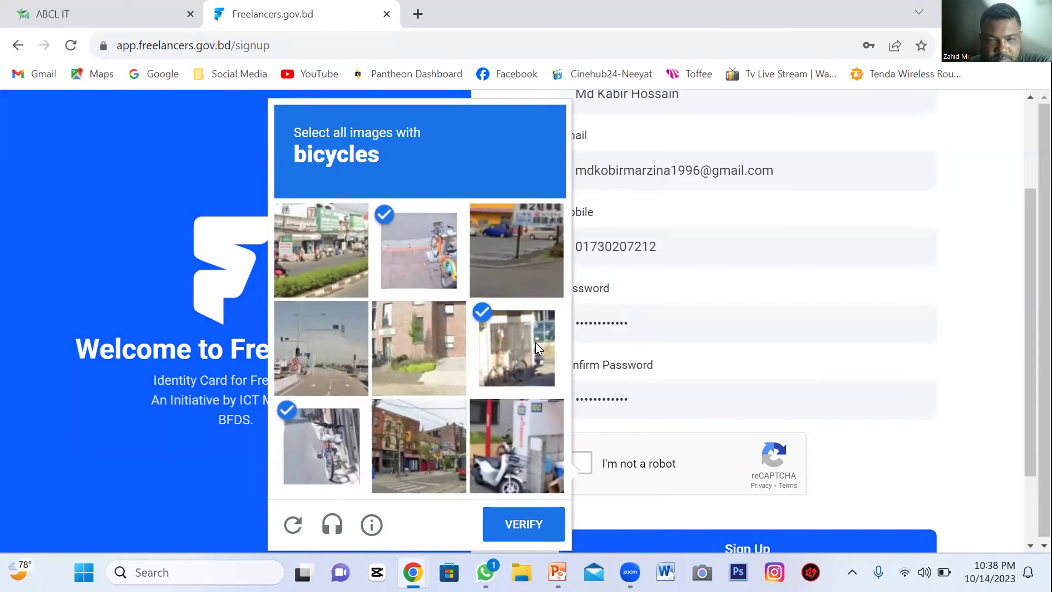
pyautogui.click(688, 534)
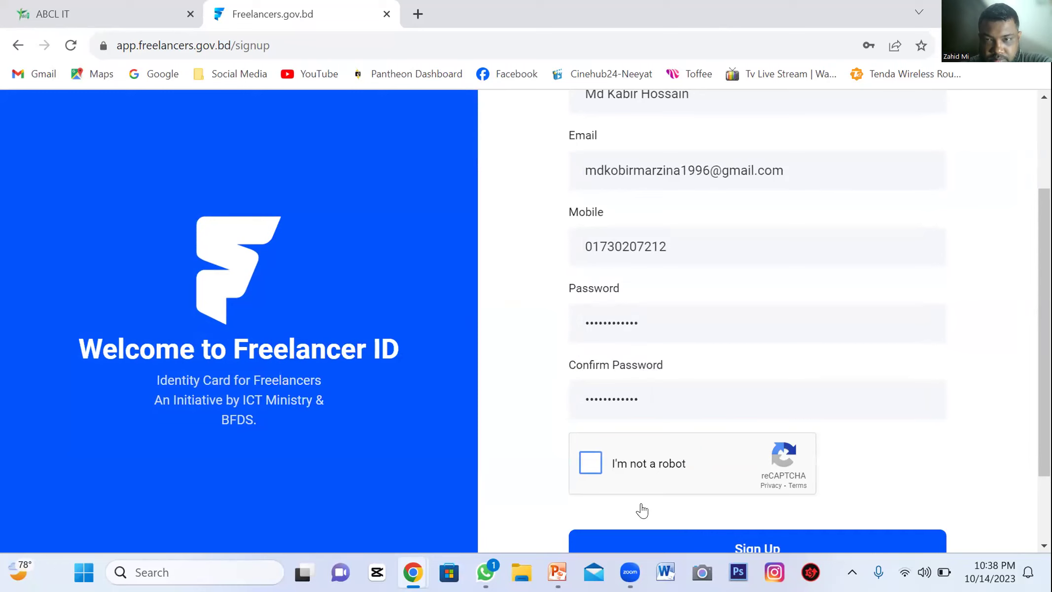
pyautogui.click(590, 462)
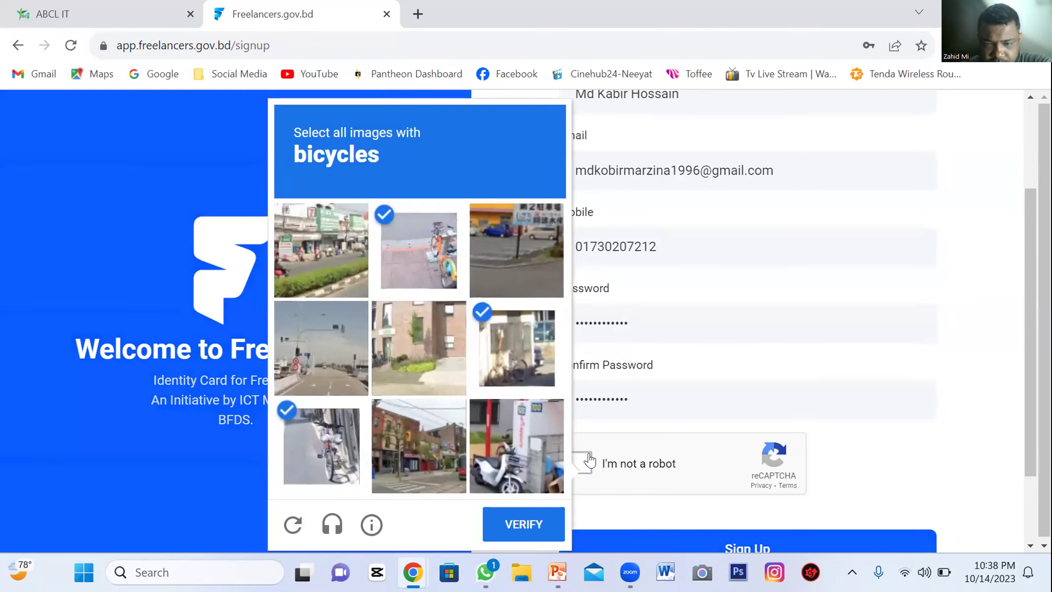
pyautogui.click(540, 521)
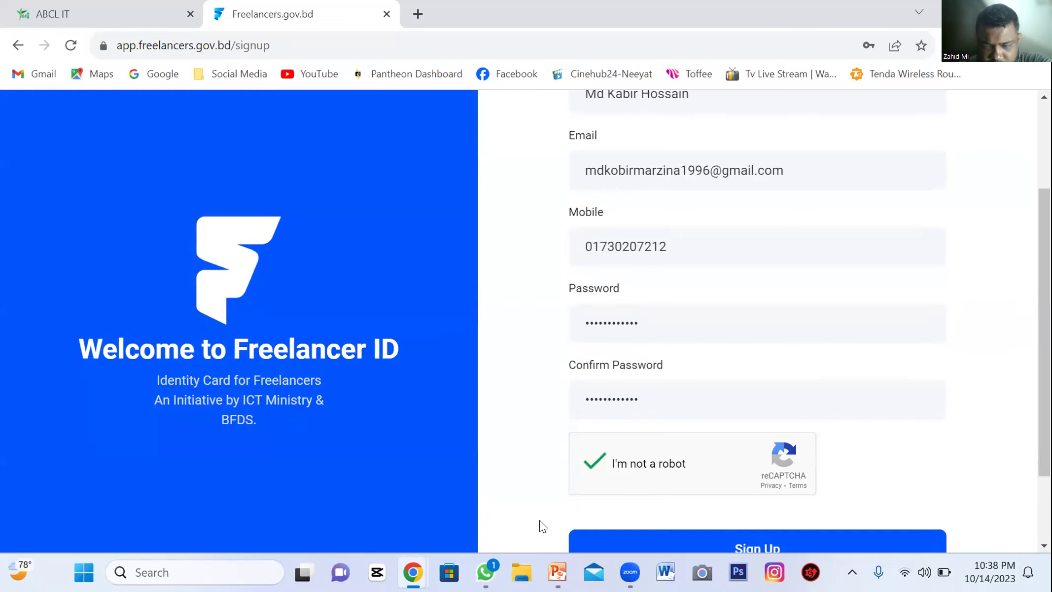
pyautogui.click(727, 544)
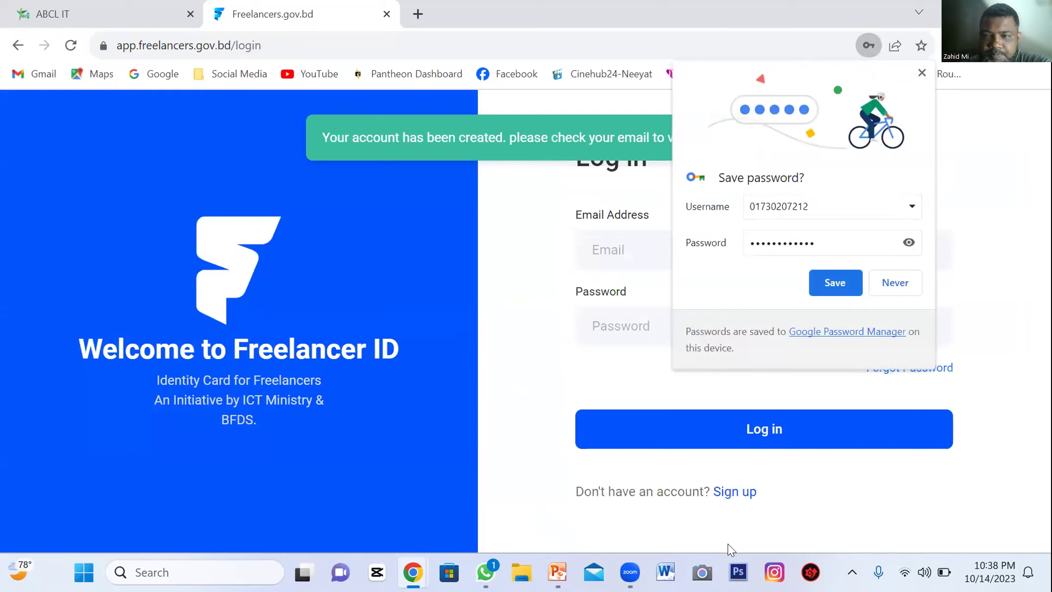
# Step: Save the new Freelancer ID password in Chrome on this device only
pyautogui.click(837, 282)
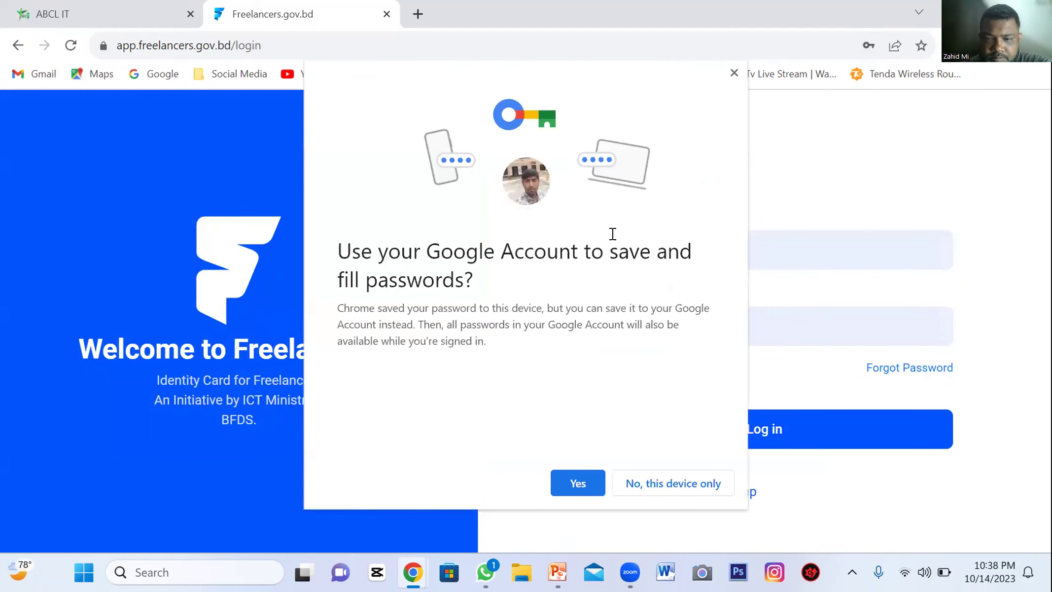
pyautogui.click(694, 483)
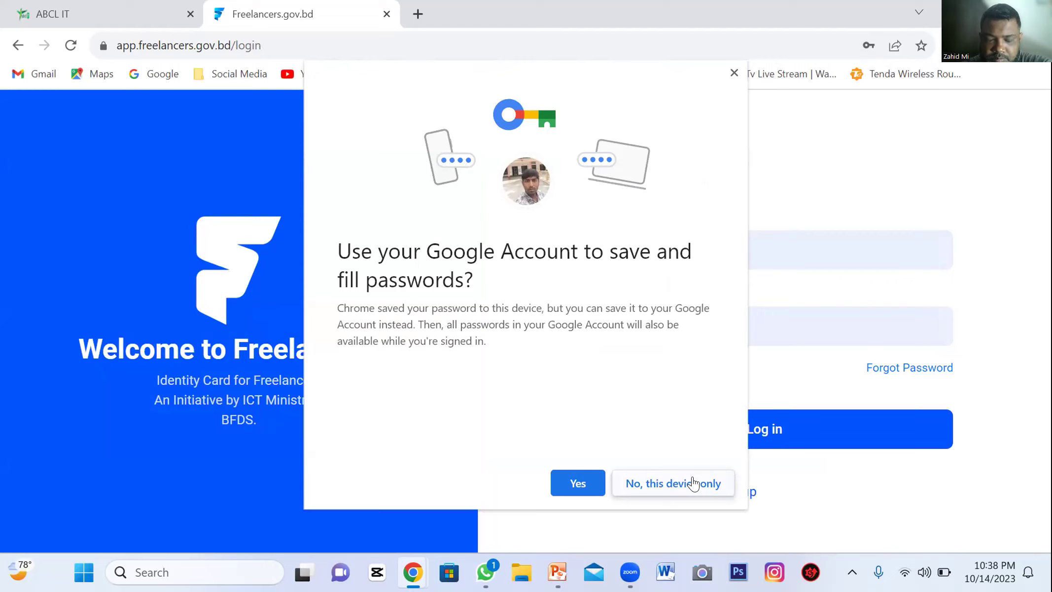
# Step: Try logging in with the account's e-mail address in place of the mobile number
pyautogui.click(692, 483)
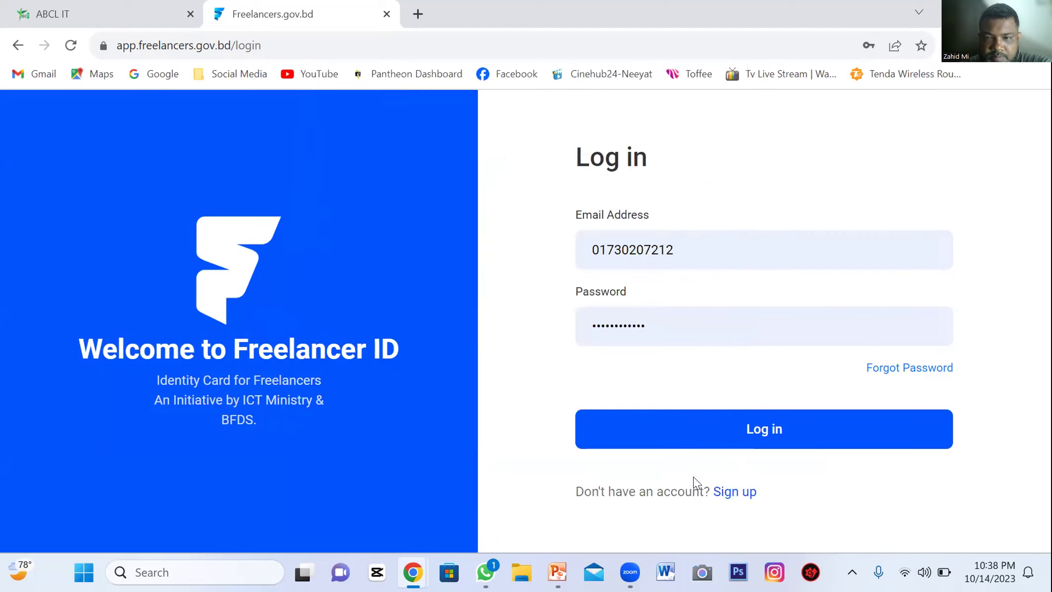
pyautogui.click(721, 429)
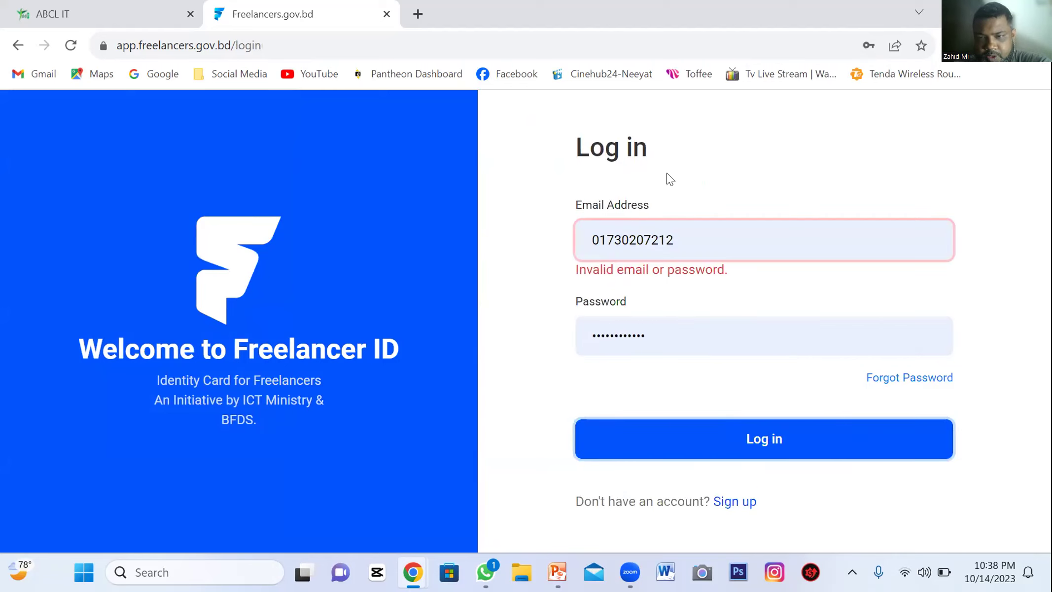
pyautogui.click(686, 222)
pyautogui.moveTo(685, 228); pyautogui.dragTo(586, 230)
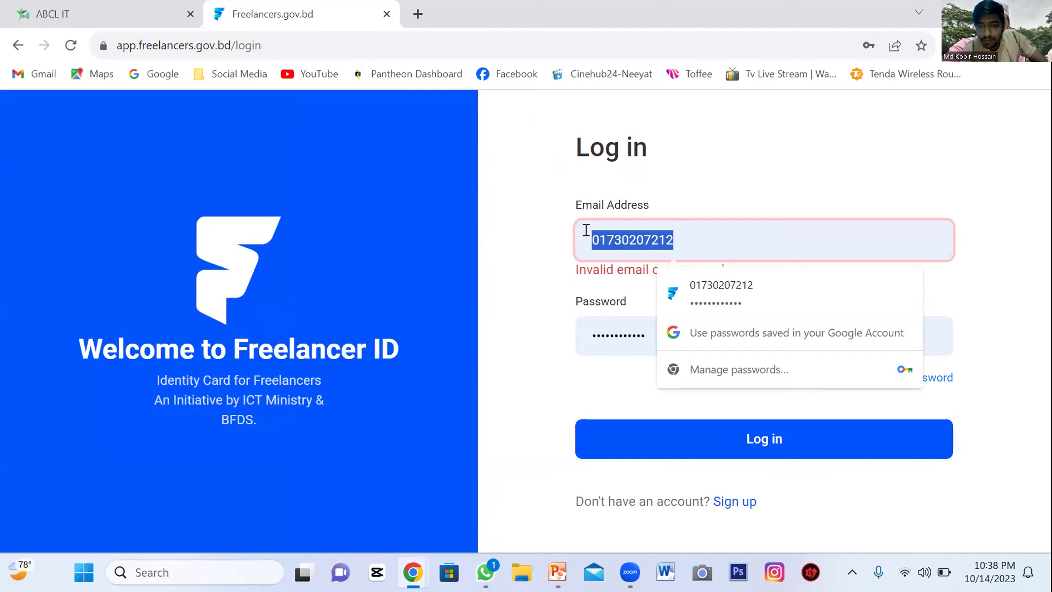
pyautogui.press('BackSpace')
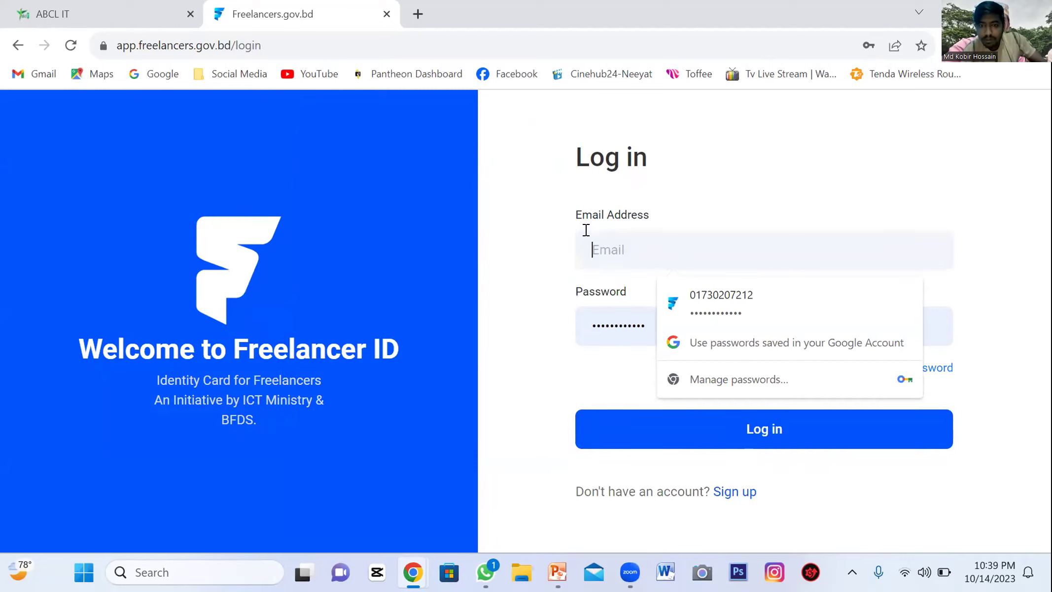
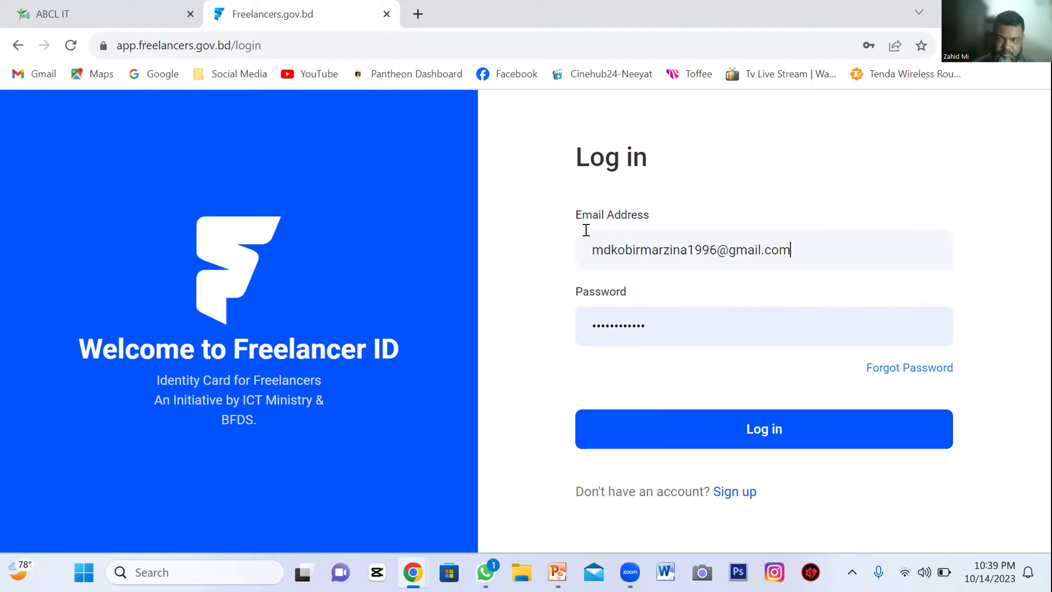
pyautogui.click(768, 443)
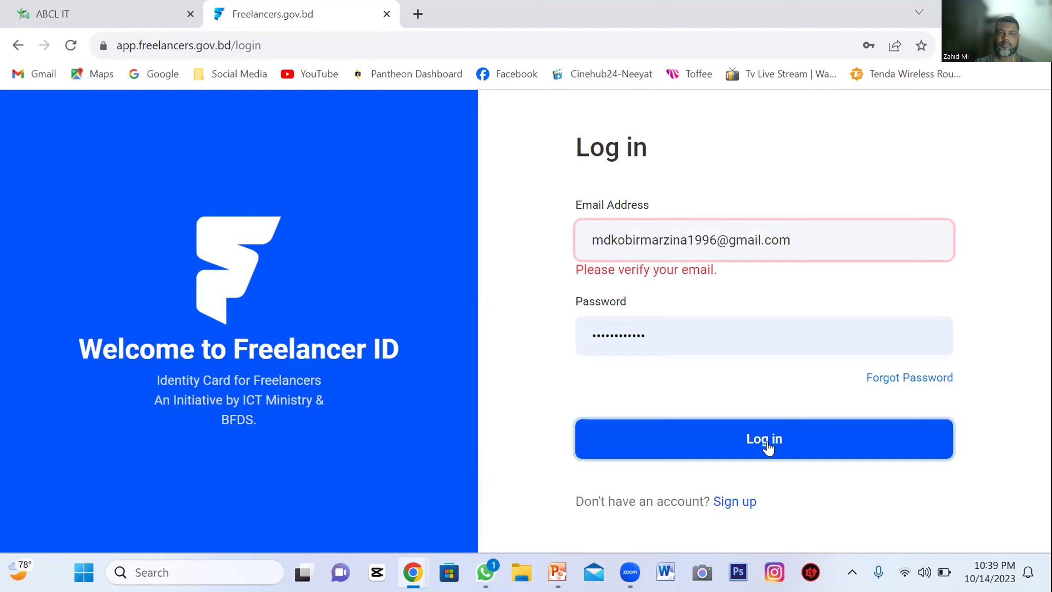
pyautogui.click(419, 14)
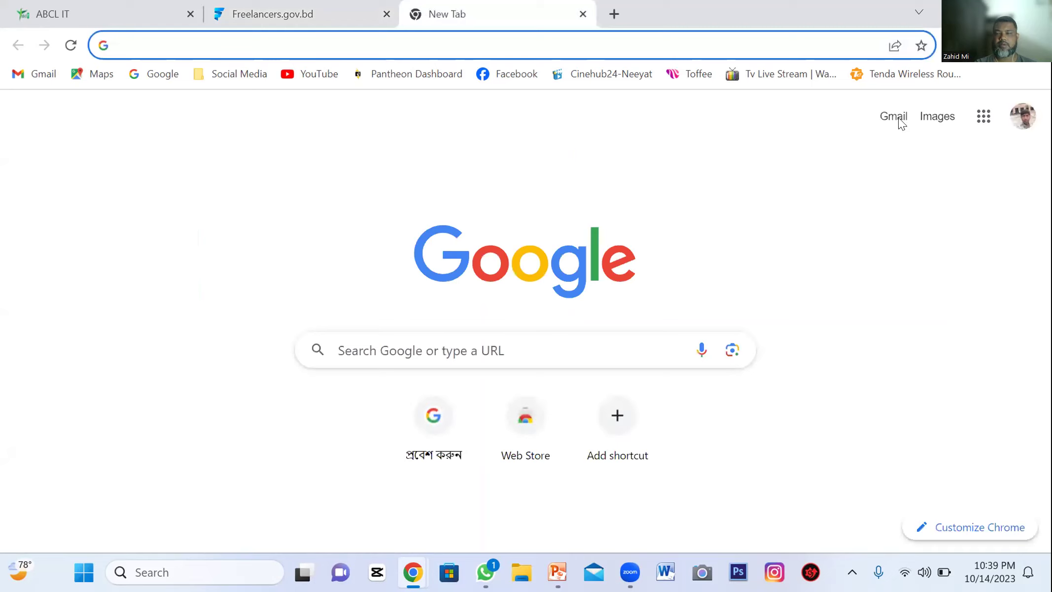
# Step: In Gmail, follow the link in the Freelancers.gov.bd 'Confirm Your Email Address' message
pyautogui.click(896, 116)
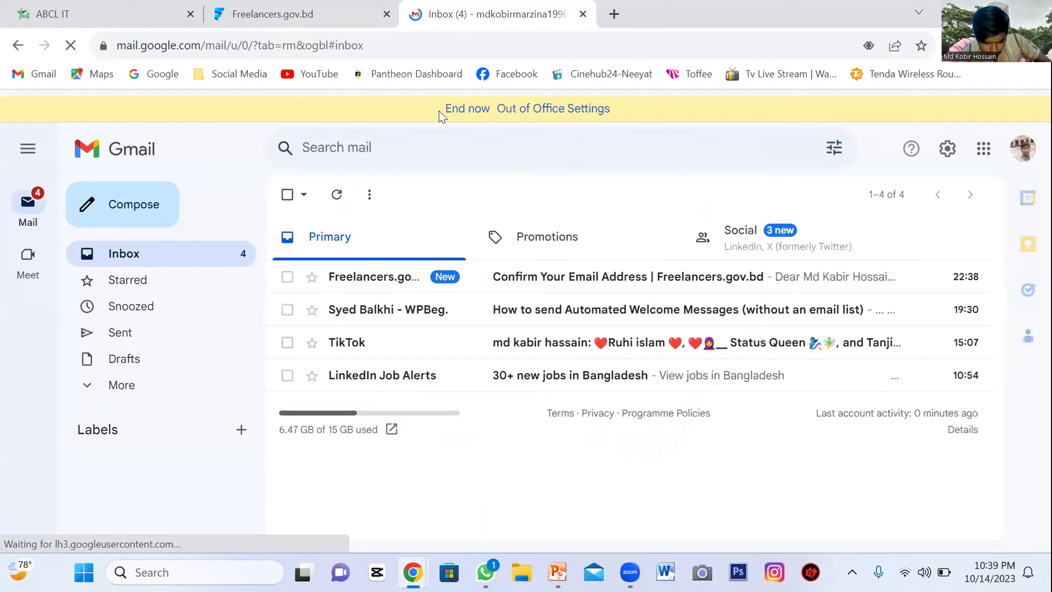
pyautogui.click(593, 277)
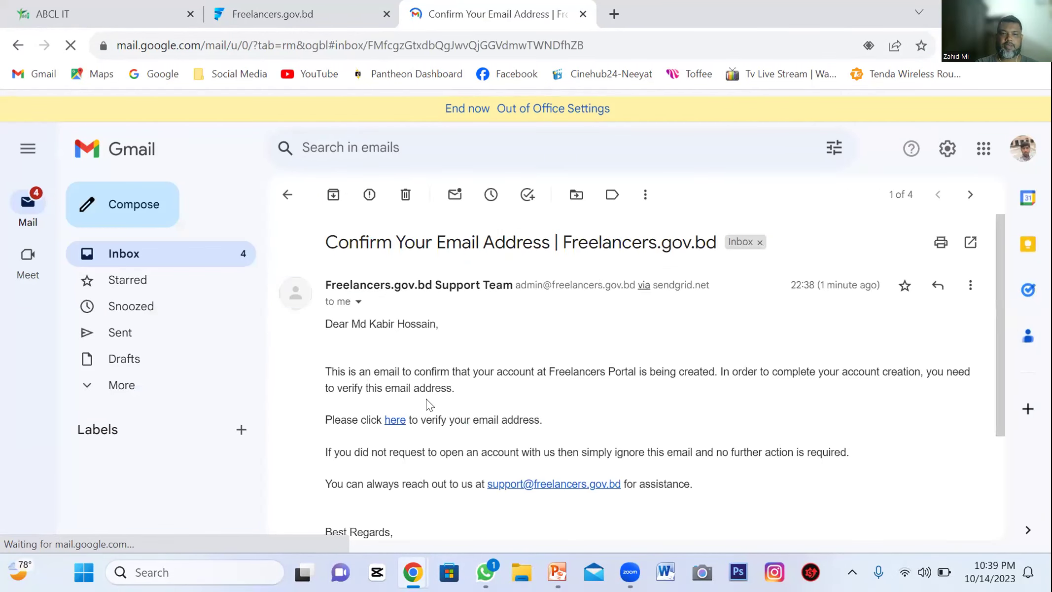
pyautogui.click(395, 420)
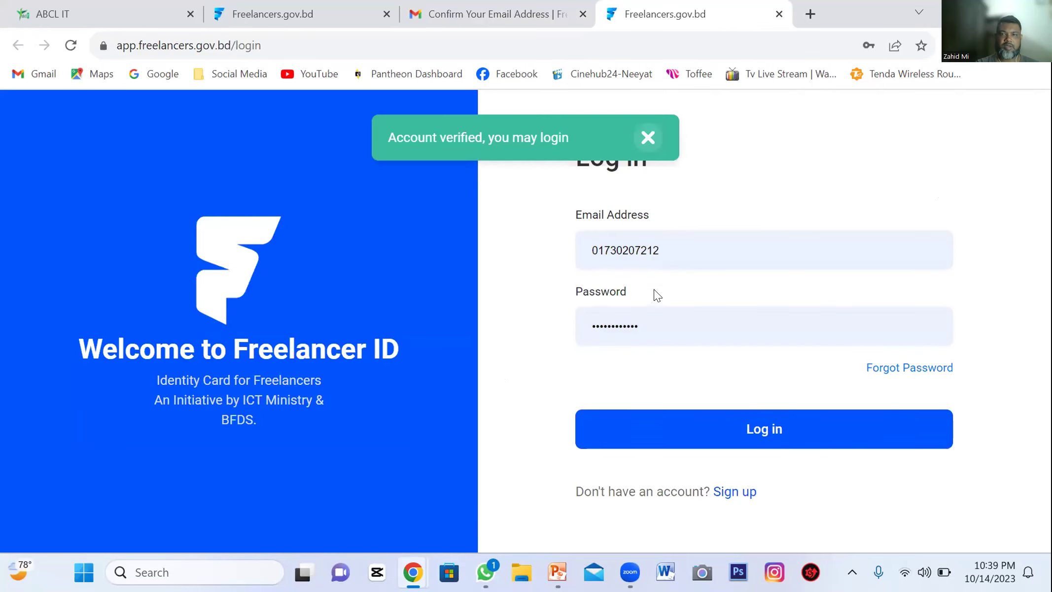
# Step: Log in on the original Freelancers.gov.bd tab and dismiss Chrome's save-password offer
pyautogui.click(359, 7)
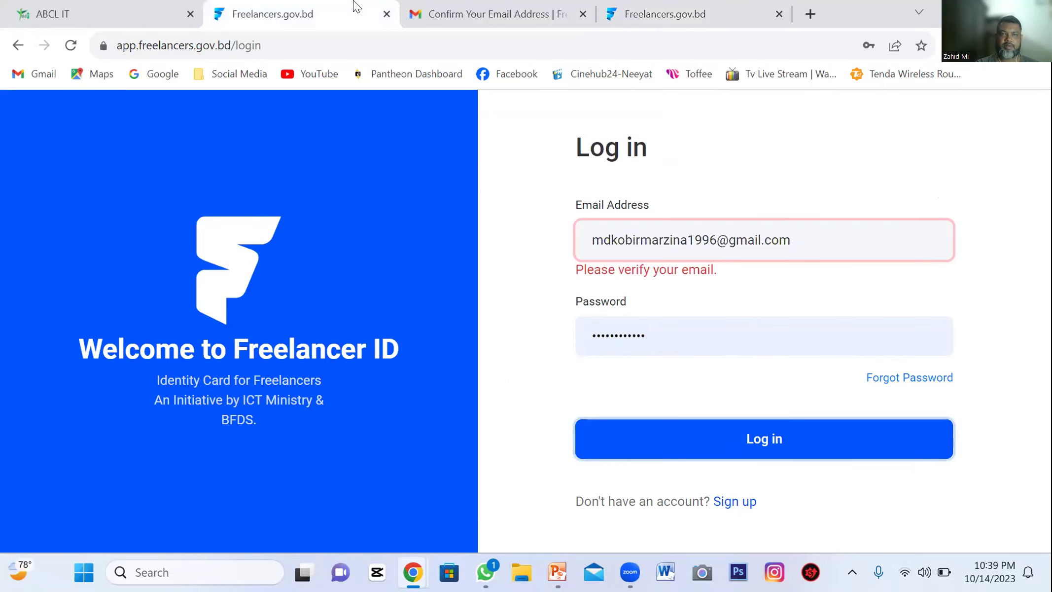
pyautogui.click(808, 438)
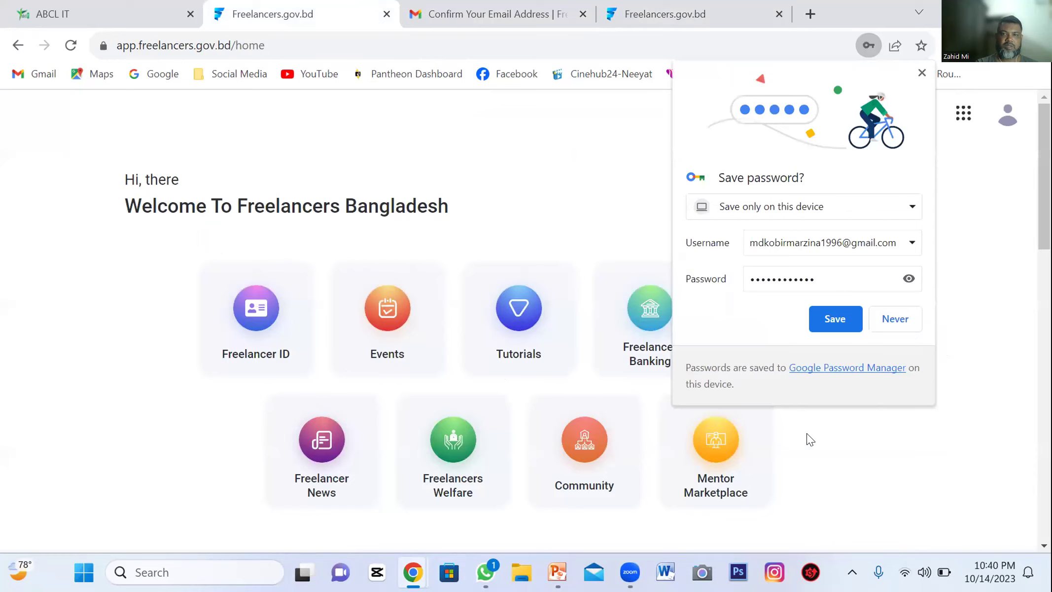
pyautogui.click(921, 74)
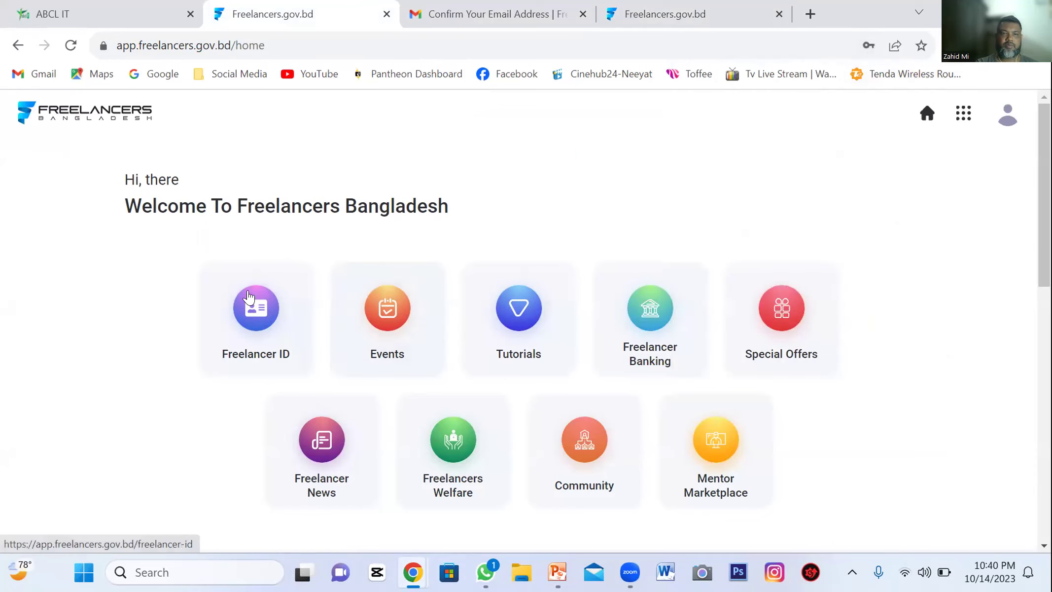
pyautogui.click(251, 335)
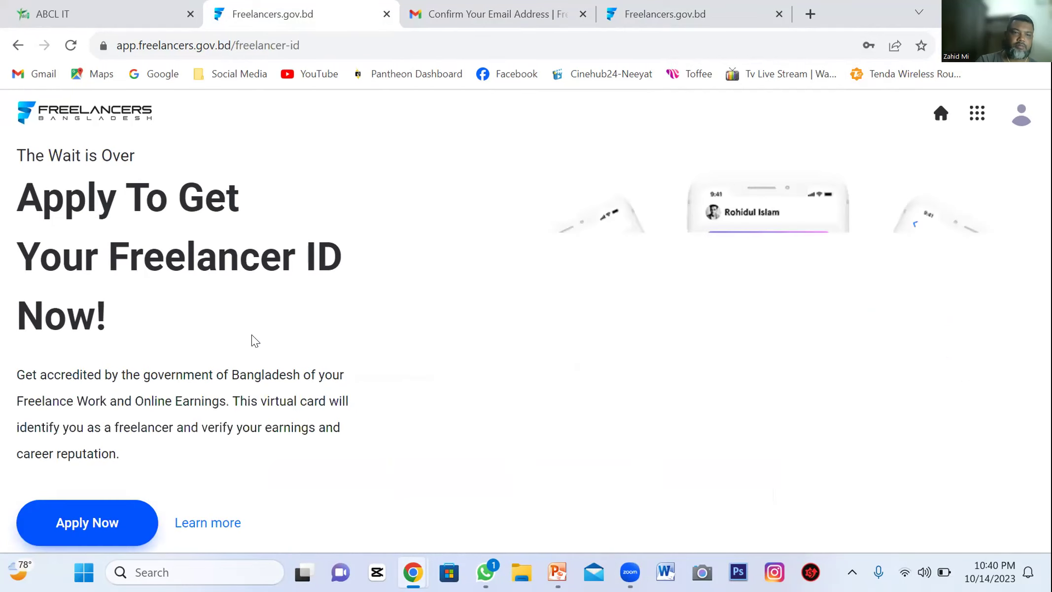
# Step: Apply Now twice to open the step 1 registration form, then try the date picker and scroll
pyautogui.click(49, 538)
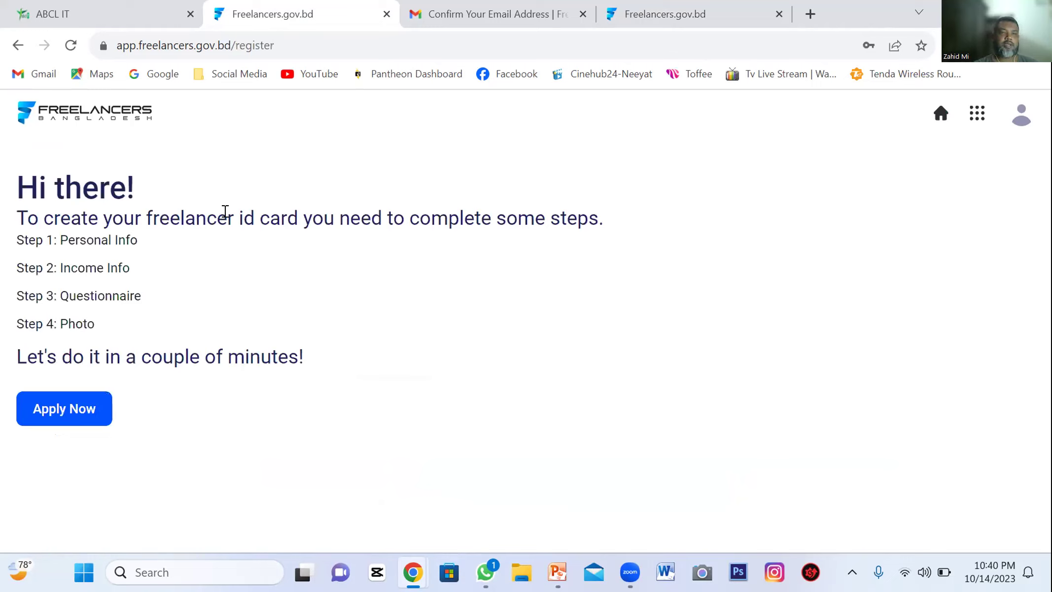
pyautogui.click(61, 408)
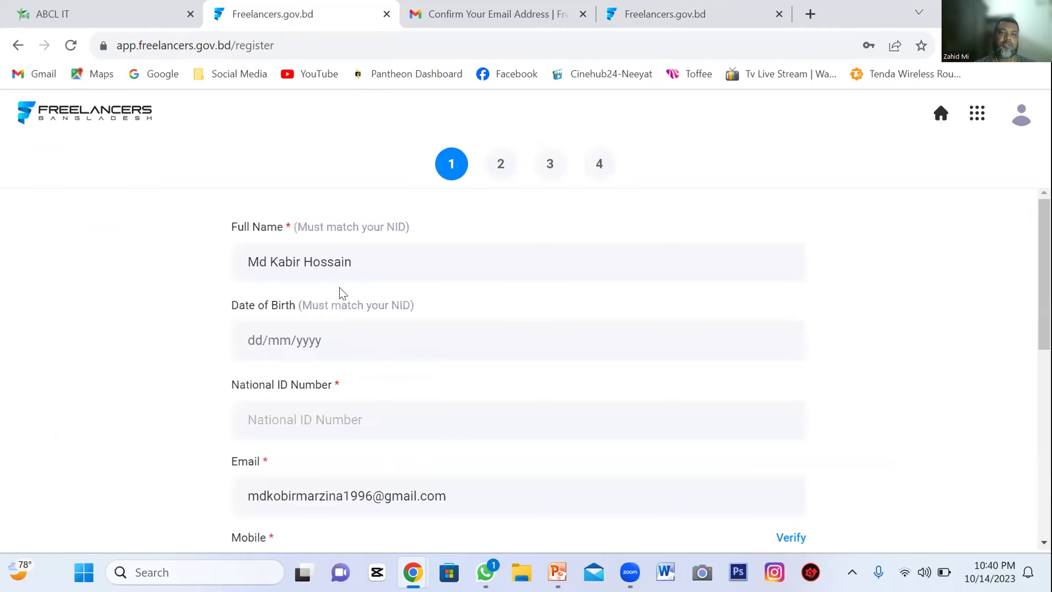
pyautogui.click(239, 342)
pyautogui.click(272, 397)
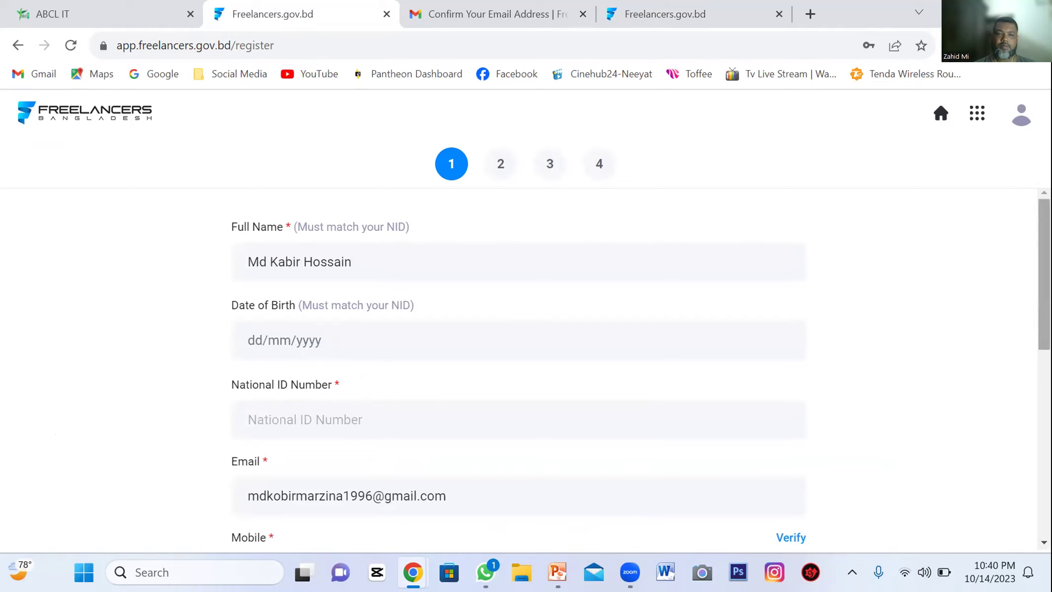
pyautogui.scroll(-7, 518, 367)
pyautogui.scroll(1, 517, 367)
pyautogui.scroll(-2, 517, 368)
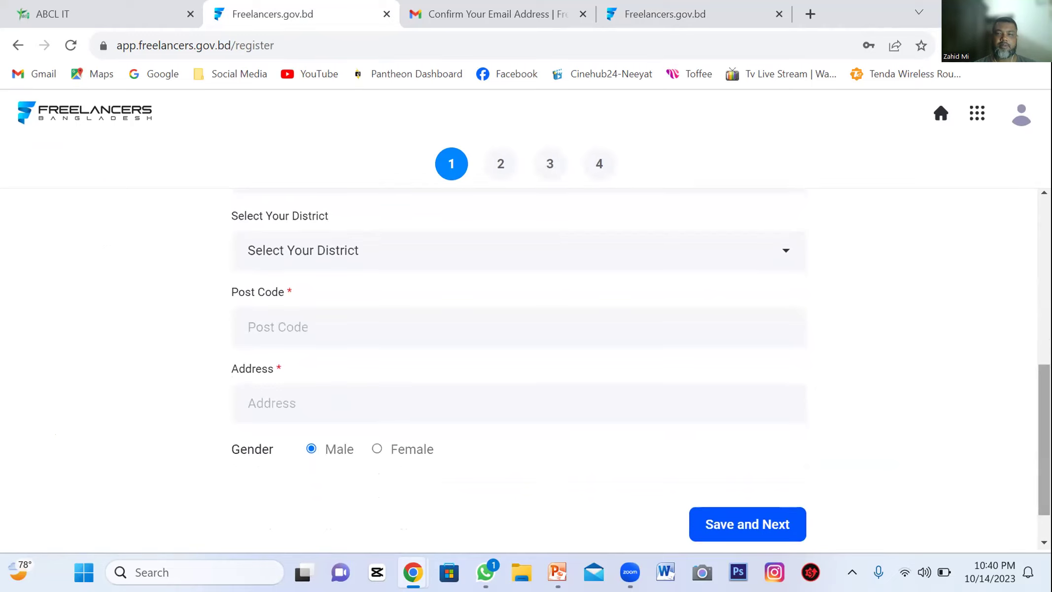
pyautogui.scroll(7, 518, 367)
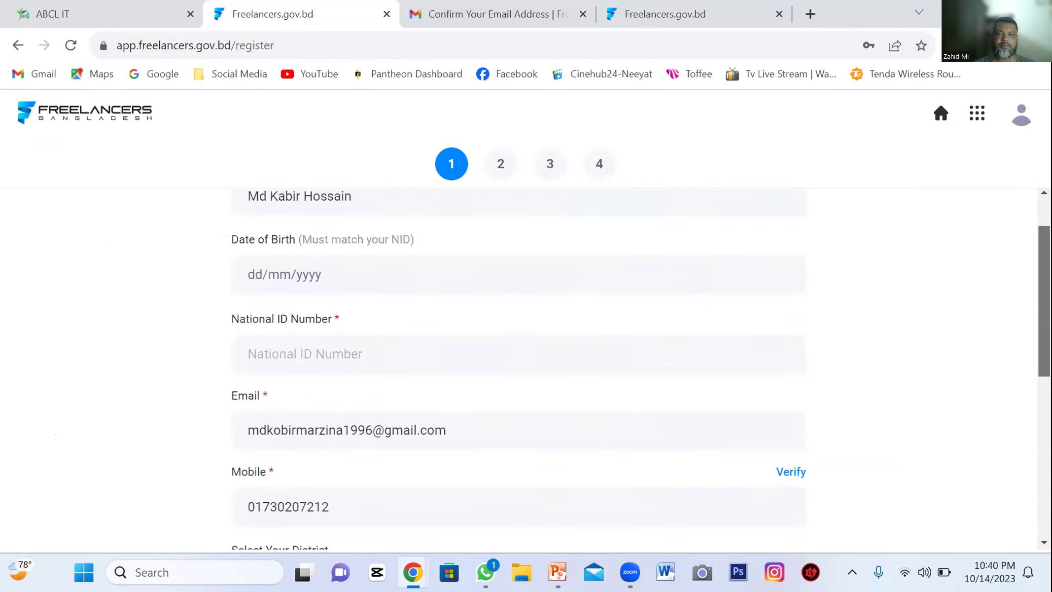
pyautogui.scroll(2, 518, 367)
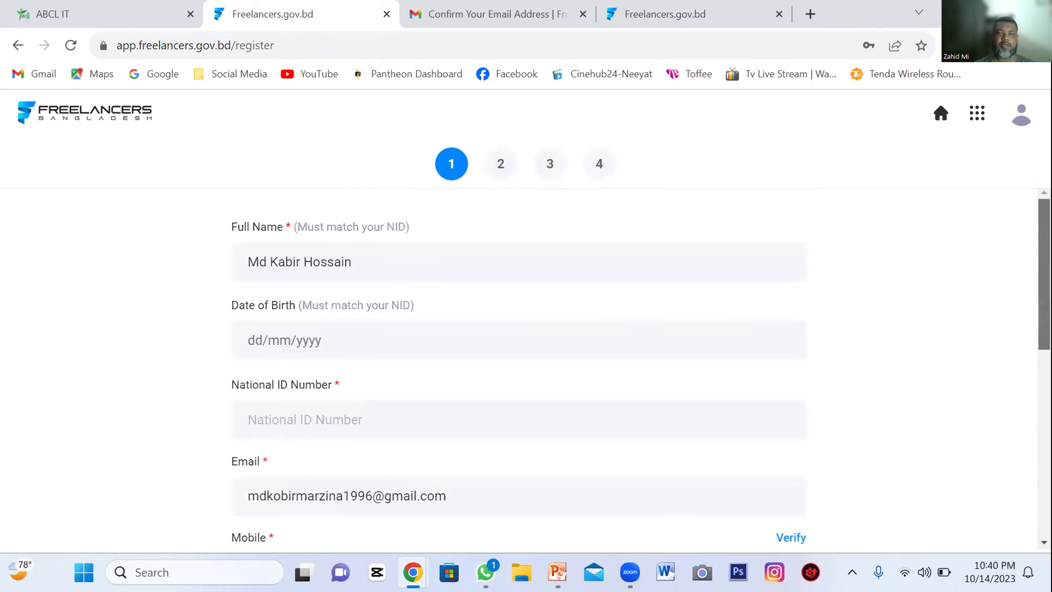
pyautogui.scroll(-9, 518, 368)
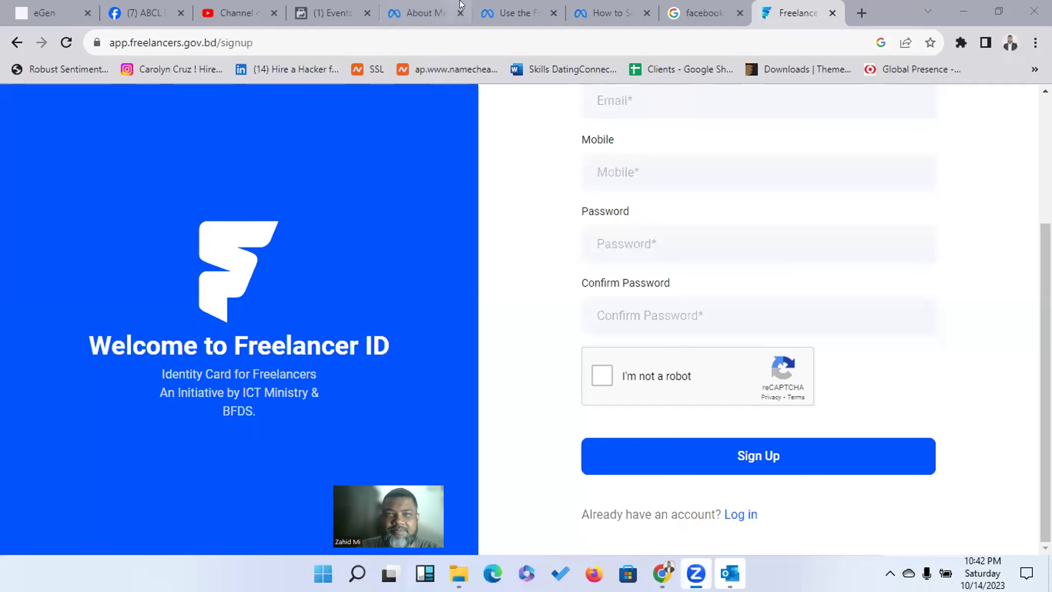
# Step: Switch to the YouTube Studio Channel content browser tab
pyautogui.click(232, 13)
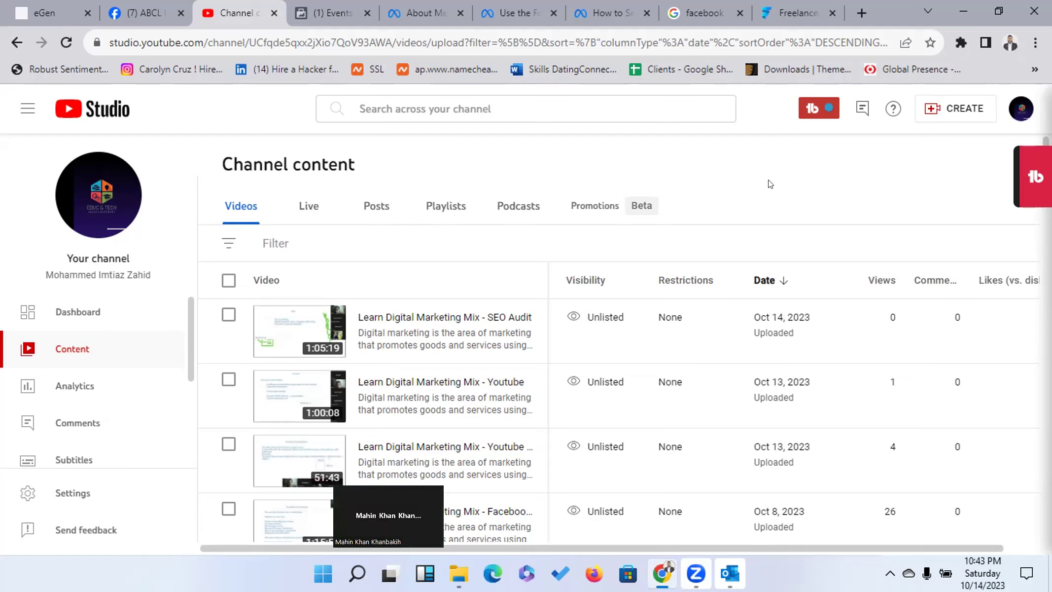
# Step: Glance at the Freelancer tab and the Studio CREATE menu, then open a new blank browser tab
pyautogui.click(780, 4)
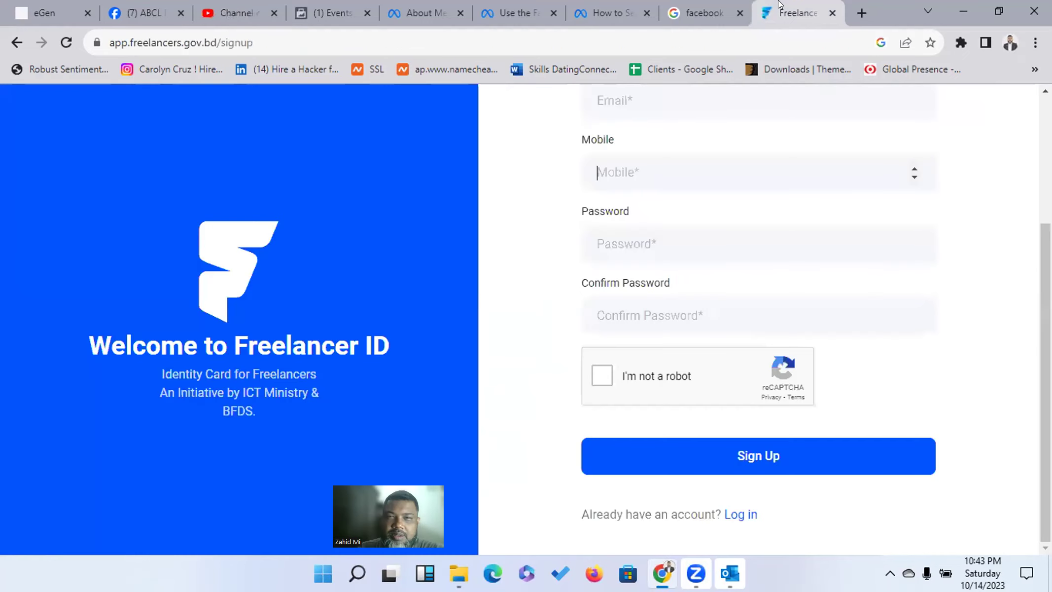
pyautogui.click(245, 7)
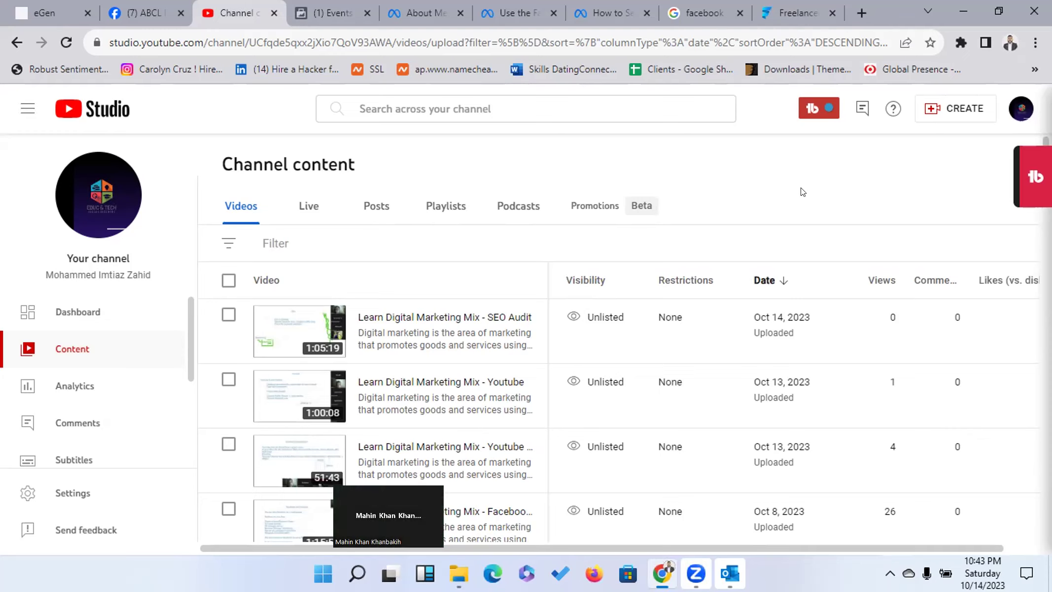
pyautogui.click(955, 119)
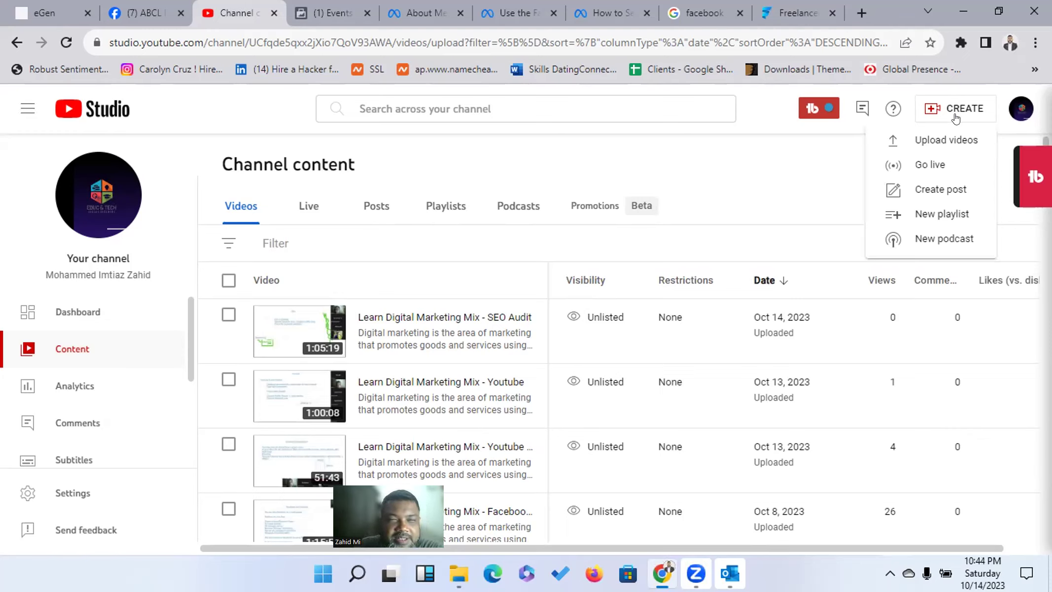
pyautogui.click(803, 145)
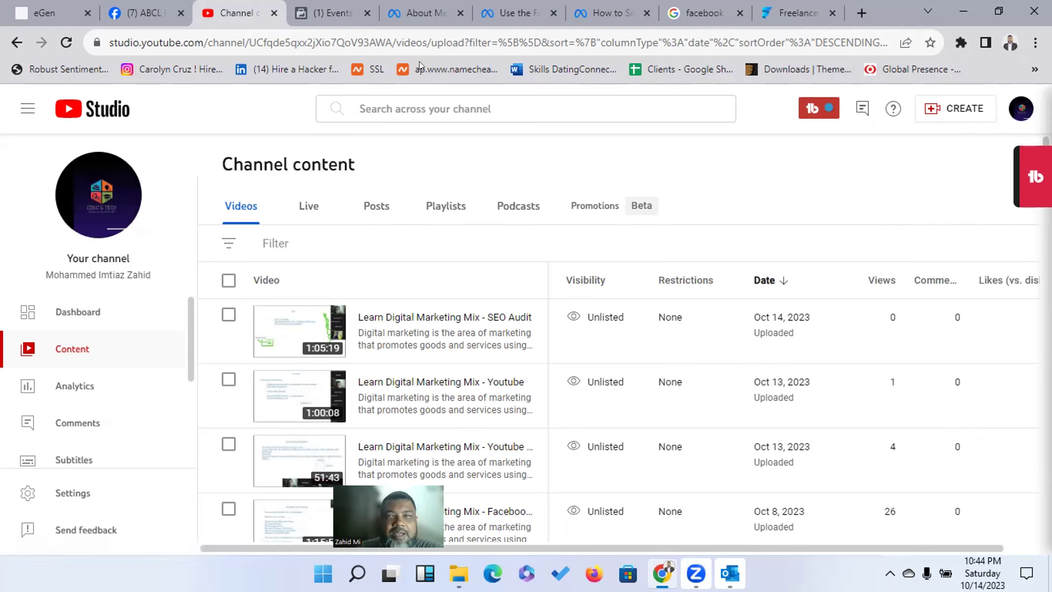
pyautogui.click(862, 12)
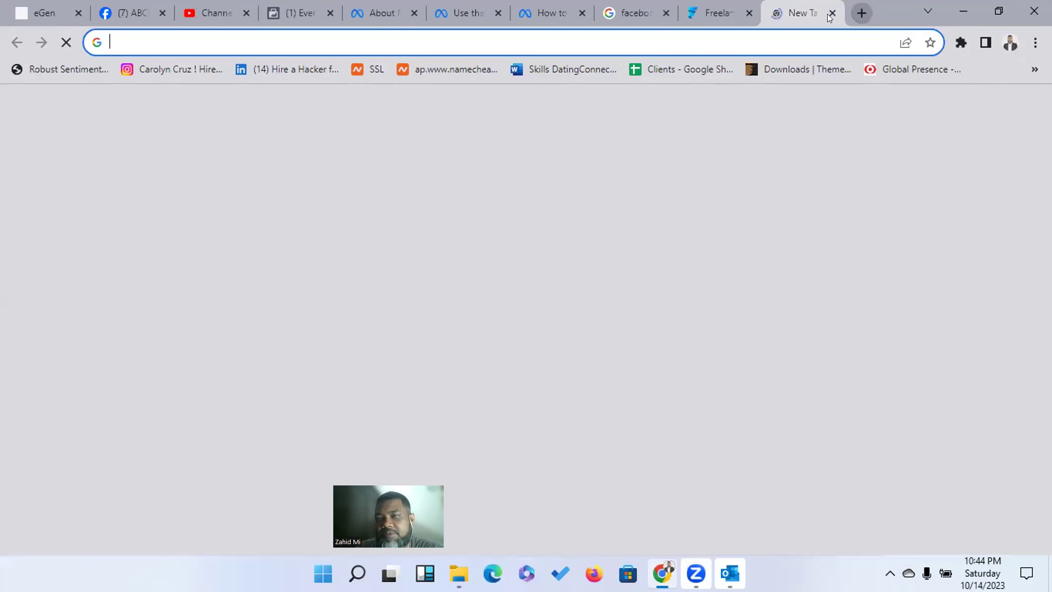
# Step: Load youtube.com and go to YouTube Studio from the account menu
pyautogui.write('youtube.')
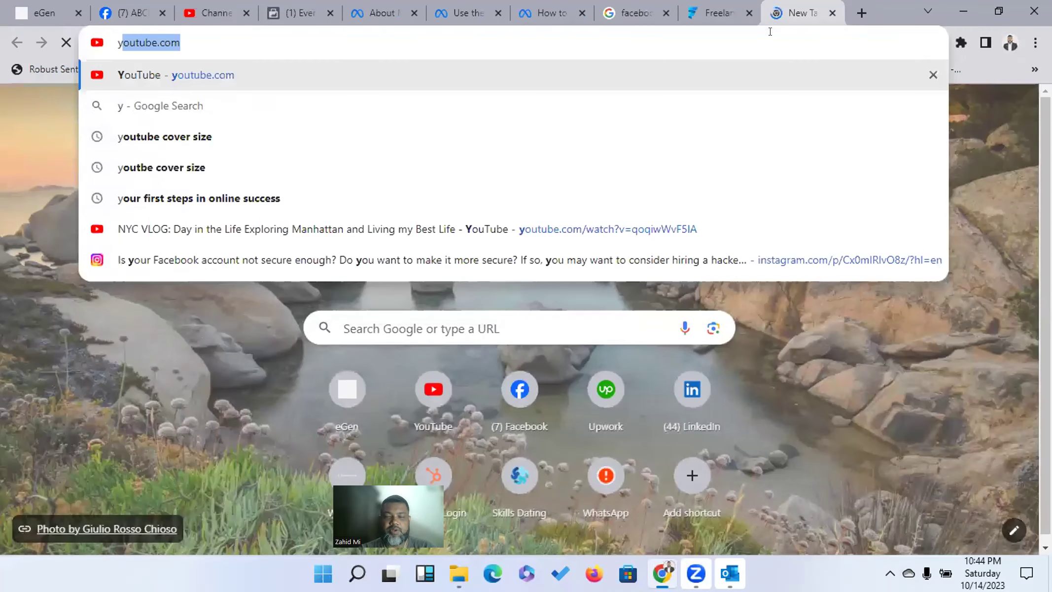
pyautogui.write('com')
pyautogui.press('Return')
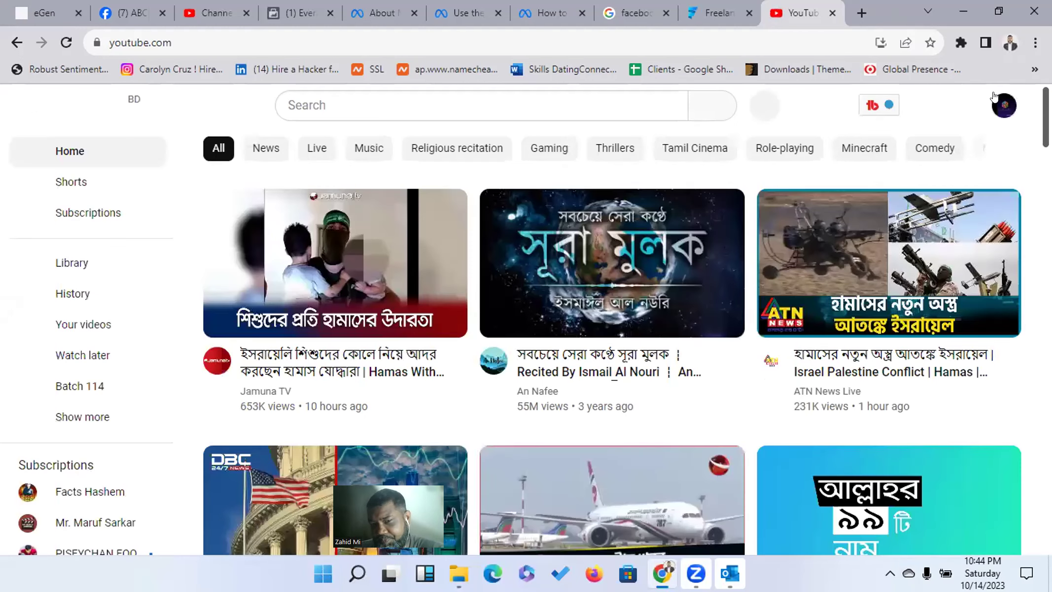
pyautogui.click(996, 104)
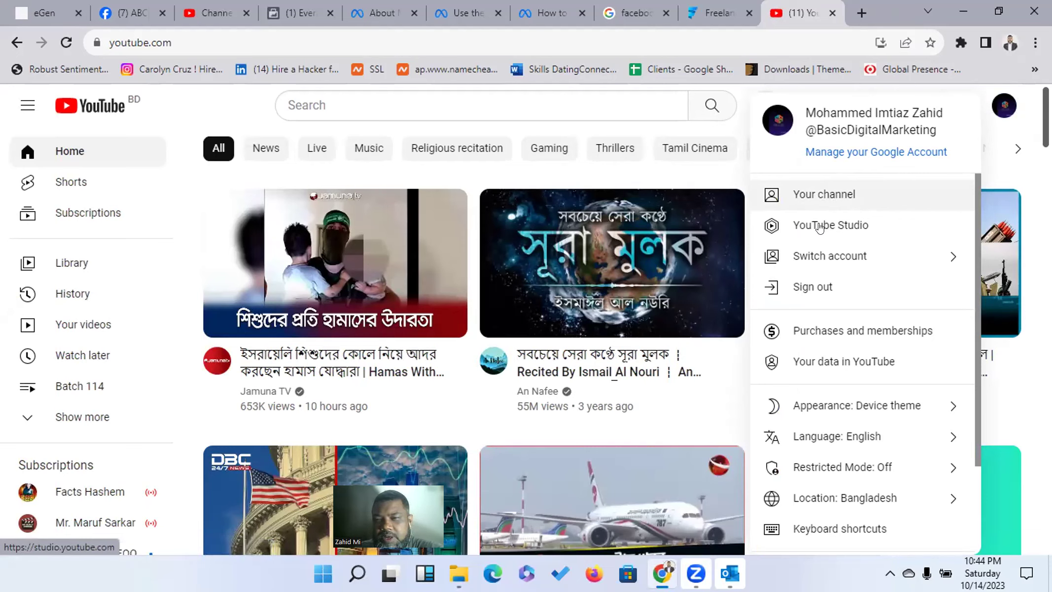
pyautogui.click(819, 227)
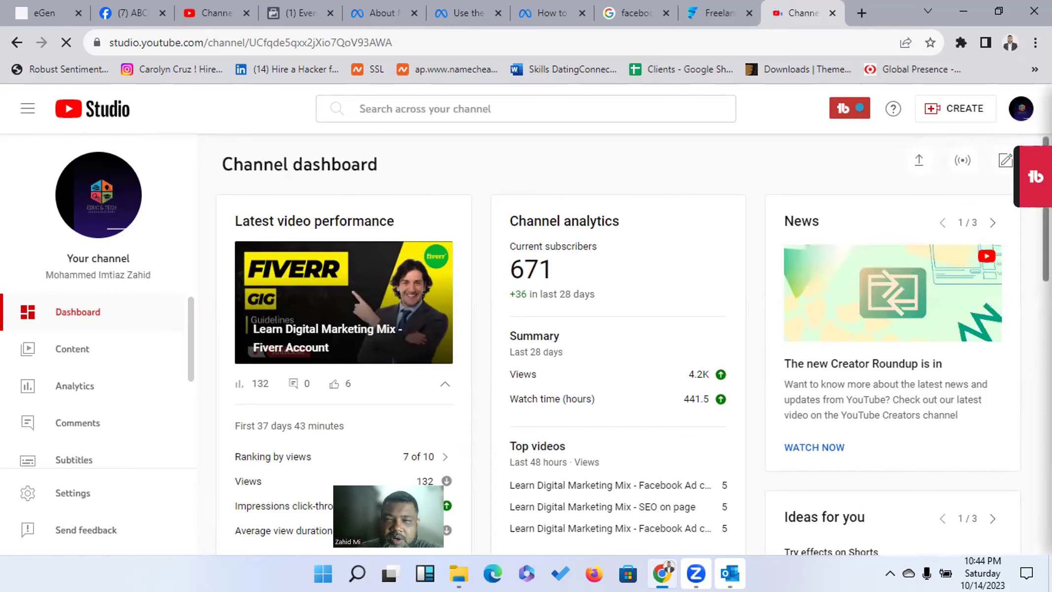
# Step: Scroll the Channel dashboard to review the 671 subscribers, analytics, published videos and comments
pyautogui.scroll(-2, 622, 345)
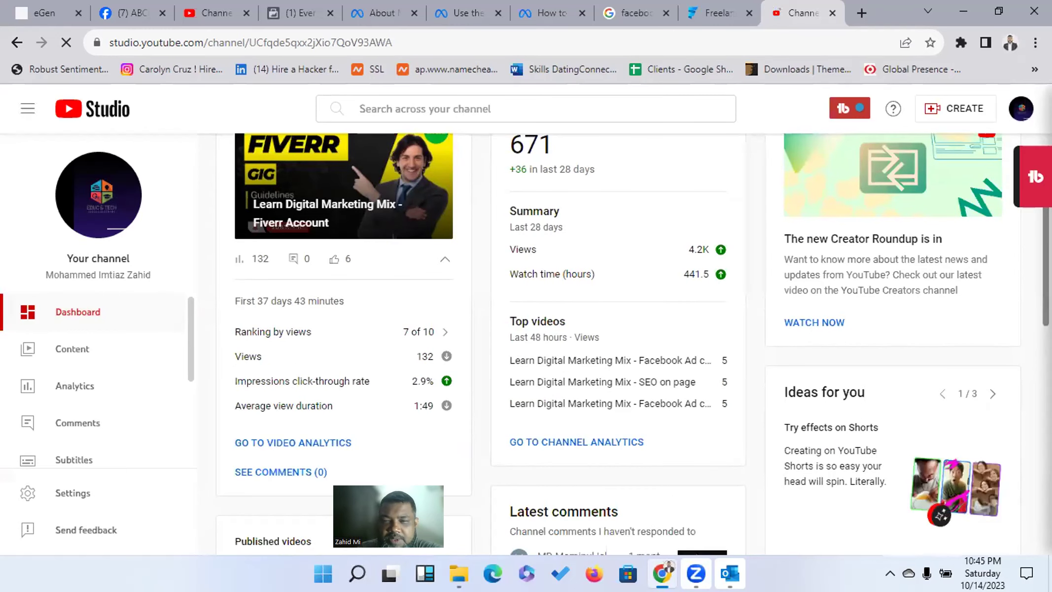
pyautogui.scroll(-2, 621, 345)
pyautogui.scroll(-7, 622, 346)
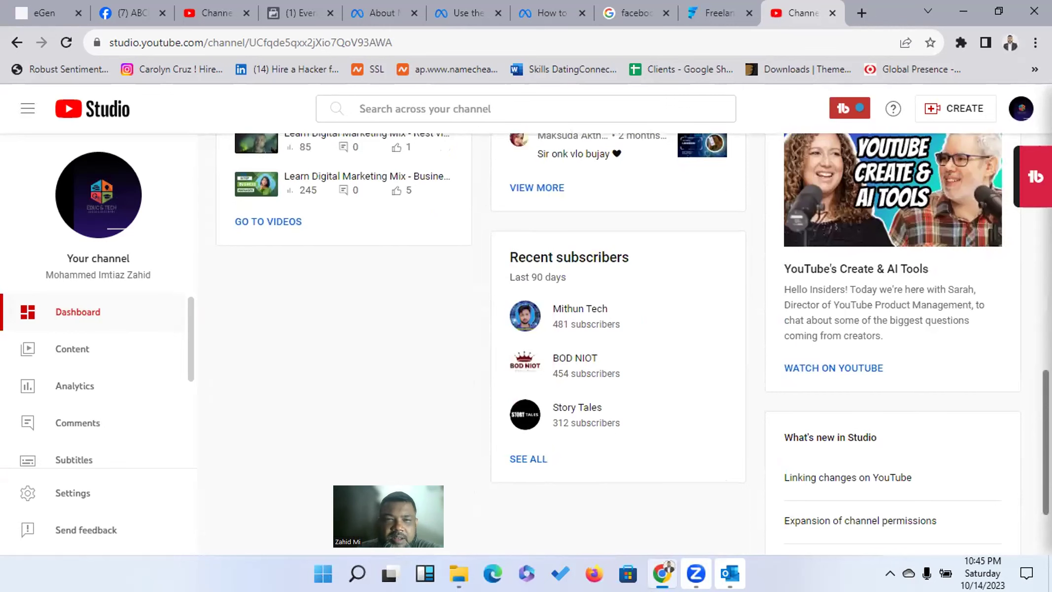
pyautogui.scroll(-1, 621, 345)
pyautogui.scroll(6, 621, 345)
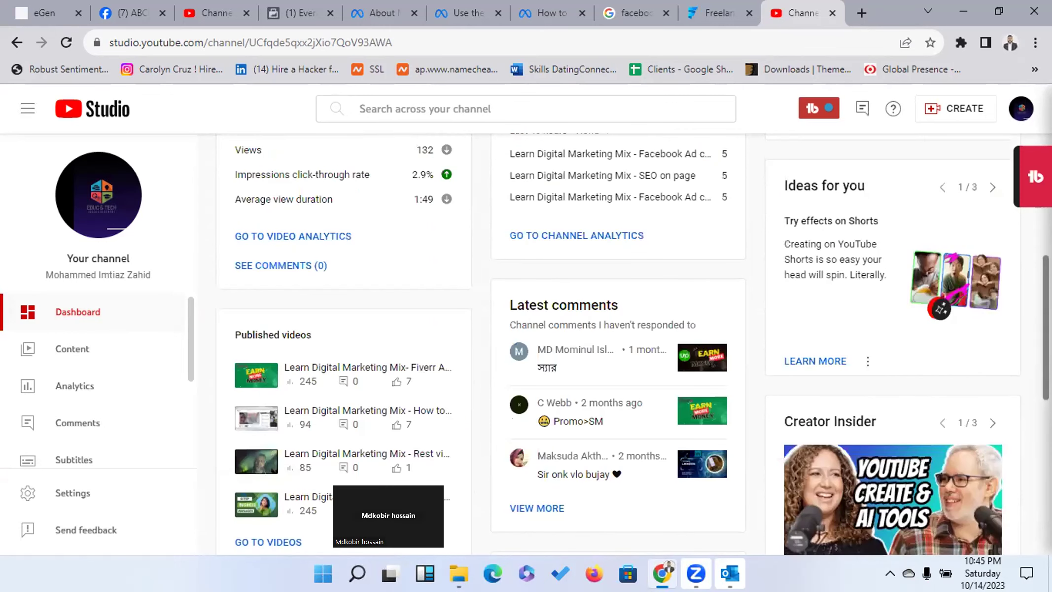
# Step: Open the Channel analytics overview showing 4,155 views over the last 28 days
pyautogui.click(81, 382)
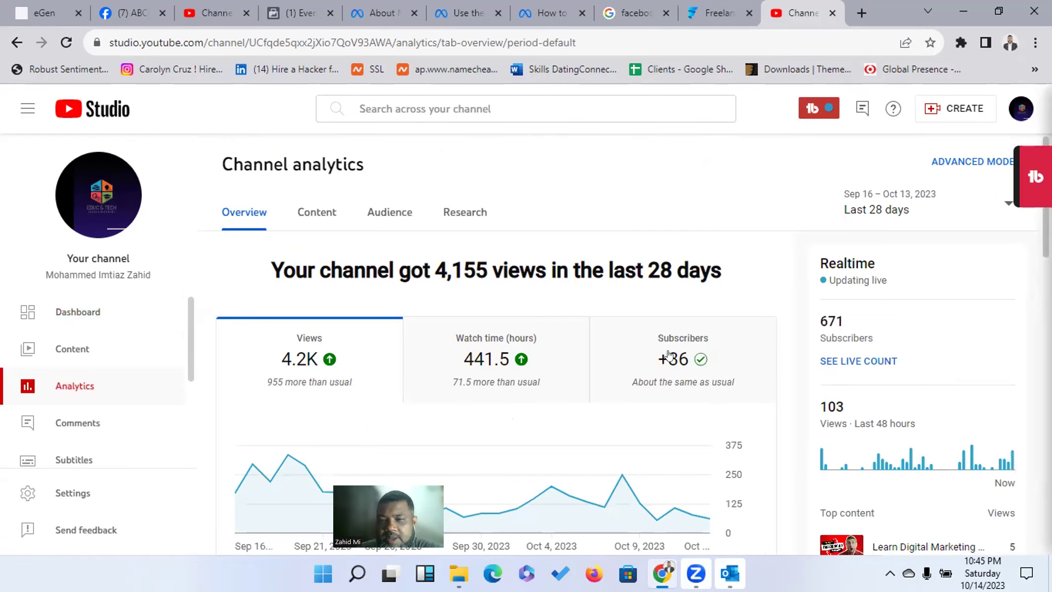
pyautogui.moveTo(670, 355)
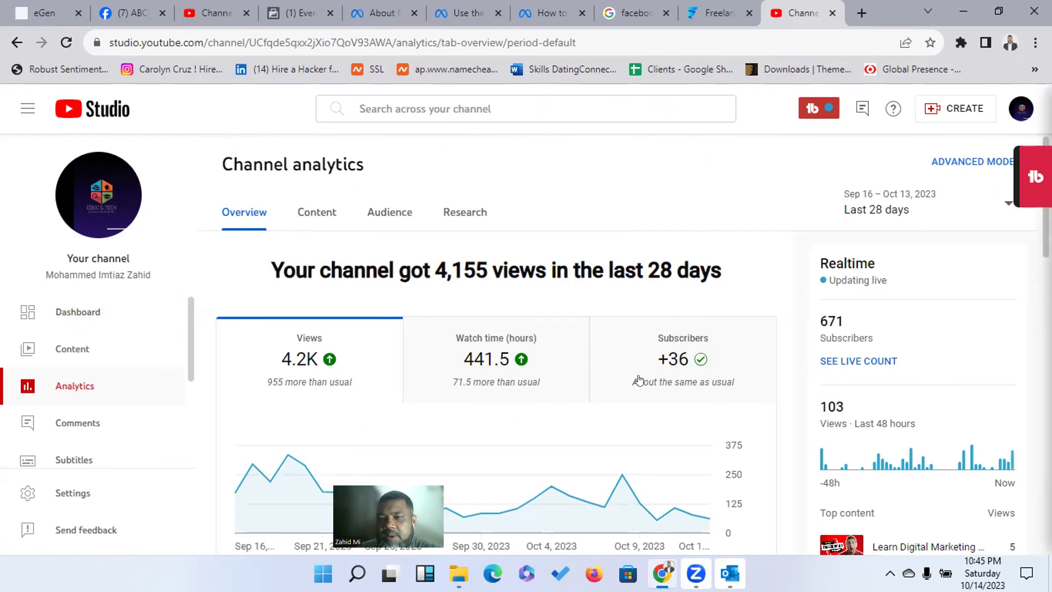
pyautogui.moveTo(639, 379)
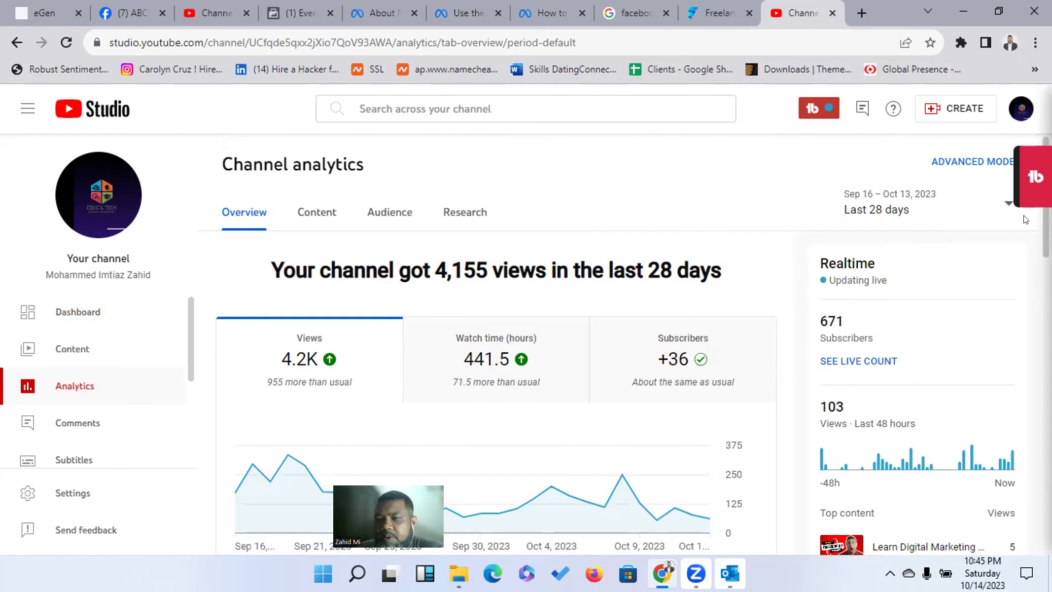
# Step: Scroll through the overview cards, then switch to the Content tab
pyautogui.scroll(-2, 1046, 207)
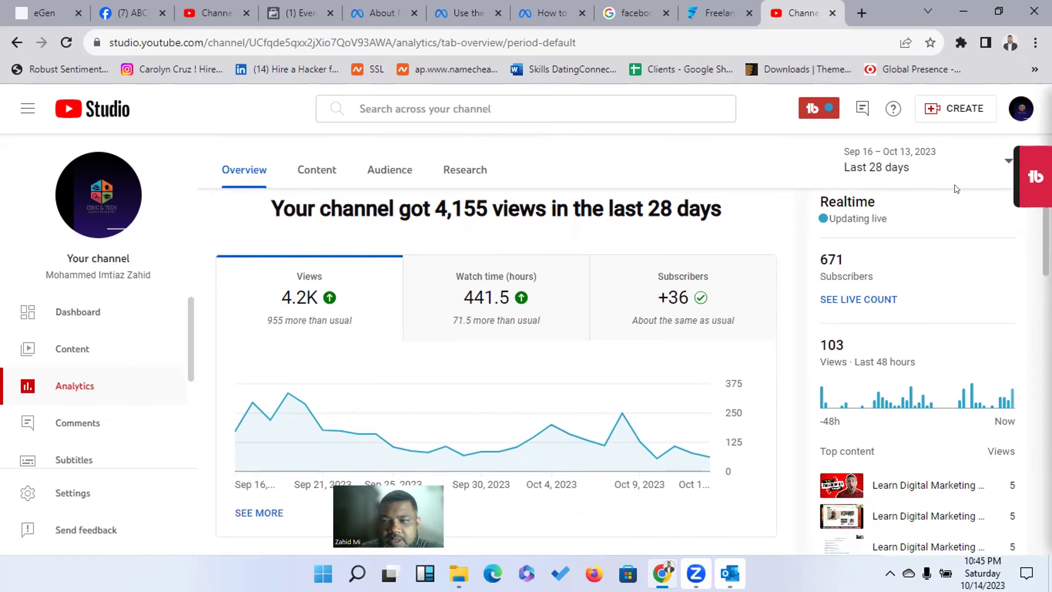
pyautogui.scroll(-1, 633, 370)
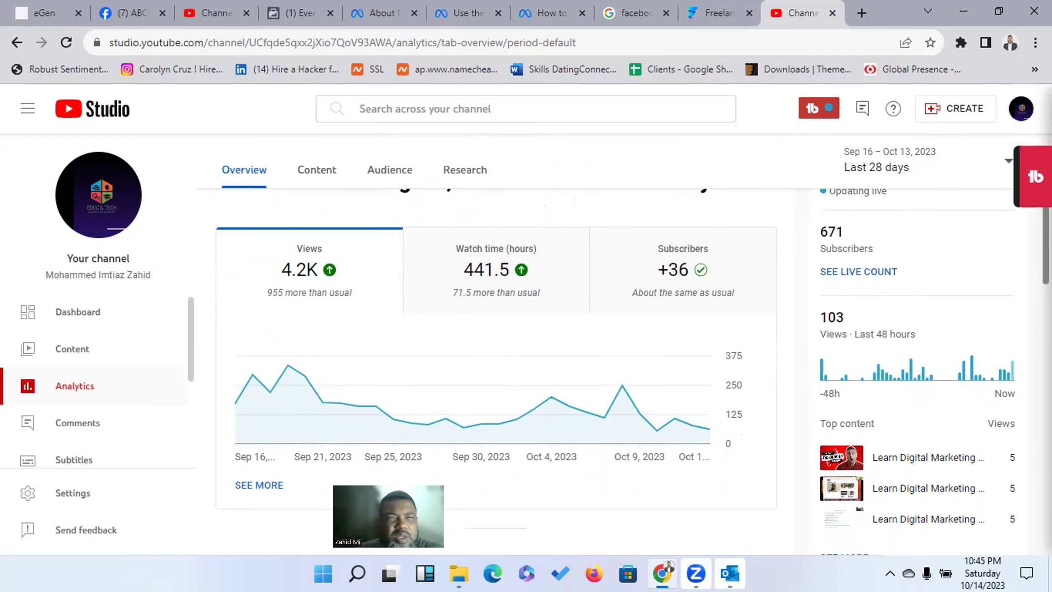
pyautogui.scroll(-2, 633, 370)
pyautogui.scroll(-8, 633, 370)
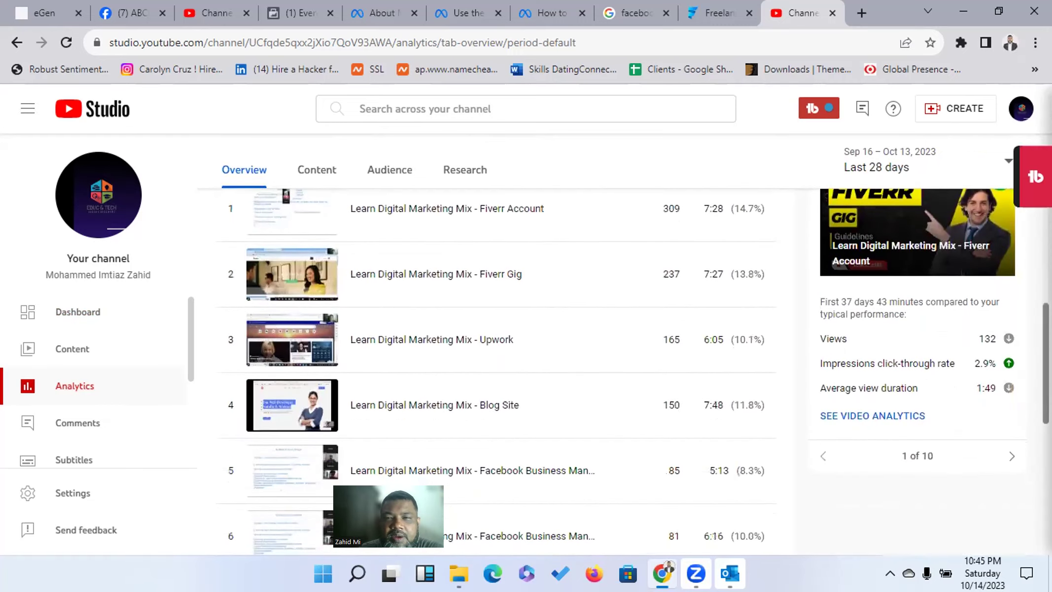
pyautogui.scroll(4, 497, 370)
pyautogui.scroll(-7, 496, 370)
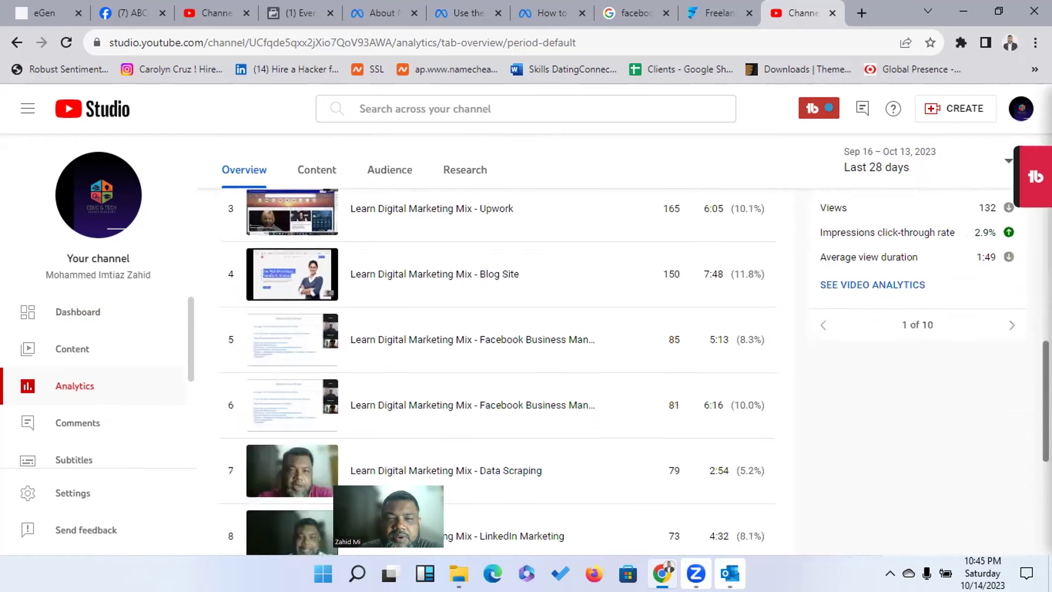
pyautogui.scroll(-1, 497, 370)
pyautogui.scroll(-4, 497, 369)
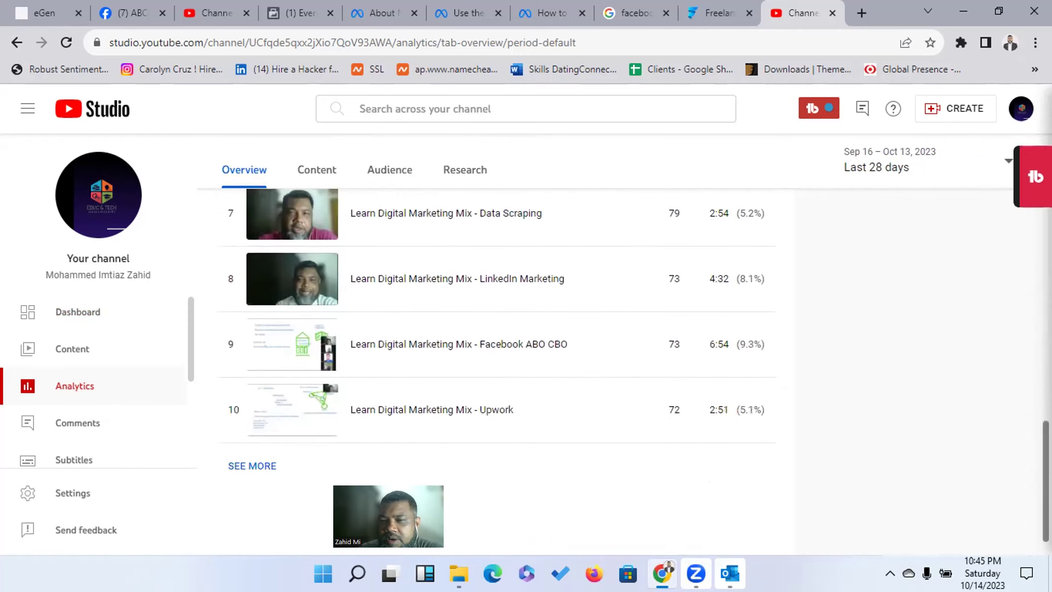
pyautogui.scroll(12, 473, 127)
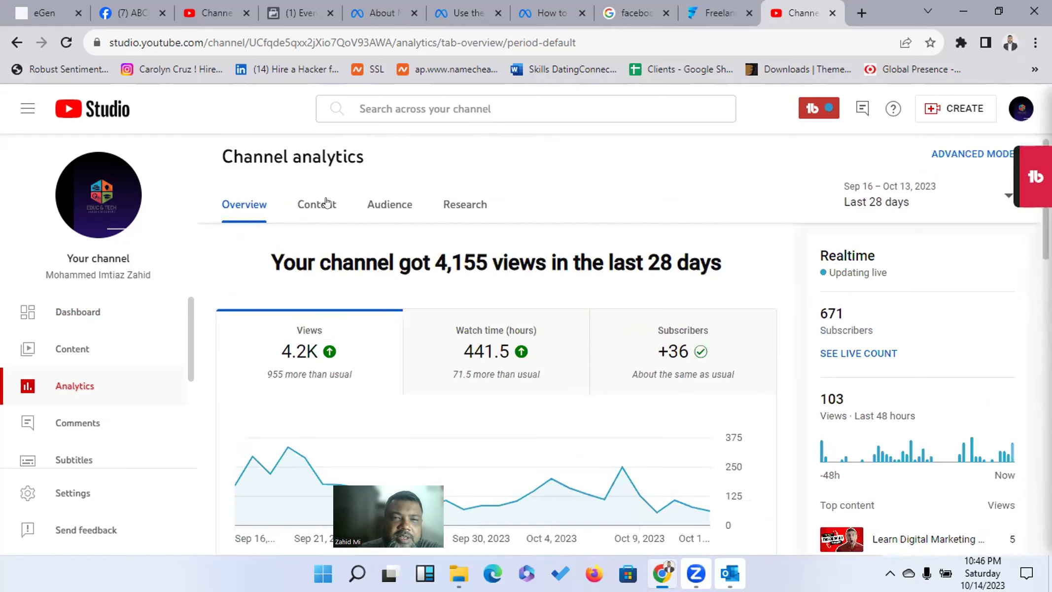
pyautogui.click(317, 204)
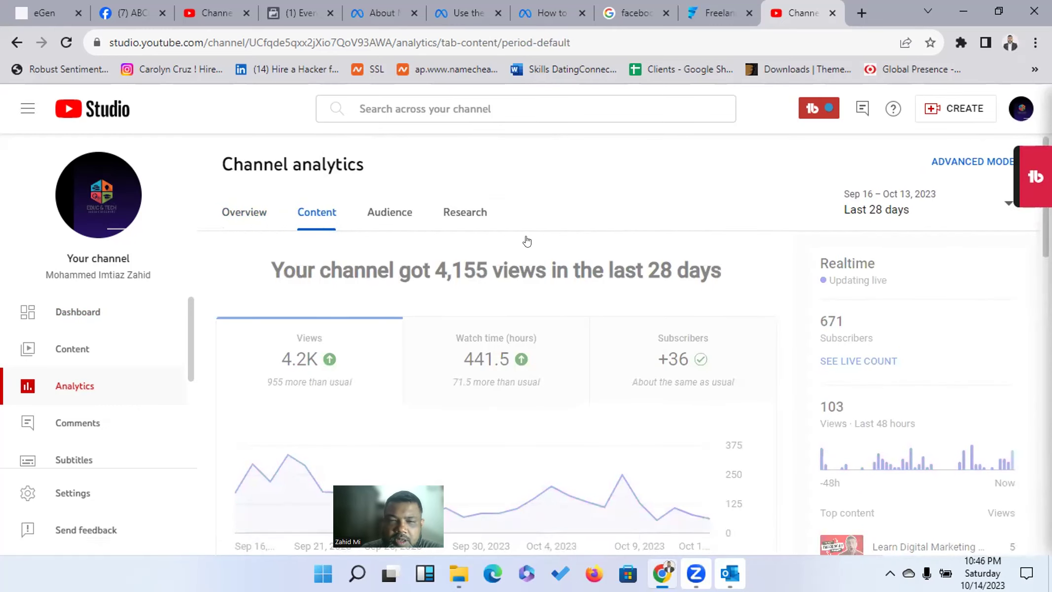
# Step: Switch to the Audience tab and scroll down through its analytics cards
pyautogui.click(392, 217)
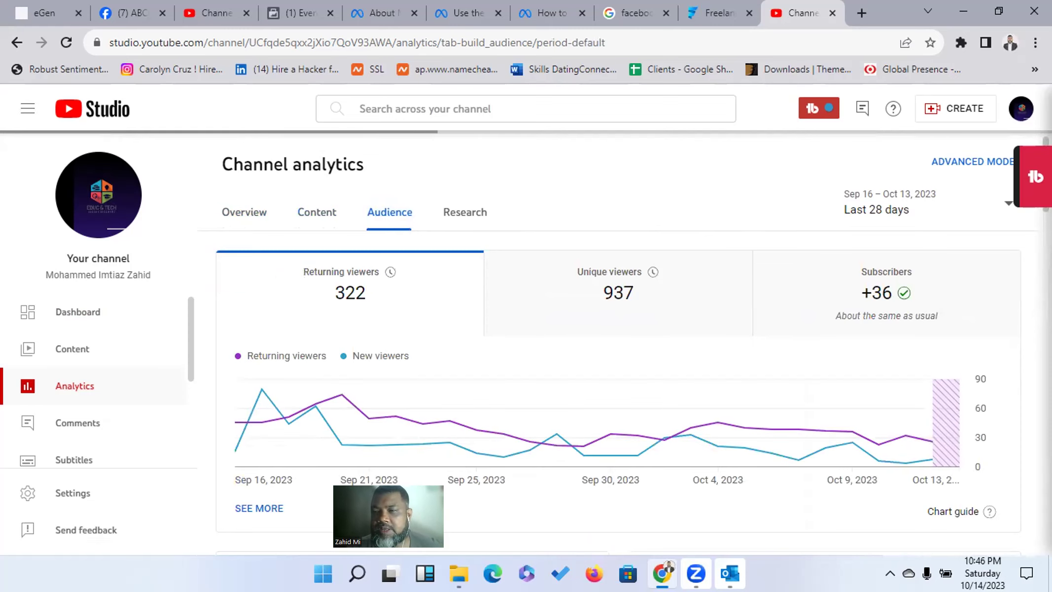
pyautogui.scroll(-1, 622, 345)
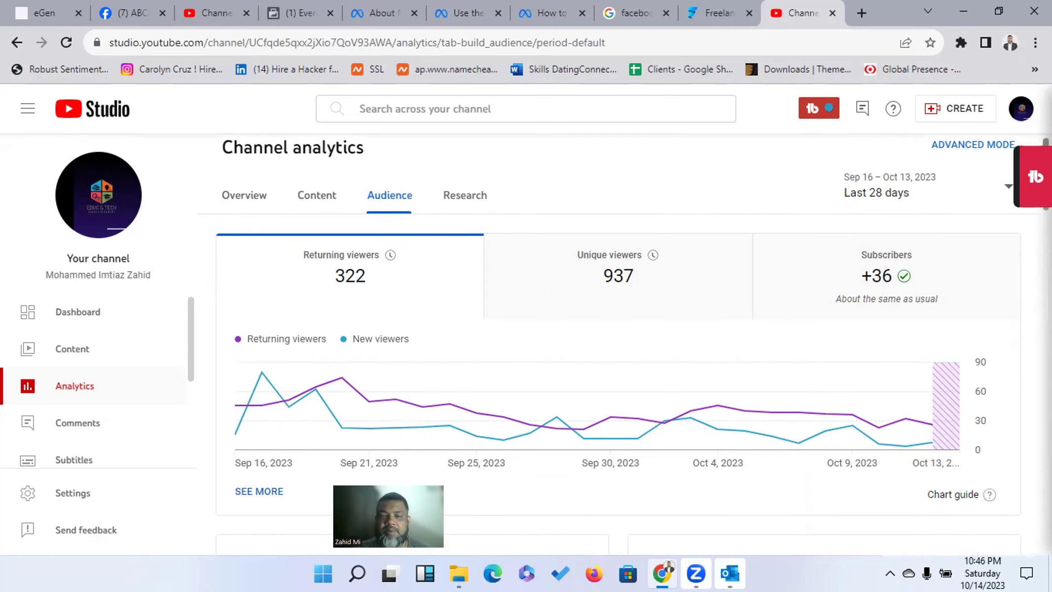
pyautogui.scroll(-4, 623, 345)
pyautogui.scroll(-2, 622, 346)
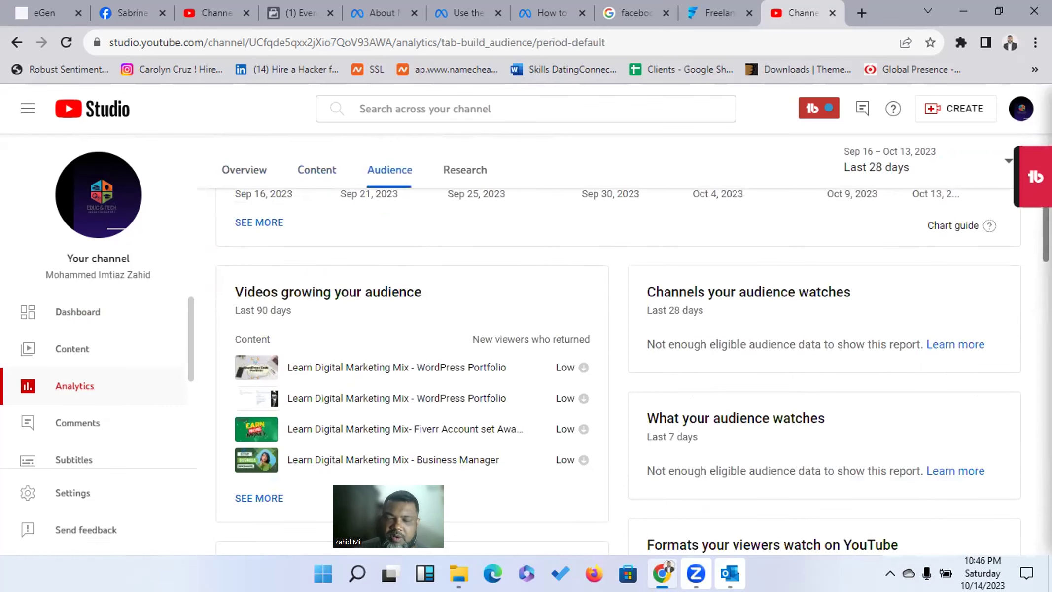
pyautogui.scroll(-1, 623, 345)
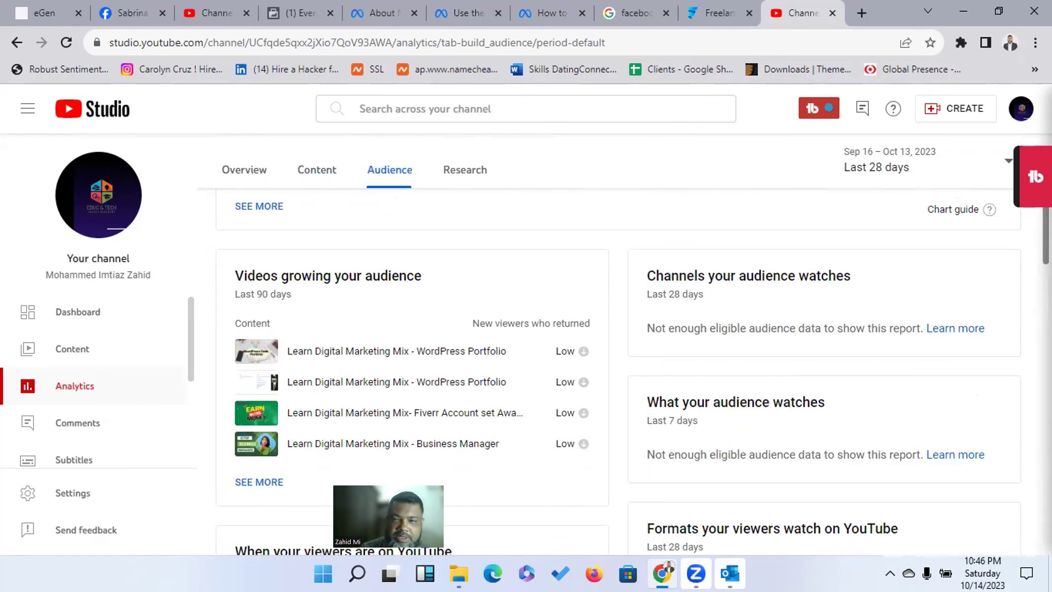
pyautogui.scroll(-2, 623, 345)
pyautogui.scroll(-2, 622, 345)
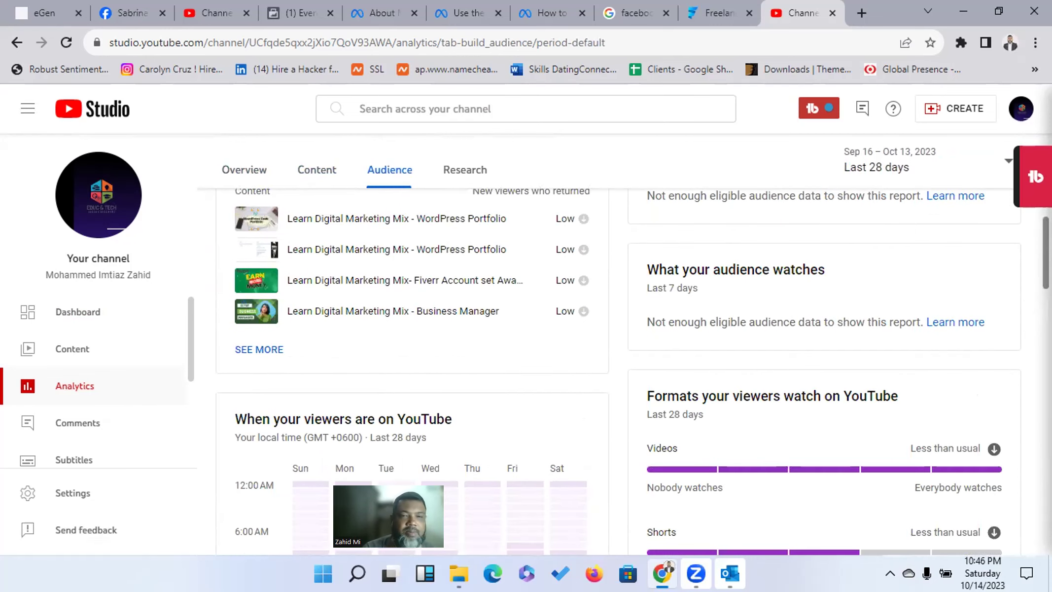
pyautogui.scroll(-2, 623, 346)
pyautogui.scroll(-5, 622, 346)
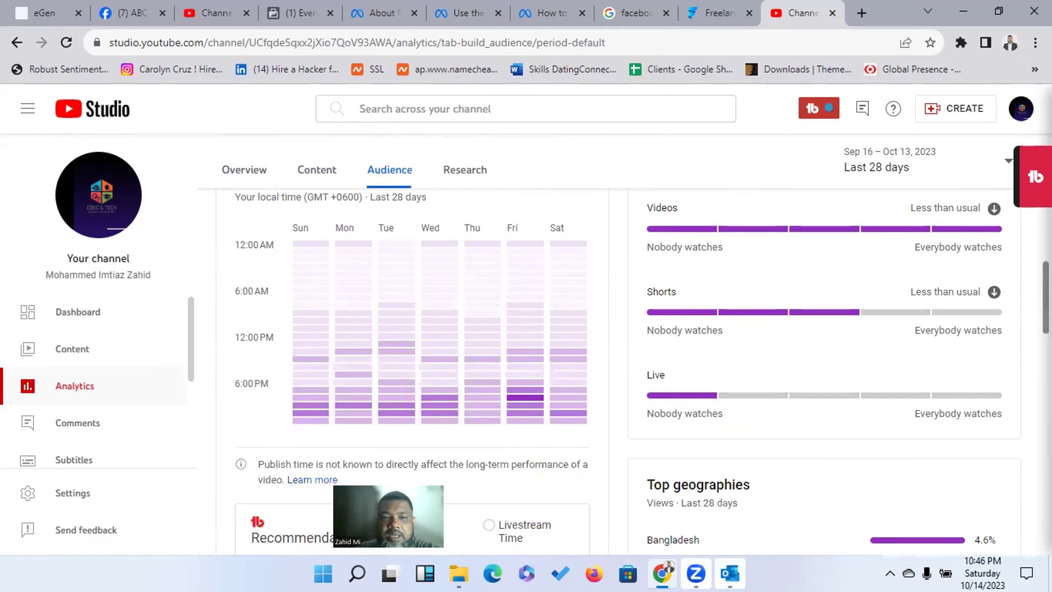
pyautogui.scroll(1, 633, 371)
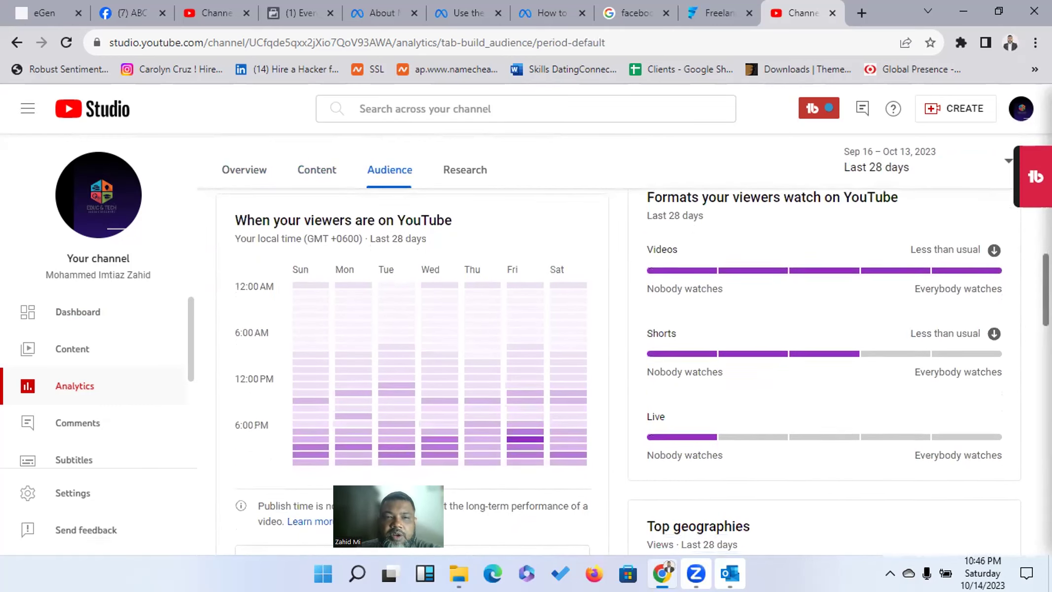
pyautogui.scroll(-1, 472, 231)
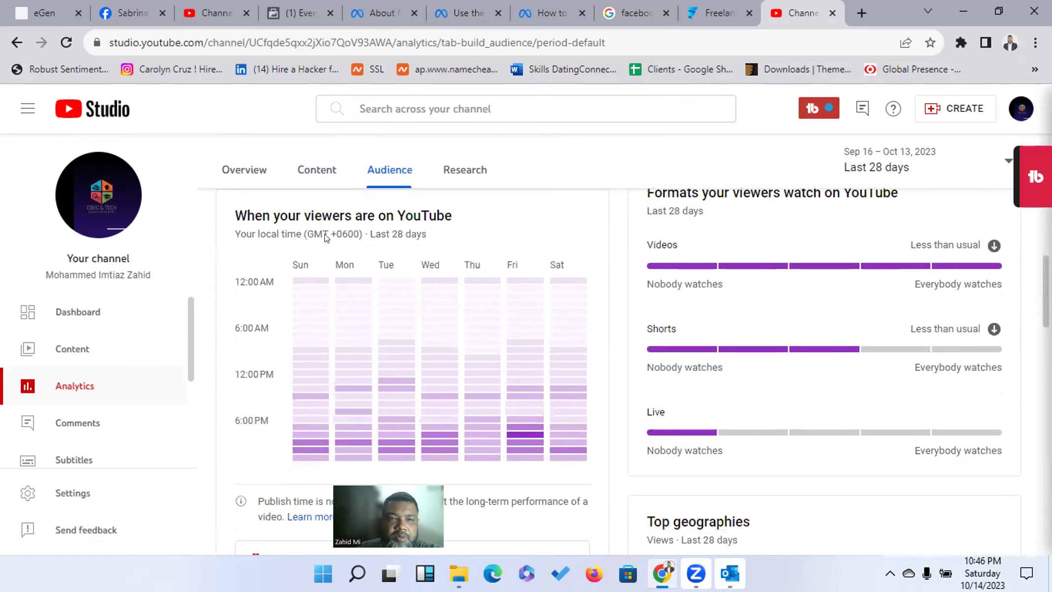
# Step: Reach the Age and gender section and open its full report
pyautogui.moveTo(472, 290)
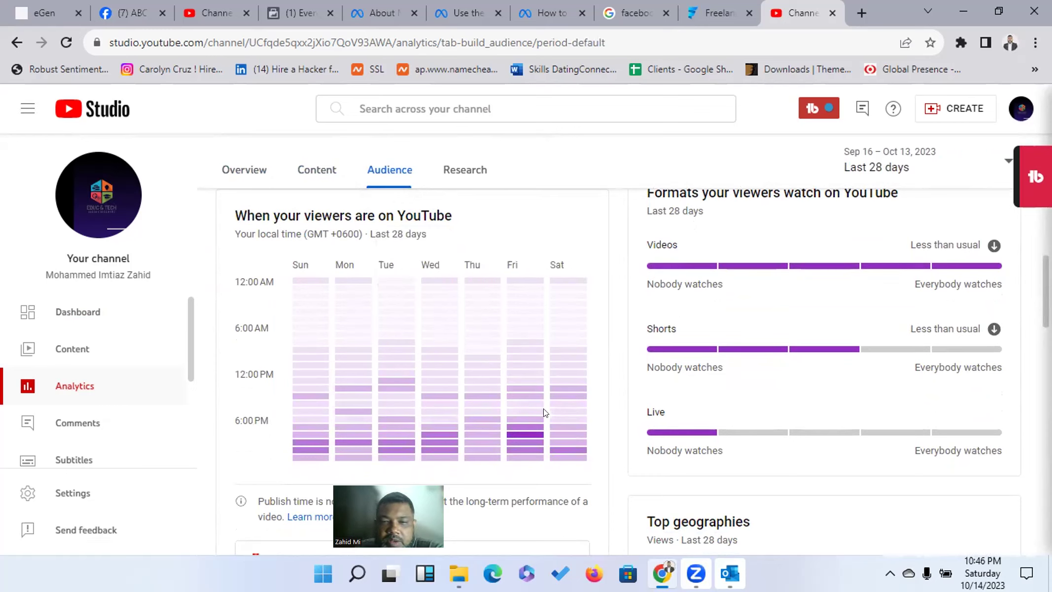
pyautogui.moveTo(518, 434)
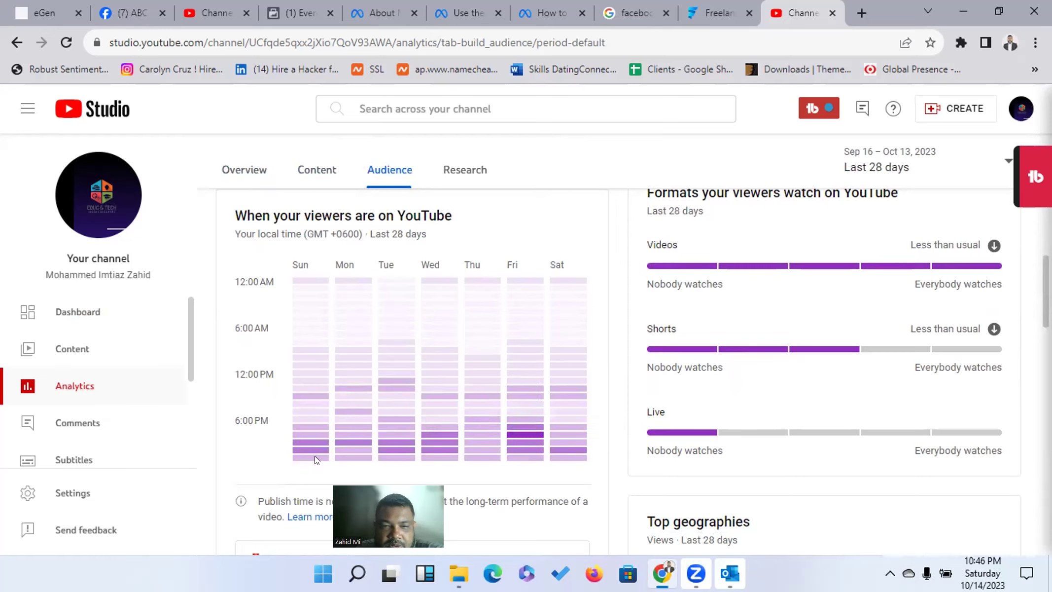
pyautogui.moveTo(313, 446)
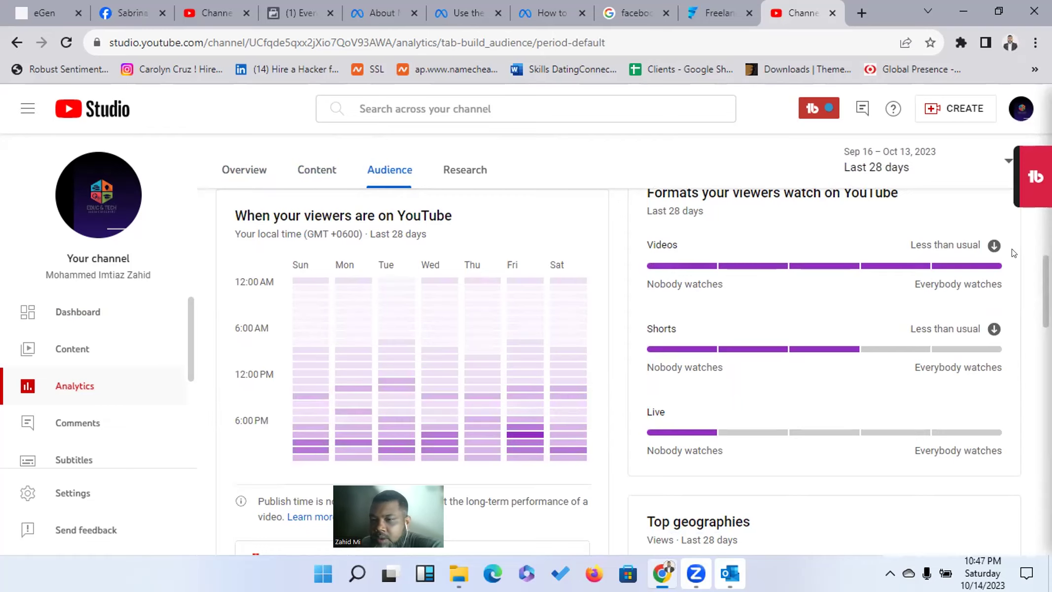
pyautogui.scroll(-6, 1045, 291)
pyautogui.scroll(-6, 633, 372)
pyautogui.scroll(-6, 633, 371)
pyautogui.scroll(-3, 633, 371)
pyautogui.scroll(-3, 633, 372)
pyautogui.scroll(9, 633, 372)
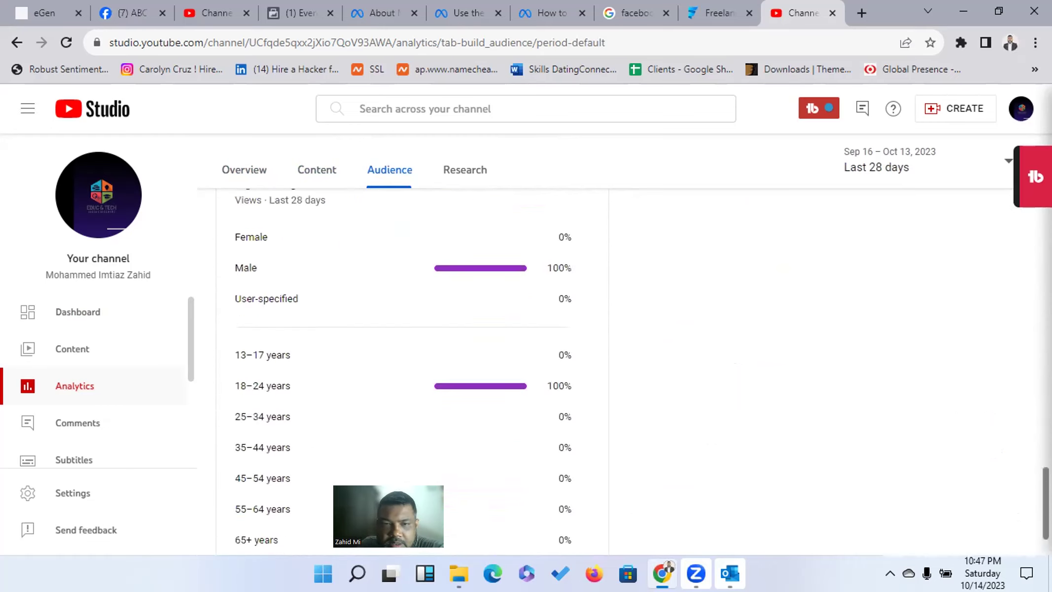
pyautogui.scroll(-9, 633, 372)
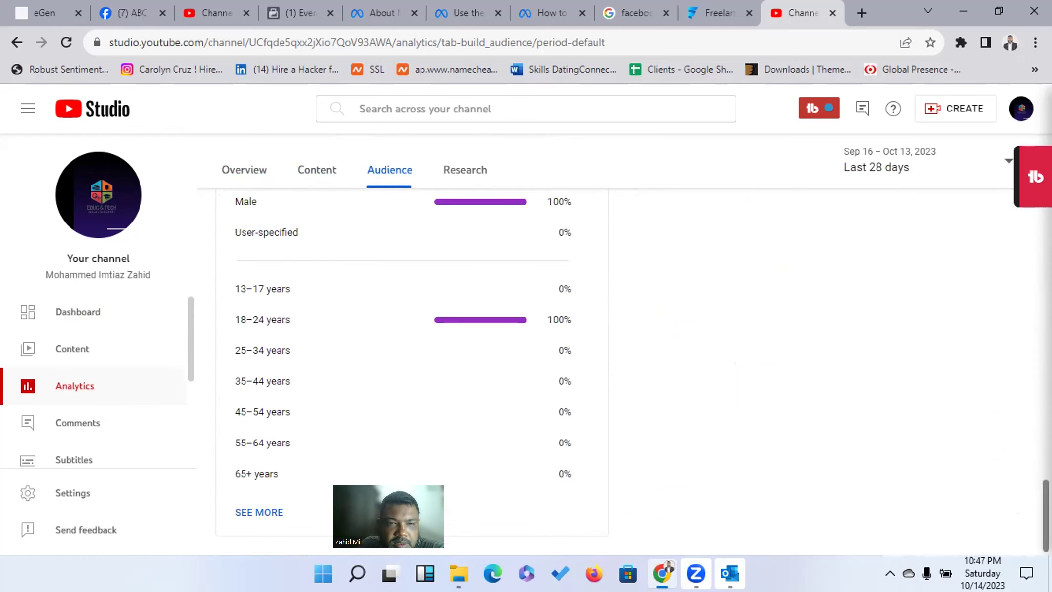
pyautogui.scroll(3, 633, 371)
pyautogui.scroll(-3, 633, 371)
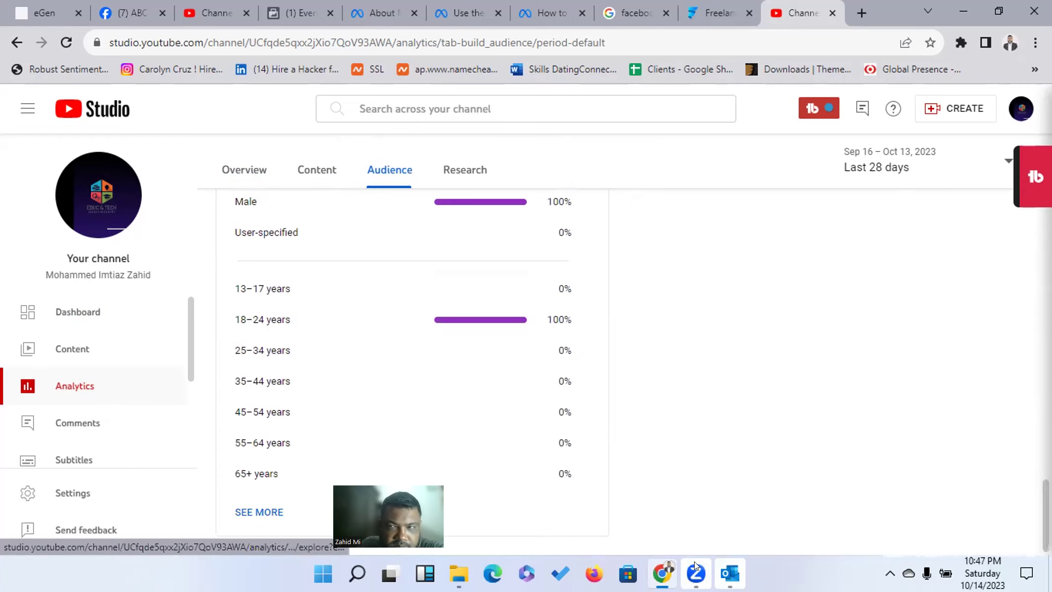
pyautogui.press('Return')
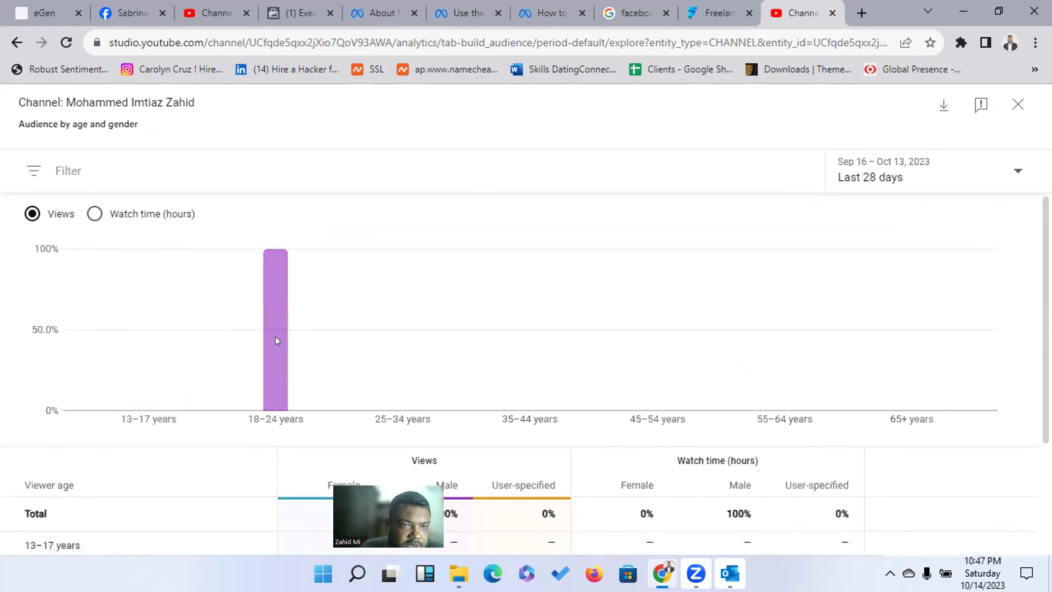
# Step: Close the age and gender report and open the full Top geographies report
pyautogui.moveTo(273, 339)
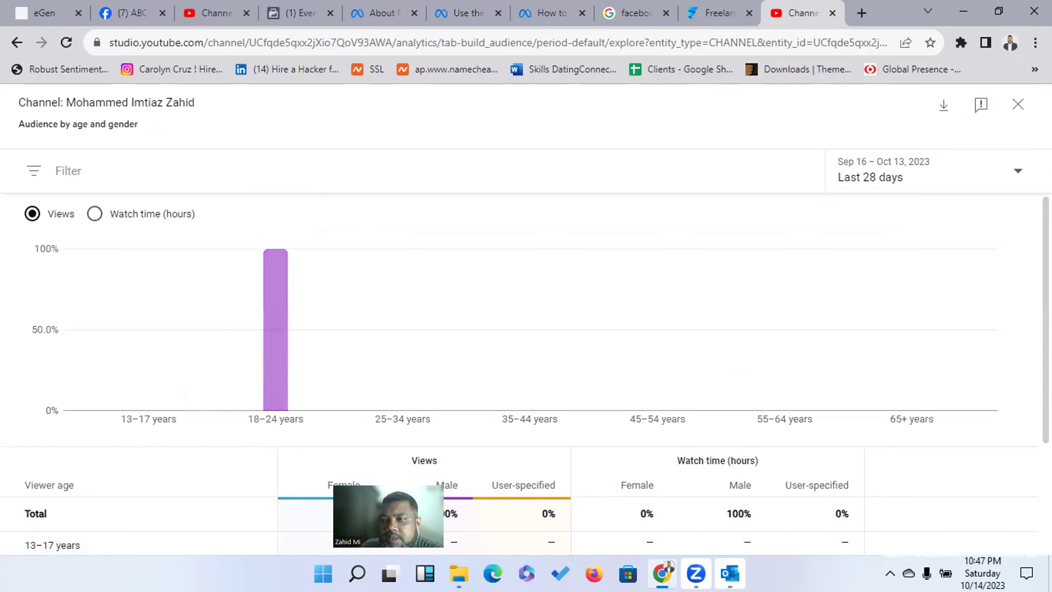
pyautogui.click(1019, 106)
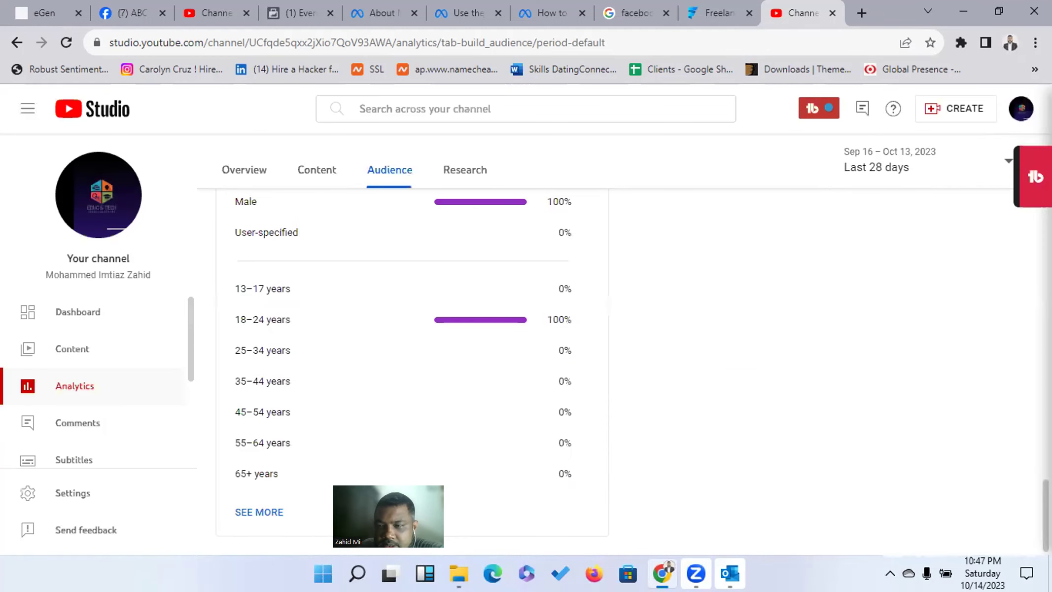
pyautogui.scroll(3, 412, 370)
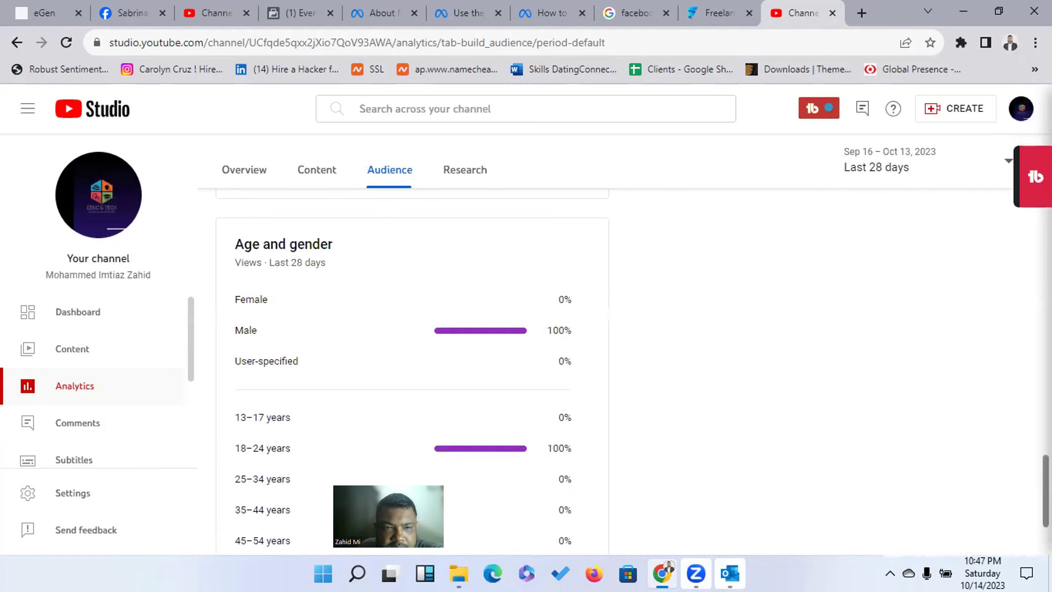
pyautogui.scroll(5, 412, 369)
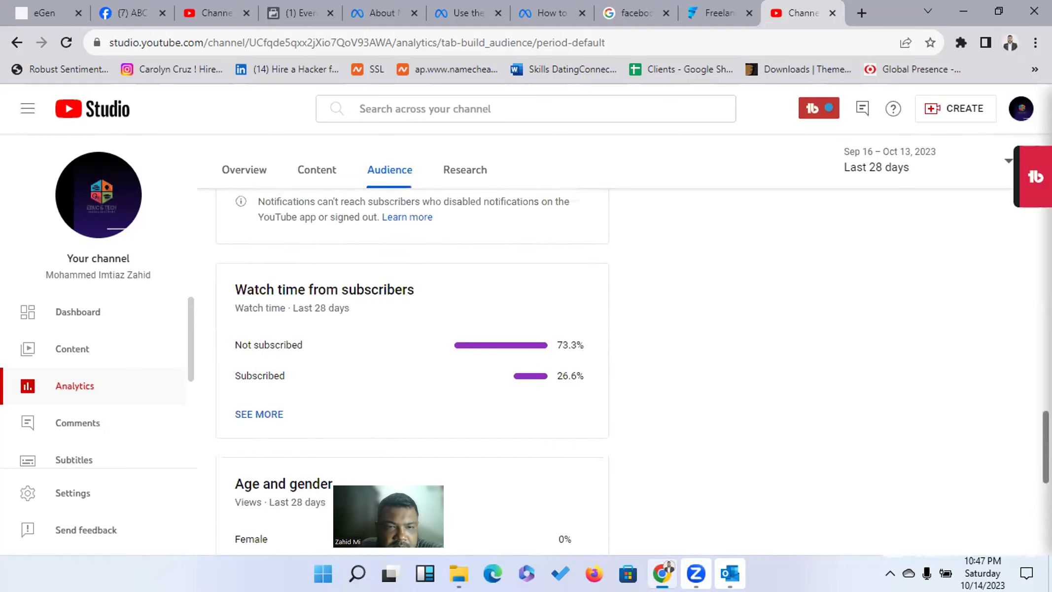
pyautogui.scroll(5, 412, 370)
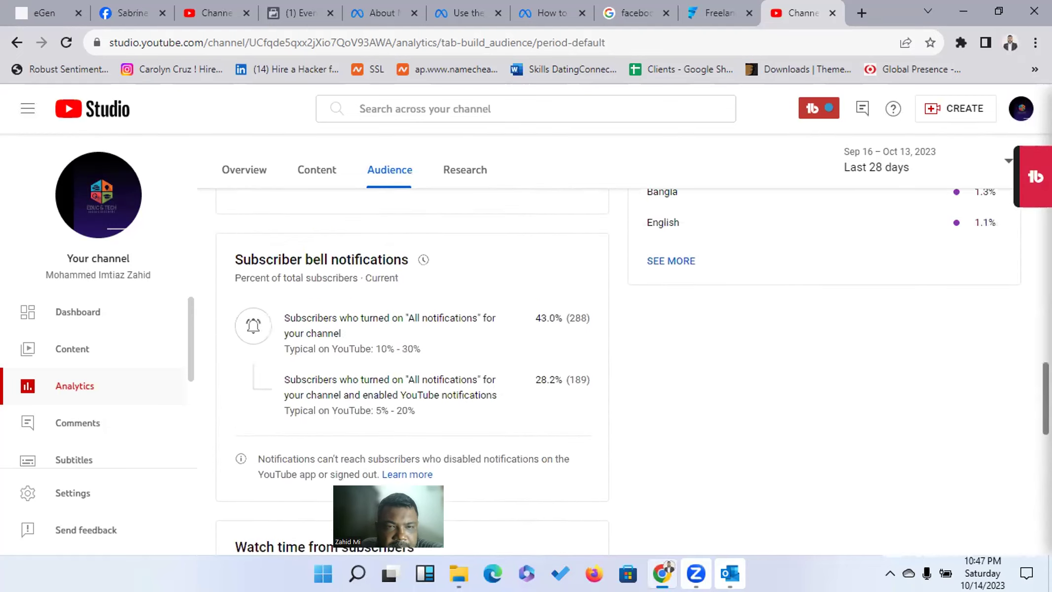
pyautogui.scroll(3, 1031, 339)
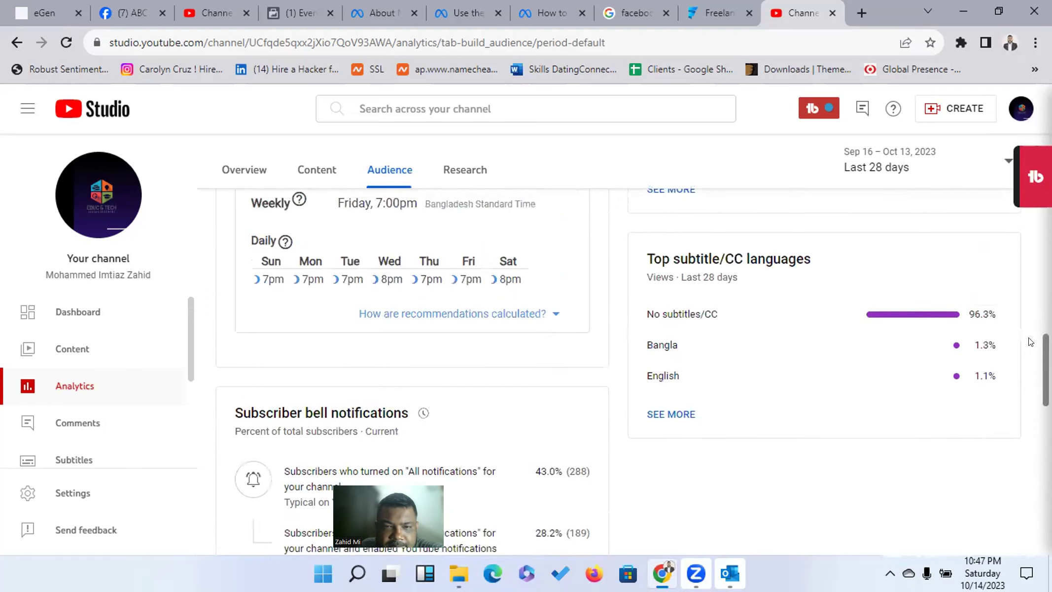
pyautogui.scroll(1, 1030, 339)
pyautogui.scroll(2, 1029, 338)
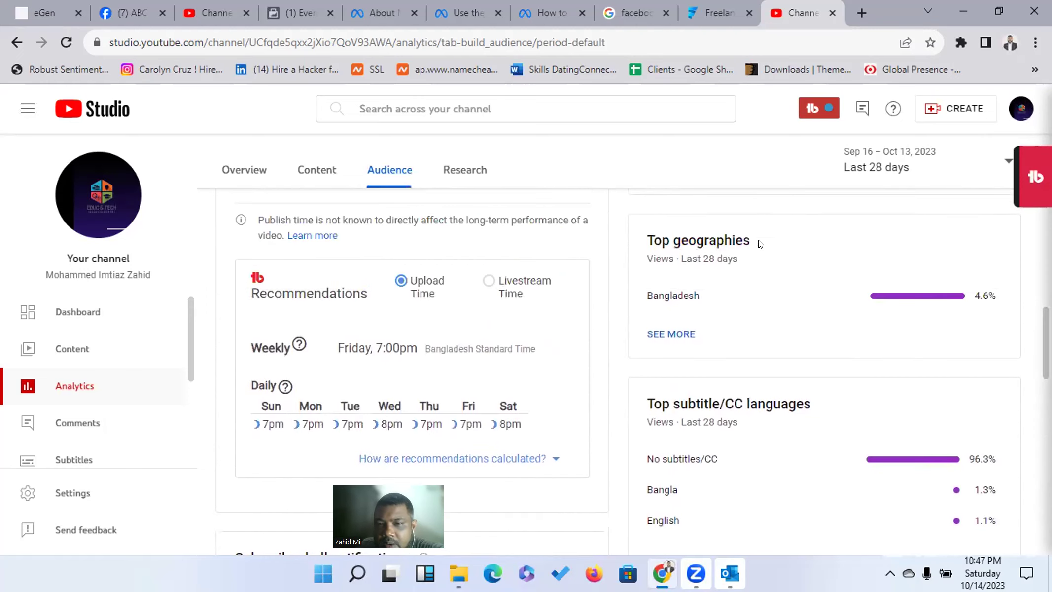
pyautogui.click(650, 339)
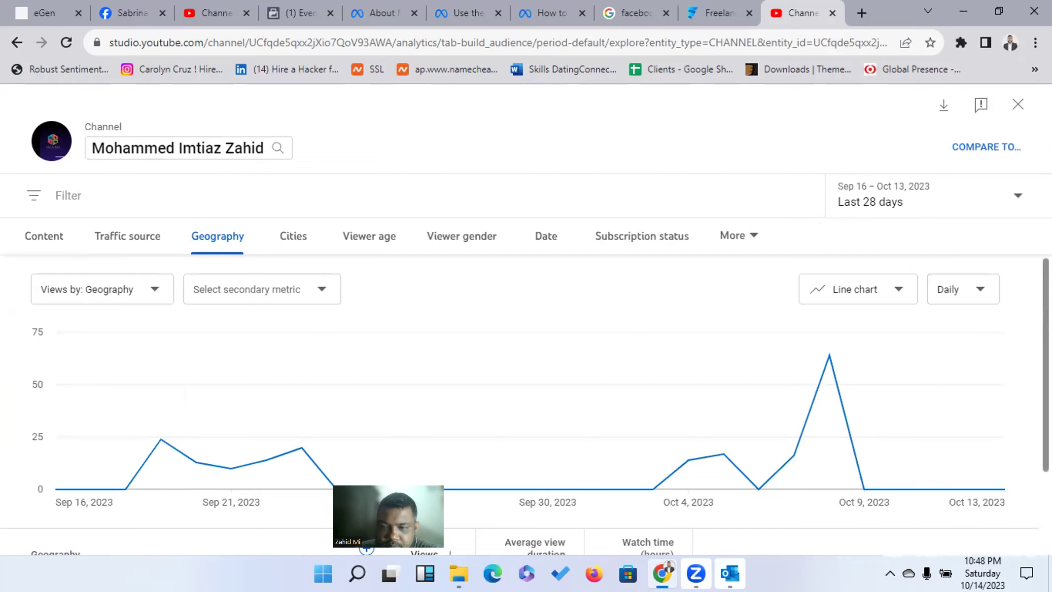
# Step: Break down views by Cities and dismiss the extra metrics list
pyautogui.scroll(-1, 526, 407)
pyautogui.scroll(-2, 526, 374)
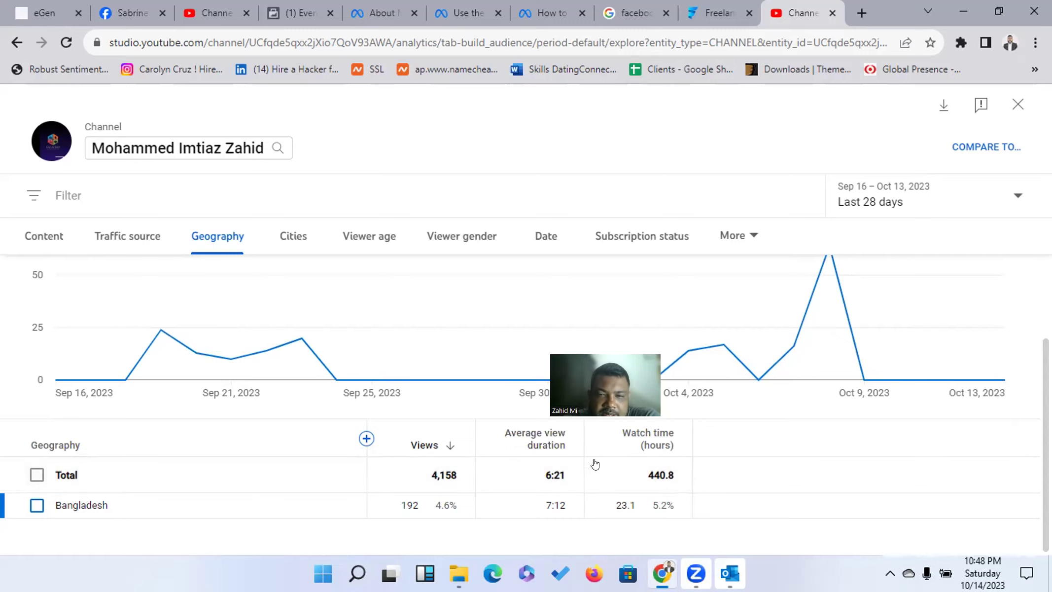
pyautogui.click(302, 242)
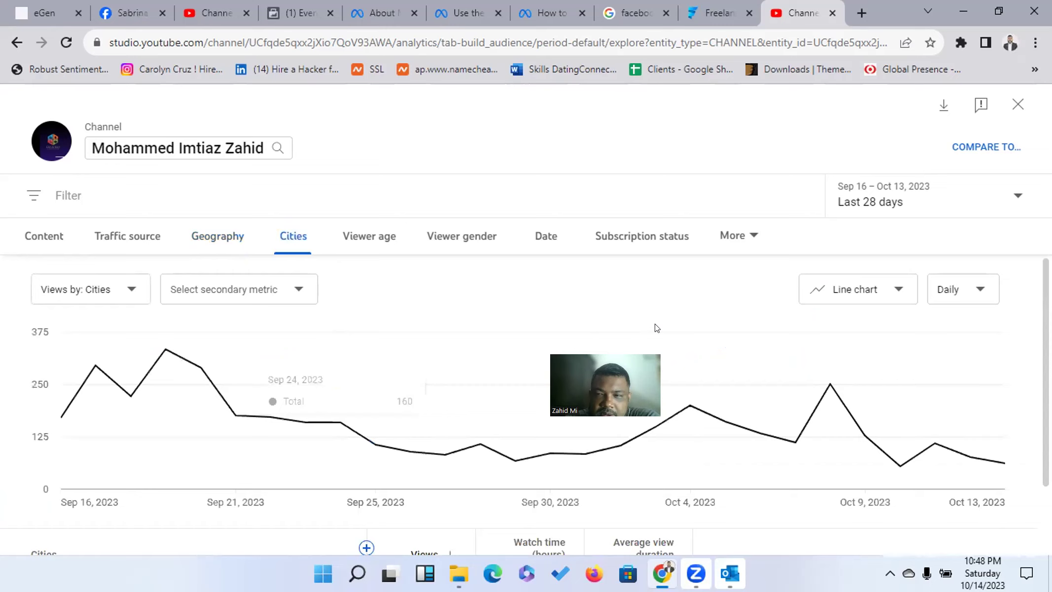
pyautogui.scroll(-2, 523, 394)
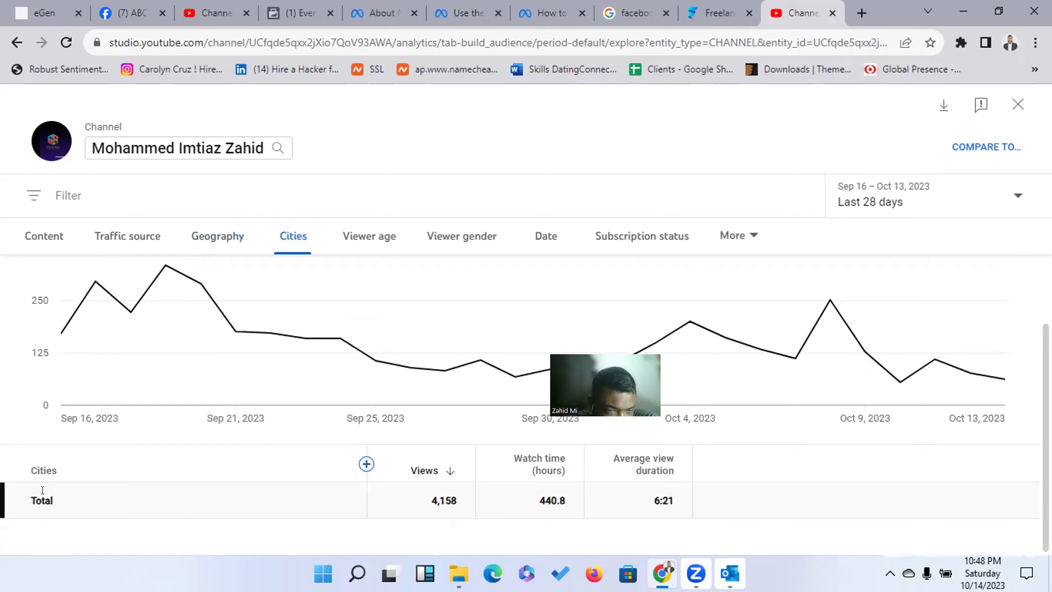
pyautogui.click(366, 464)
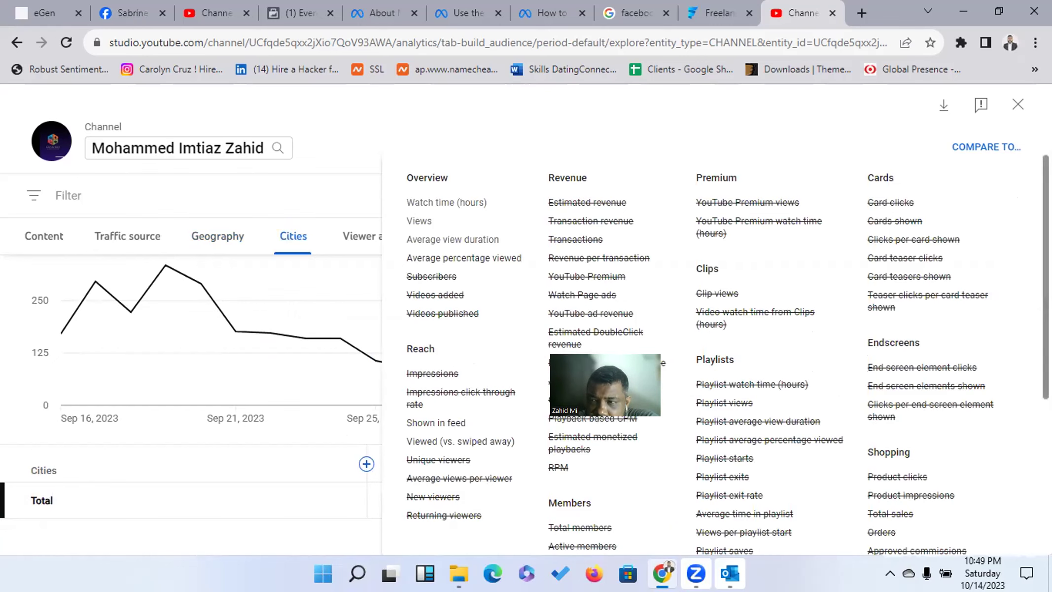
pyautogui.scroll(-5, 729, 351)
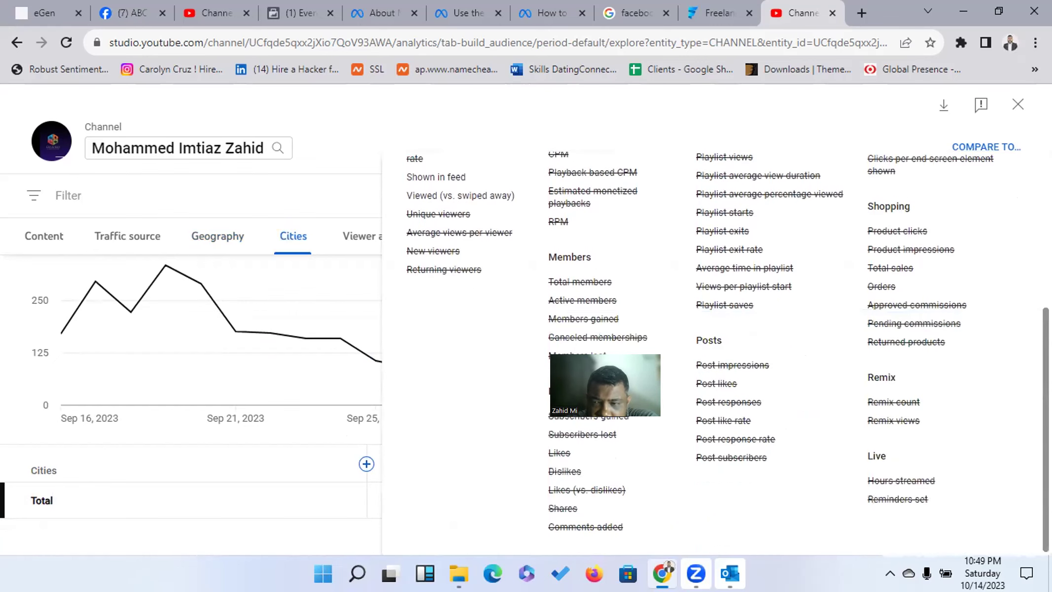
pyautogui.scroll(5, 1026, 202)
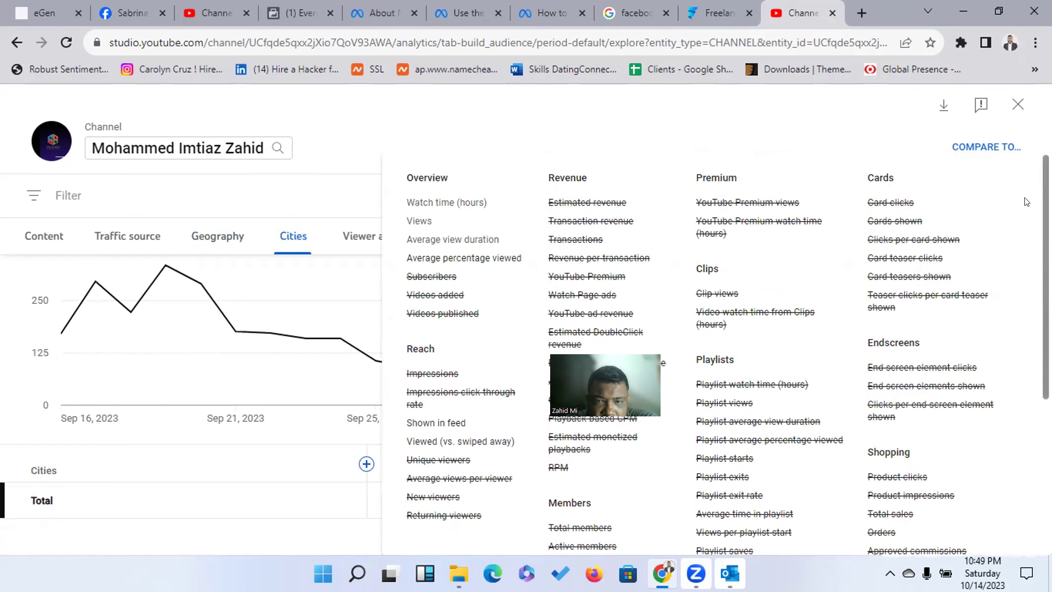
pyautogui.click(704, 146)
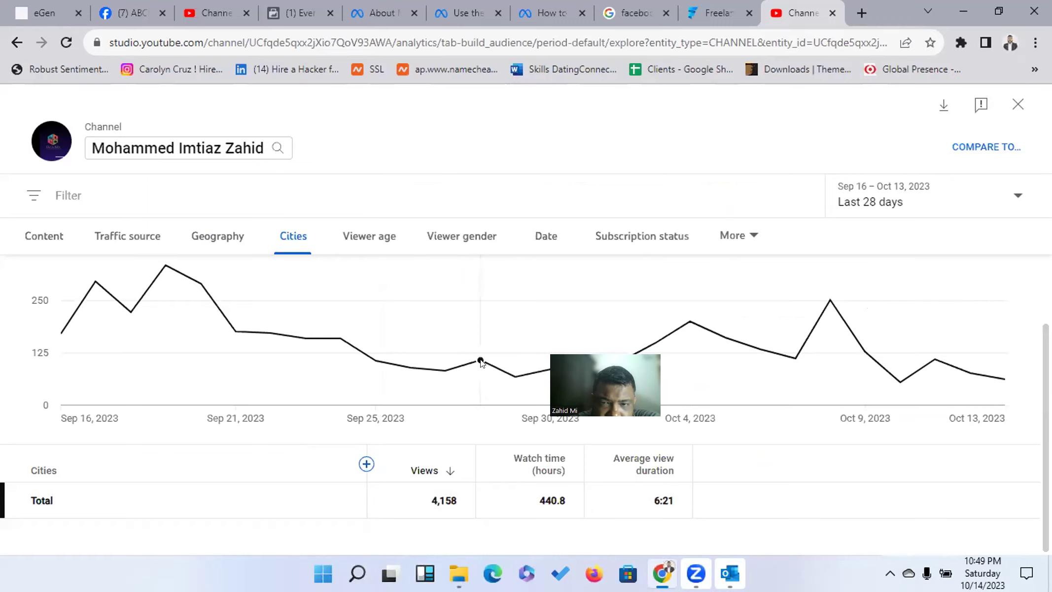
# Step: Browse the main and secondary chart metric lists, keeping Views as the main metric
pyautogui.moveTo(510, 376)
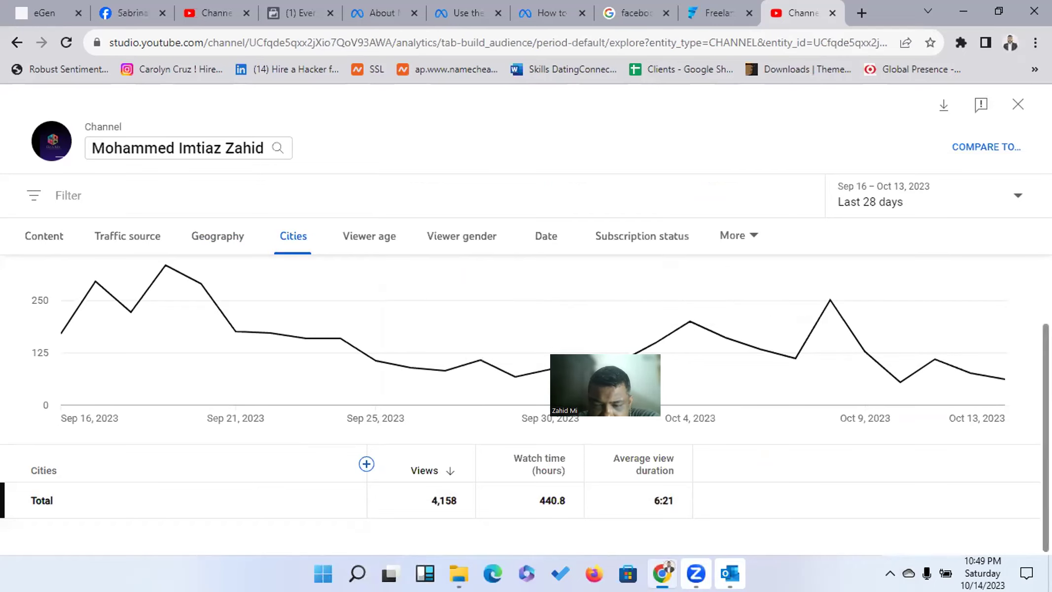
pyautogui.scroll(1, 526, 408)
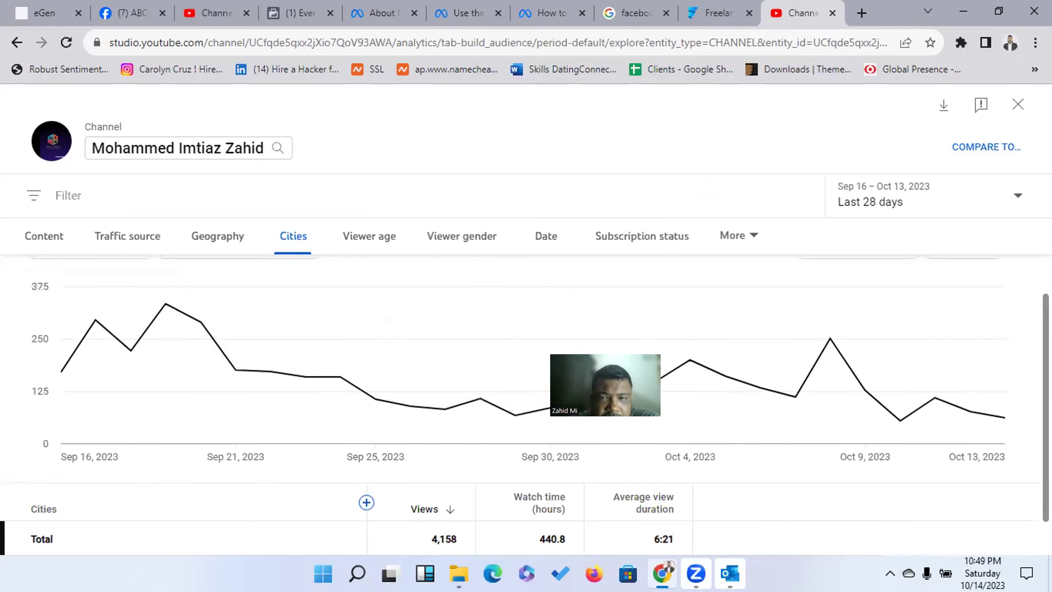
pyautogui.scroll(1, 953, 340)
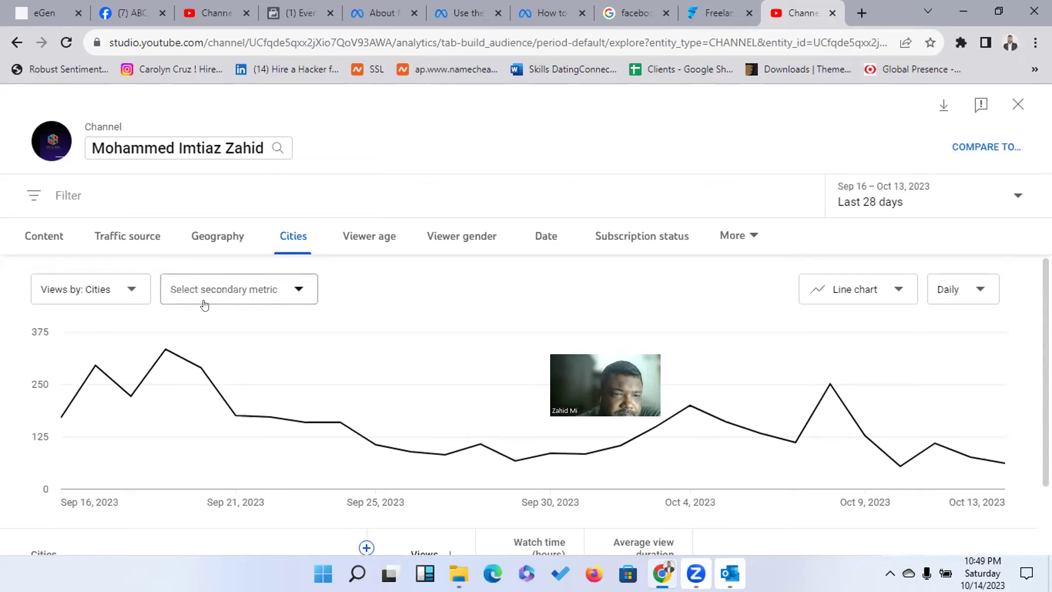
pyautogui.click(131, 291)
pyautogui.click(131, 292)
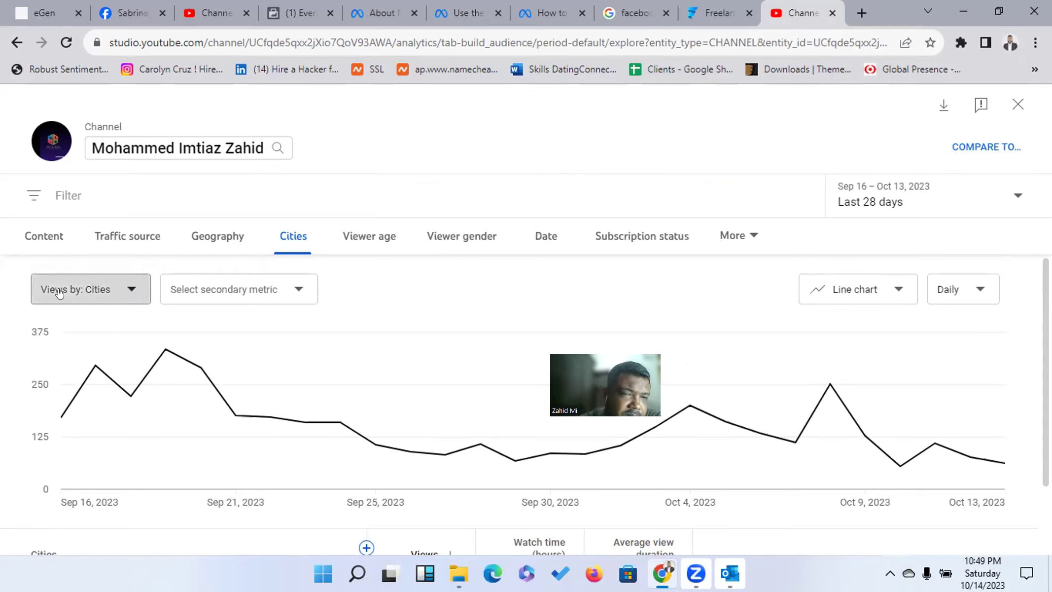
pyautogui.click(132, 283)
pyautogui.click(131, 284)
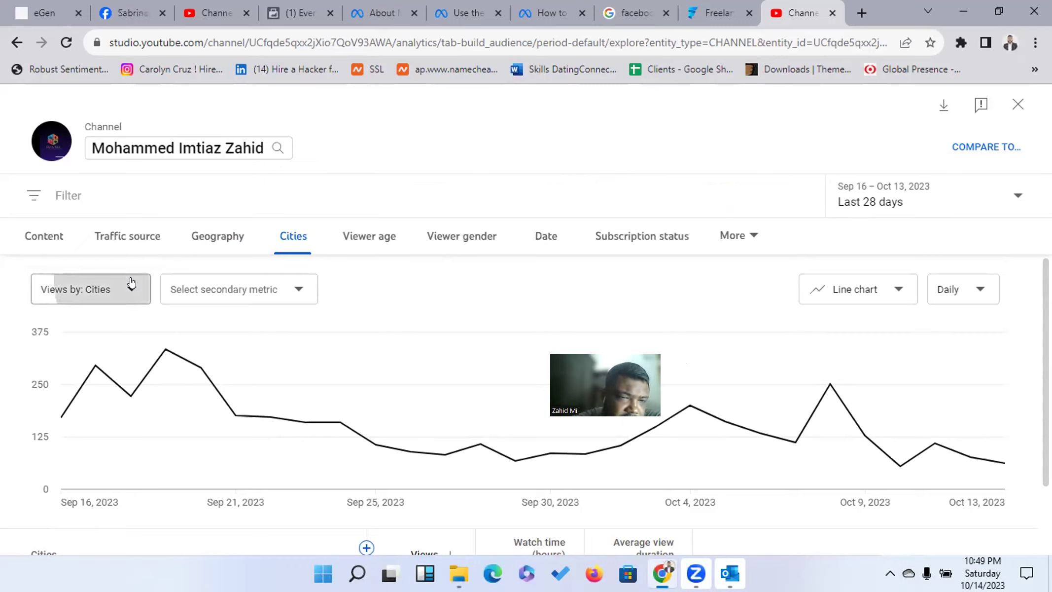
pyautogui.click(131, 282)
pyautogui.click(133, 291)
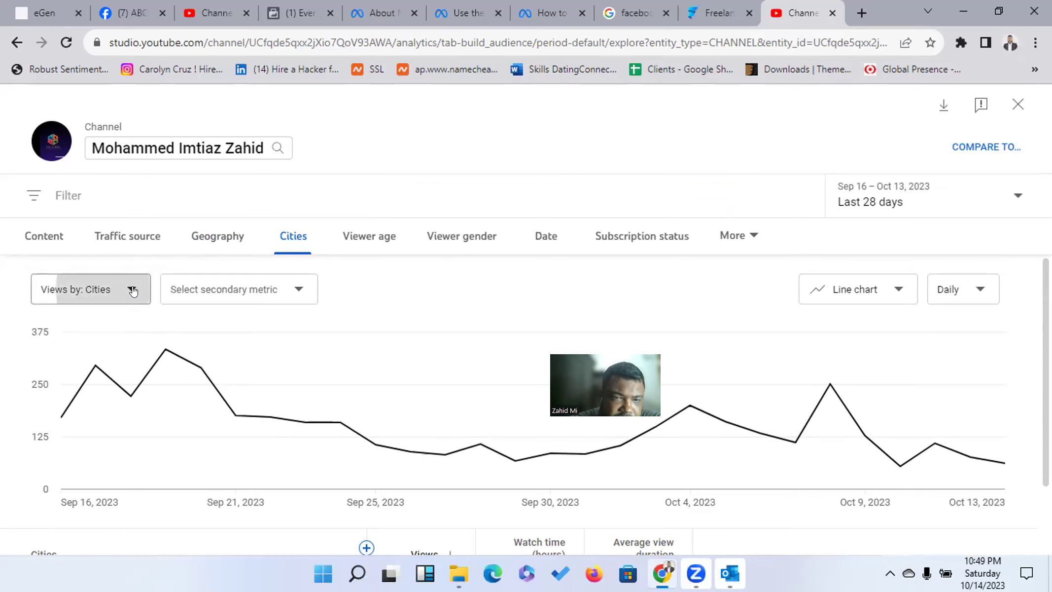
pyautogui.click(133, 290)
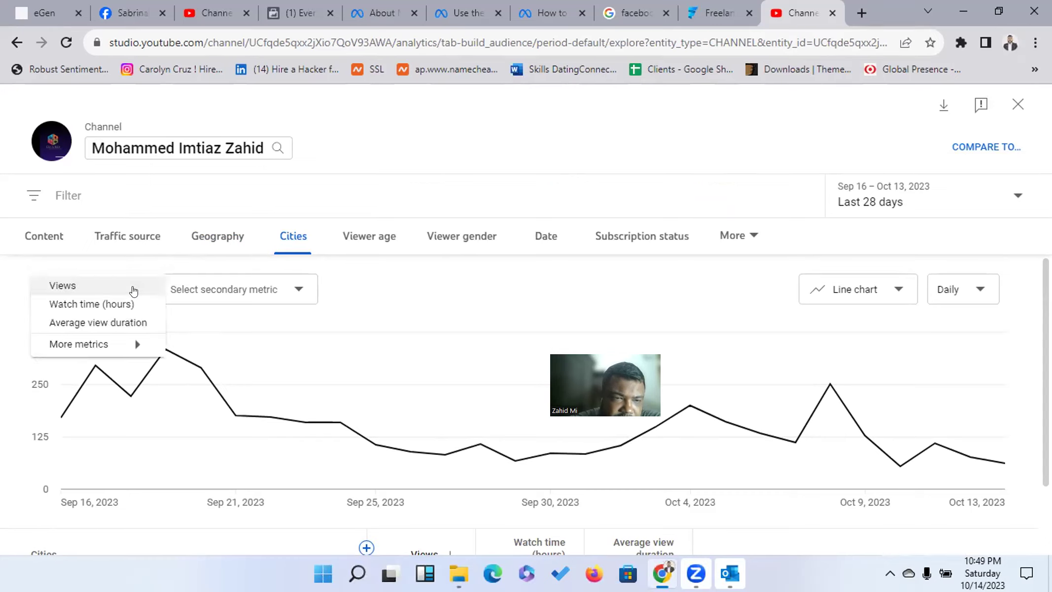
pyautogui.moveTo(131, 343)
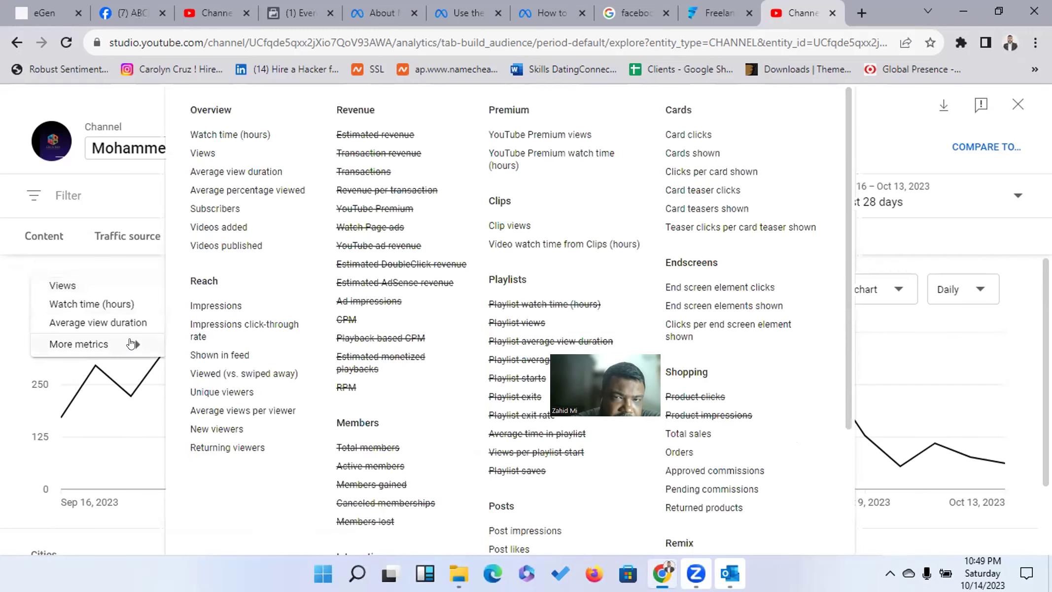
pyautogui.click(16, 304)
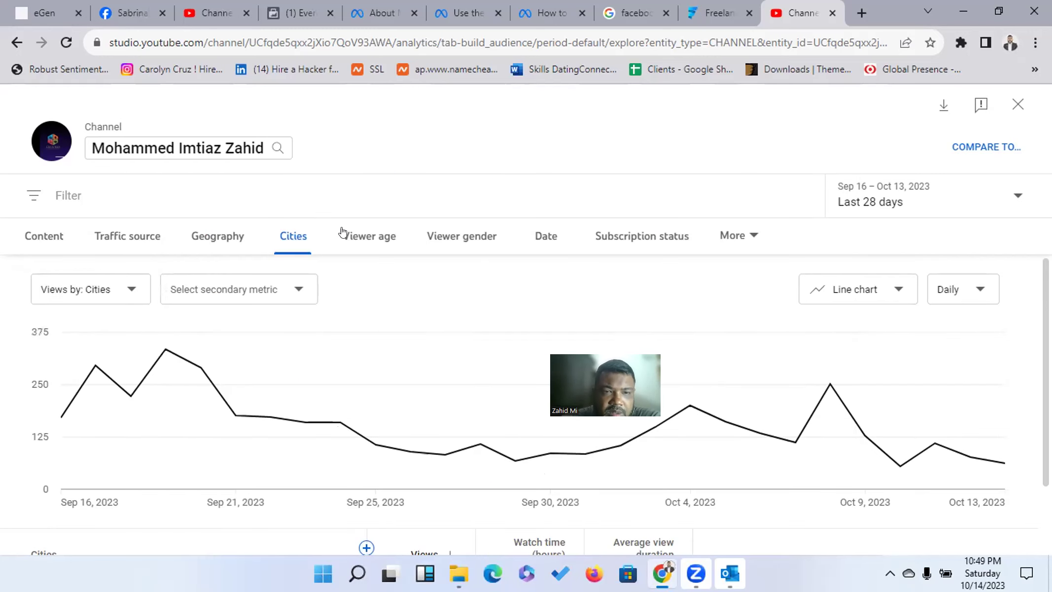
pyautogui.click(262, 295)
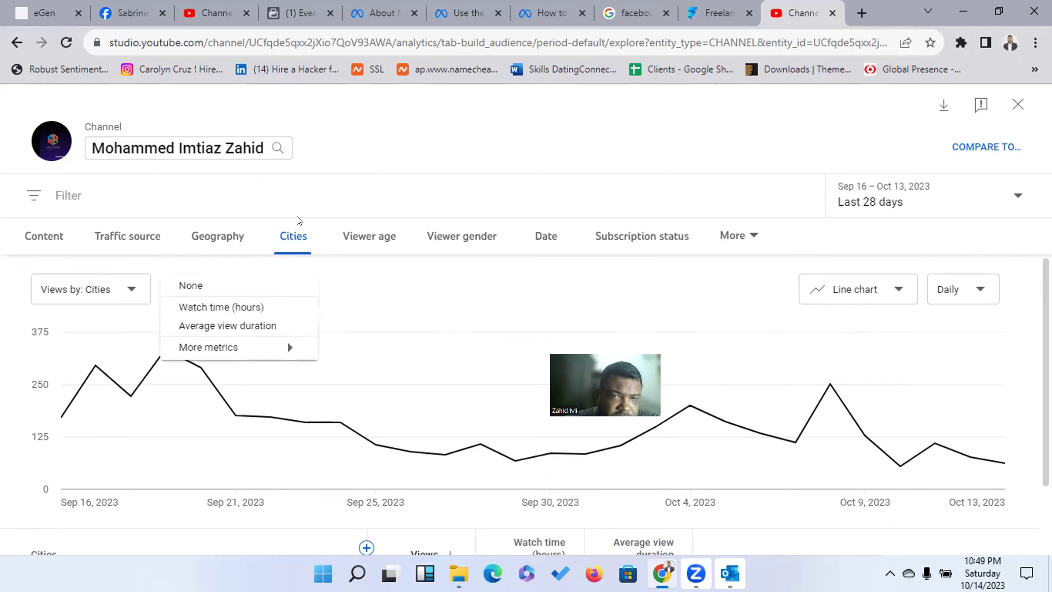
pyautogui.click(375, 233)
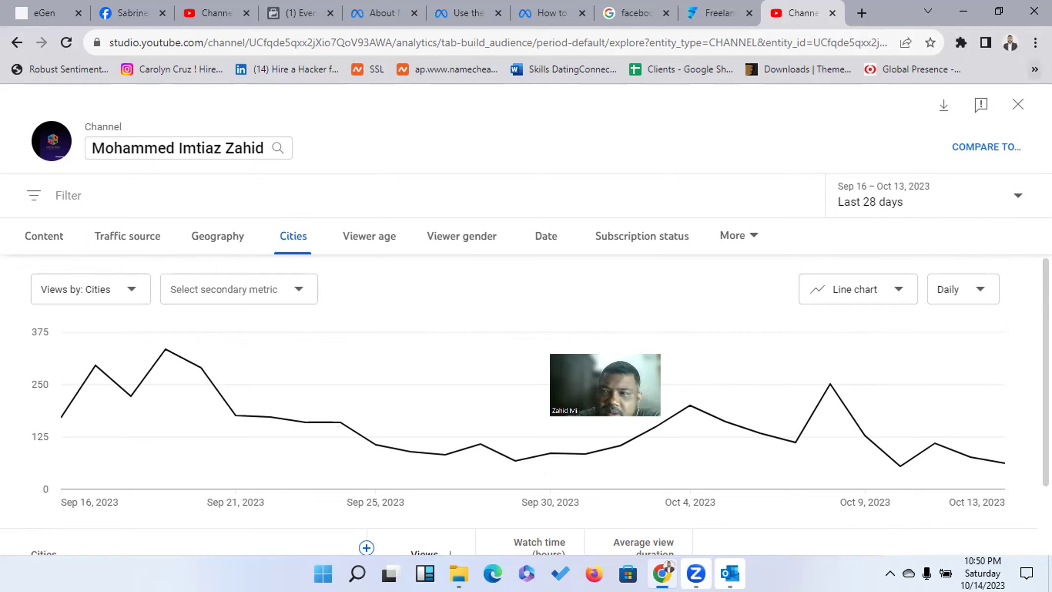
# Step: Close the Cities report and open the full 'Videos growing your audience' report from the Audience tab
pyautogui.click(1017, 105)
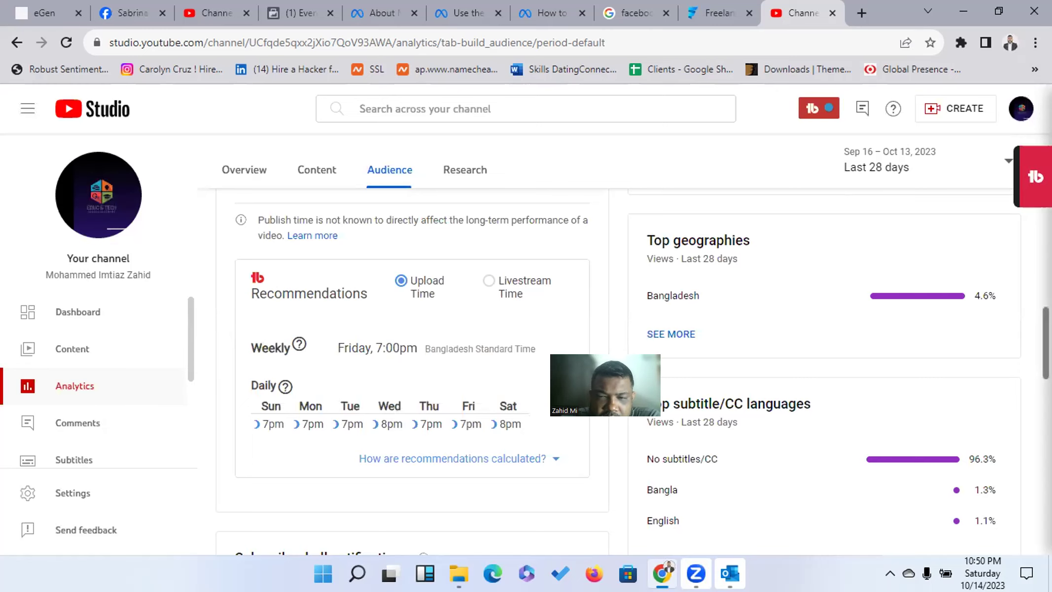
pyautogui.scroll(-10, 412, 365)
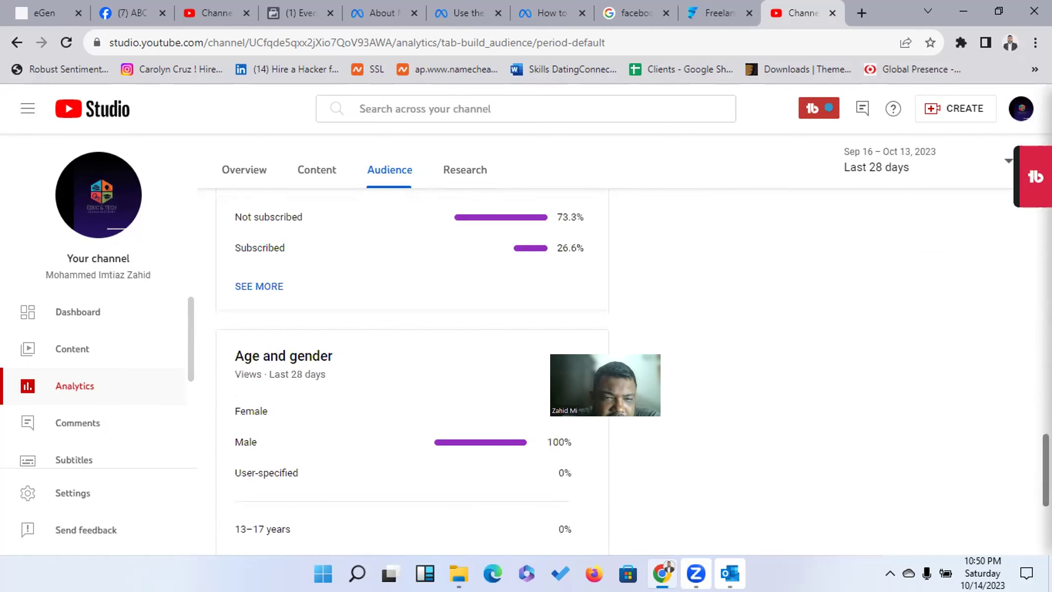
pyautogui.scroll(1, 412, 365)
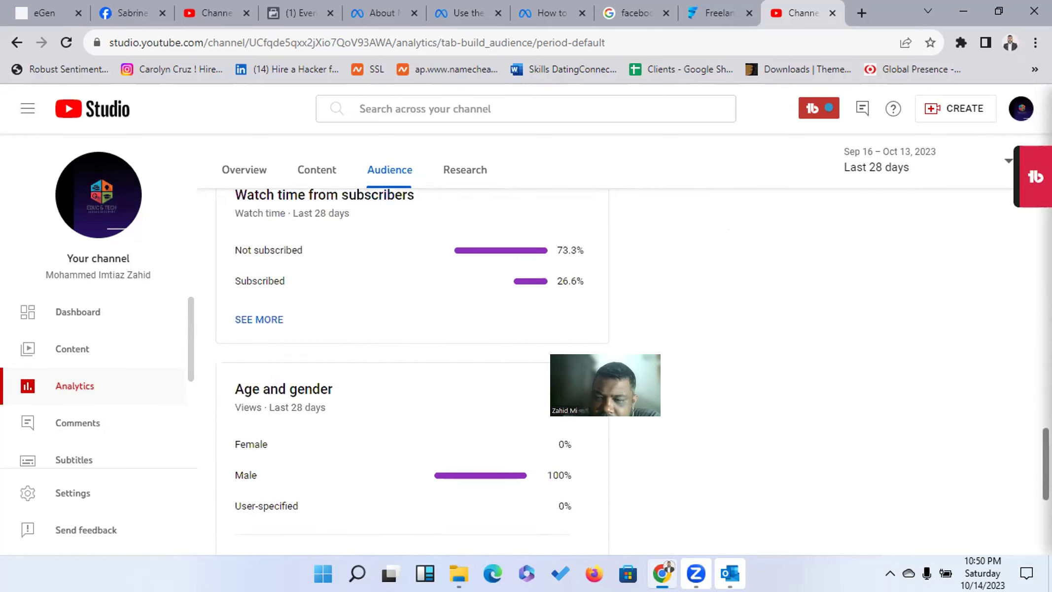
pyautogui.scroll(-4, 412, 369)
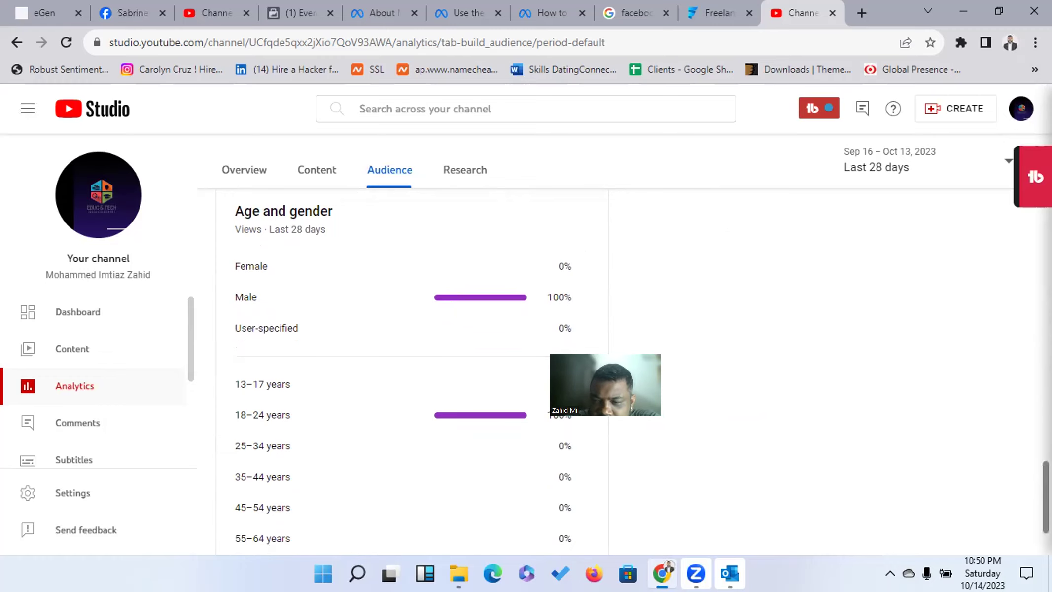
pyautogui.scroll(-2, 412, 369)
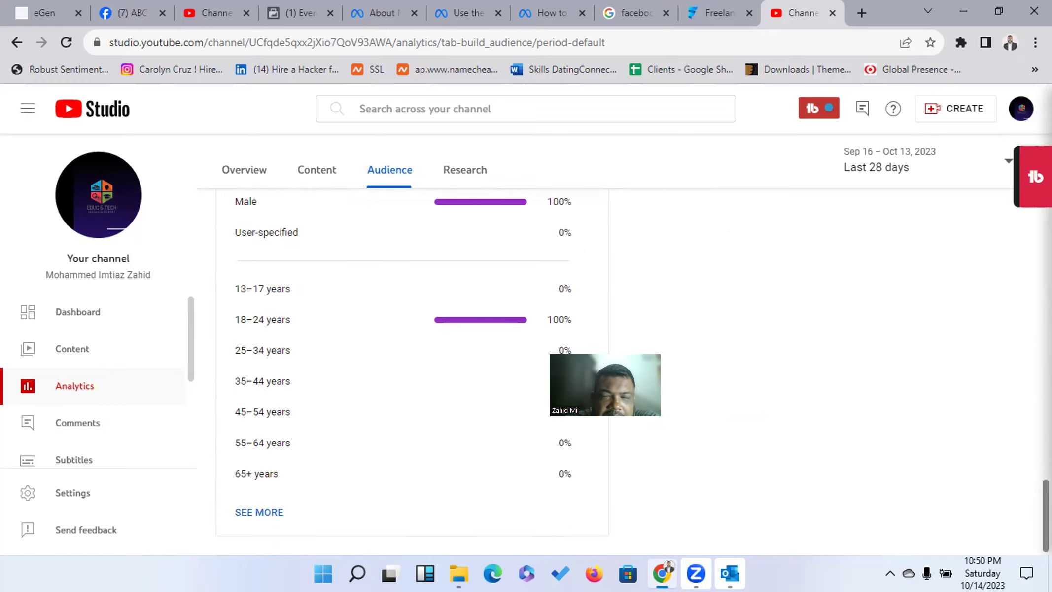
pyautogui.scroll(-5, 412, 370)
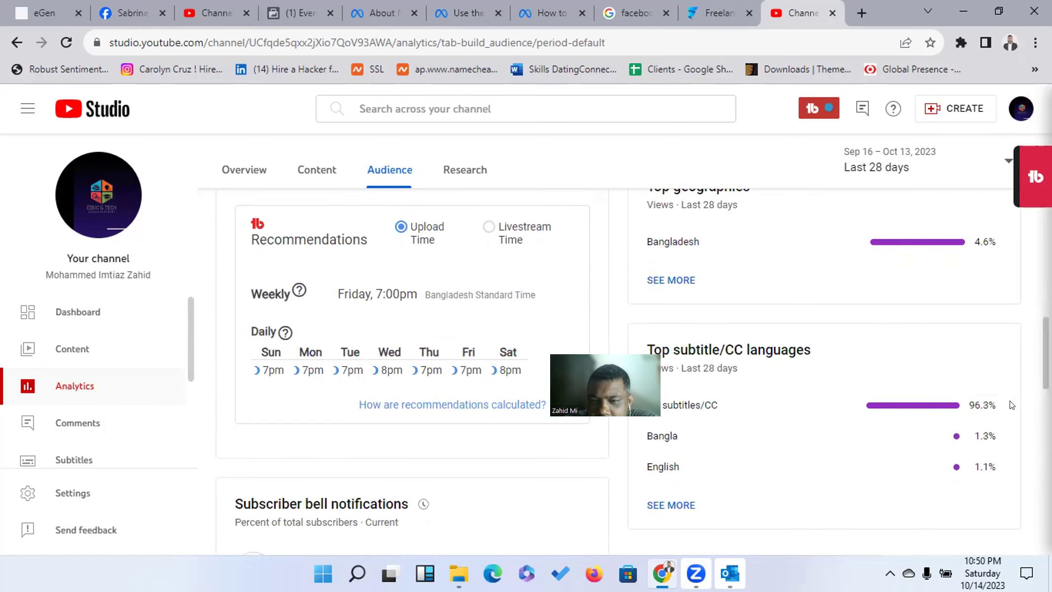
pyautogui.scroll(12, 1024, 242)
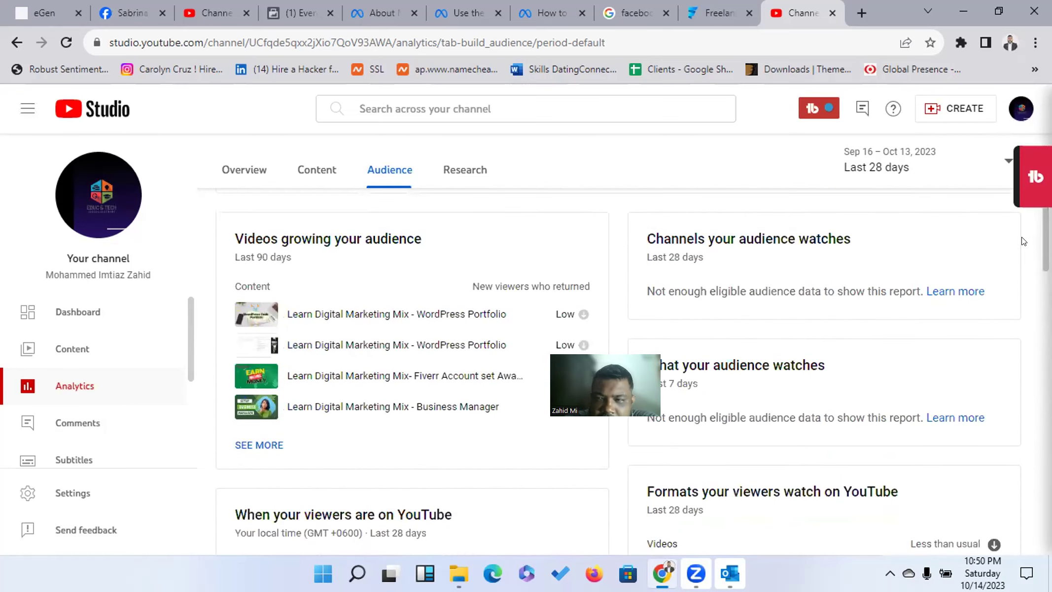
pyautogui.scroll(3, 618, 370)
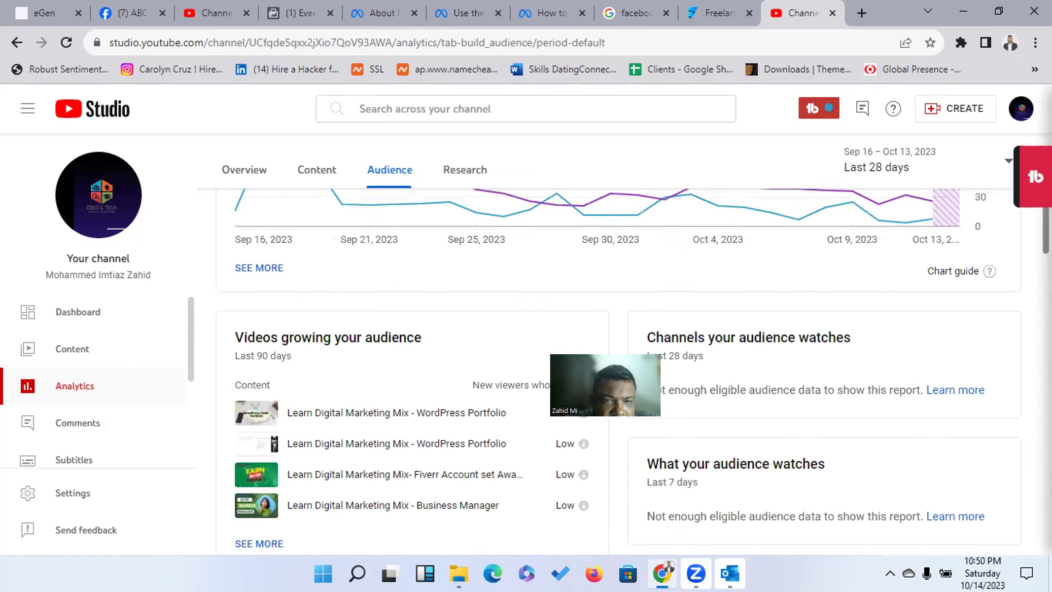
pyautogui.scroll(-3, 1012, 256)
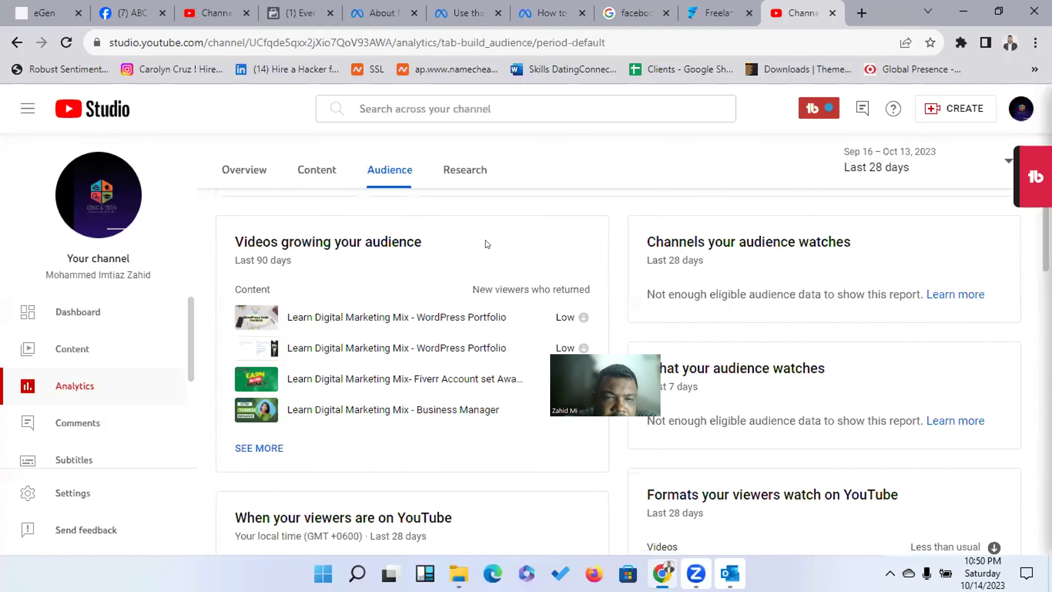
pyautogui.moveTo(324, 243)
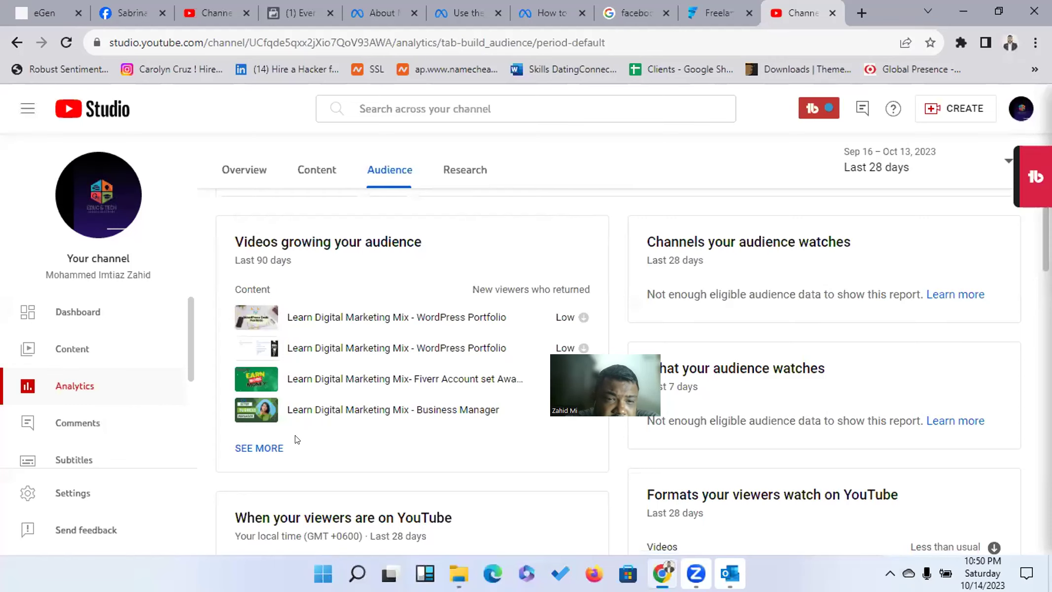
pyautogui.click(266, 451)
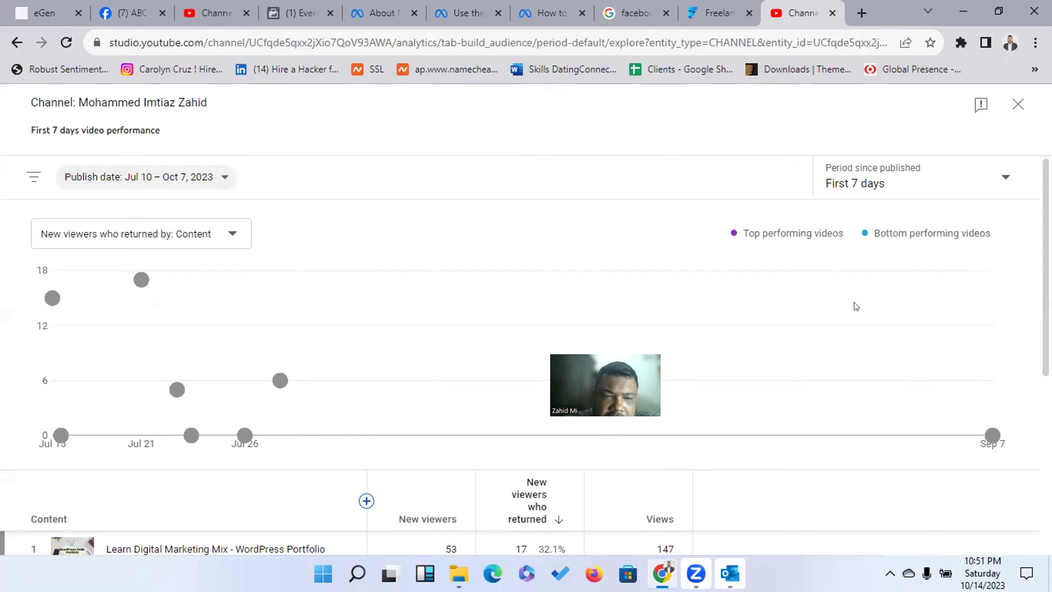
pyautogui.scroll(-3, 925, 307)
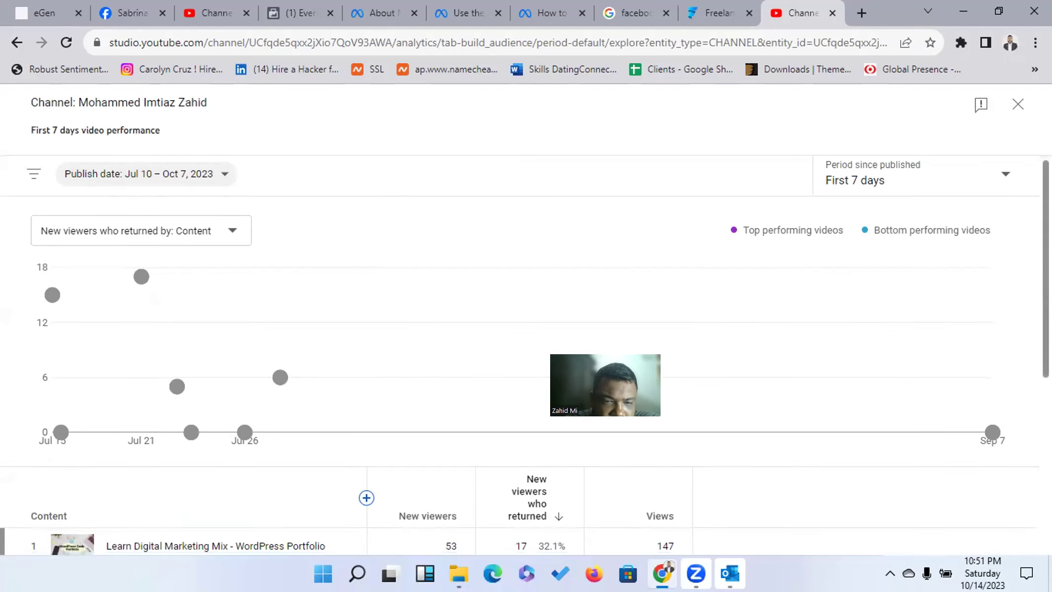
pyautogui.scroll(-4, 525, 355)
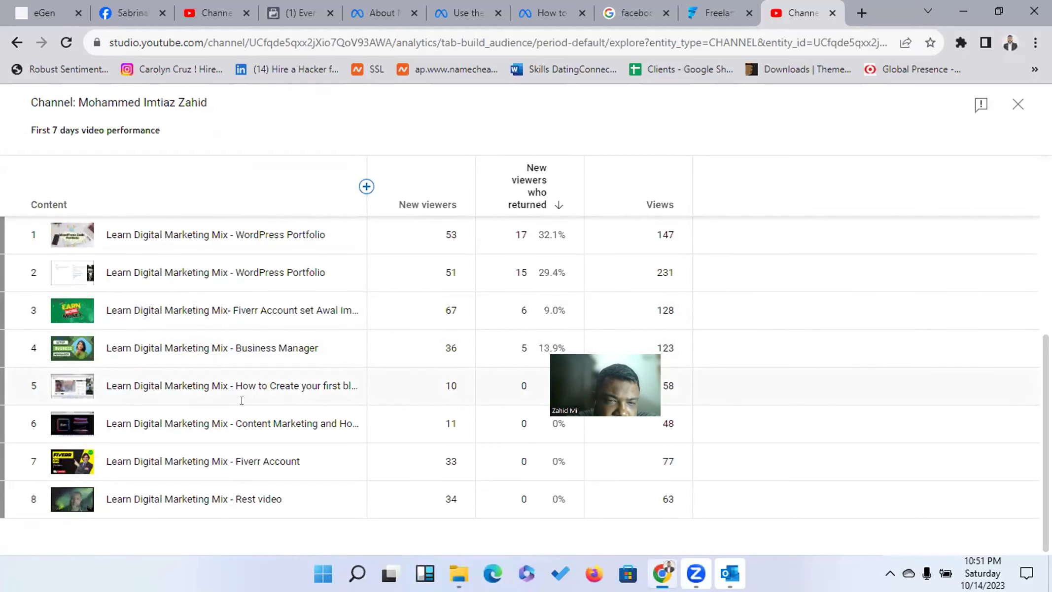
pyautogui.moveTo(337, 384)
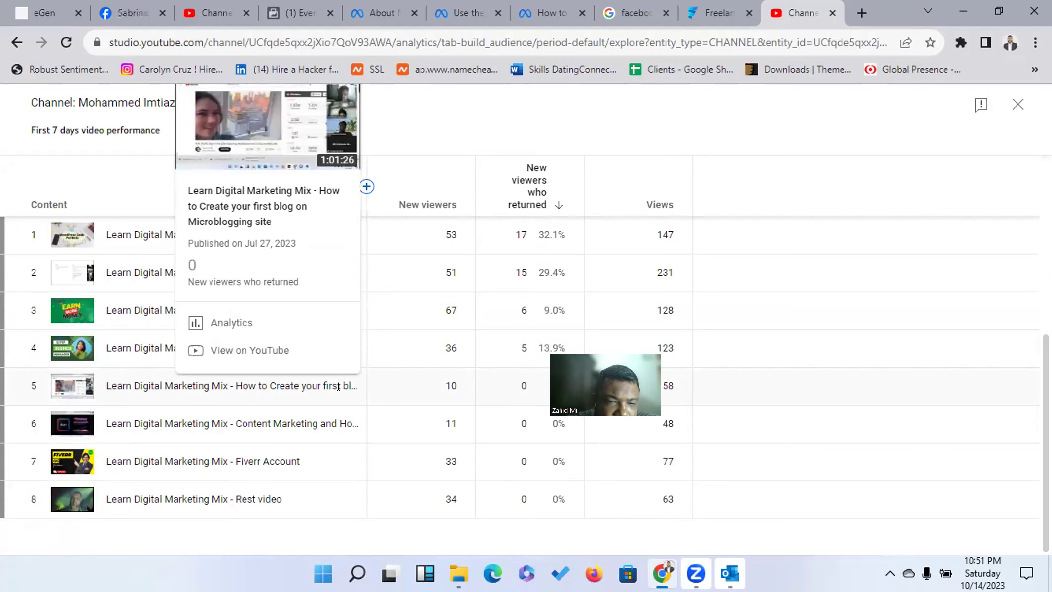
pyautogui.moveTo(306, 418)
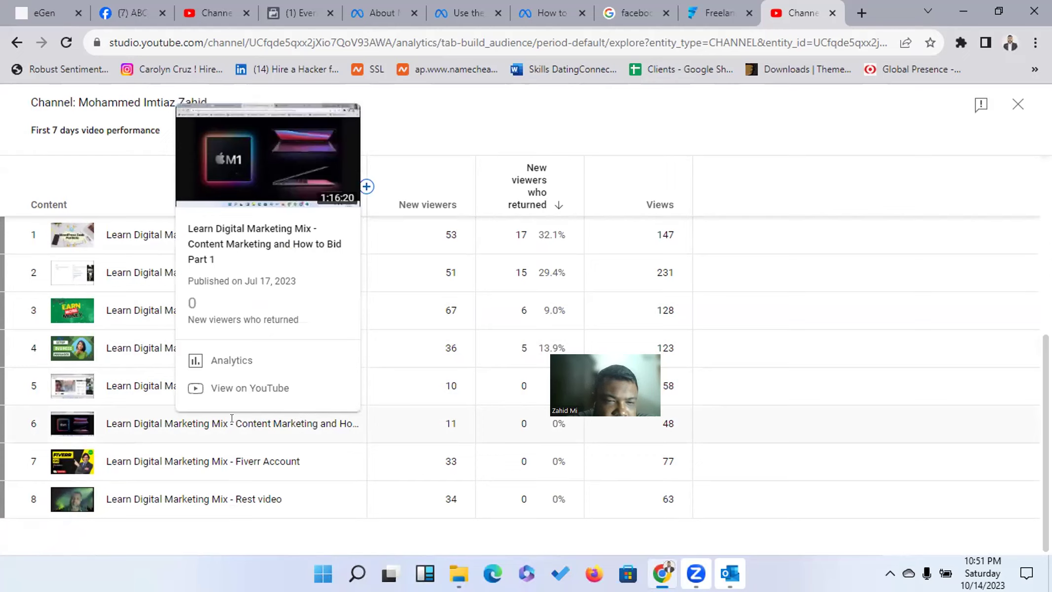
pyautogui.moveTo(231, 423); pyautogui.dragTo(344, 424)
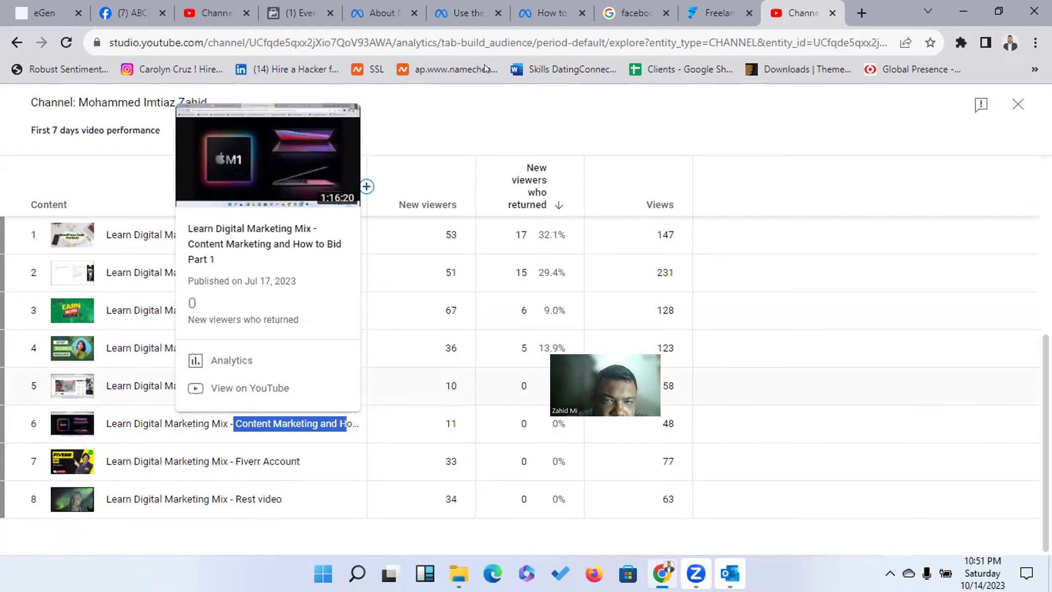
pyautogui.click(250, 437)
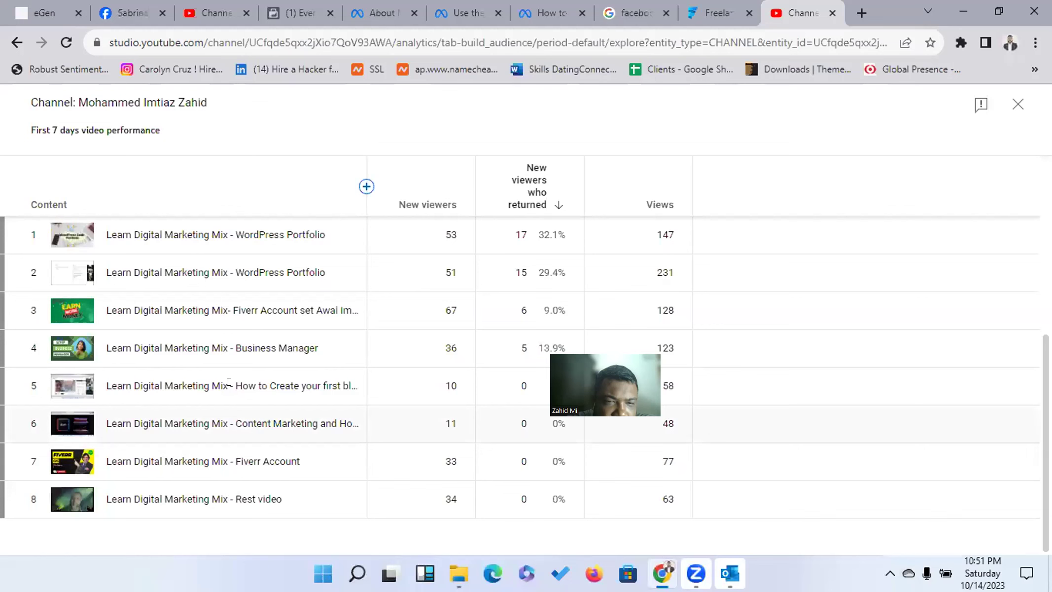
pyautogui.moveTo(295, 378)
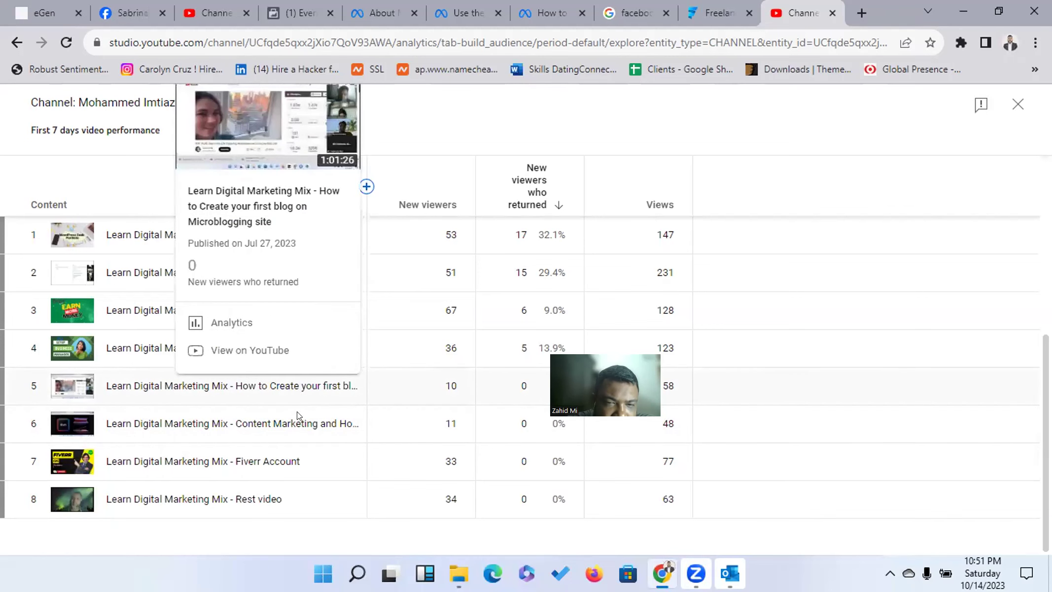
pyautogui.moveTo(241, 464)
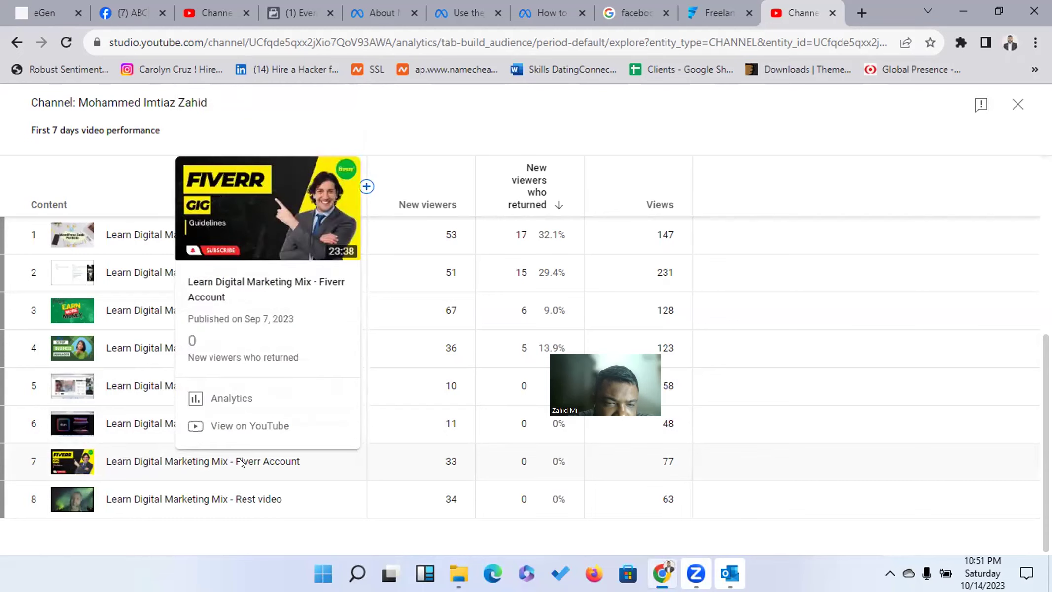
pyautogui.moveTo(246, 498)
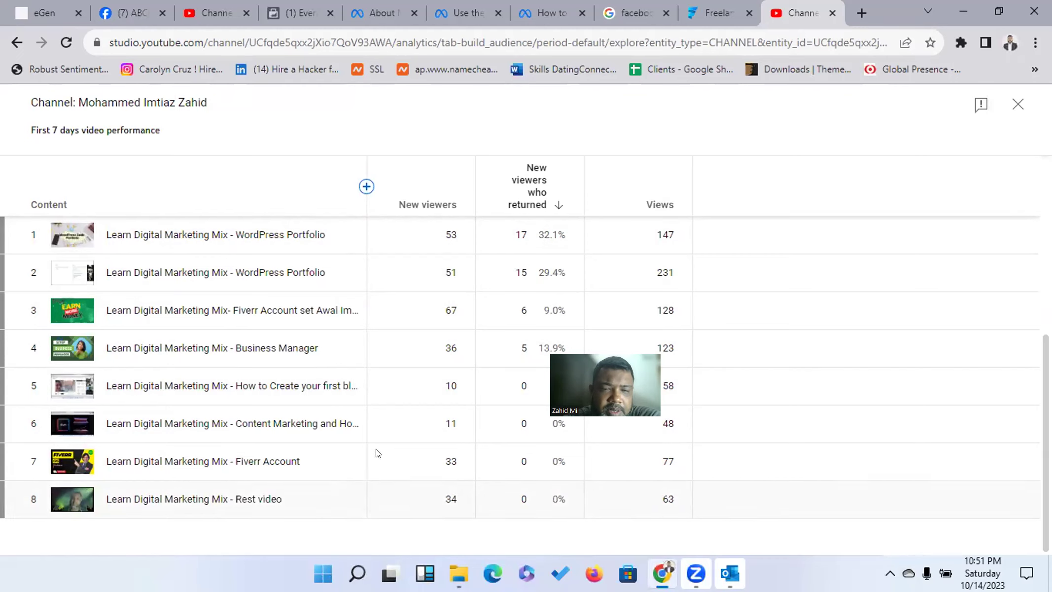
# Step: Close the video performance table and switch to the Research tab's search insights
pyautogui.click(1017, 102)
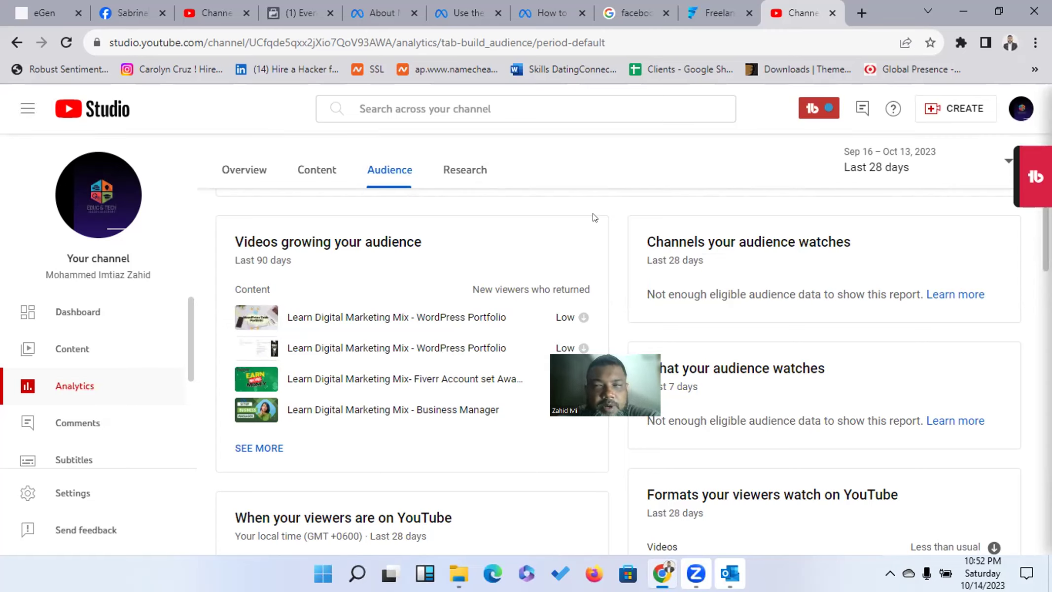
pyautogui.click(464, 171)
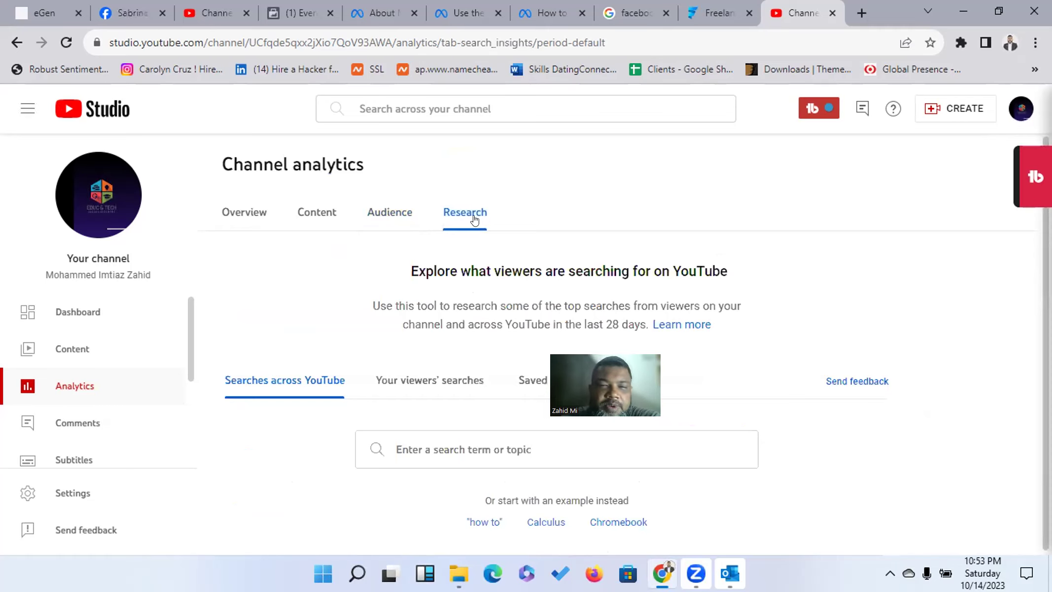
# Step: Return to the analytics Overview showing 4,155 views, 441.5 watch hours and +36 subscribers
pyautogui.click(241, 215)
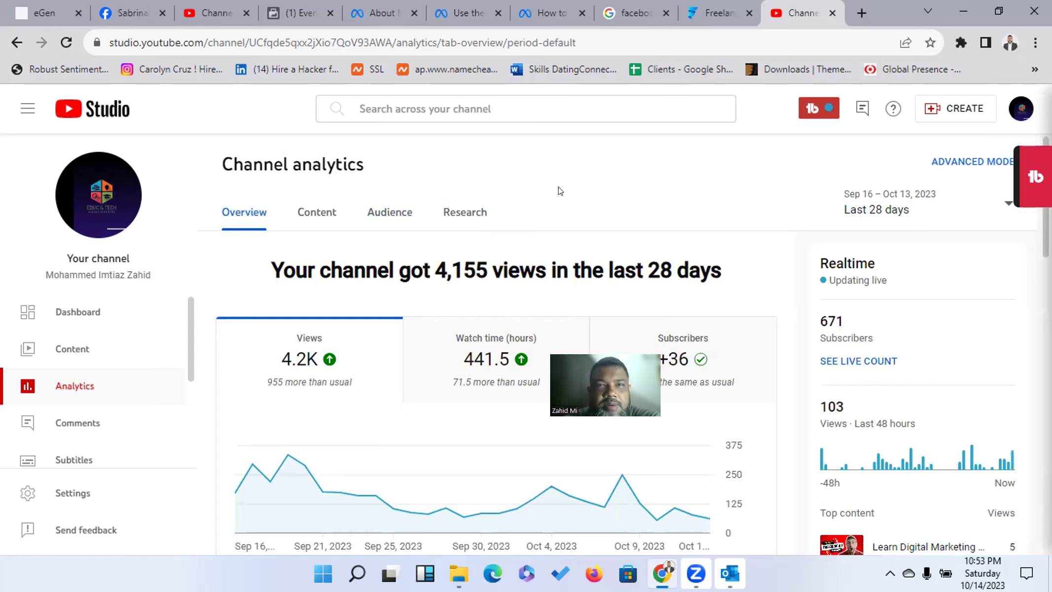
# Step: Select the channel ID portion of the page URL in the address bar
pyautogui.click(393, 42)
pyautogui.moveTo(349, 42); pyautogui.dragTo(55, 53)
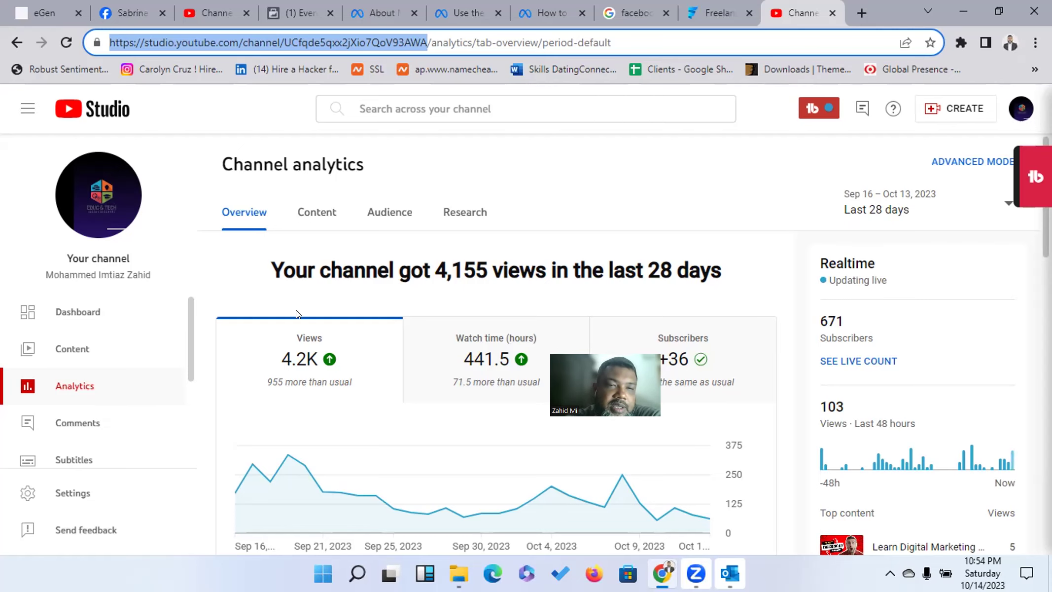
# Step: Go back to the Channel dashboard showing 132 views and 671 subscribers
pyautogui.click(59, 315)
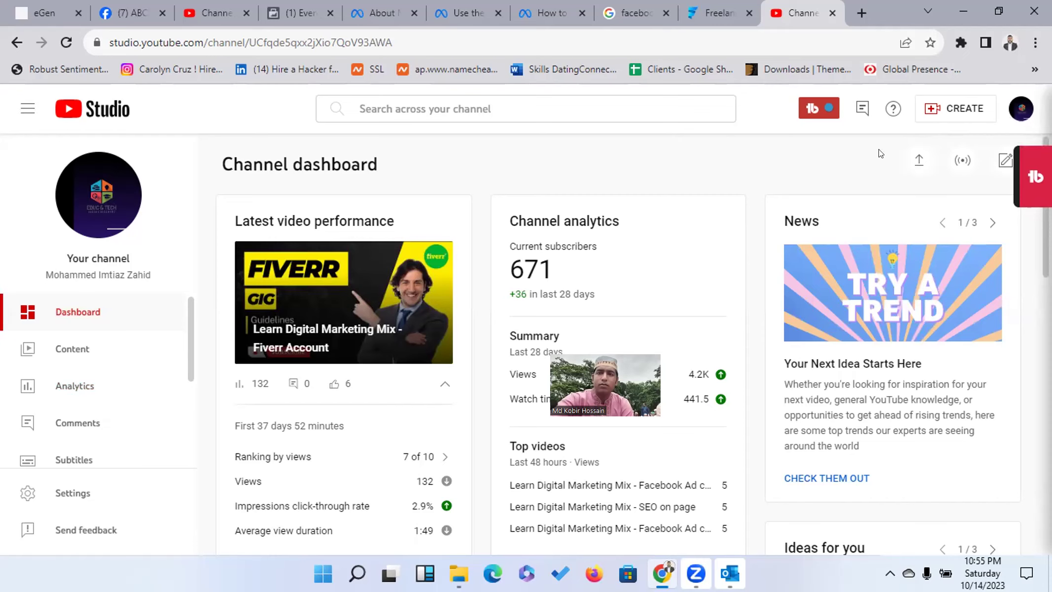
# Step: Open the public 'Digital Marketing for Basic Users' channel page in a new tab and switch to it
pyautogui.click(1018, 120)
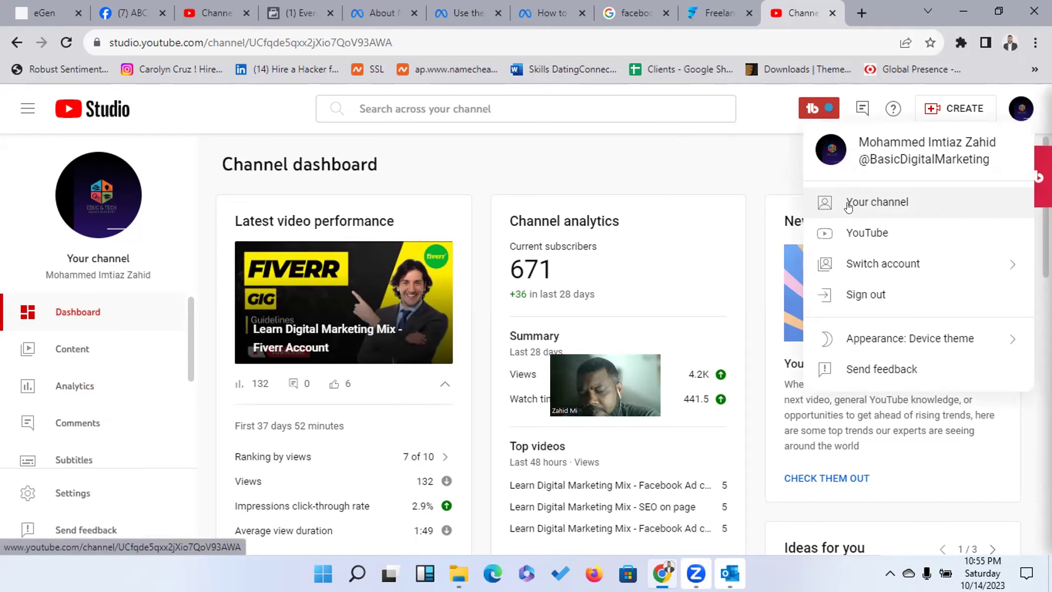
pyautogui.rightClick(848, 204)
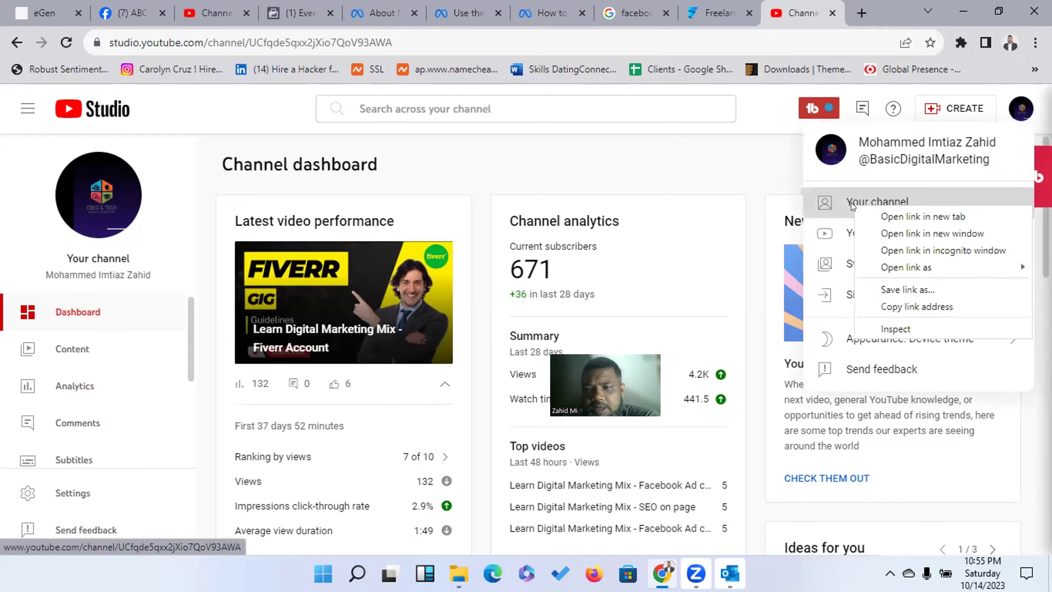
pyautogui.click(890, 215)
pyautogui.click(804, 8)
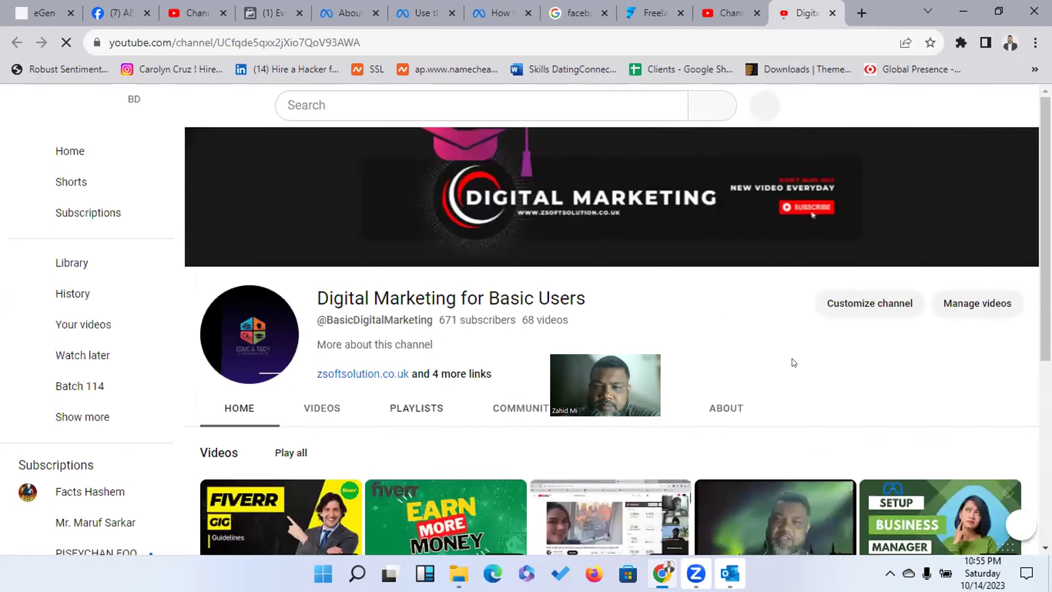
# Step: Open Customize channel, landing on the Layout settings with a featured video set
pyautogui.click(878, 298)
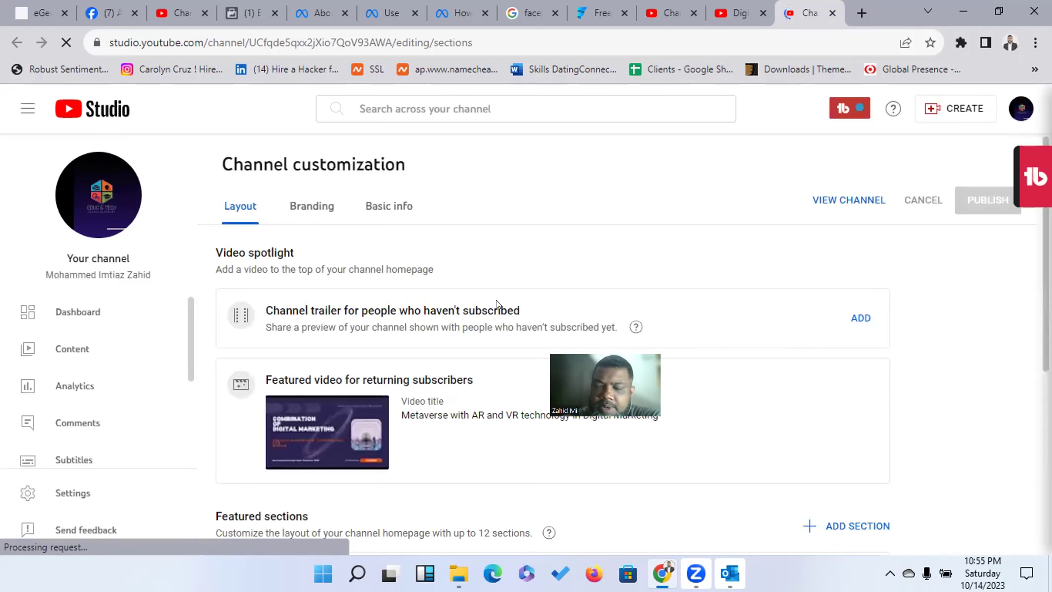
# Step: Review the channel's Basic info and its Links section, then view the public channel page
pyautogui.click(378, 205)
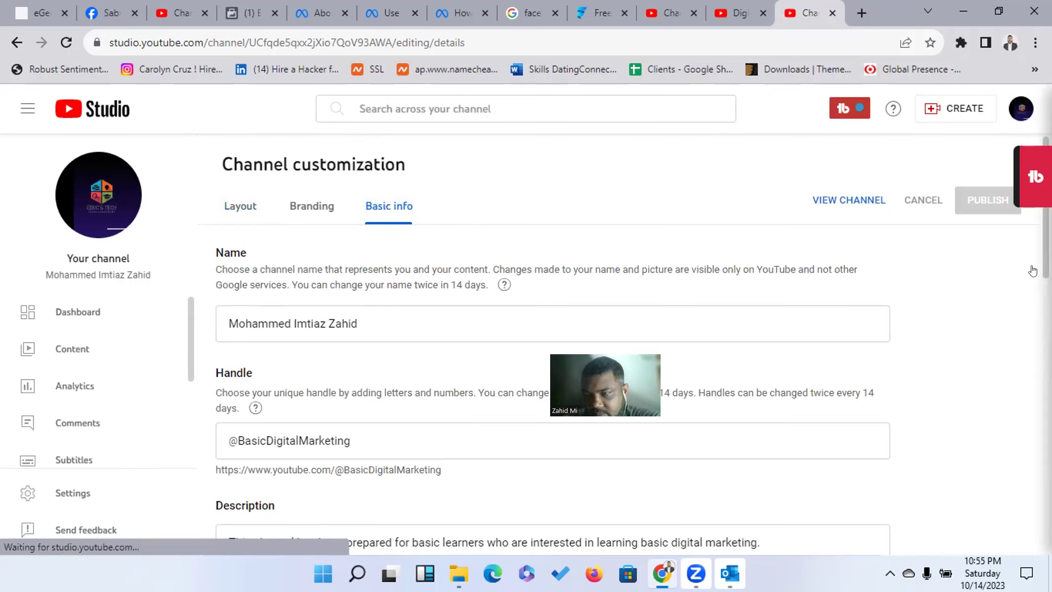
pyautogui.scroll(-6, 957, 270)
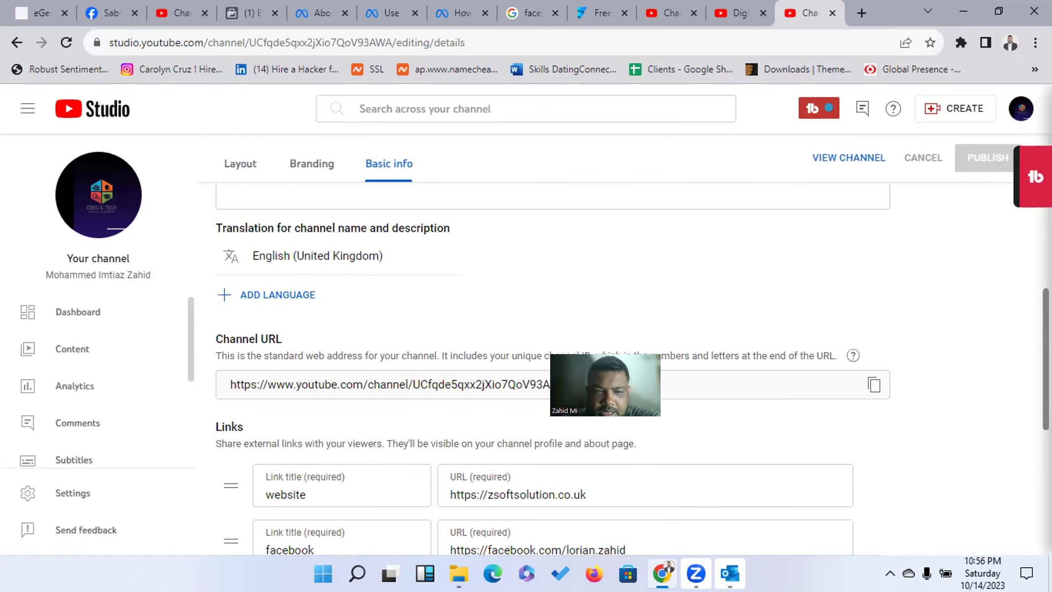
pyautogui.scroll(-1, 552, 367)
pyautogui.scroll(-3, 428, 270)
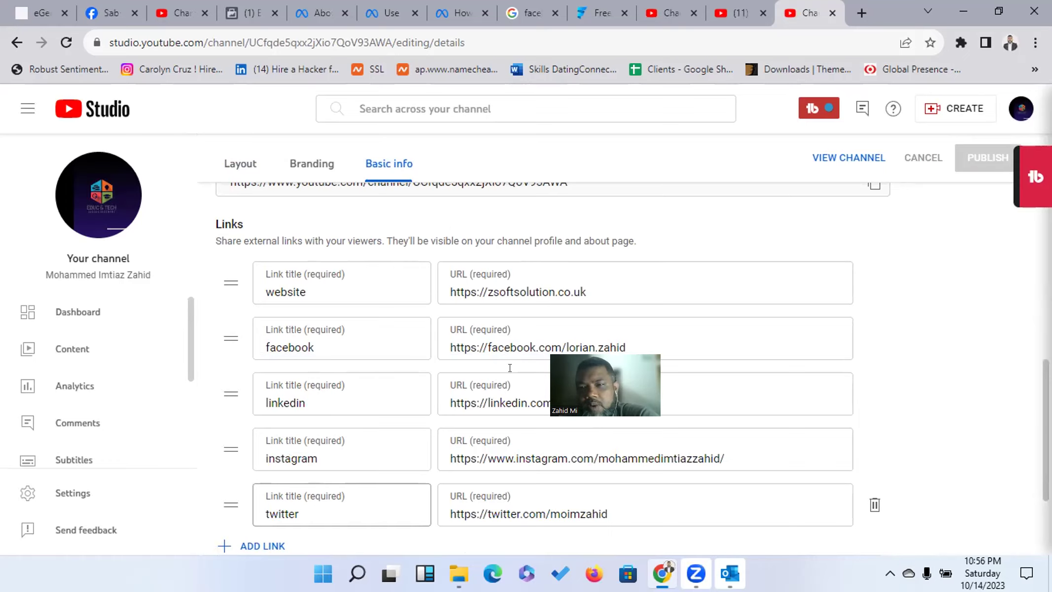
pyautogui.click(843, 164)
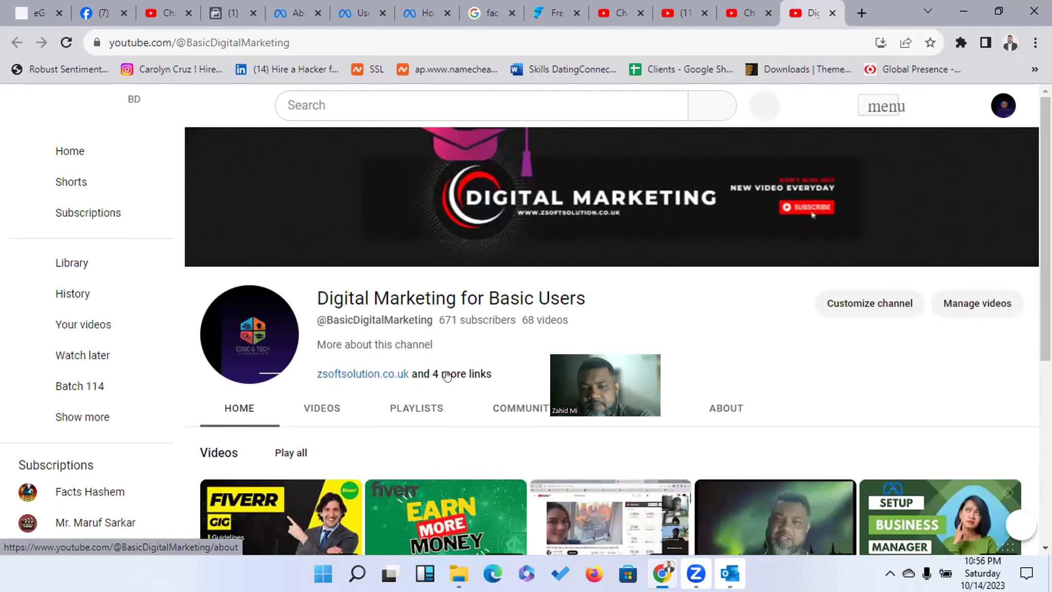
# Step: Check the channel's About page and its five links, then return to the Studio tab
pyautogui.click(447, 376)
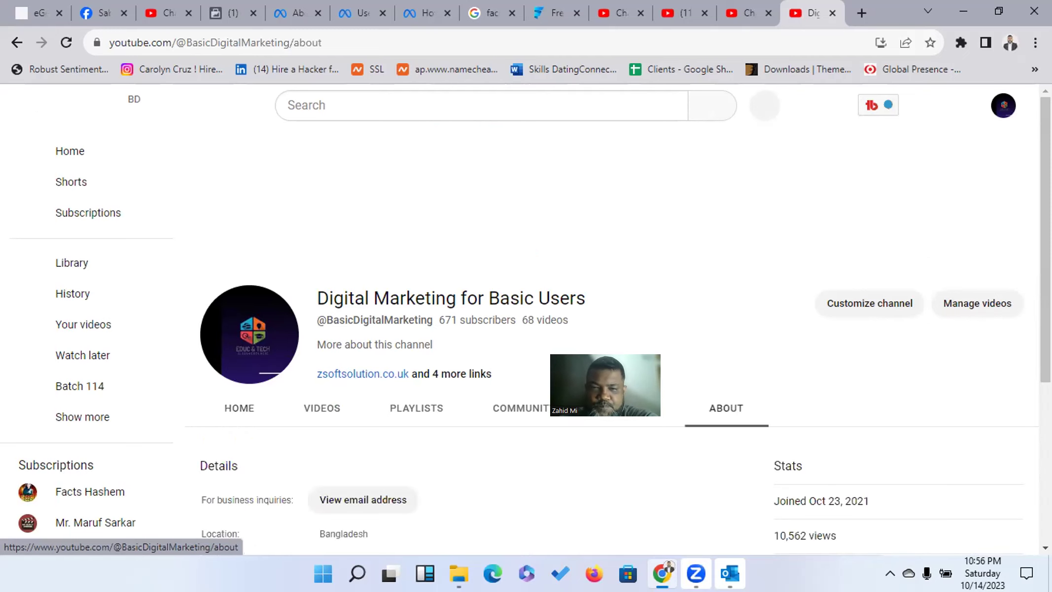
pyautogui.scroll(-5, 616, 320)
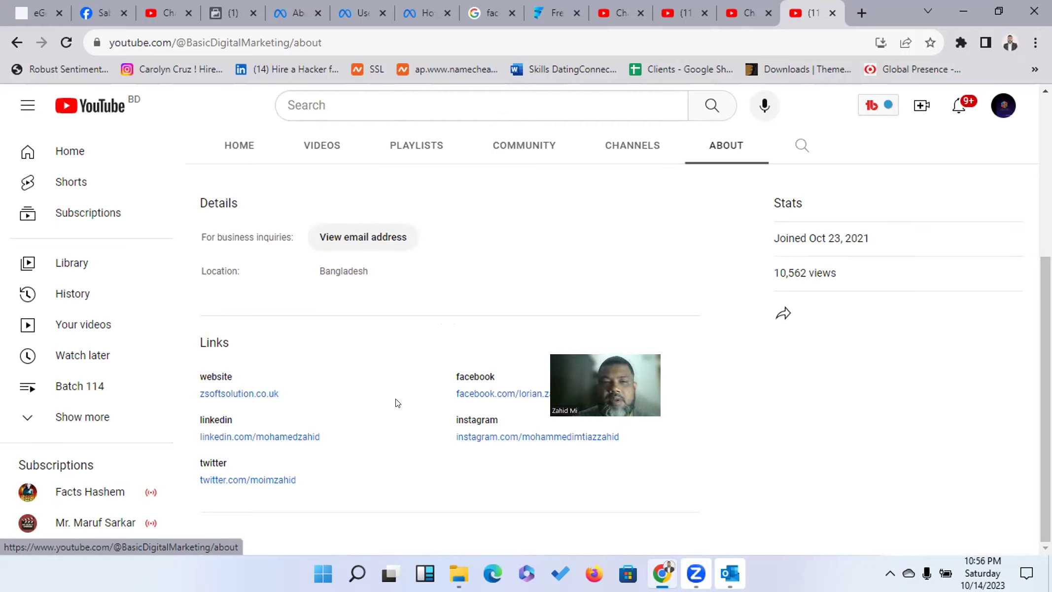
pyautogui.click(610, 2)
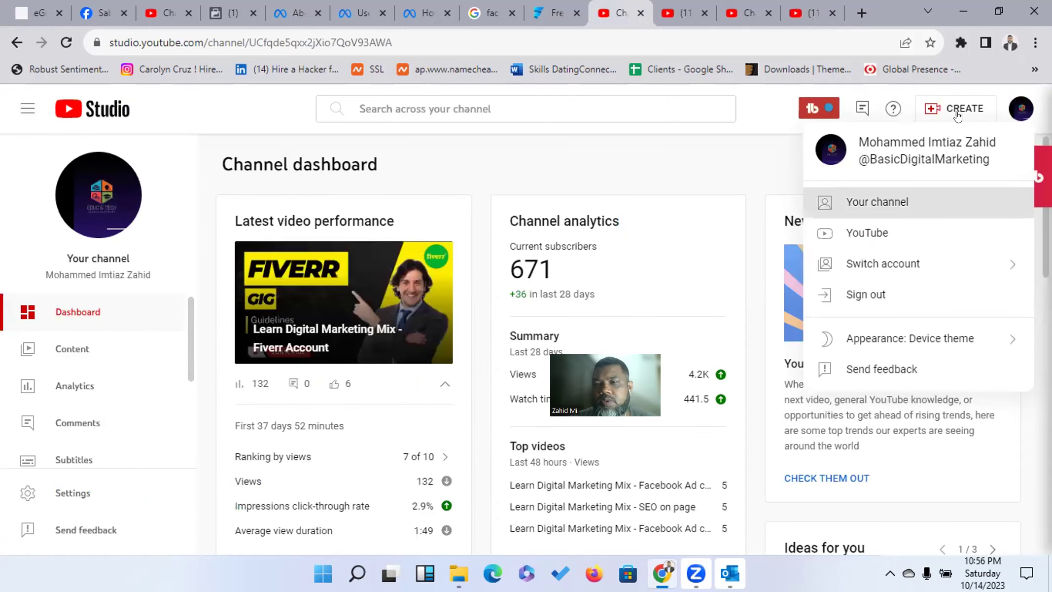
# Step: Start a new video upload from CREATE and bring up the folder holding the recorded video
pyautogui.click(596, 145)
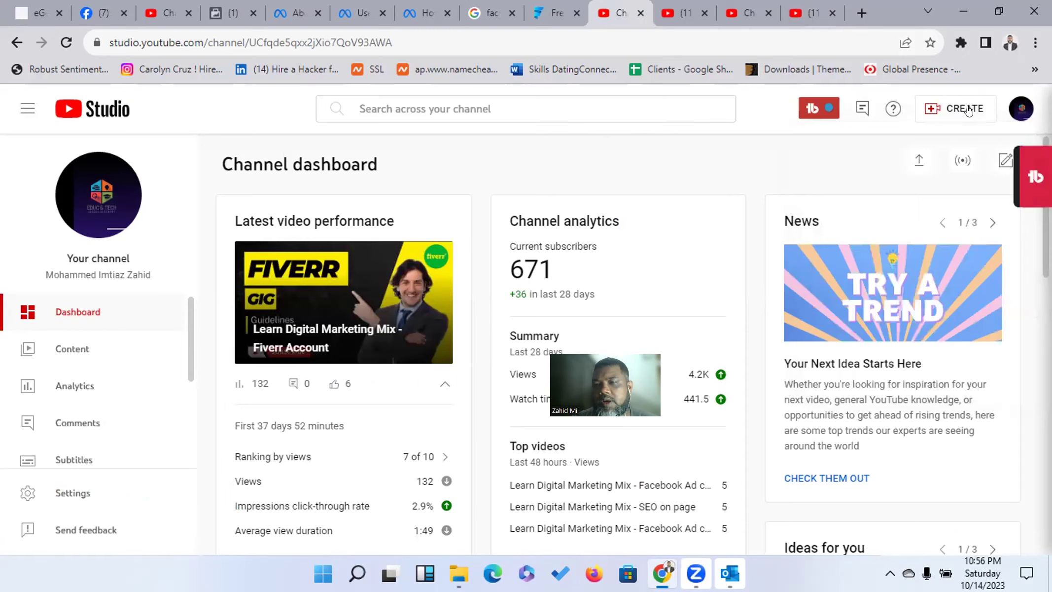
pyautogui.click(966, 110)
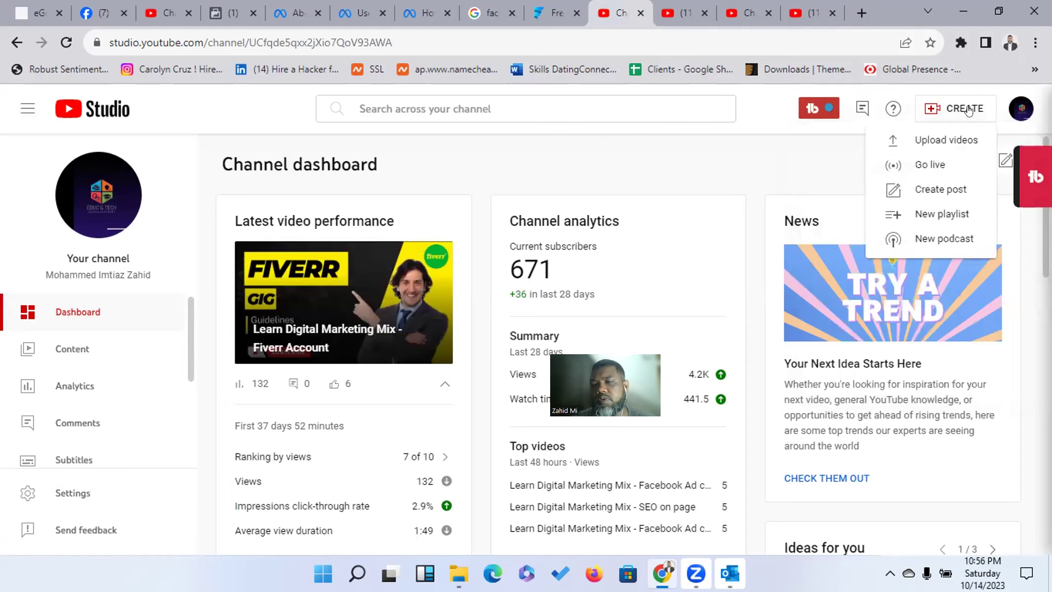
pyautogui.click(959, 141)
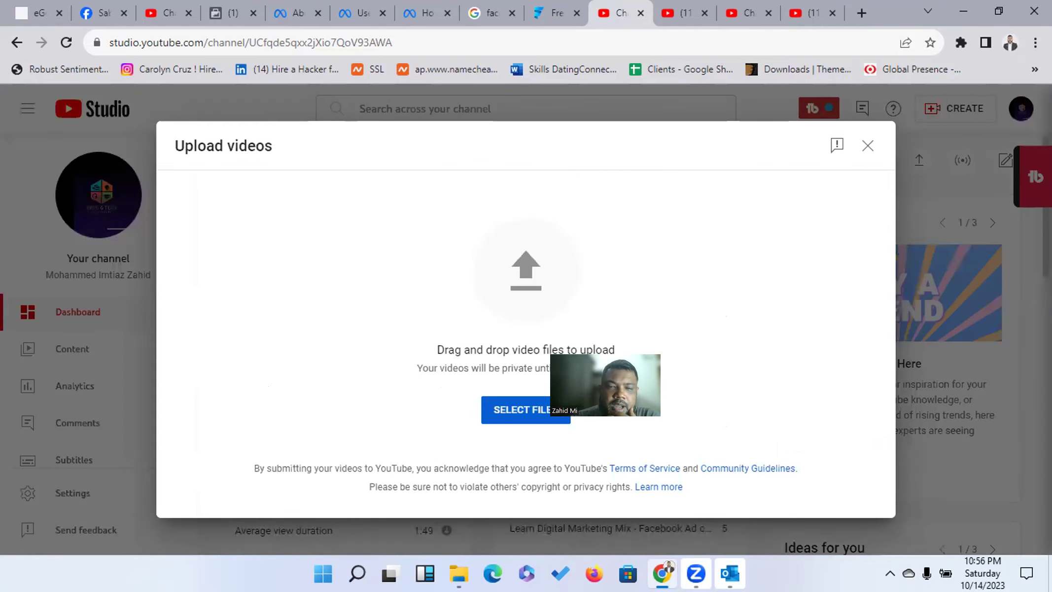
pyautogui.click(459, 573)
# Step: Upload the recorded video and append '- SEO Audit for Batch 114' to the title
pyautogui.moveTo(450, 243); pyautogui.dragTo(623, 311)
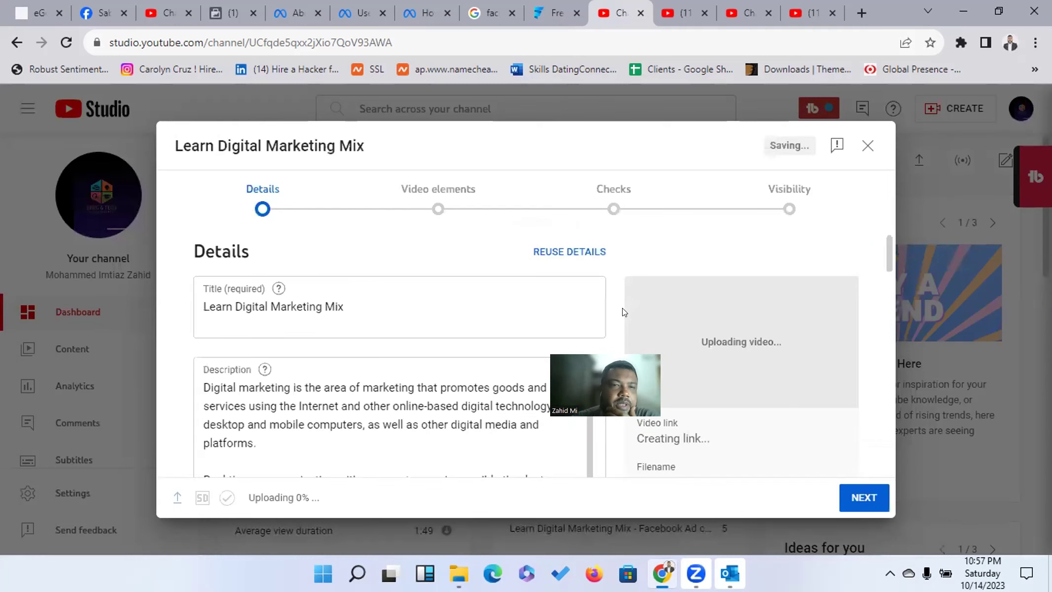
pyautogui.click(353, 305)
pyautogui.write('- ')
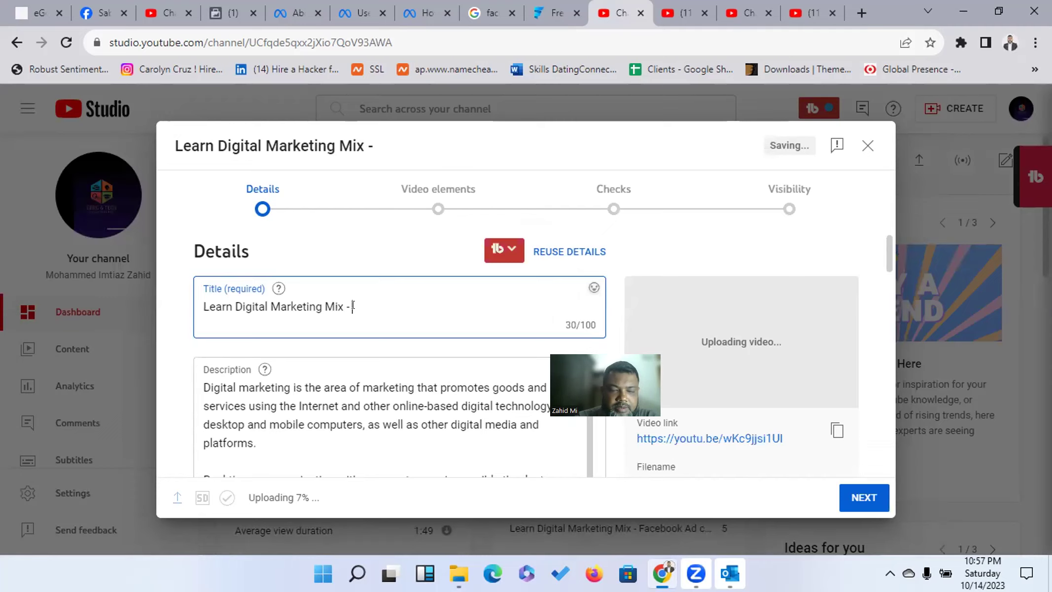
pyautogui.write('SEO A')
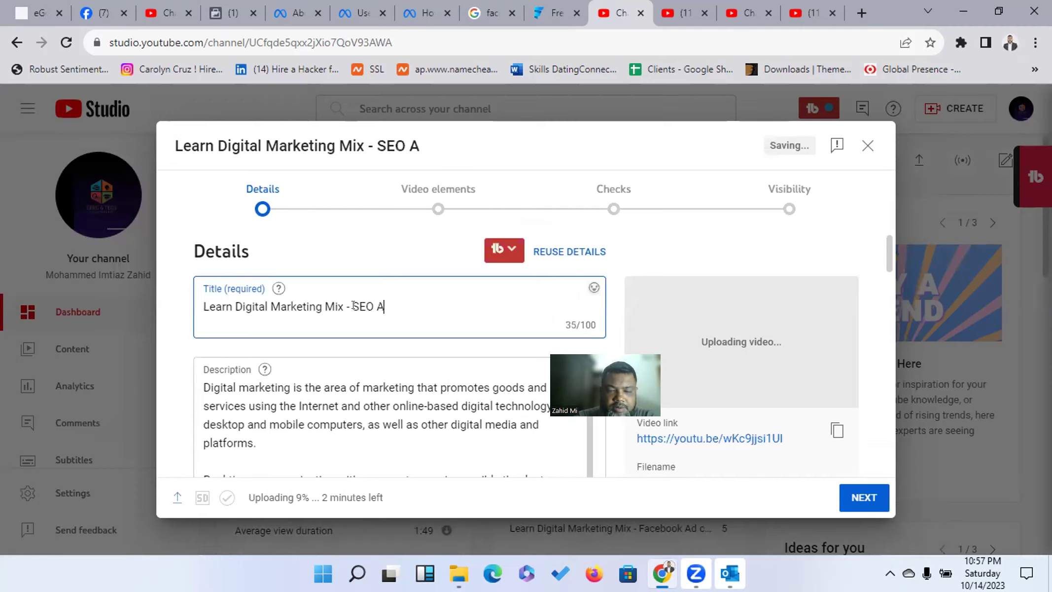
pyautogui.write('udit fo')
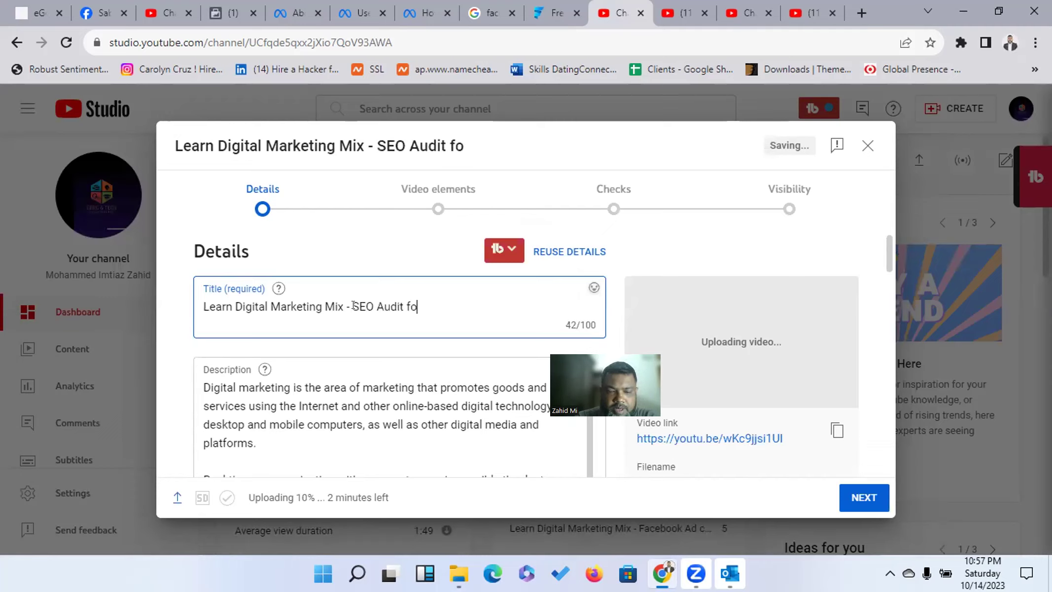
pyautogui.write('r Batch ')
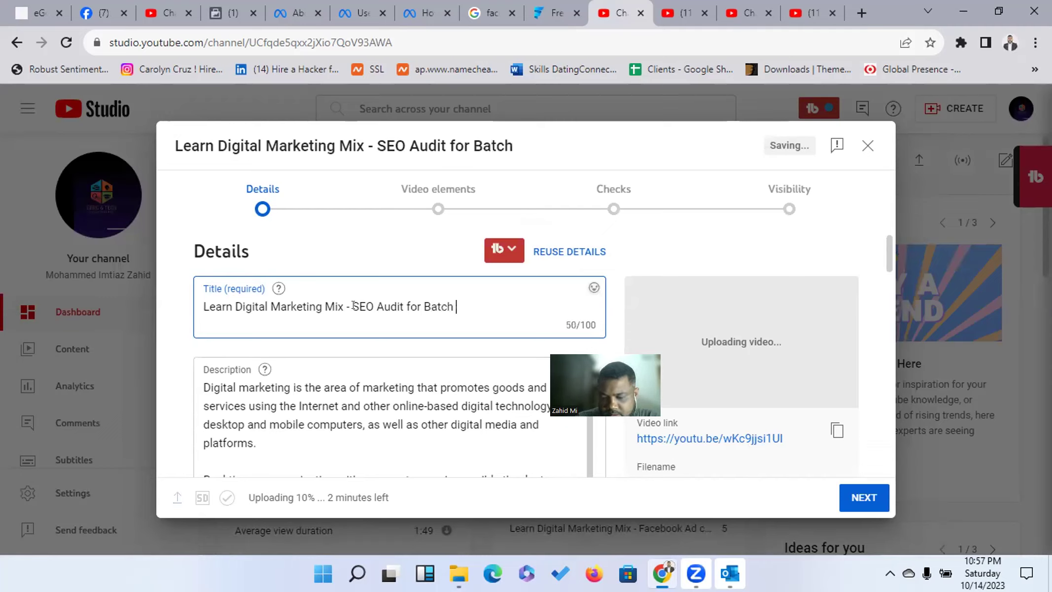
pyautogui.write('114')
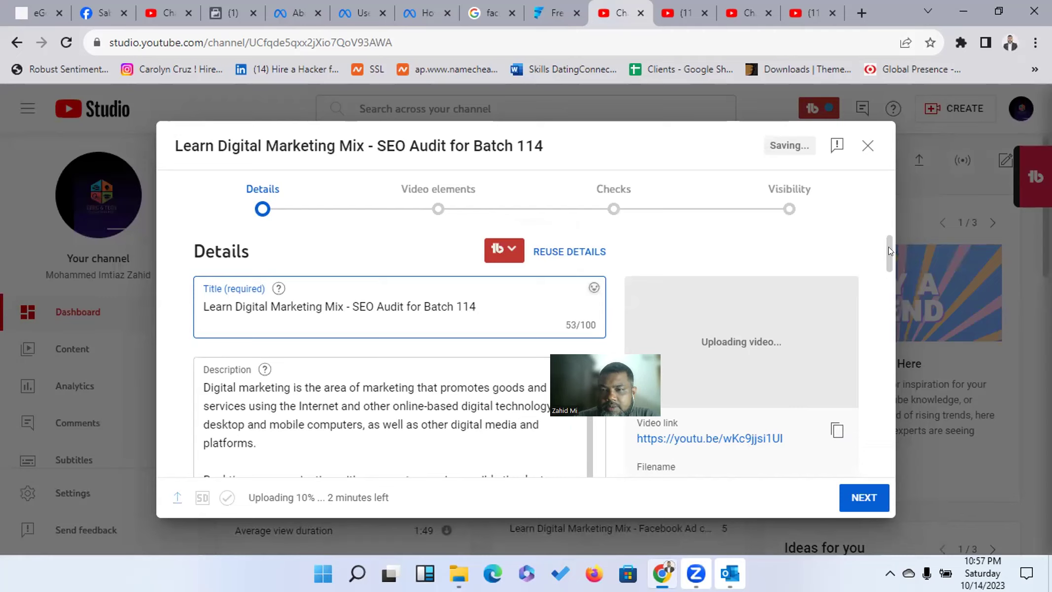
# Step: Bring the prefilled description into view and select its opening text
pyautogui.moveTo(889, 248); pyautogui.dragTo(890, 313)
pyautogui.scroll(-1, 880, 275)
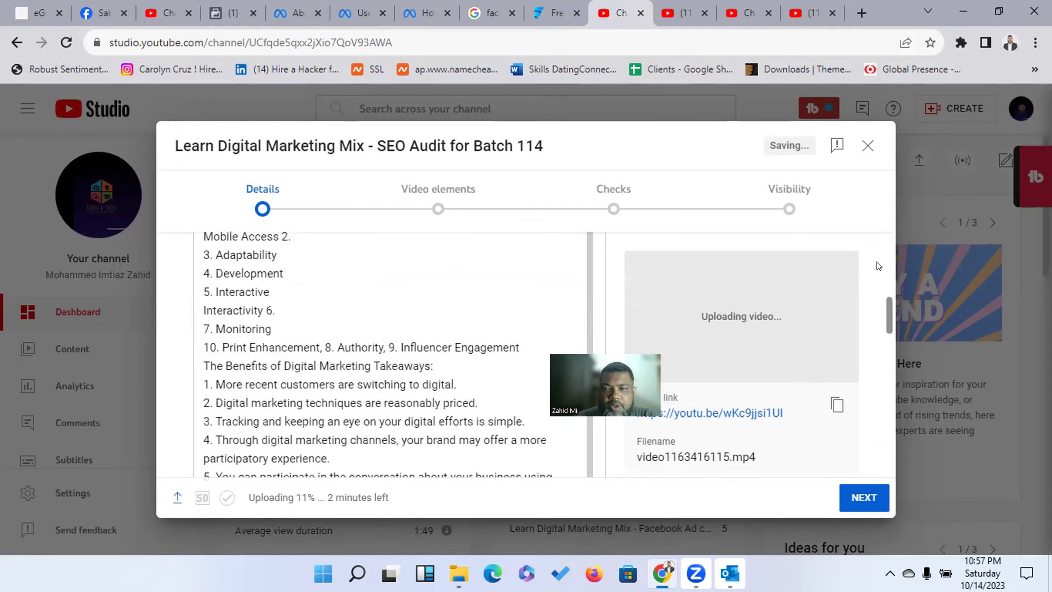
pyautogui.scroll(3, 886, 300)
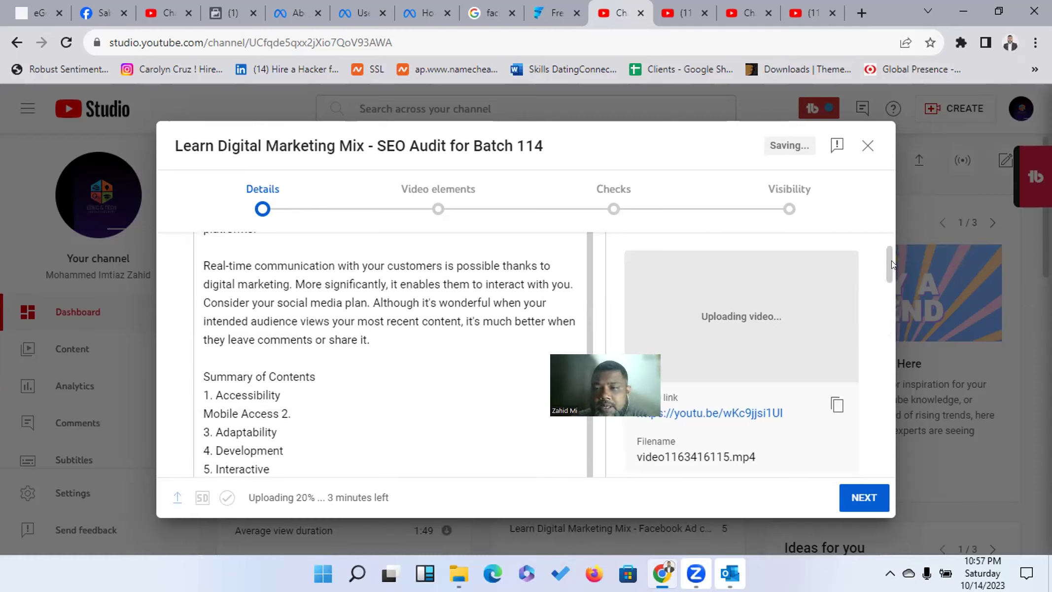
pyautogui.moveTo(888, 260); pyautogui.dragTo(886, 248)
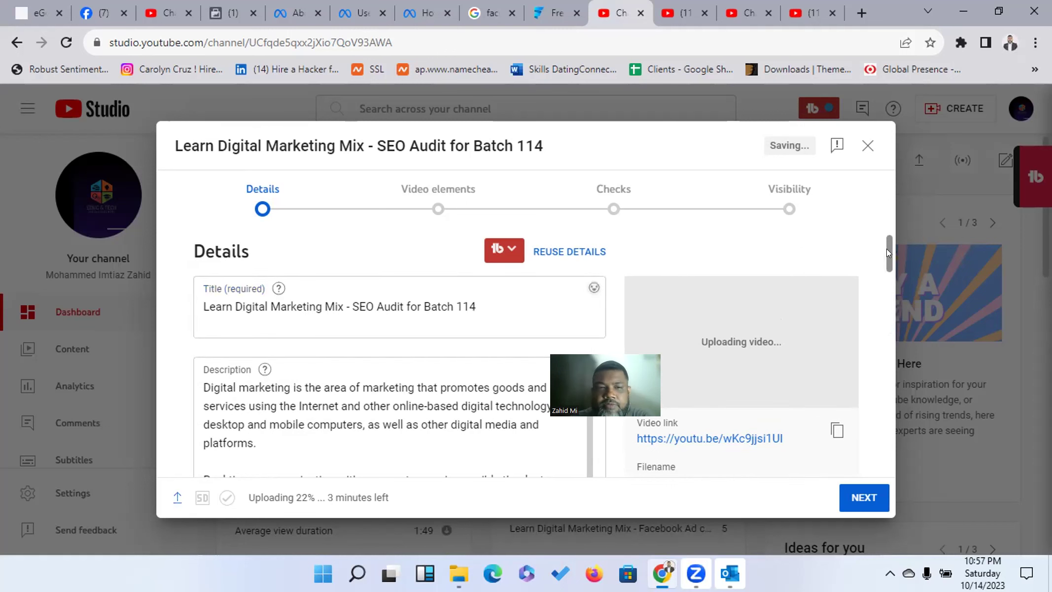
pyautogui.scroll(-2, 888, 253)
pyautogui.scroll(1, 291, 343)
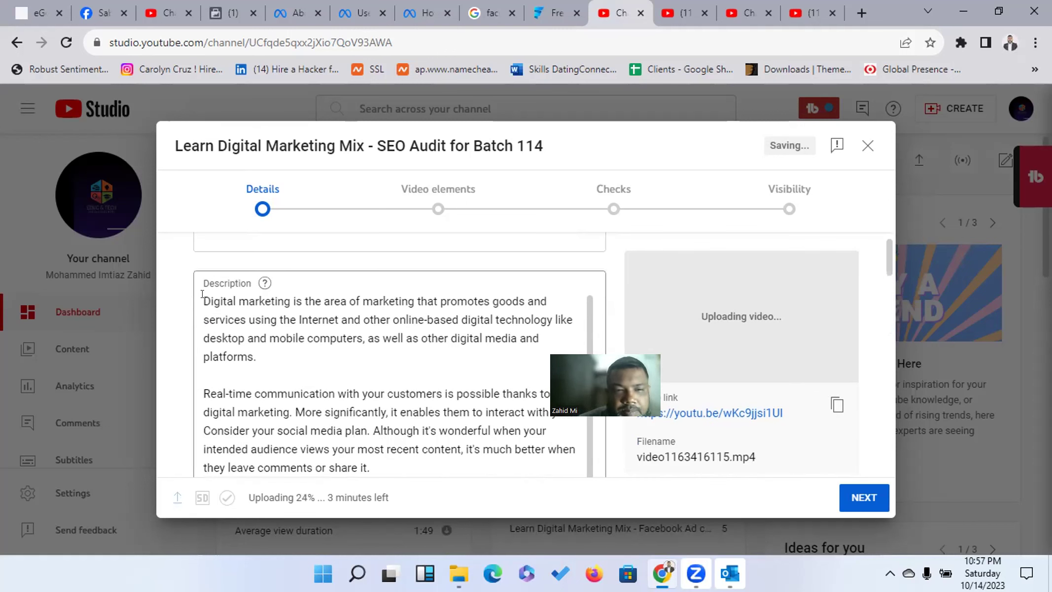
pyautogui.moveTo(221, 327); pyautogui.dragTo(204, 299)
pyautogui.keyDown('shift'); pyautogui.click(316, 467); pyautogui.keyUp('shift')
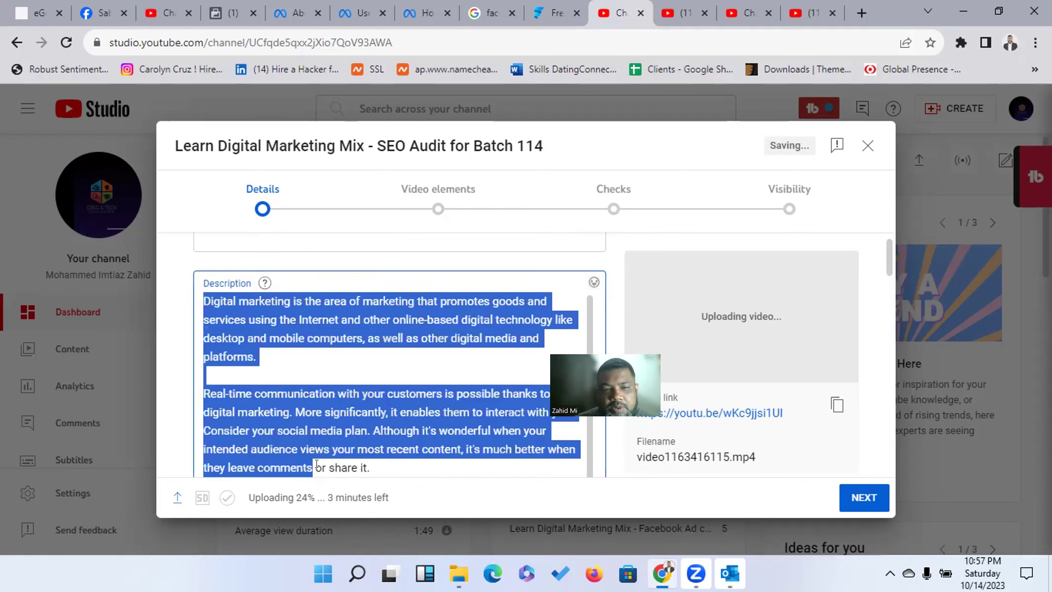
pyautogui.scroll(-5, 317, 467)
pyautogui.scroll(-5, 391, 411)
pyautogui.keyDown('shift'); pyautogui.click(397, 397); pyautogui.keyUp('shift')
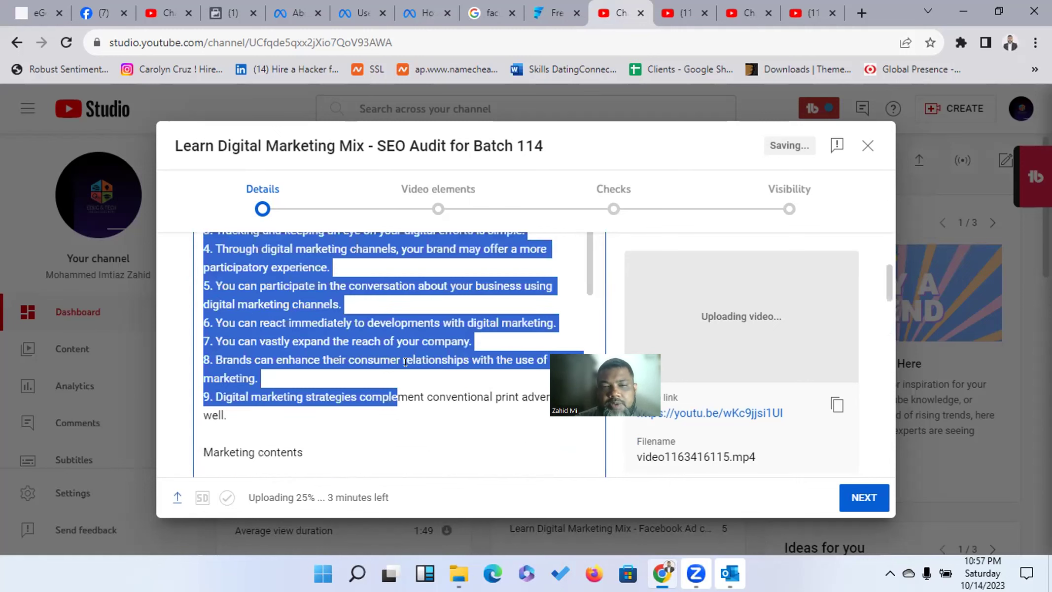
pyautogui.hotkey('shift', 'Up')
pyautogui.hotkey('shift', 'Up')
pyautogui.hotkey('shift', 'Up')
pyautogui.hotkey('shift', 'Up')
pyautogui.hotkey('shift', 'Up')
pyautogui.hotkey('shift', 'Up')
pyautogui.hotkey('shift', 'Up')
pyautogui.keyDown('shift'); pyautogui.click(397, 232); pyautogui.keyUp('shift')
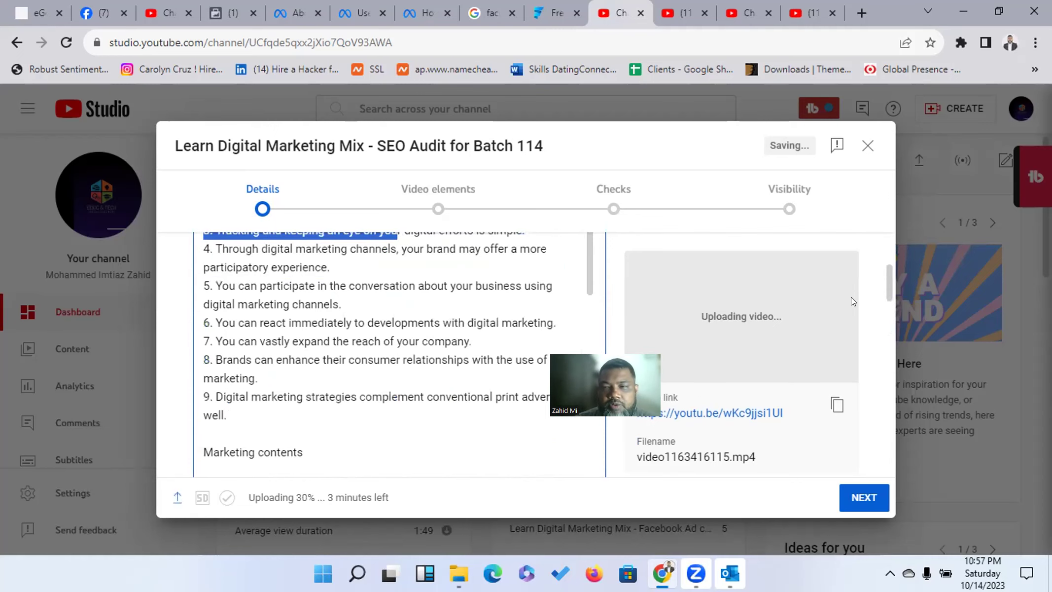
# Step: Replace the first paragraph with 'In this video you will learn how to do SEO Audit by using Semrush Application.'
pyautogui.click(888, 241)
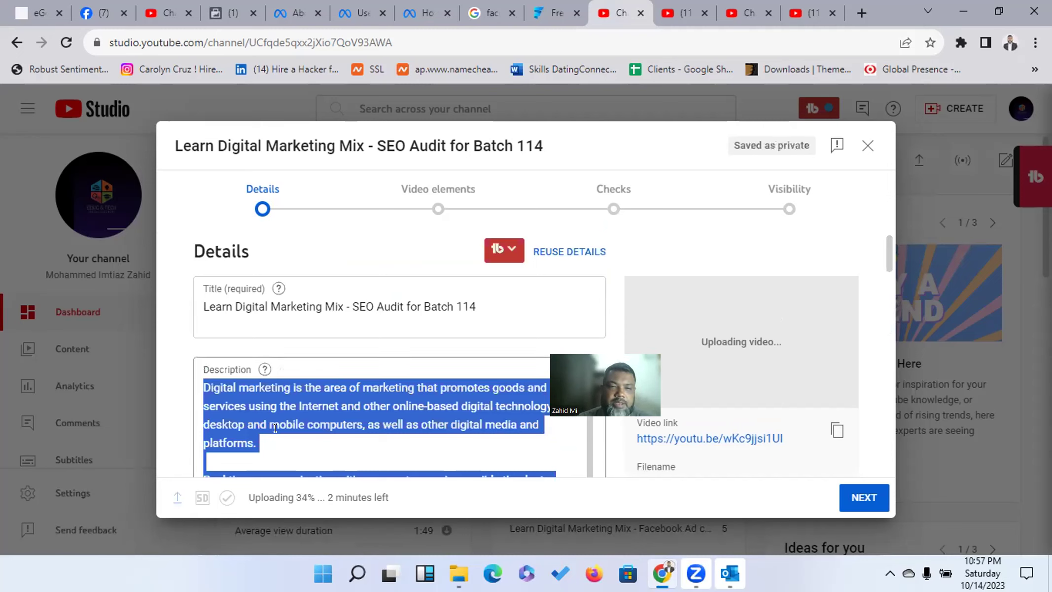
pyautogui.click(265, 440)
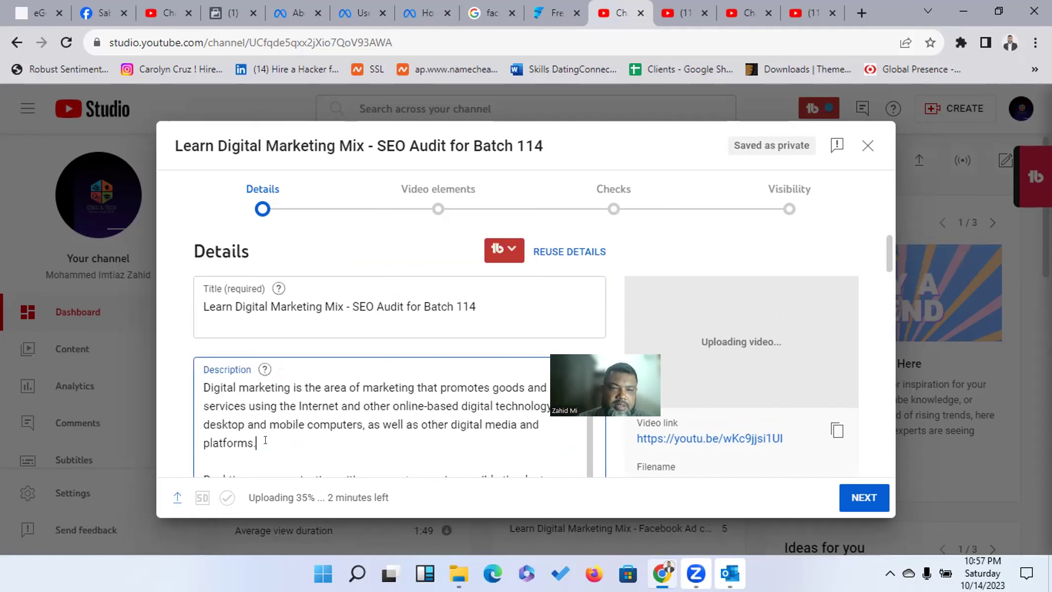
pyautogui.keyDown('shift'); pyautogui.click(201, 390); pyautogui.keyUp('shift')
pyautogui.keyDown('shift'); pyautogui.click(199, 386); pyautogui.keyUp('shift')
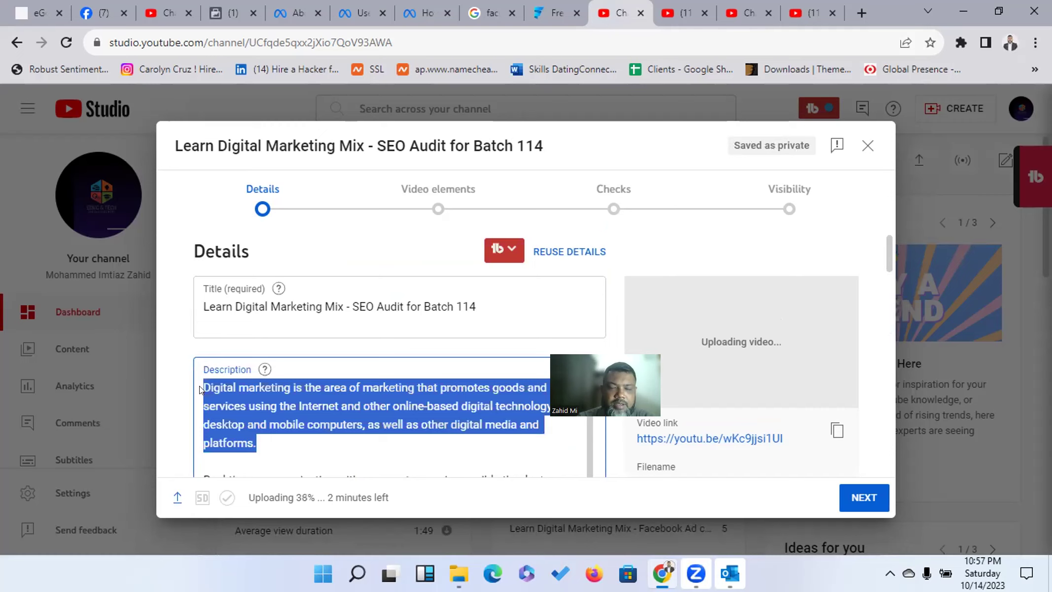
pyautogui.write('In this v')
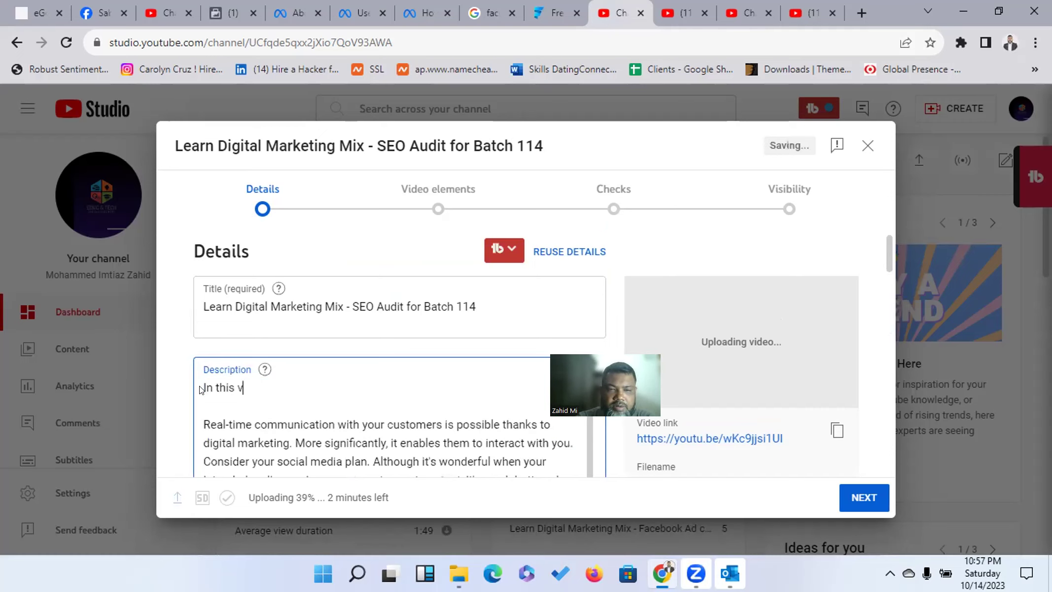
pyautogui.write('ideo you w')
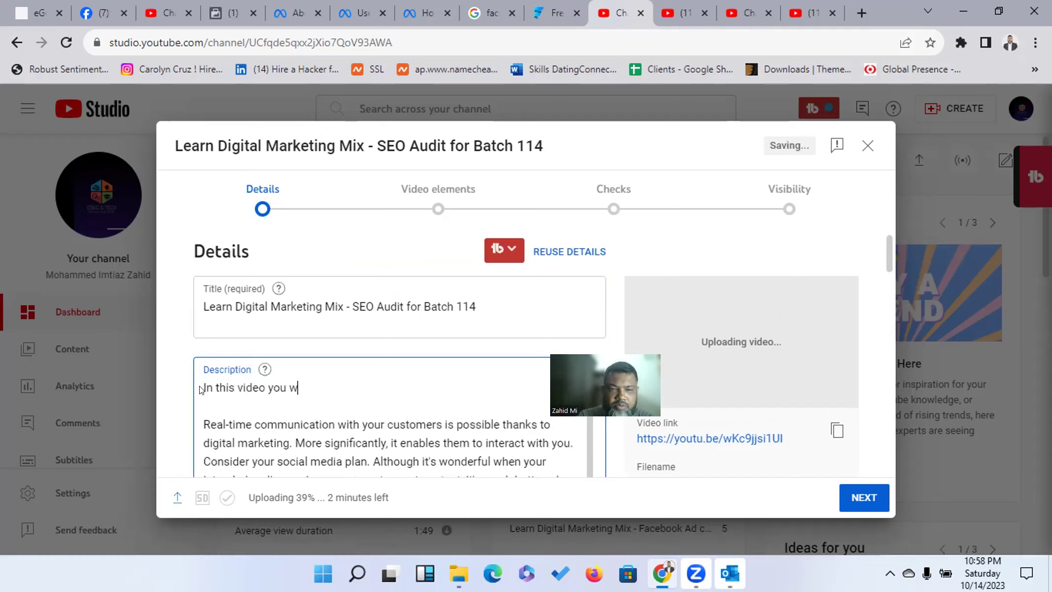
pyautogui.write('ill learn ')
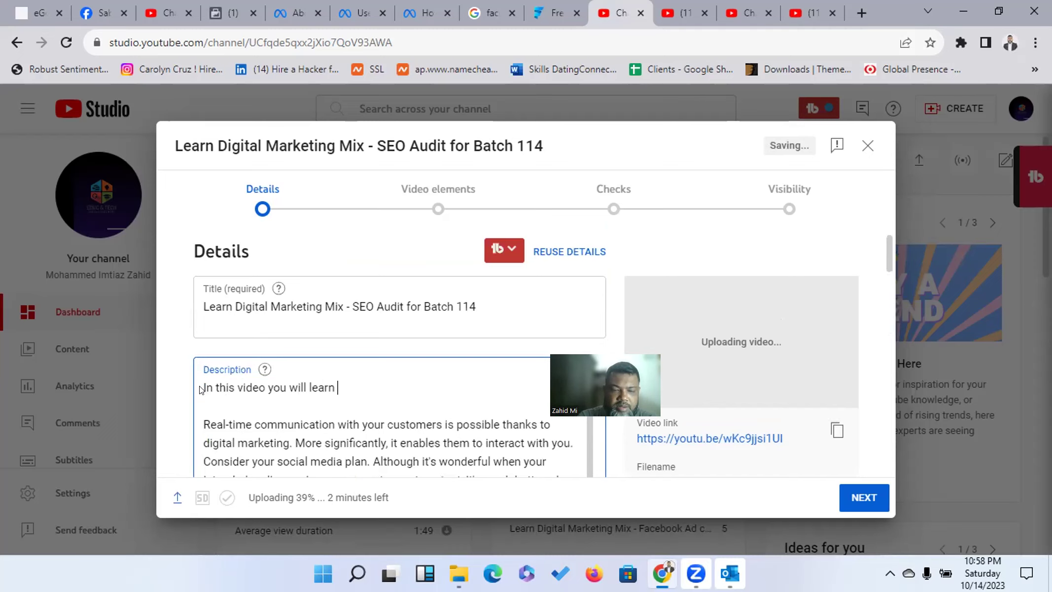
pyautogui.write('how to ')
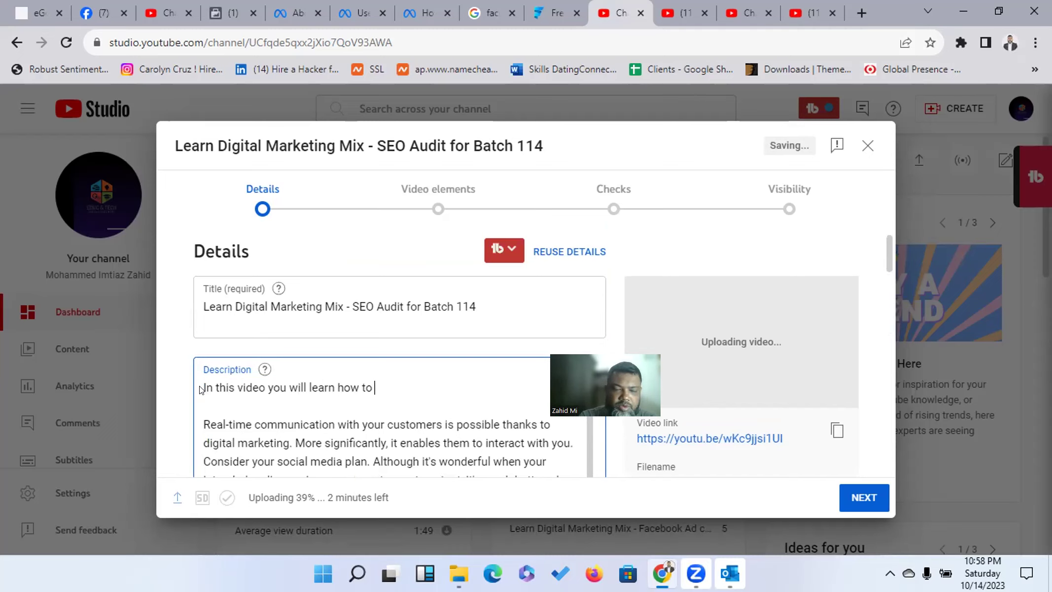
pyautogui.write('do S')
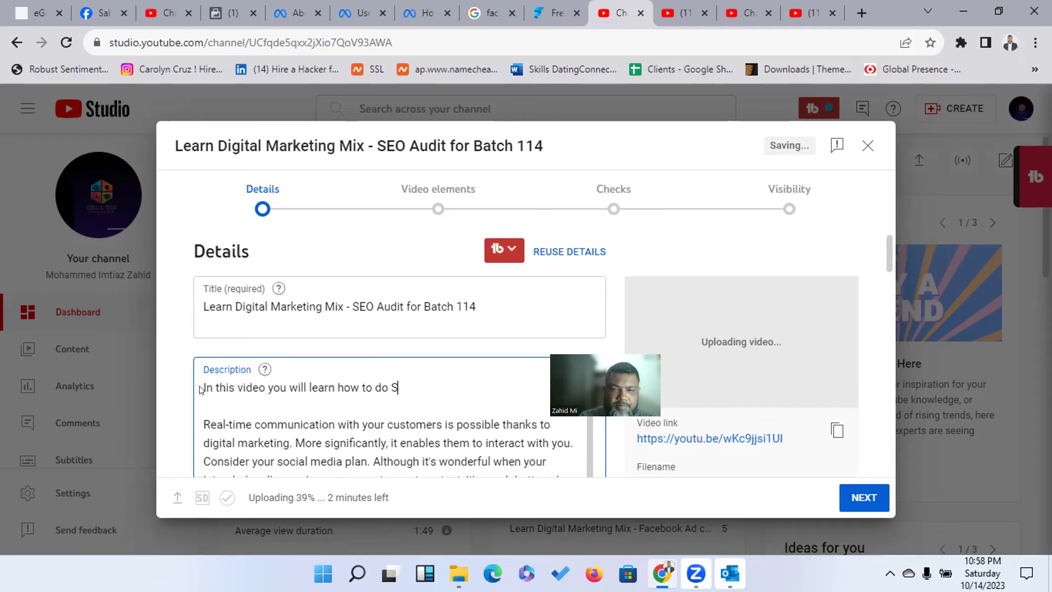
pyautogui.write('EO Au')
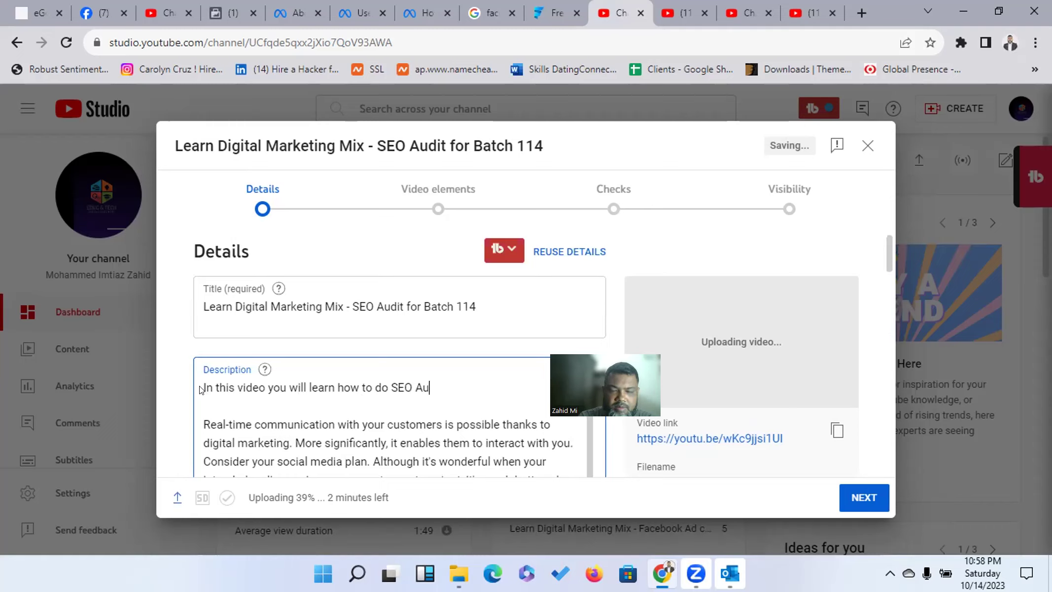
pyautogui.write('diting by')
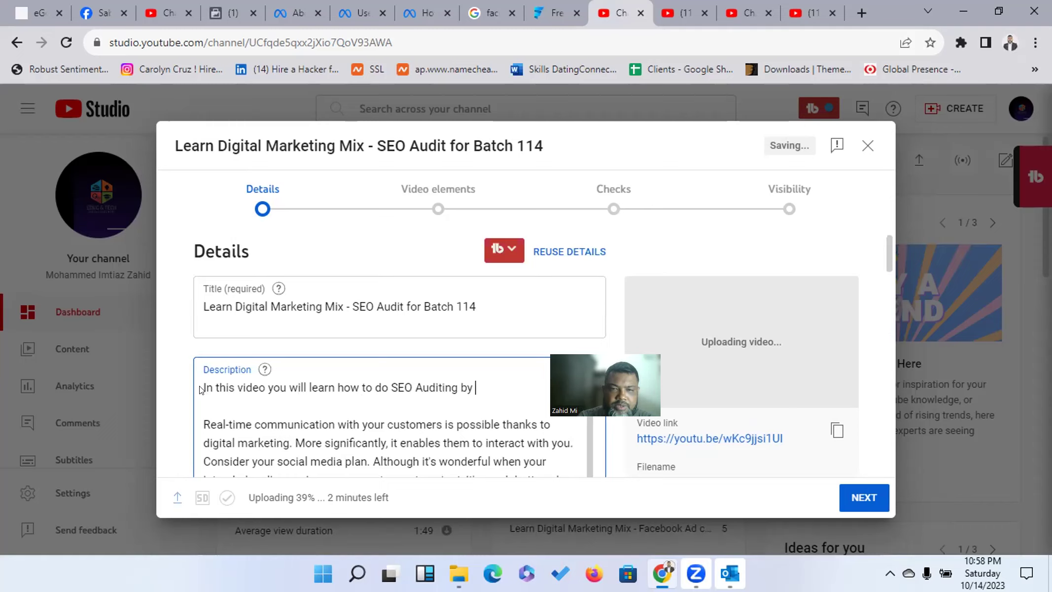
pyautogui.press('BackSpace')
pyautogui.press('BackSpace')
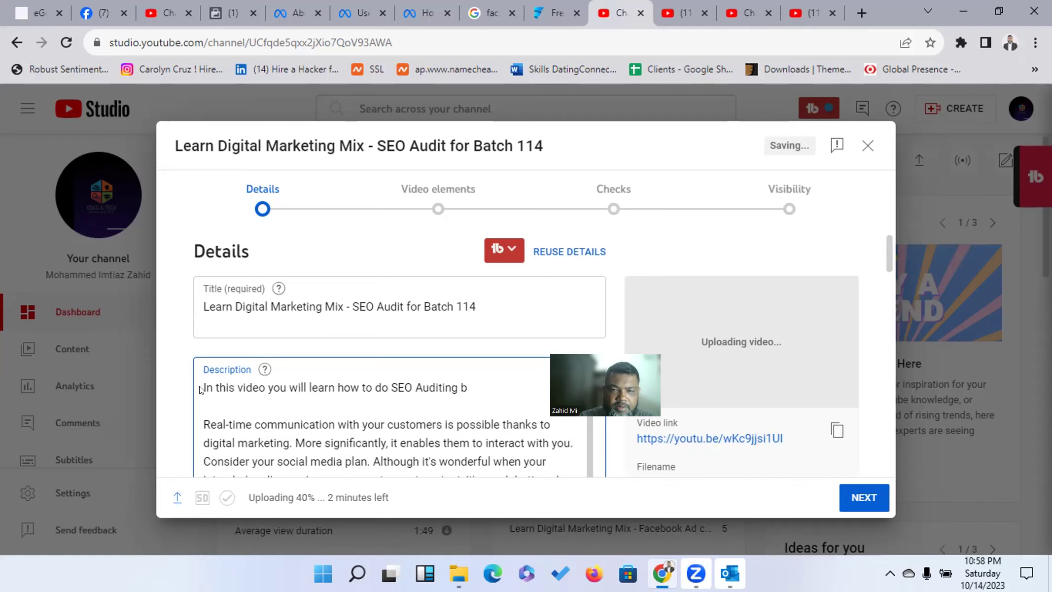
pyautogui.press('BackSpace')
pyautogui.press('BackSpace')
pyautogui.press('BackSpace')
pyautogui.press('BackSpace')
pyautogui.press('BackSpace')
pyautogui.write('by using Se')
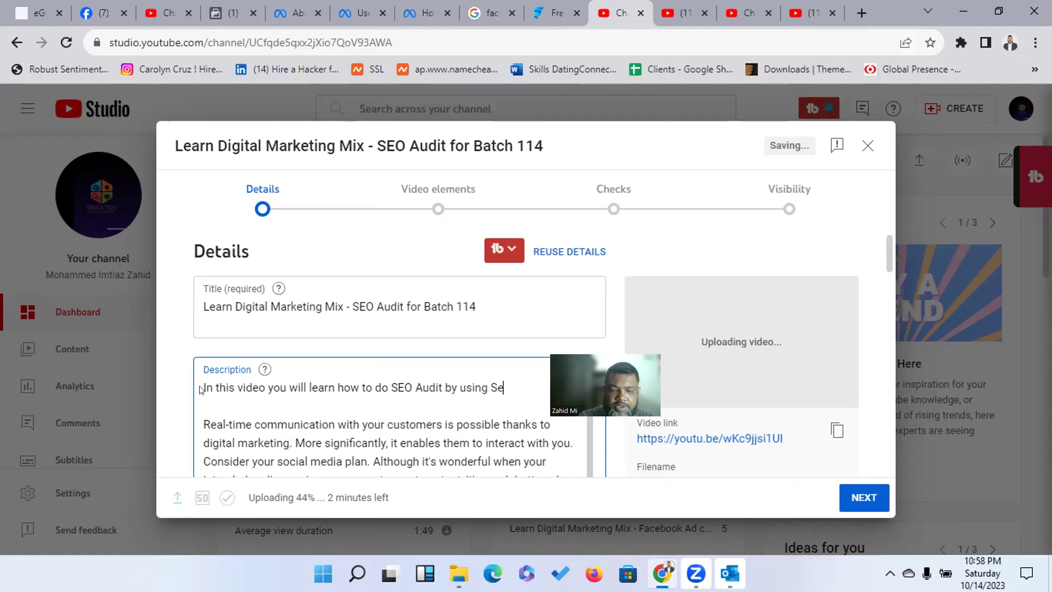
pyautogui.write('mrush')
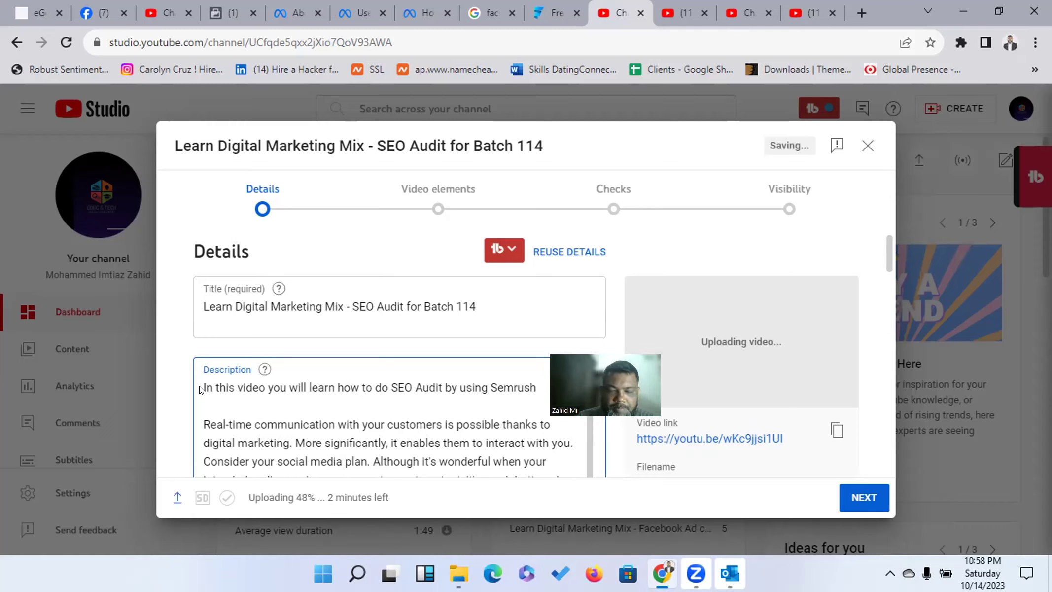
pyautogui.write(' Ap')
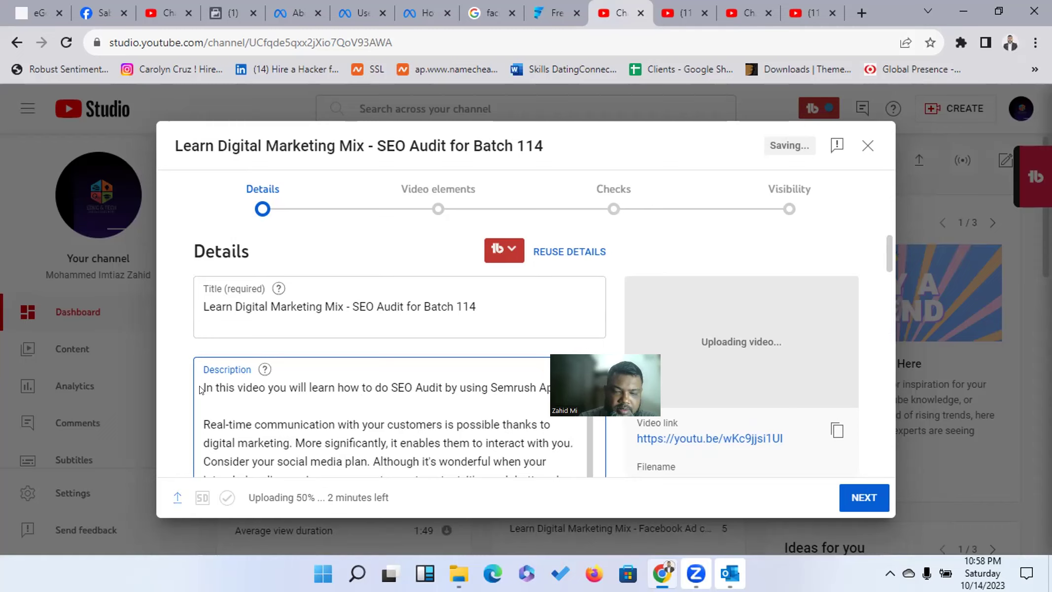
pyautogui.write('plication.')
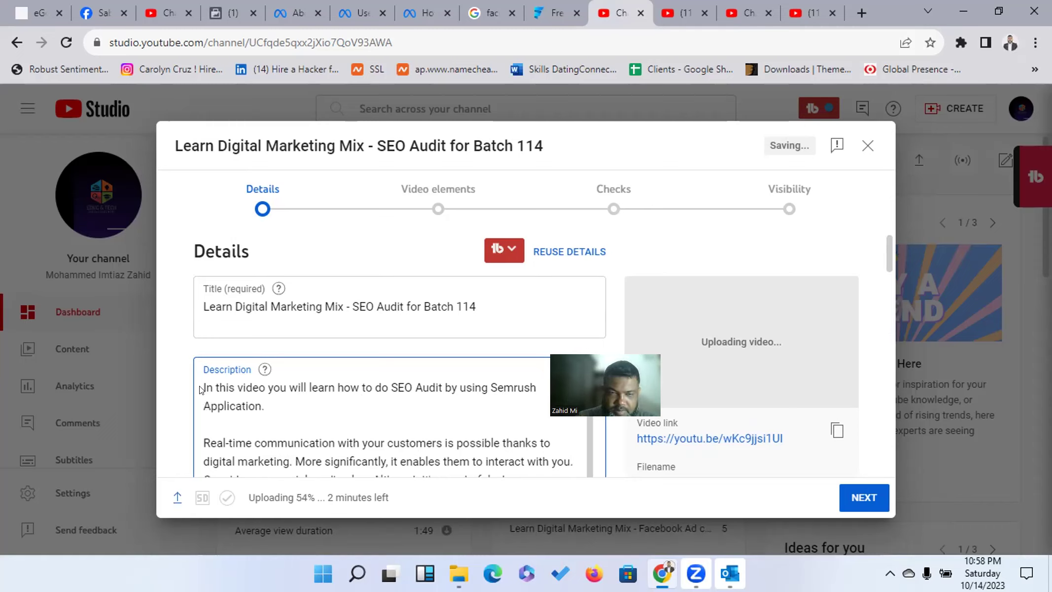
pyautogui.press('Return')
pyautogui.press('Return')
# Step: Begin the new line with 'I have showed' and add a comma after 'In this video'
pyautogui.write('I have sho')
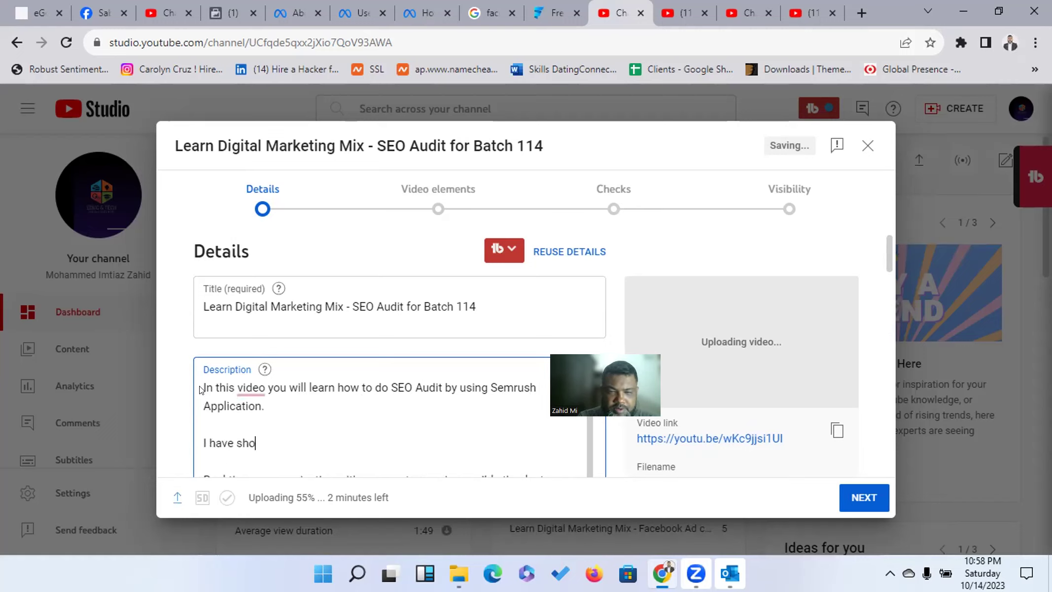
pyautogui.write('wed')
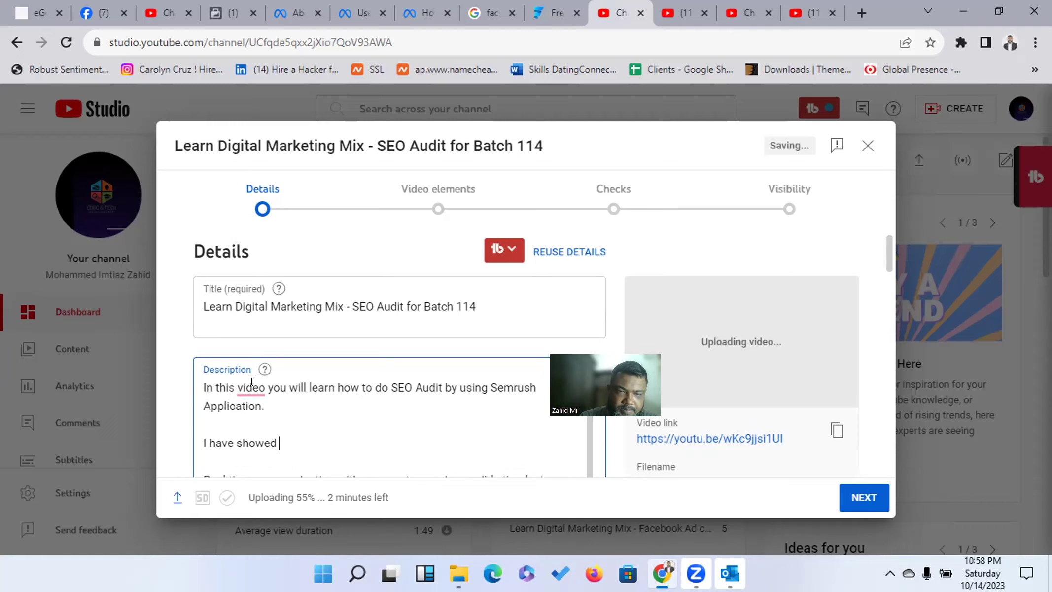
pyautogui.doubleClick(252, 387)
pyautogui.click(253, 387)
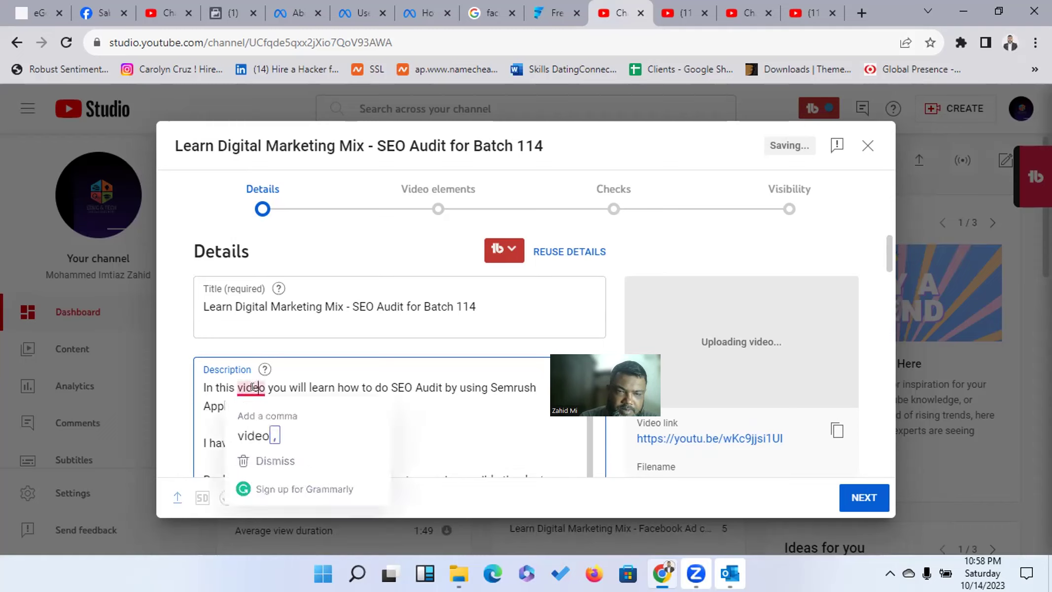
pyautogui.click(303, 430)
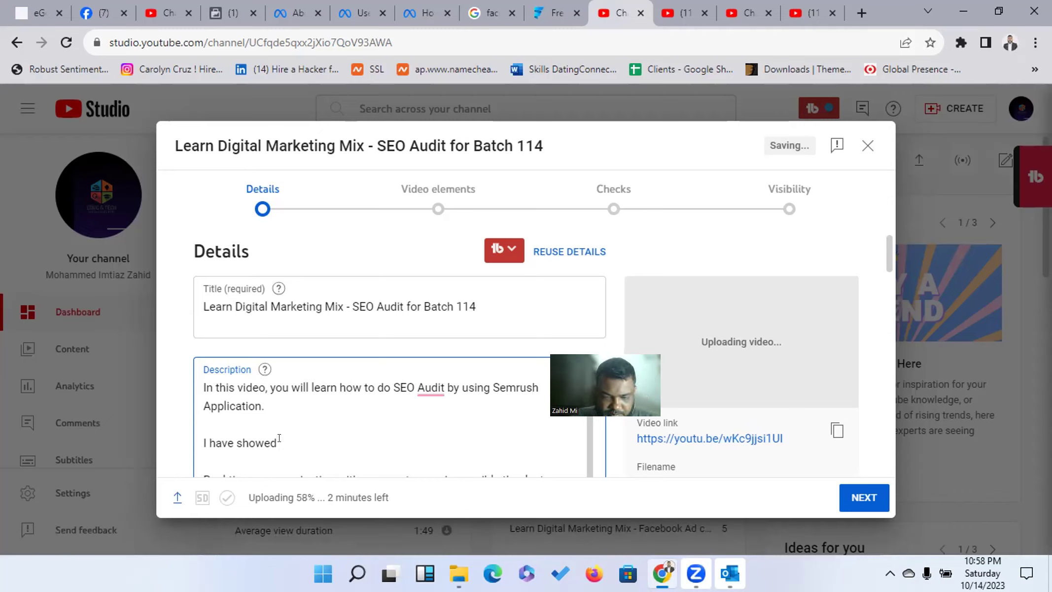
# Step: Continue the paragraph: 'some companies URL where I have no access of their CMS or CPanel…'
pyautogui.write('a')
pyautogui.press('BackSpace')
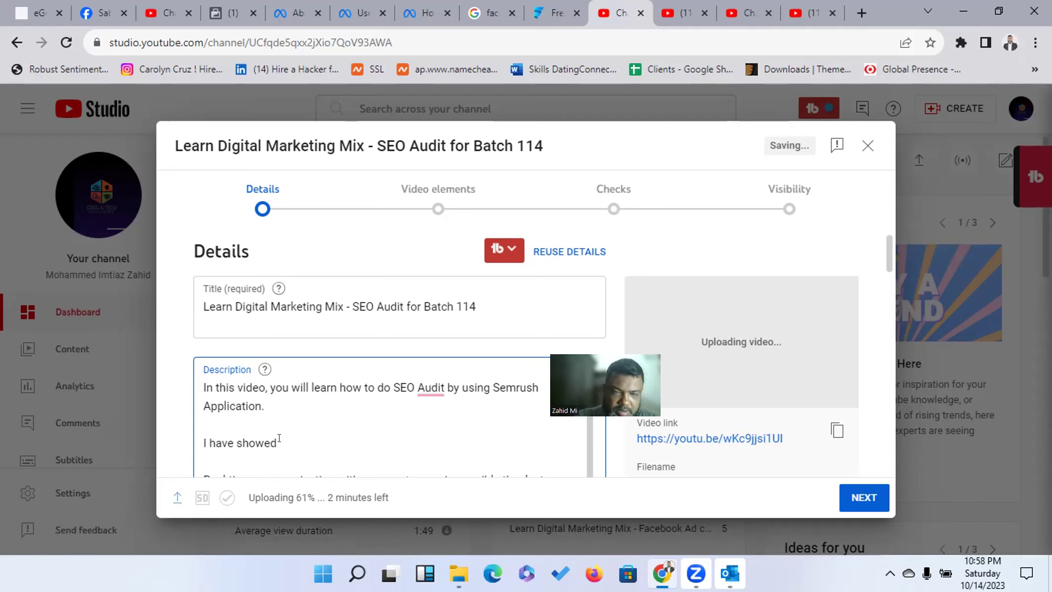
pyautogui.write('some')
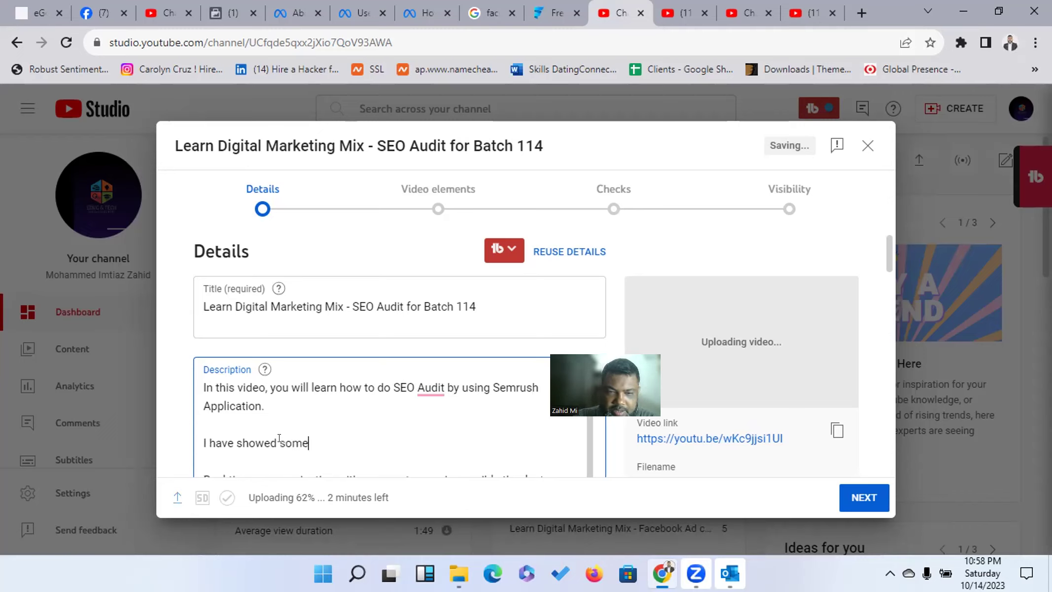
pyautogui.write('c')
pyautogui.press('BackSpace')
pyautogui.write('com')
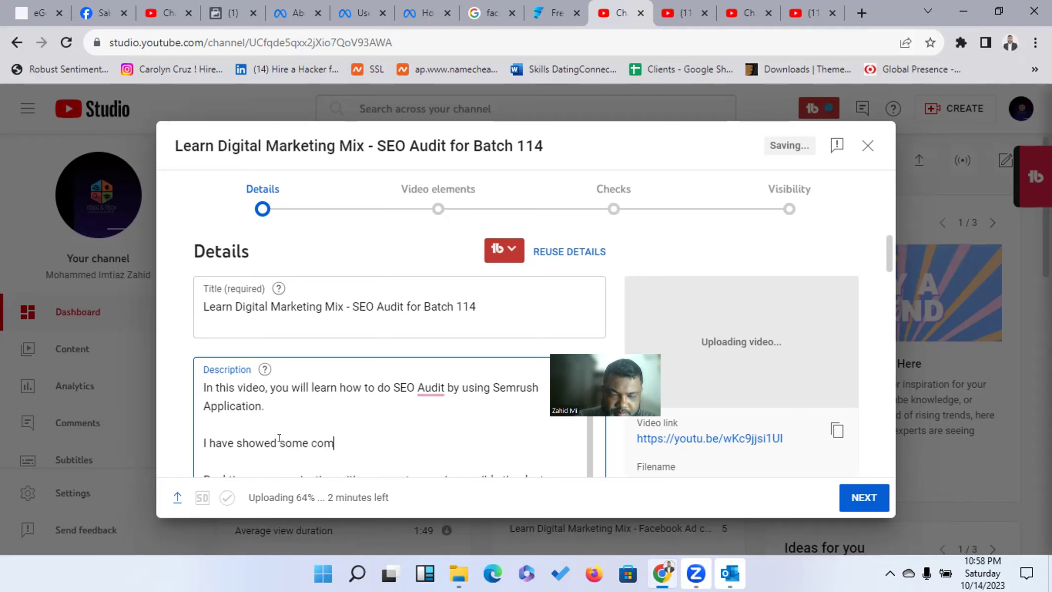
pyautogui.write('panies ')
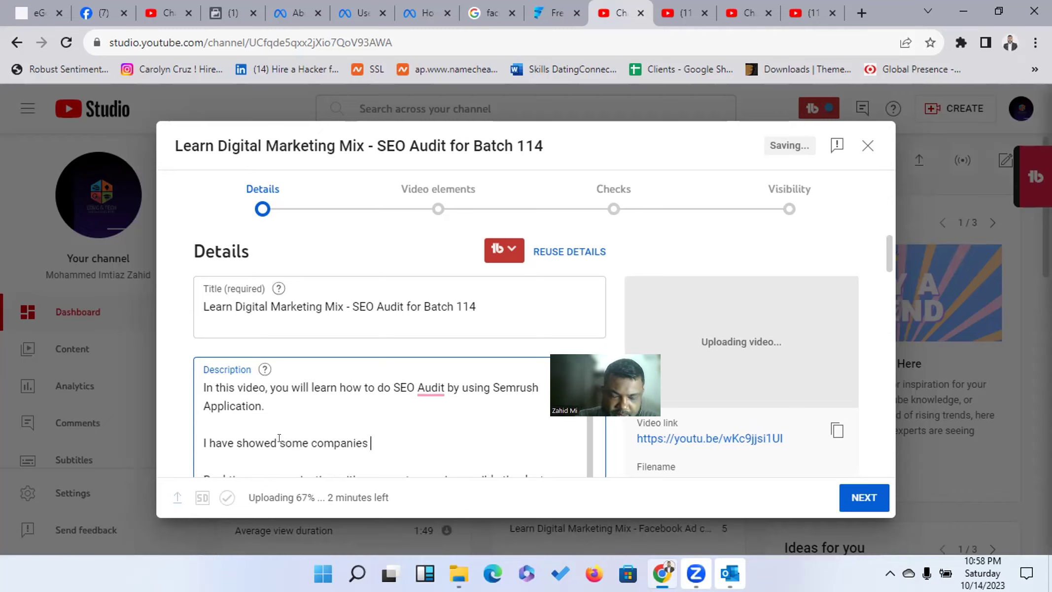
pyautogui.write('URL')
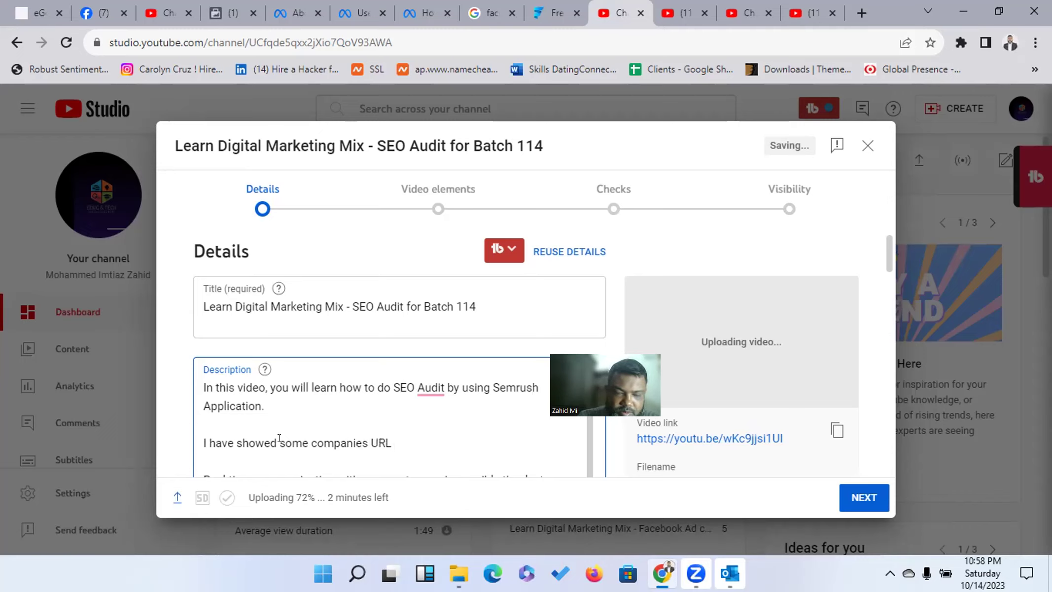
pyautogui.write(' wher')
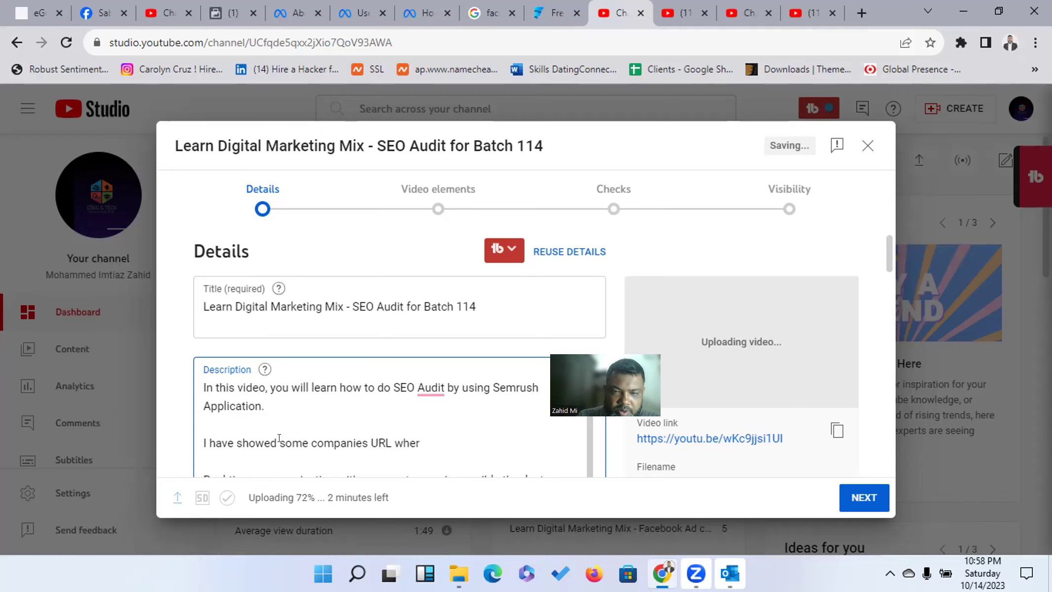
pyautogui.write('e')
pyautogui.write('I ')
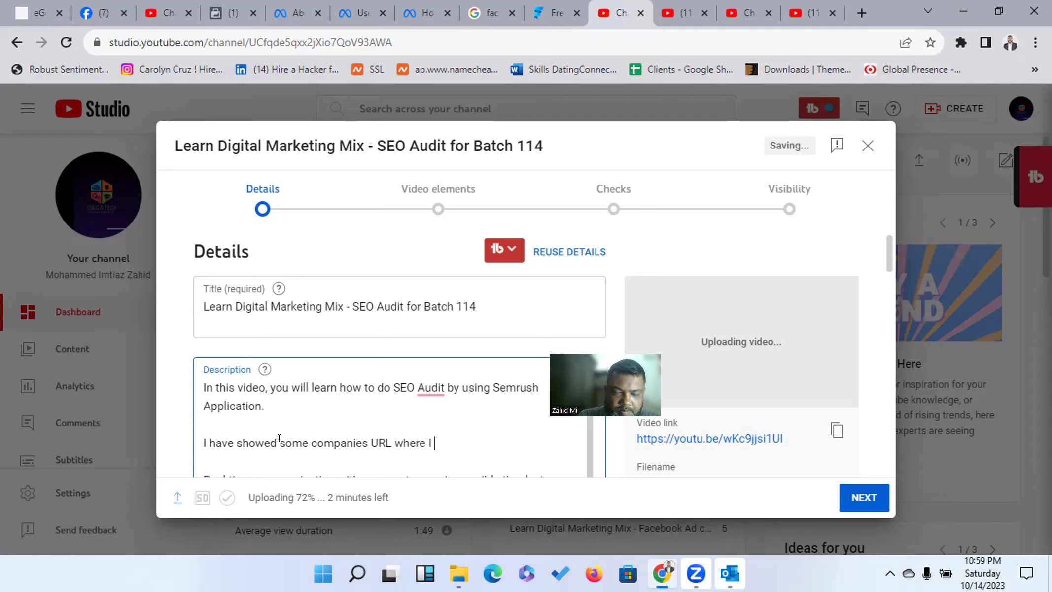
pyautogui.write('have no')
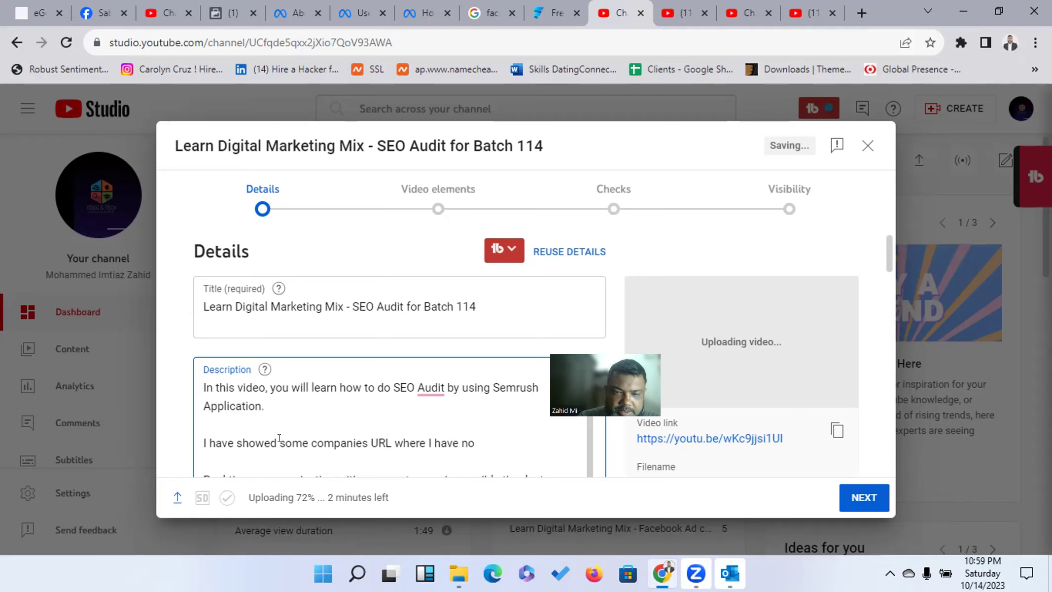
pyautogui.write(' a')
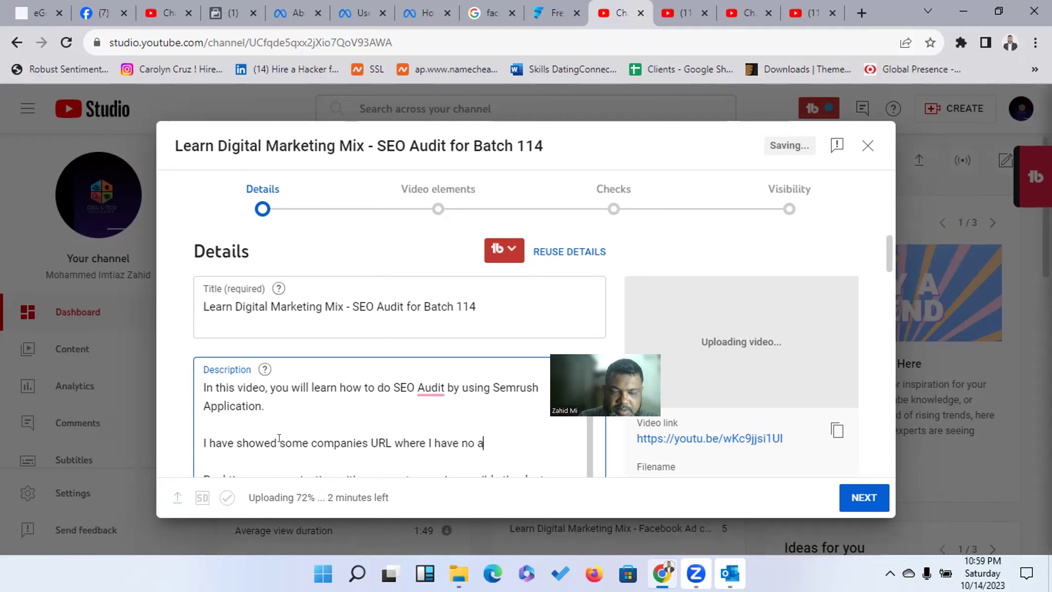
pyautogui.write('ccess of ')
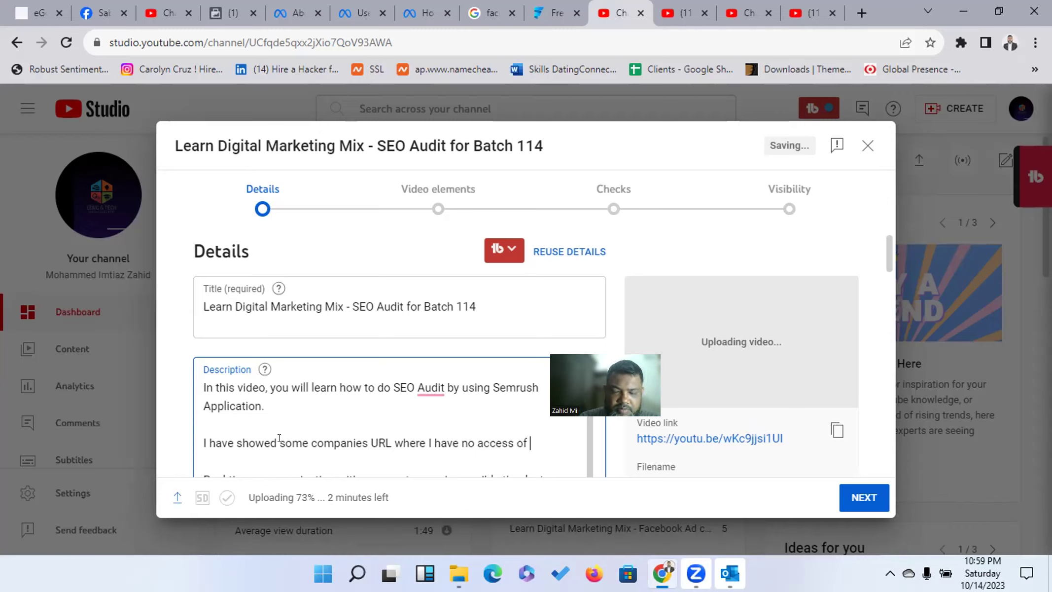
pyautogui.write('their ')
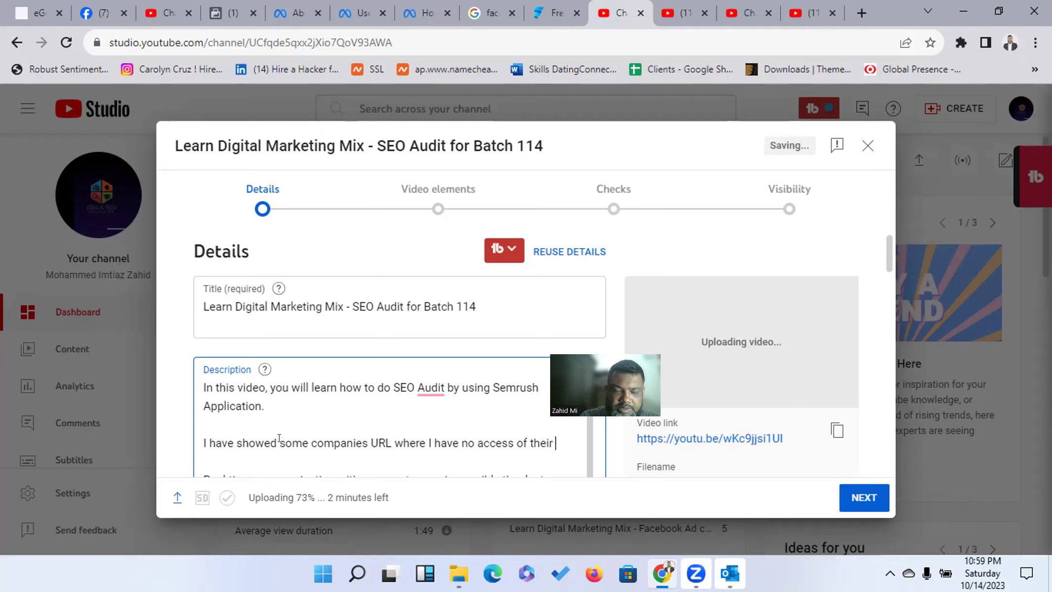
pyautogui.write('CMS ')
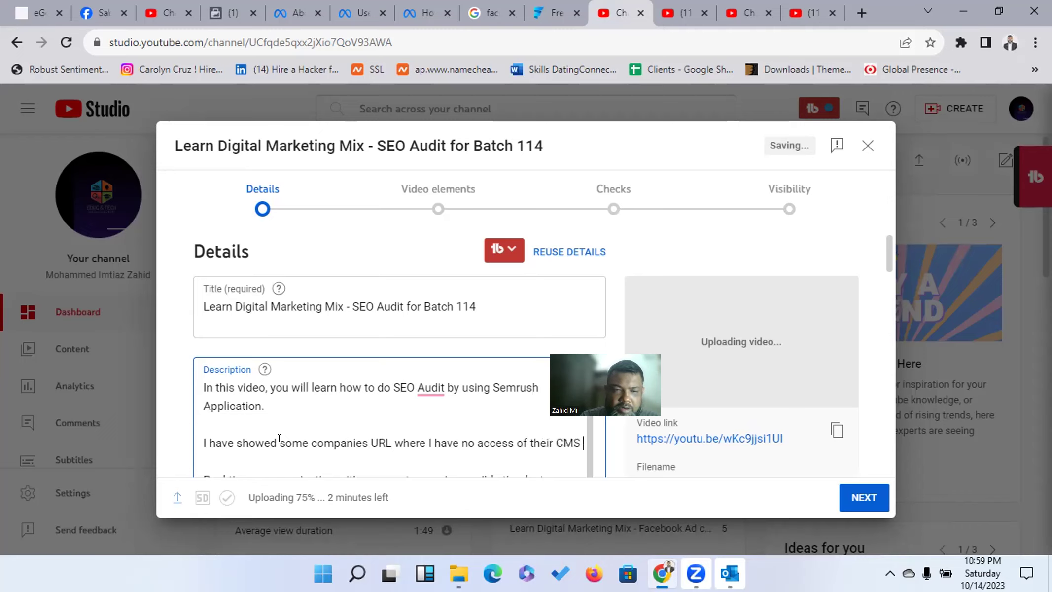
pyautogui.write('or C')
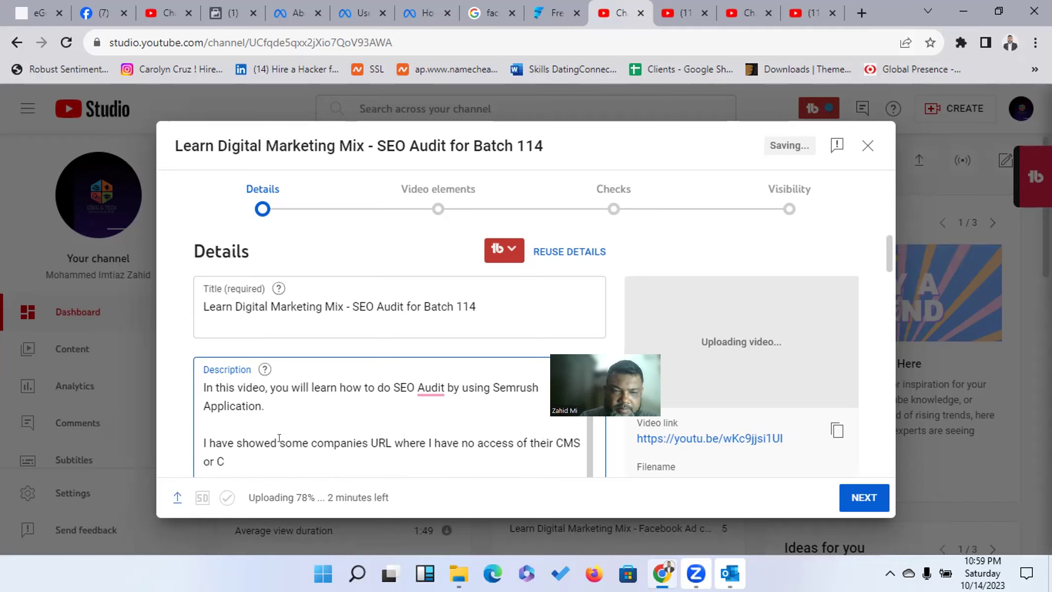
pyautogui.write('P')
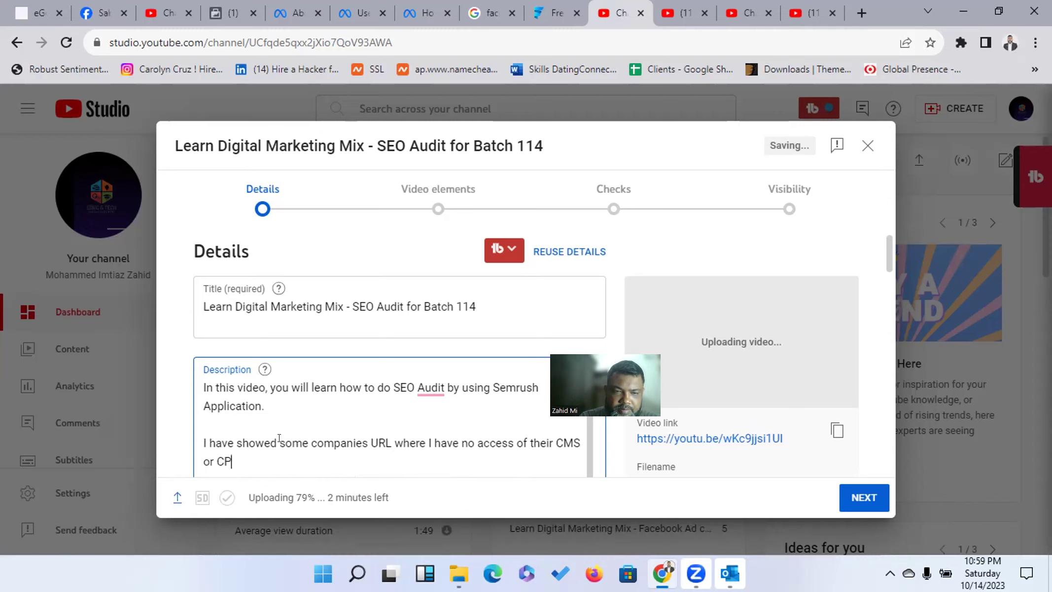
pyautogui.write('anel.')
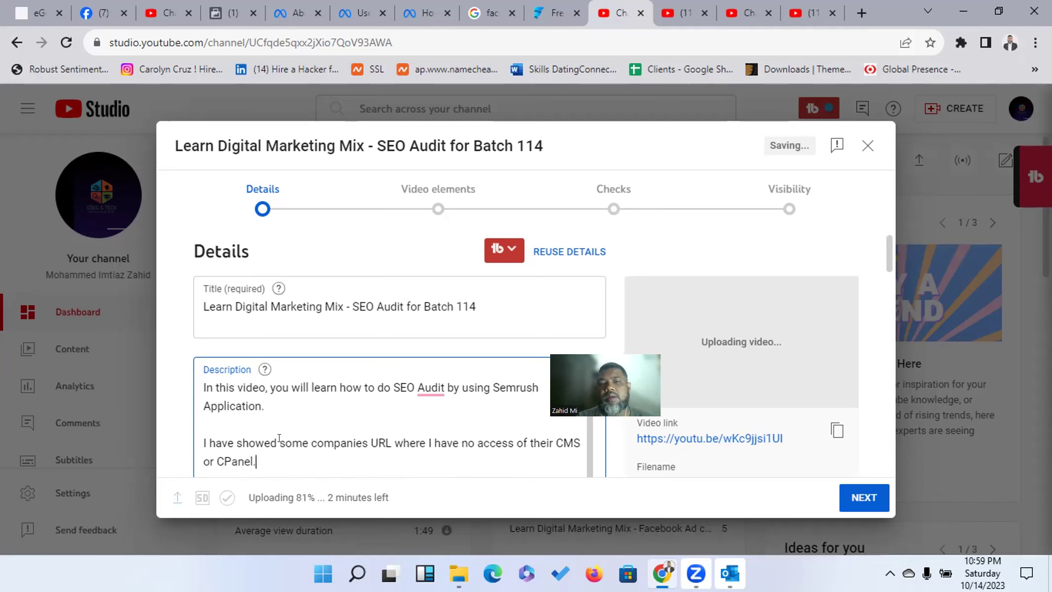
pyautogui.write(' Y')
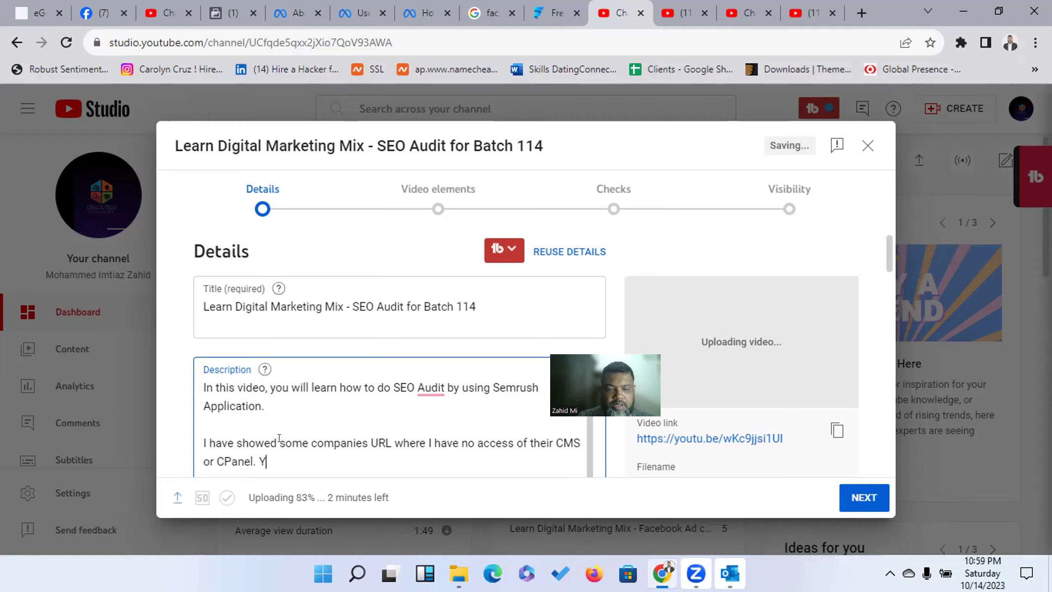
pyautogui.write('ou can')
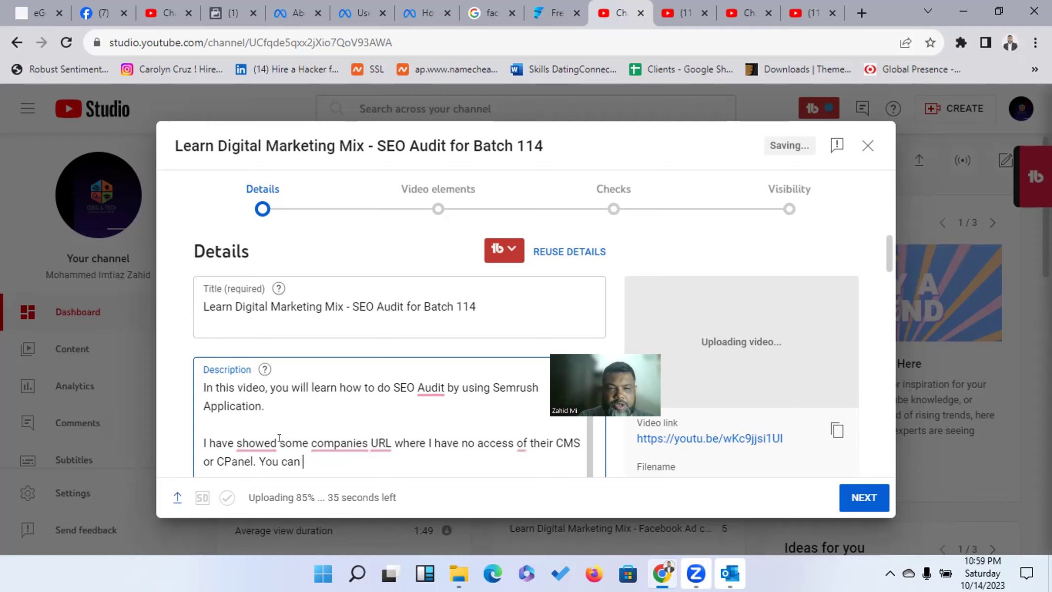
pyautogui.write(' do an')
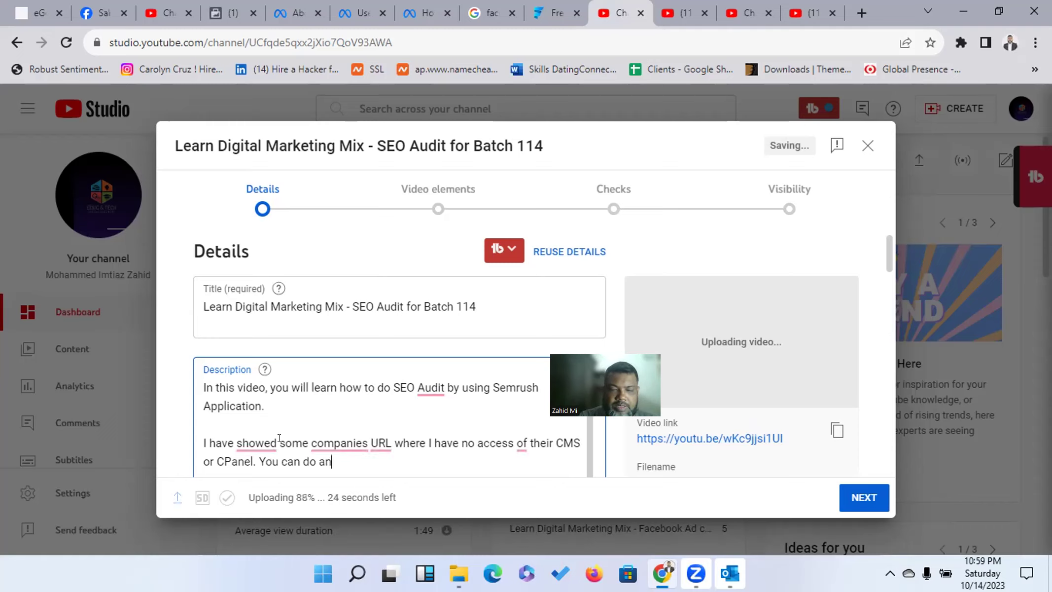
pyautogui.write('y site')
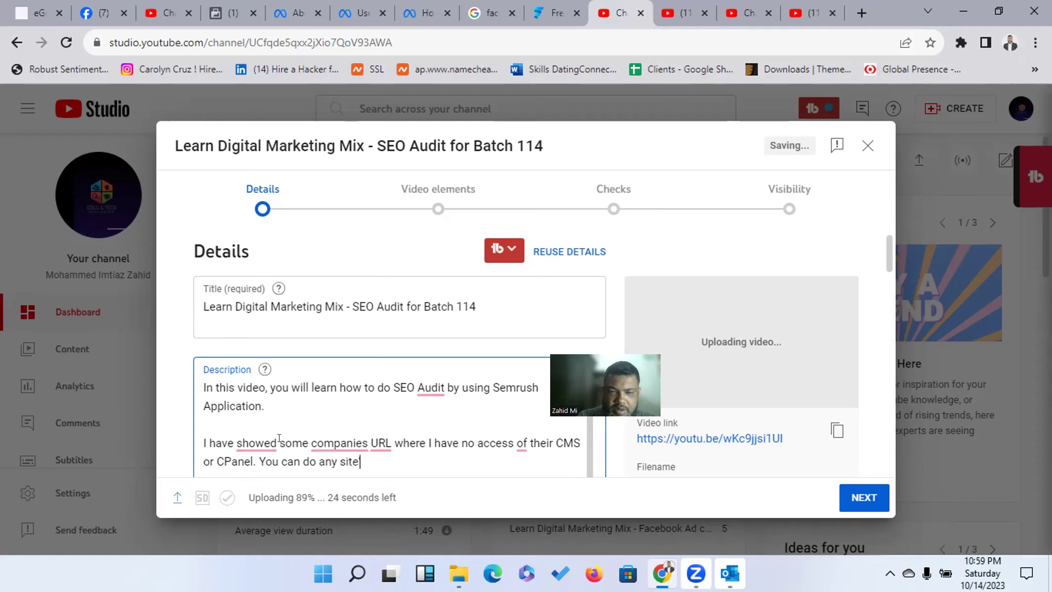
pyautogui.write("'s aud")
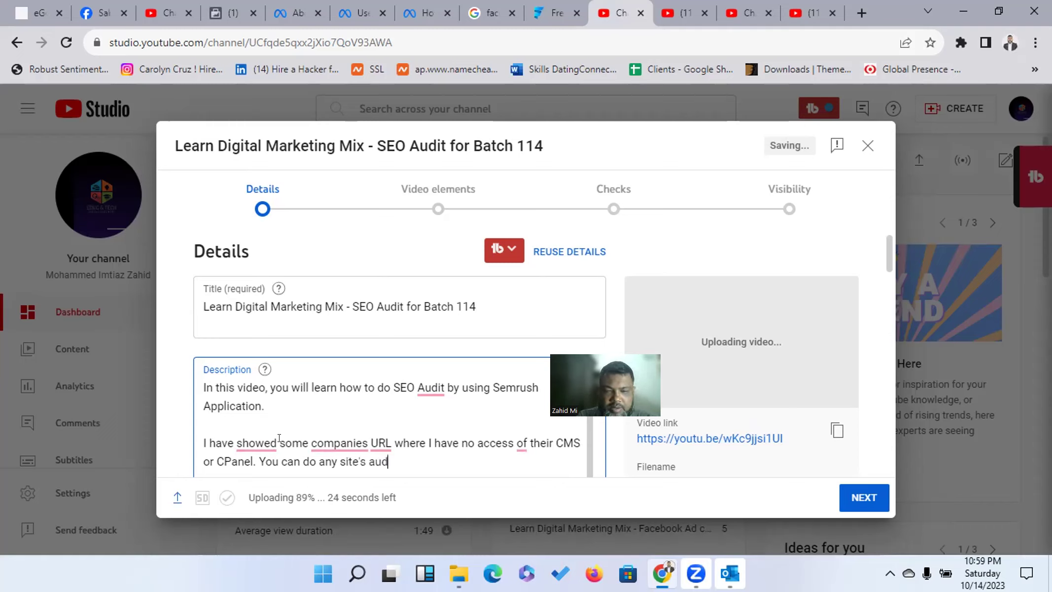
pyautogui.write('iting b')
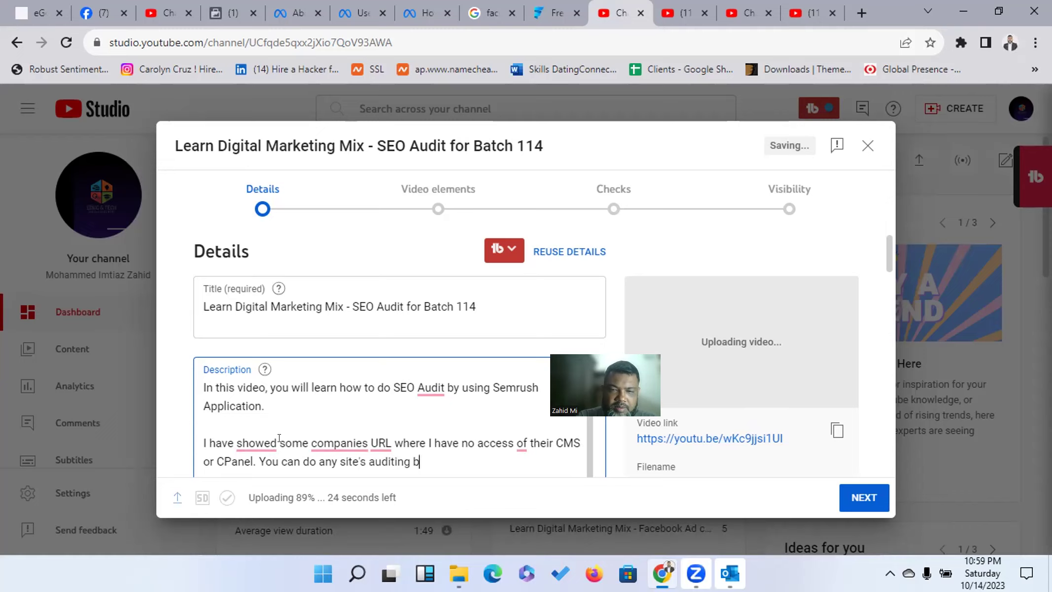
pyautogui.write('y using')
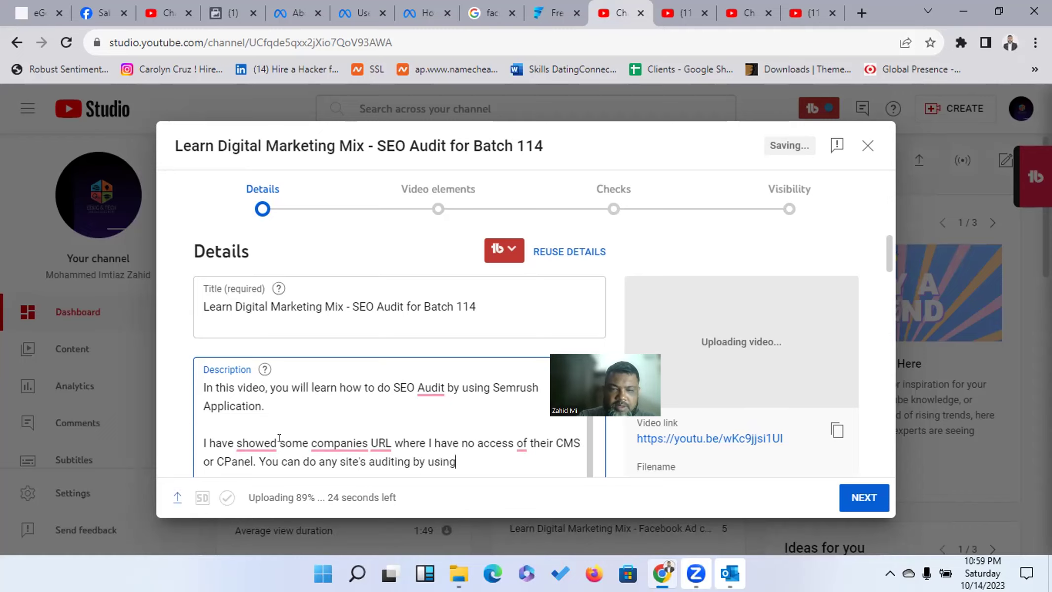
pyautogui.write(' this')
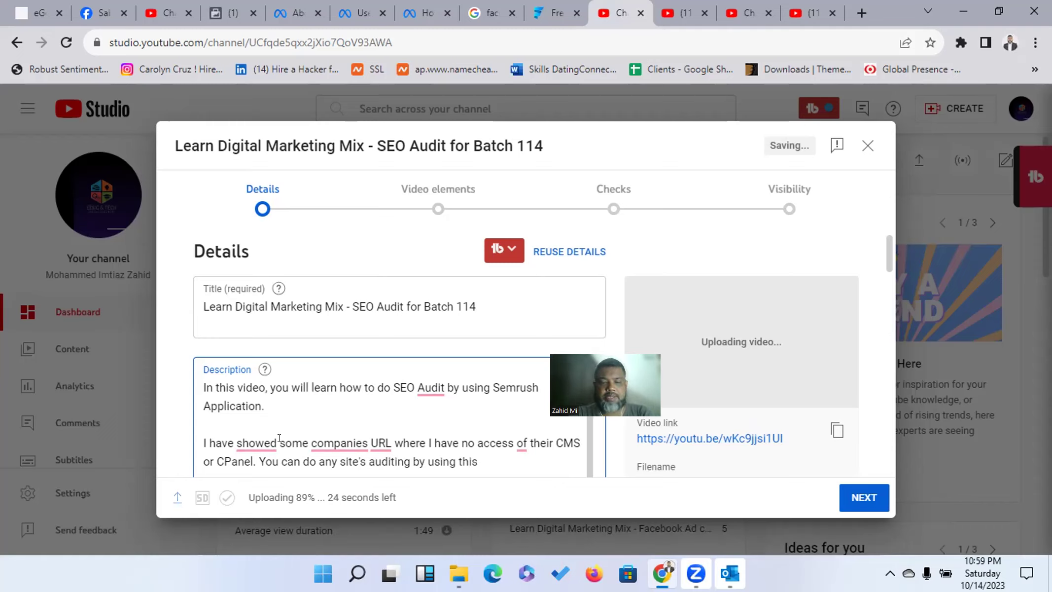
pyautogui.write(' amazing ')
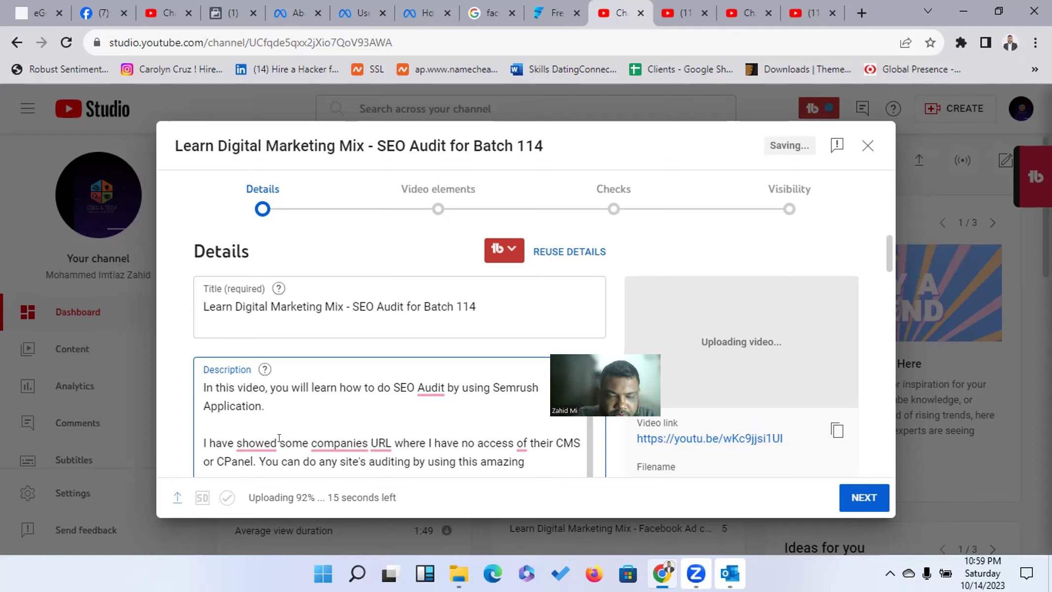
pyautogui.write('web')
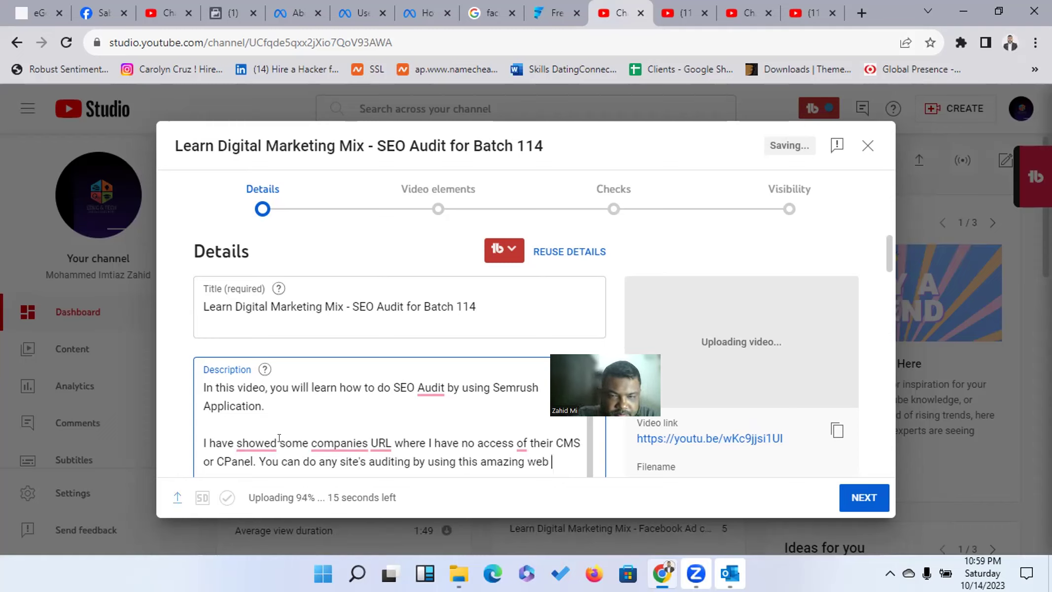
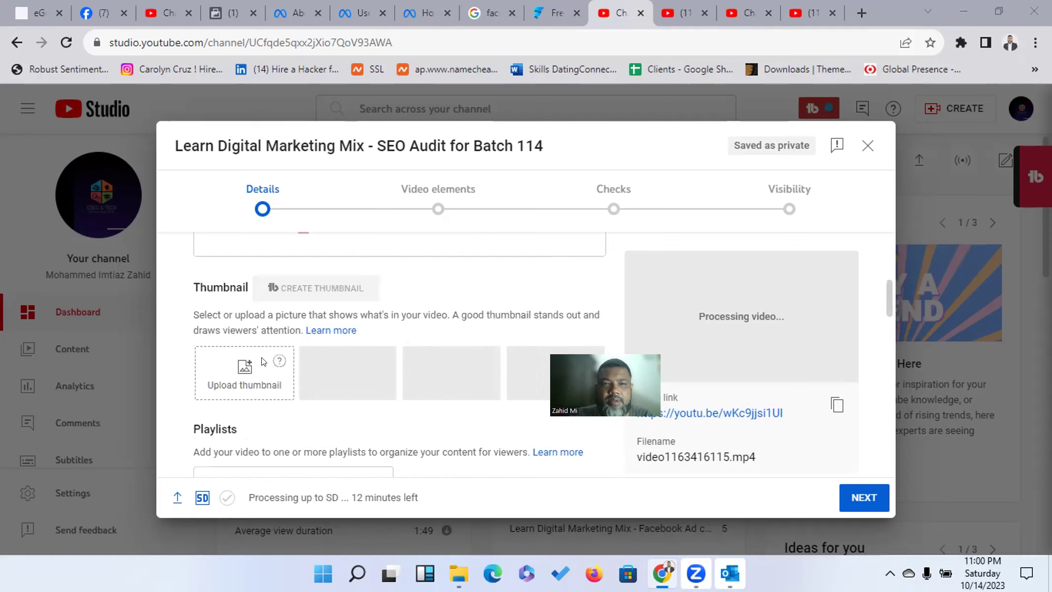
# Step: Upload the 'seo' image from the Downloads folder as the video's custom thumbnail
pyautogui.click(261, 361)
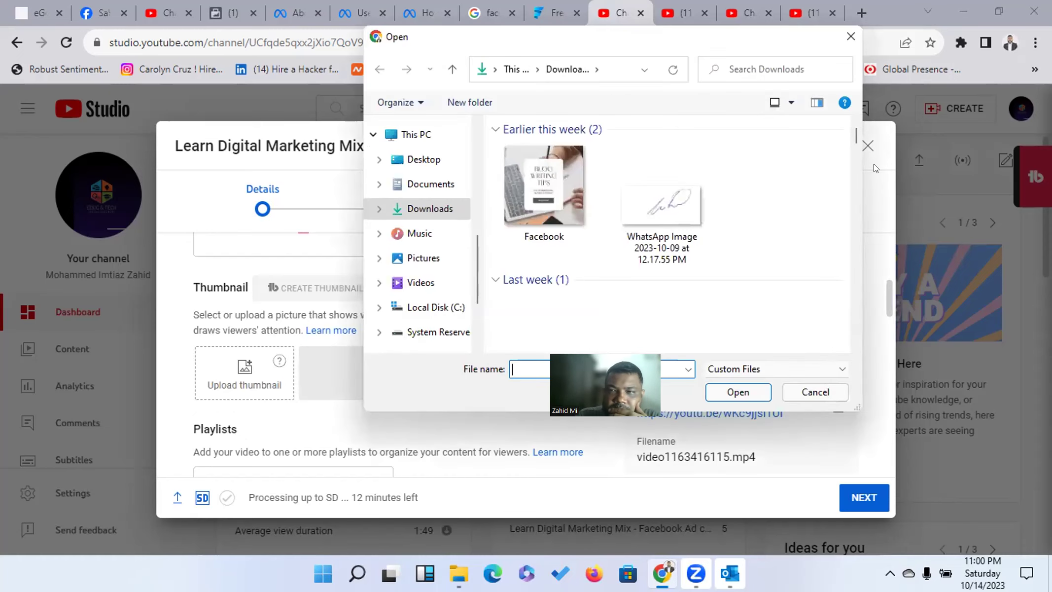
pyautogui.moveTo(854, 140); pyautogui.dragTo(855, 238)
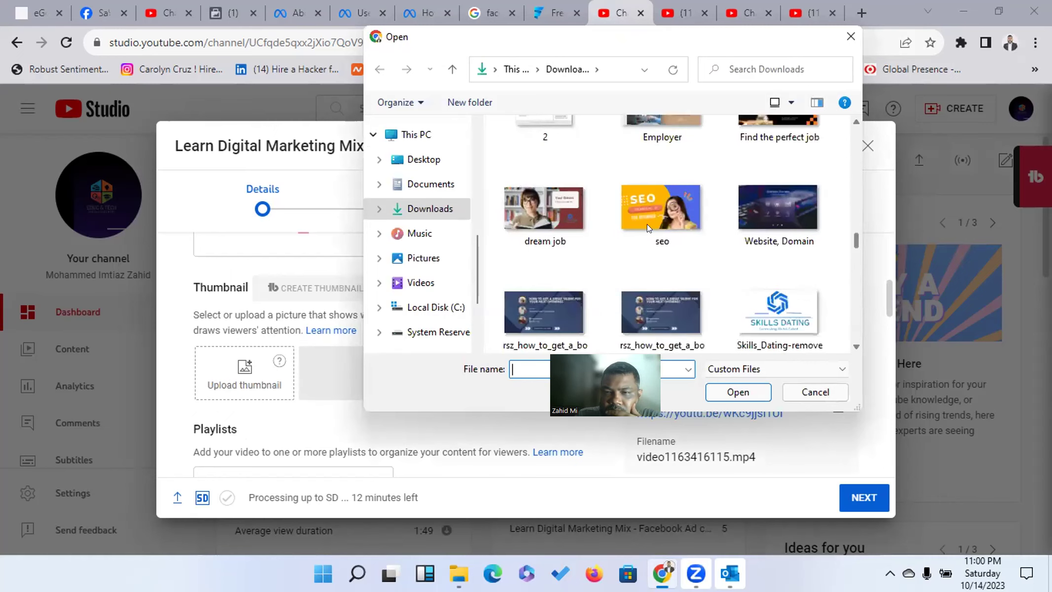
pyautogui.doubleClick(645, 216)
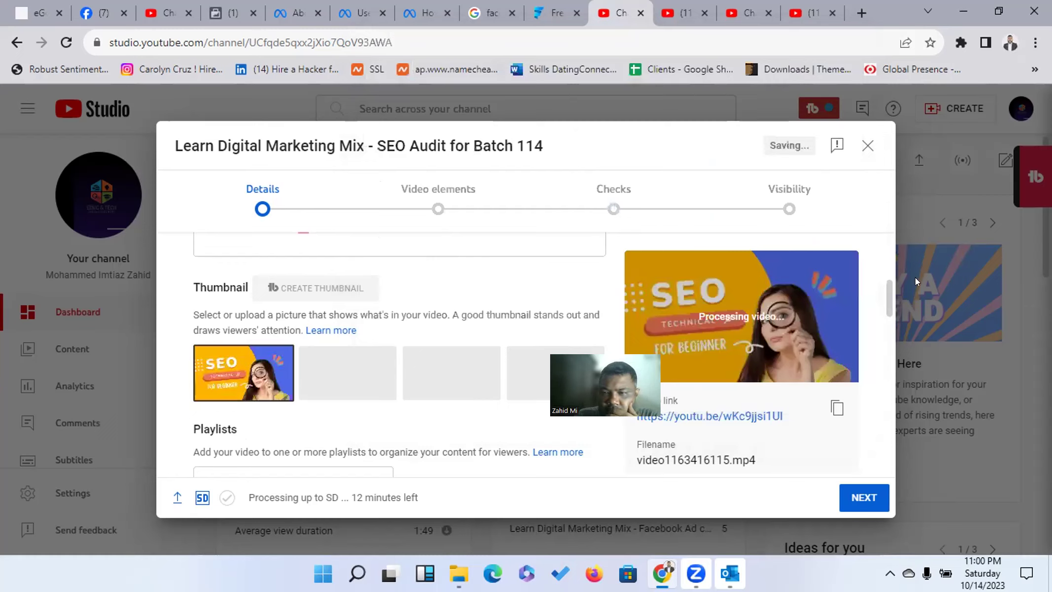
pyautogui.scroll(-5, 890, 301)
# Step: Open the Playlists Select list (Batch 114, Batch 98, Digital Marketing Strategy) and reveal the NEW PLAYLIST options
pyautogui.click(890, 288)
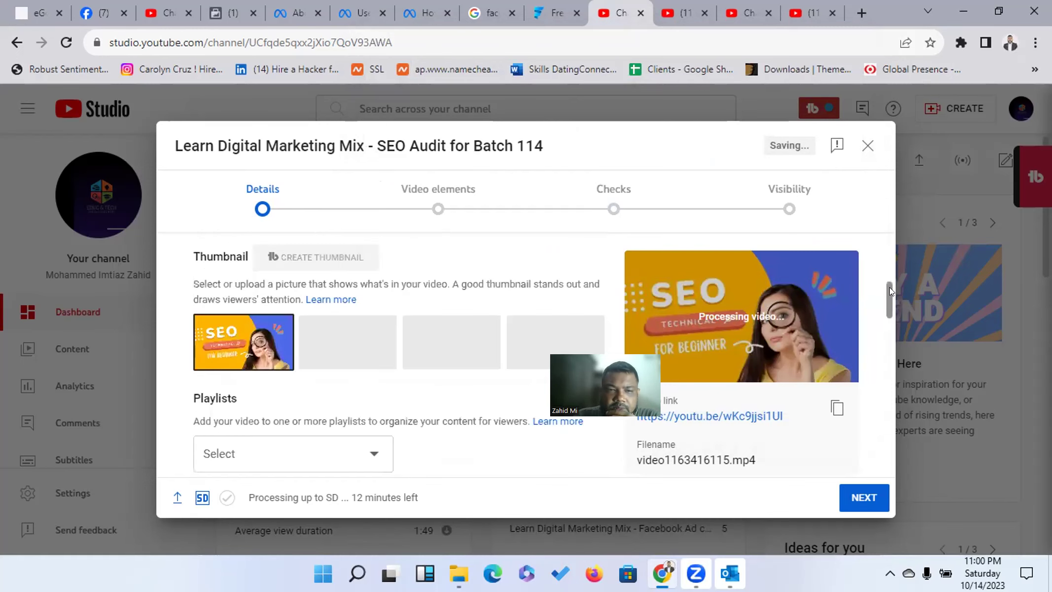
pyautogui.scroll(-2, 891, 291)
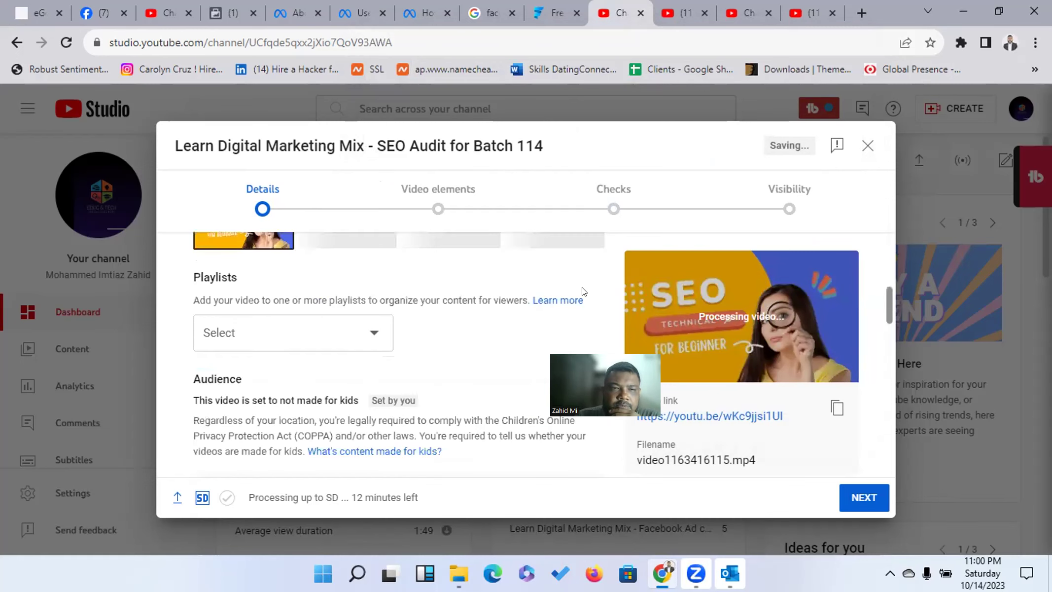
pyautogui.click(363, 331)
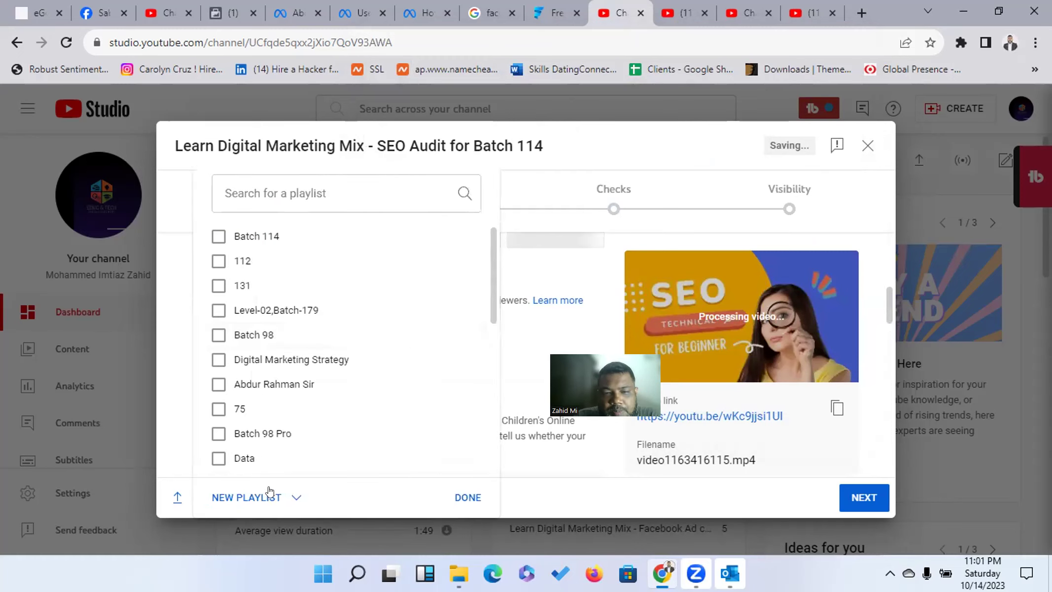
pyautogui.click(268, 493)
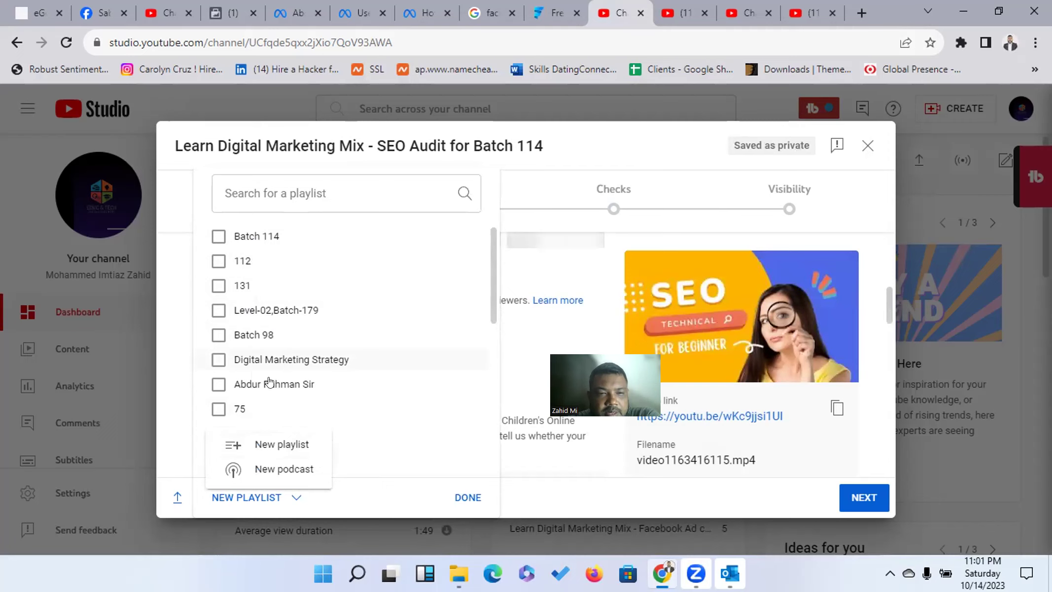
# Step: Start a new Public playlist titled 'SEO Audit'
pyautogui.click(270, 446)
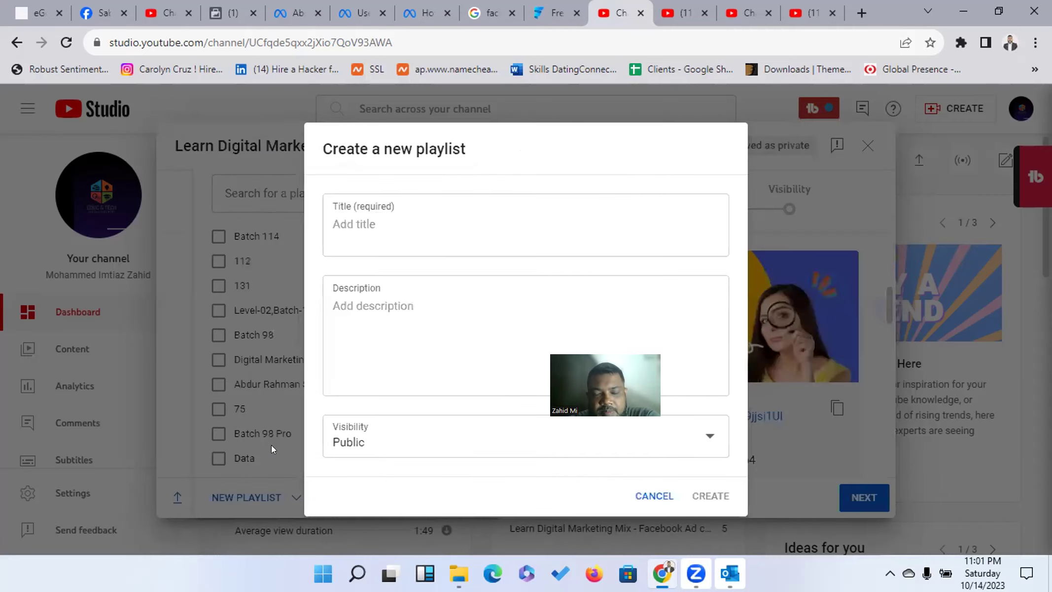
pyautogui.click(344, 215)
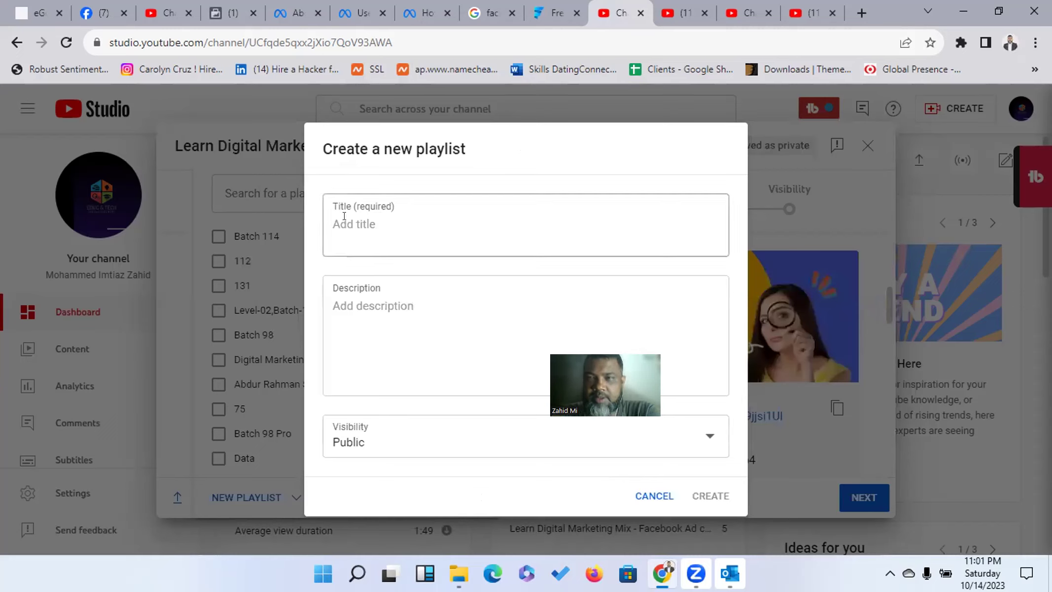
pyautogui.click(344, 216)
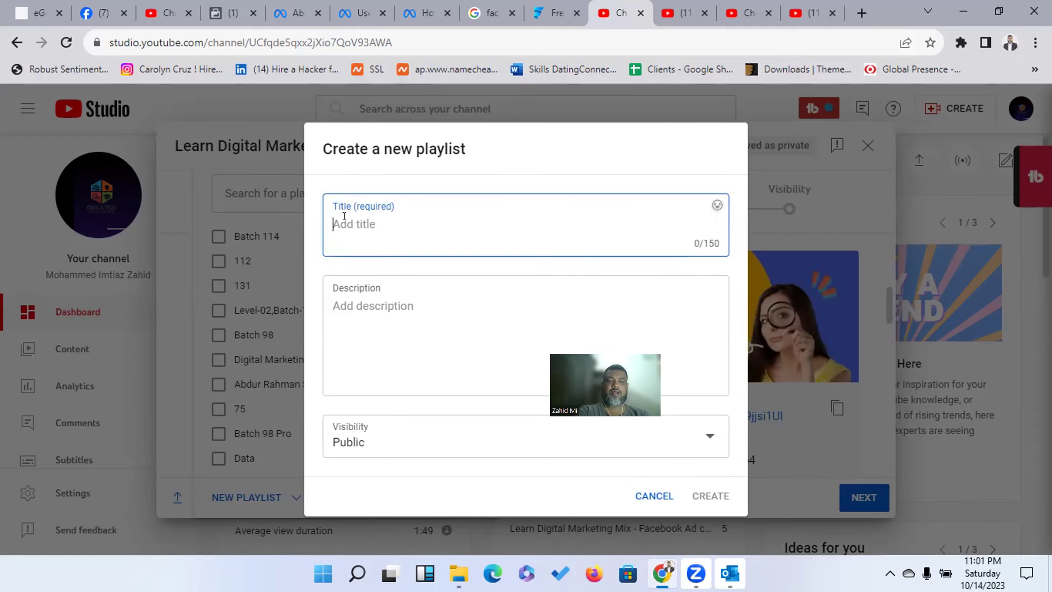
pyautogui.write('S')
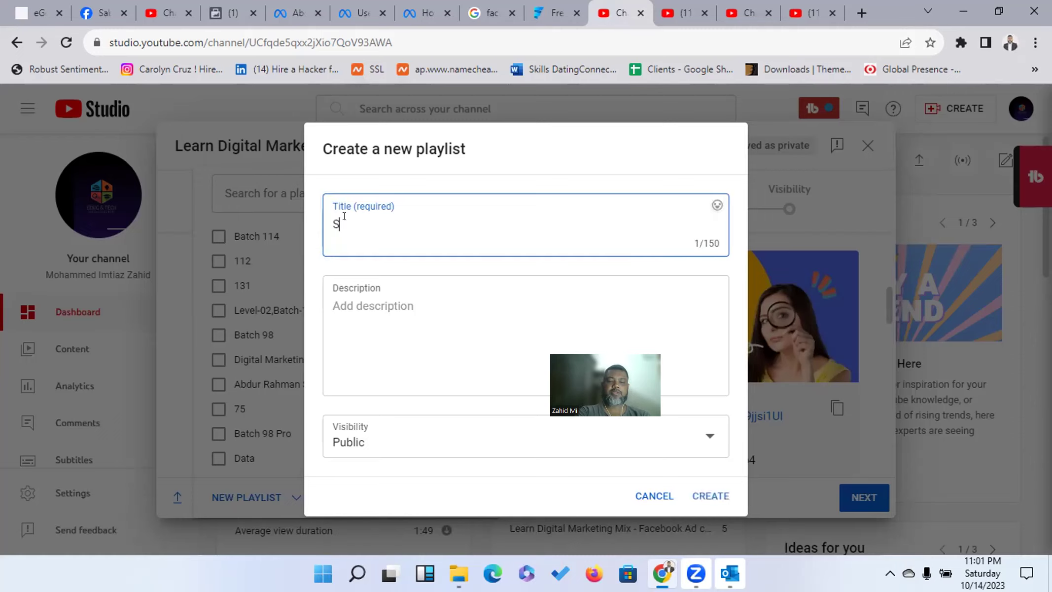
pyautogui.write('EO Audit')
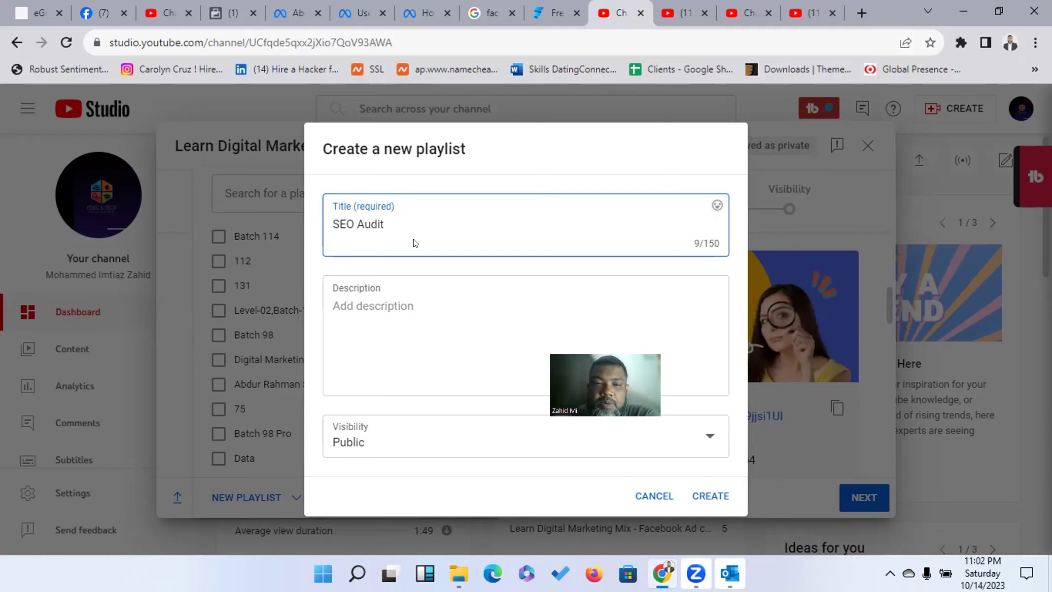
pyautogui.click(342, 294)
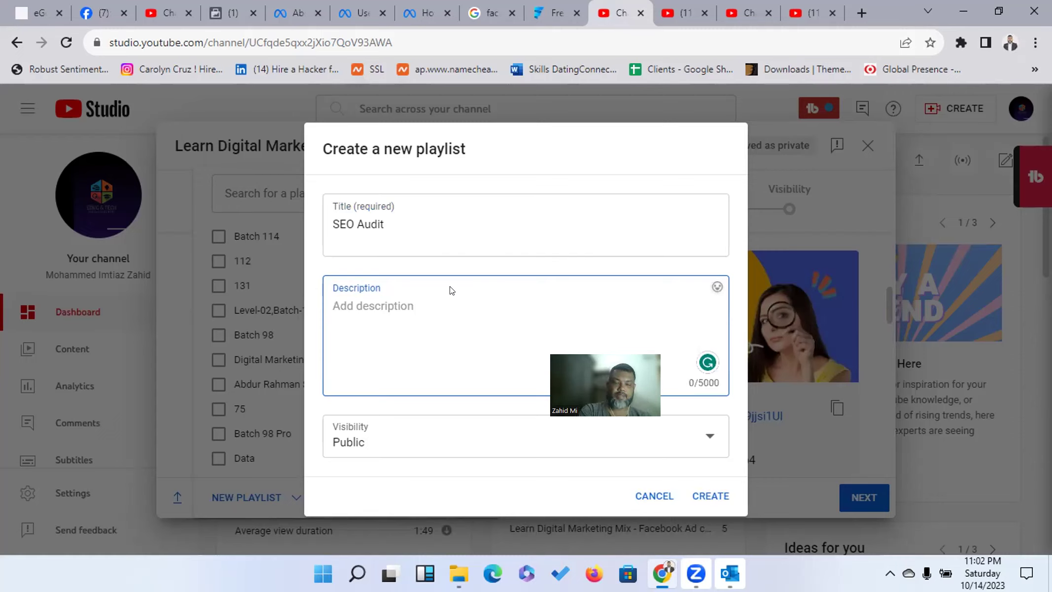
# Step: Write the description 'In this playlist you will get all SEO Audit's lectures…' about auditing somebody else's URL
pyautogui.write('In this ')
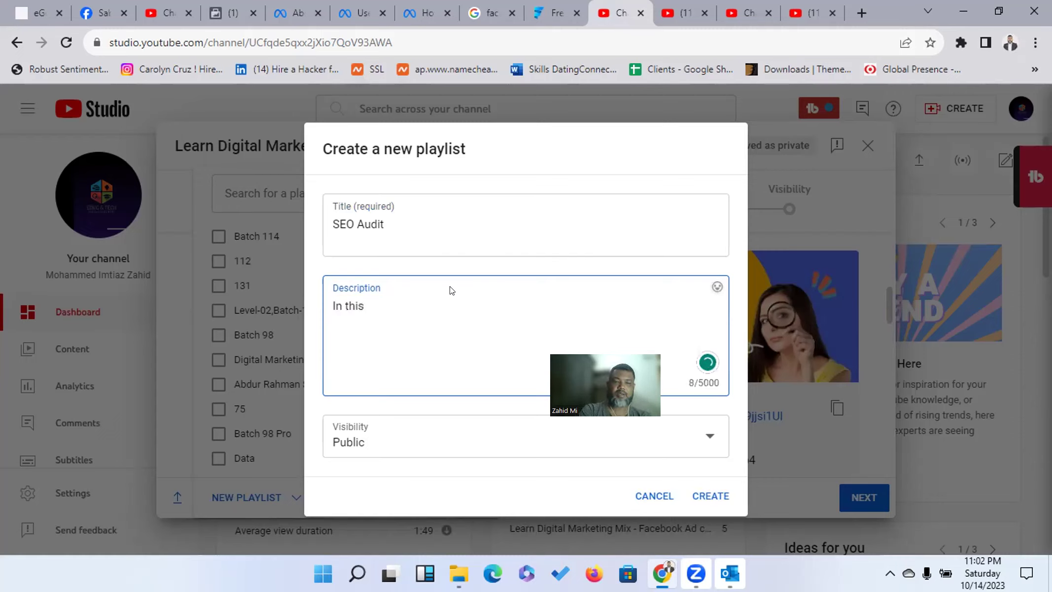
pyautogui.write('play')
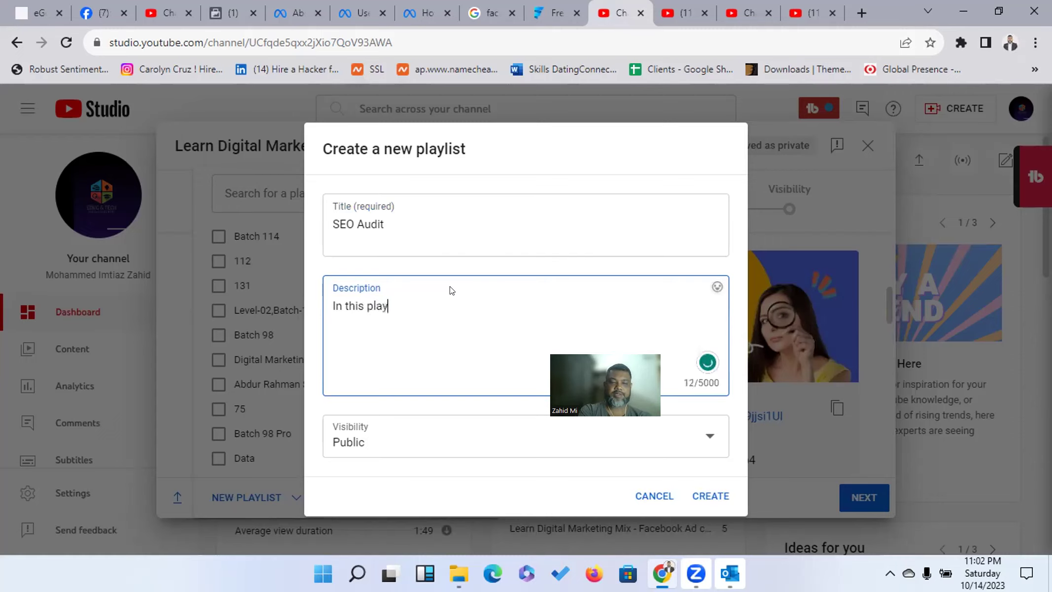
pyautogui.write('list y')
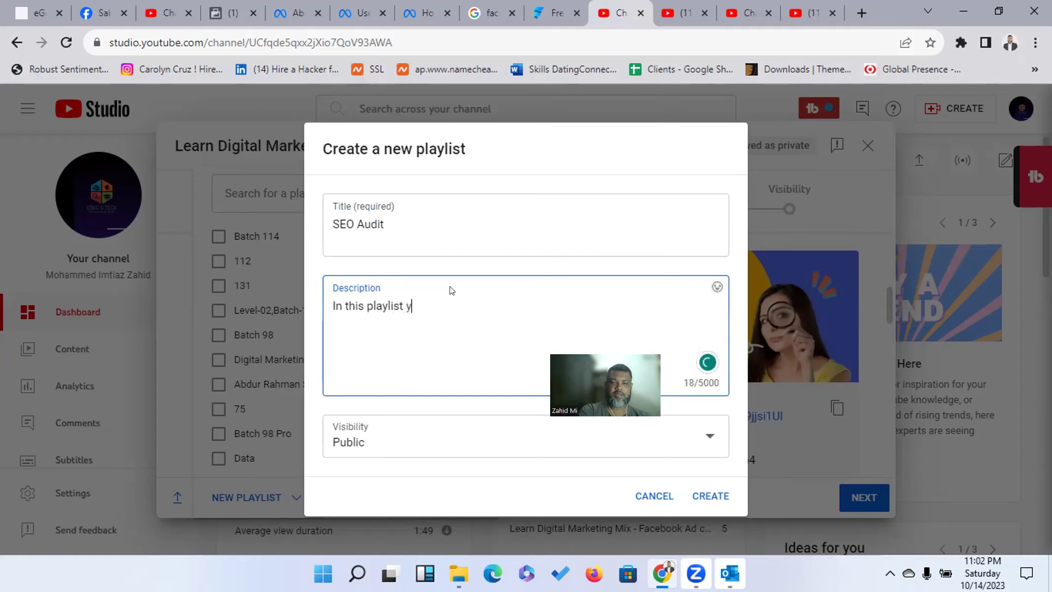
pyautogui.write('ou will get')
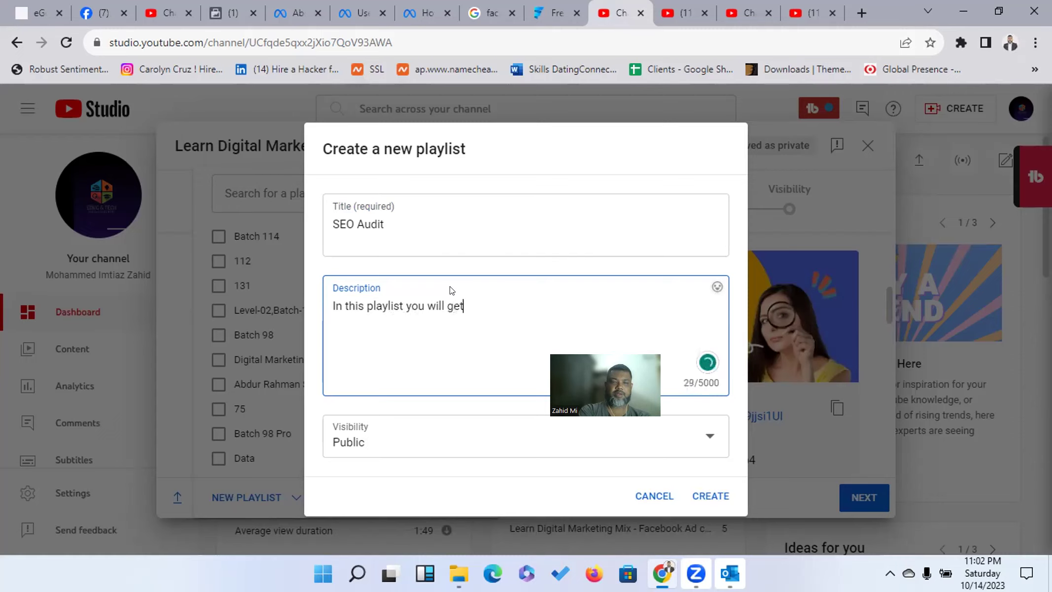
pyautogui.write(' all SEO ')
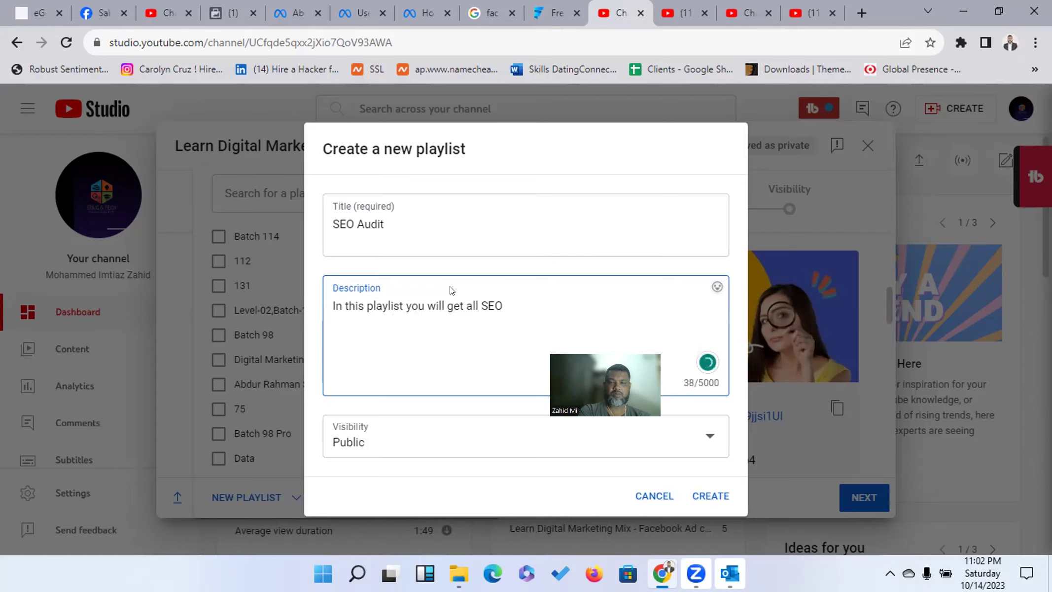
pyautogui.write('Audit')
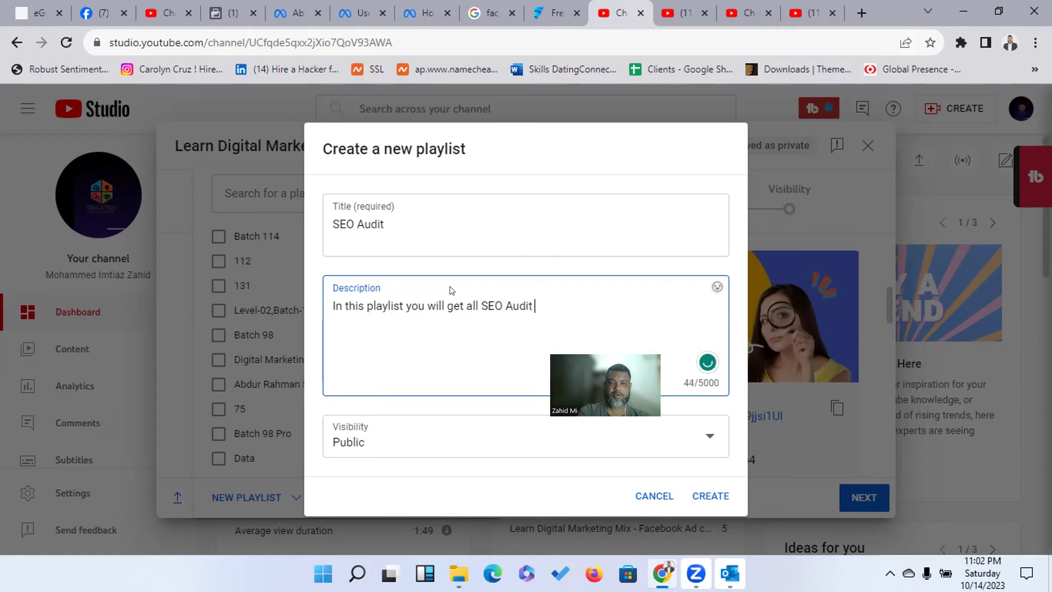
pyautogui.write("'s")
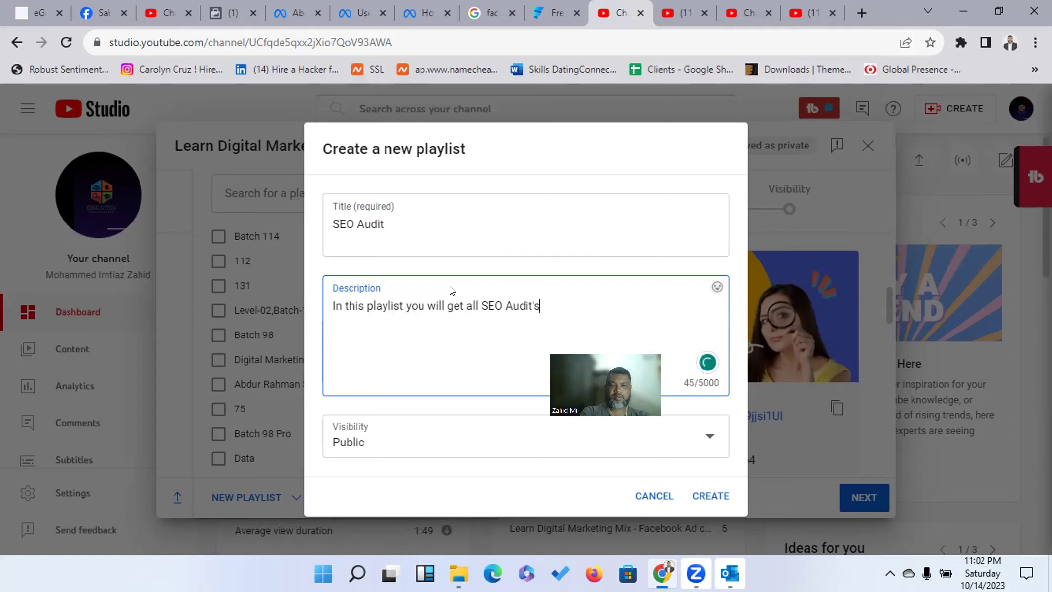
pyautogui.write(' lectur')
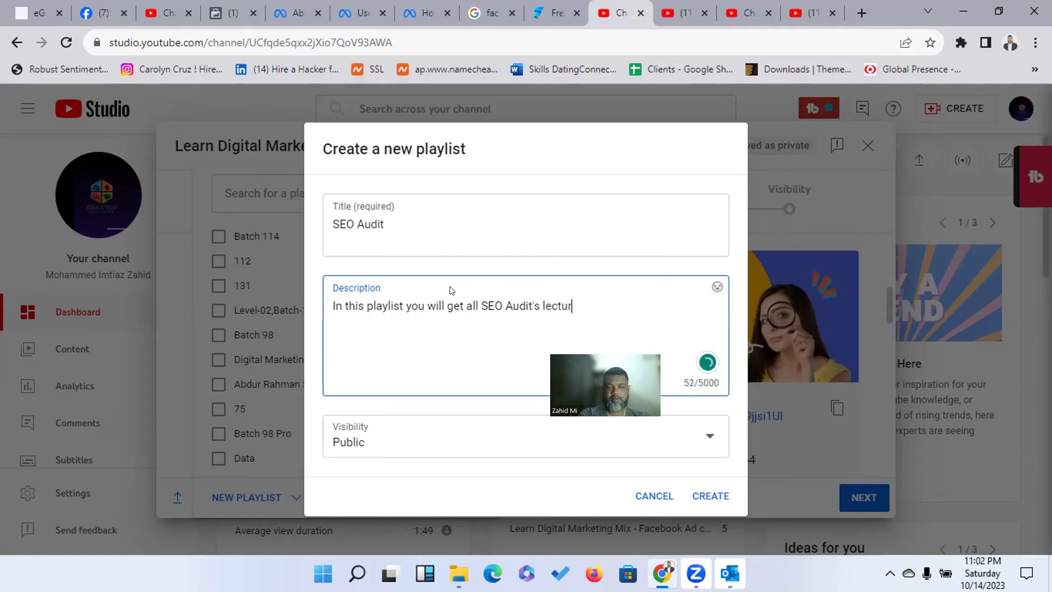
pyautogui.write('es. ')
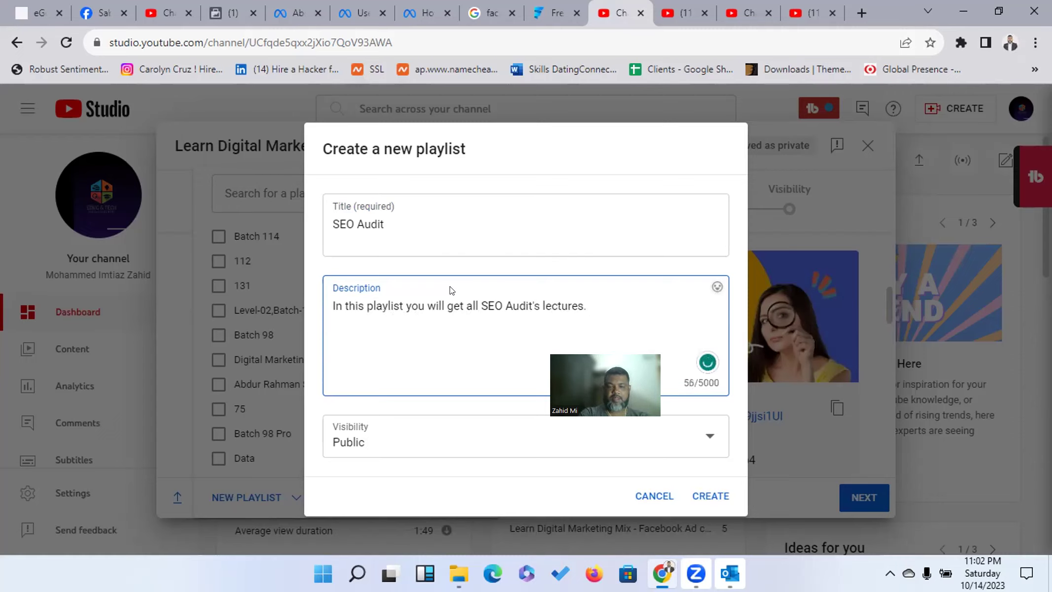
pyautogui.write('I have shown ')
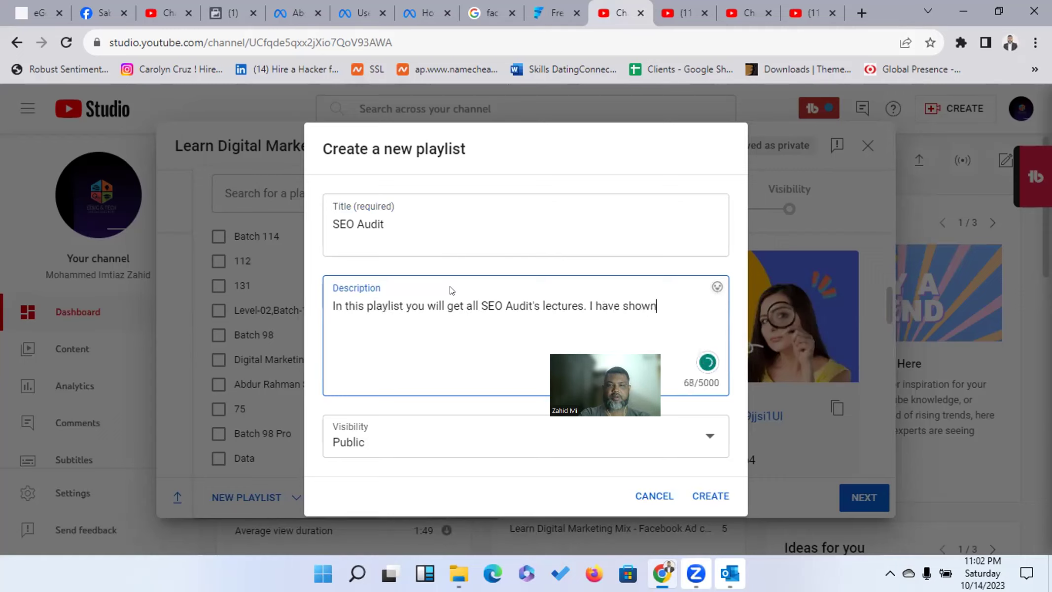
pyautogui.write('here ho')
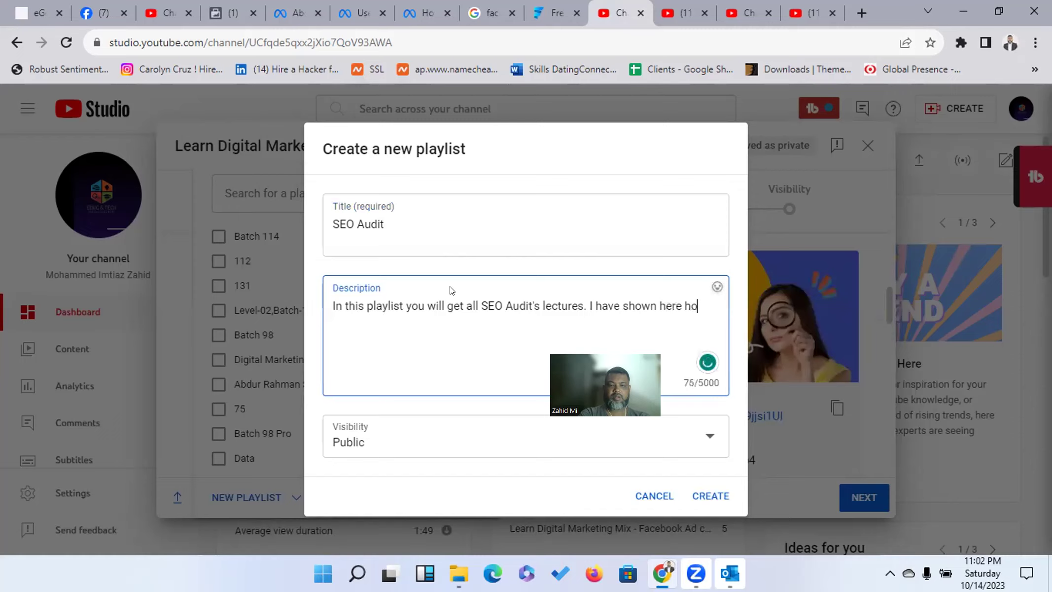
pyautogui.write('w to')
pyautogui.press('BackSpace')
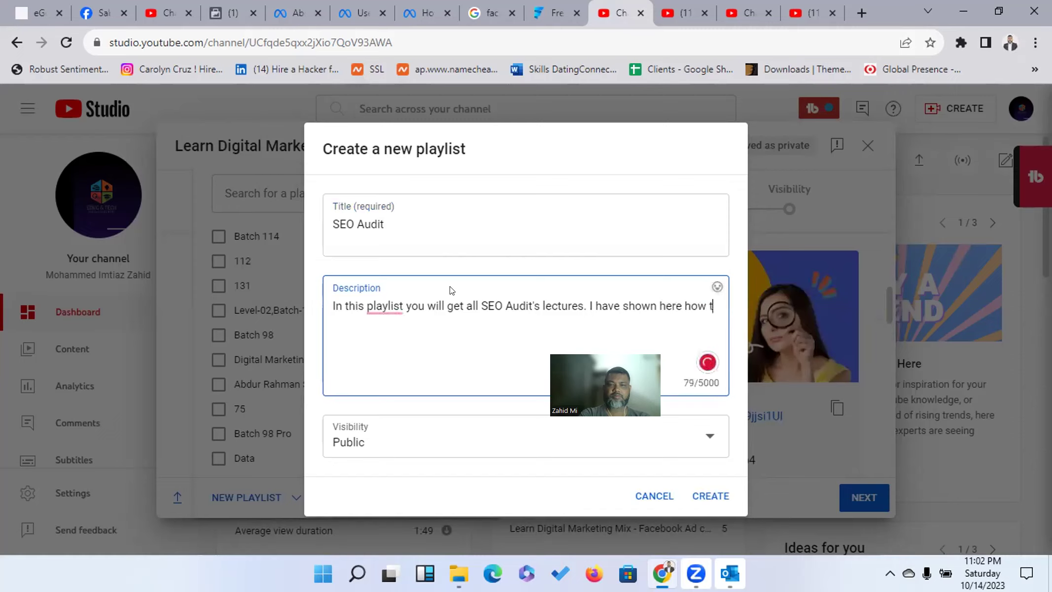
pyautogui.write('o d')
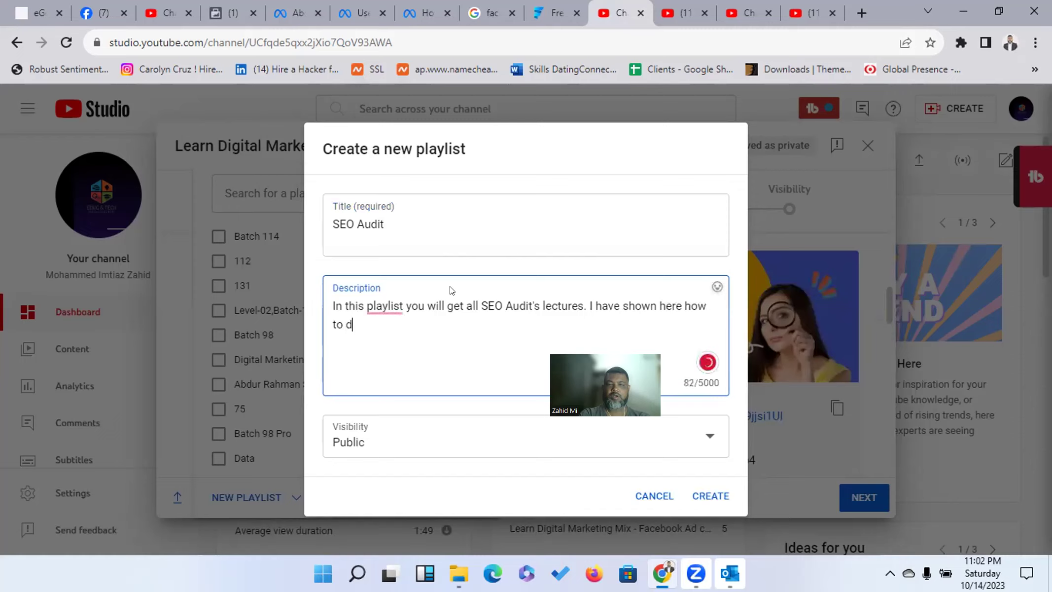
pyautogui.write('o SEO Auditing ')
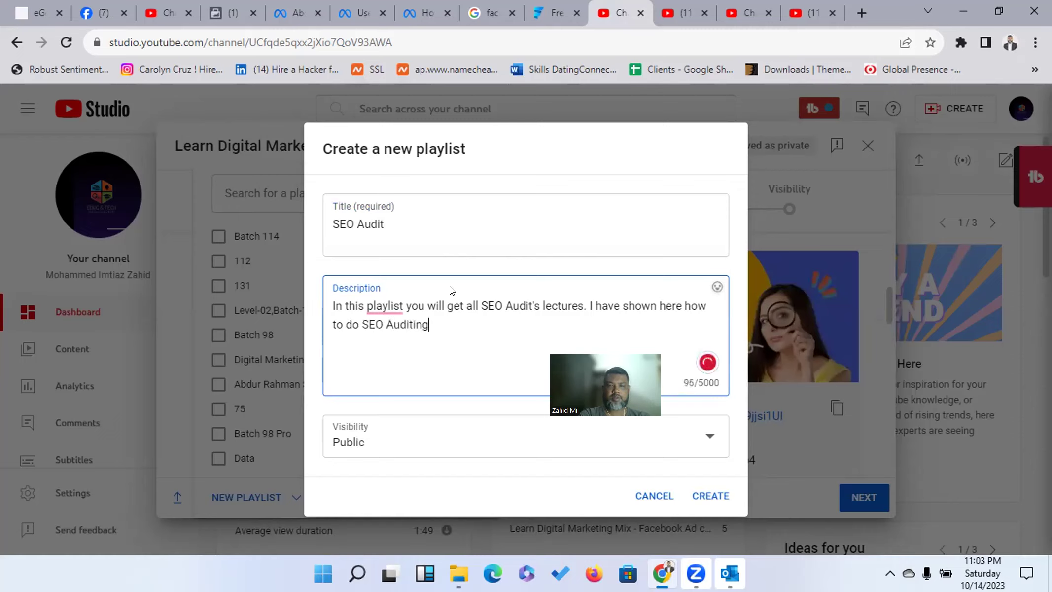
pyautogui.write('by isi')
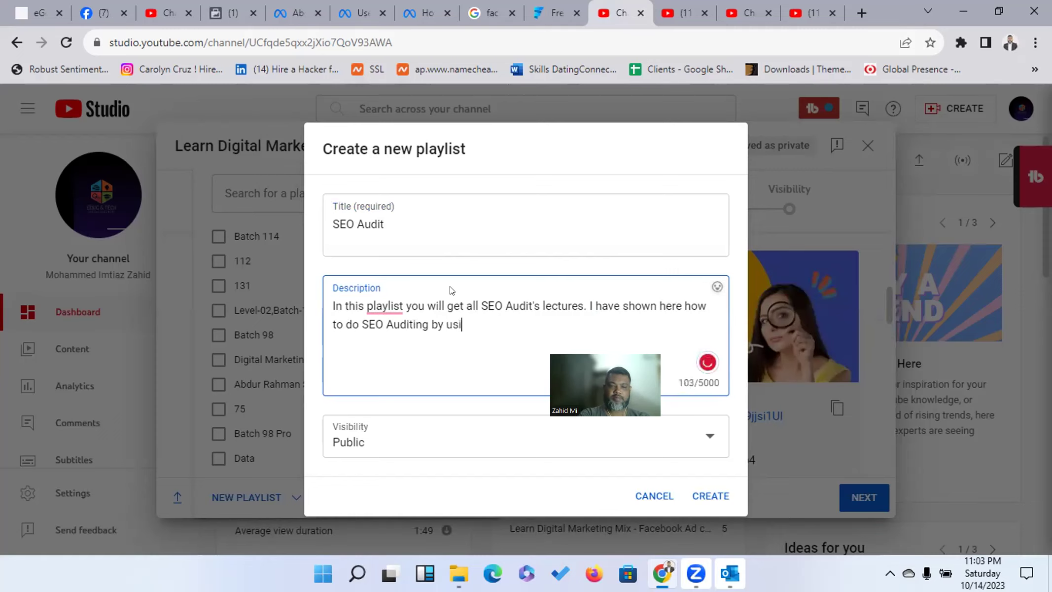
pyautogui.write('ng somebl')
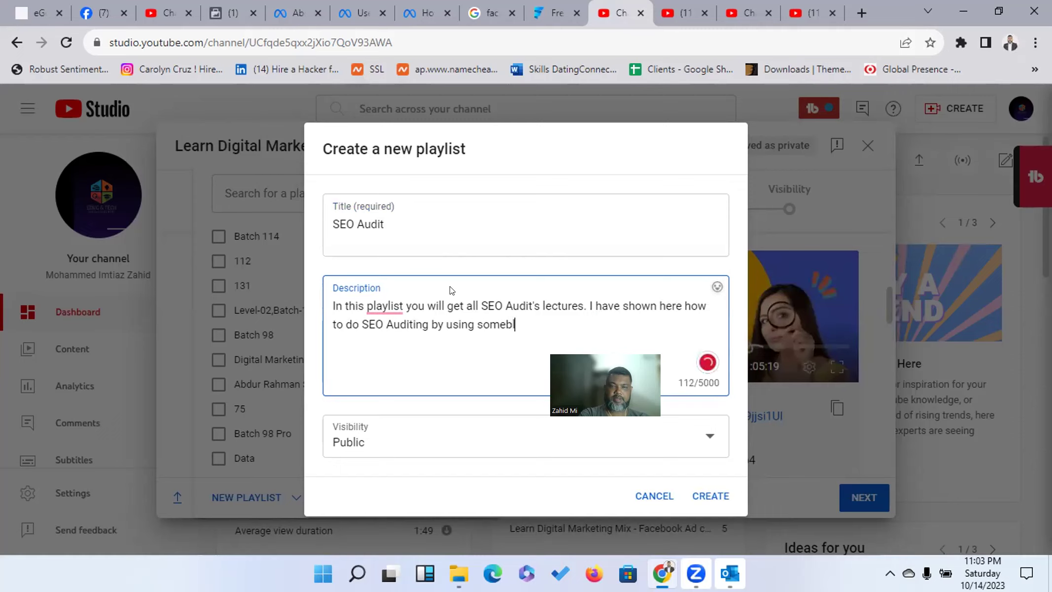
pyautogui.press('BackSpace')
pyautogui.write('ody else ')
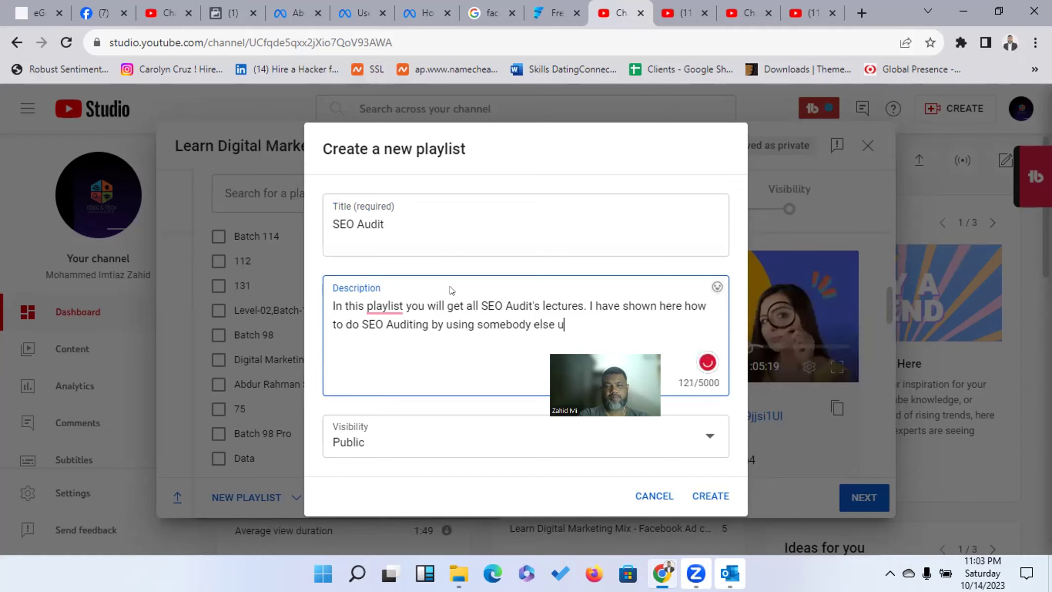
pyautogui.write('URL.')
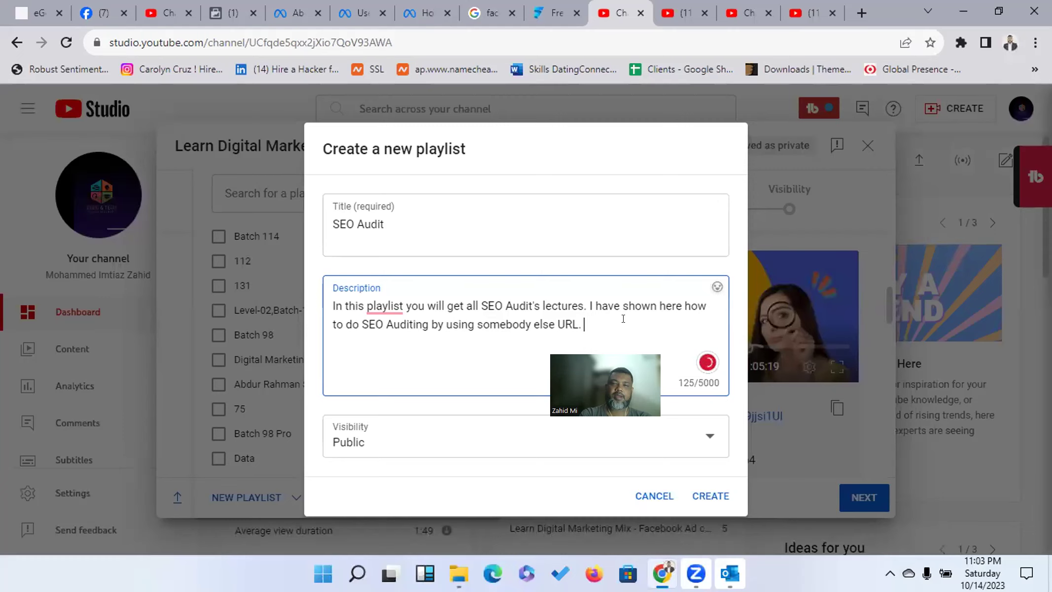
pyautogui.press('Return')
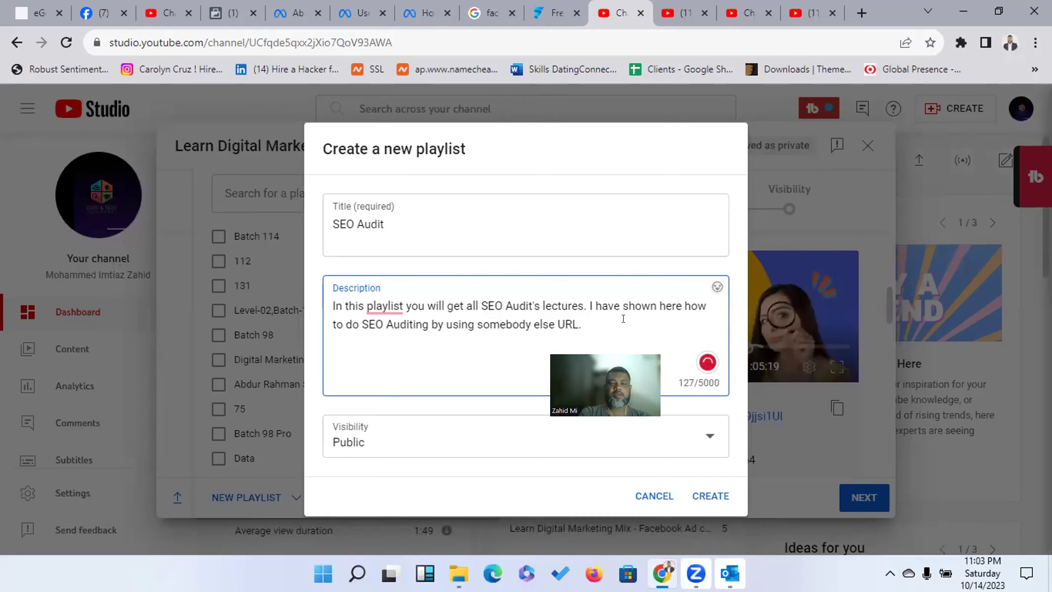
# Step: Add 'Keywords' and 'Domain' as separate lines in the playlist description
pyautogui.write('Keywo')
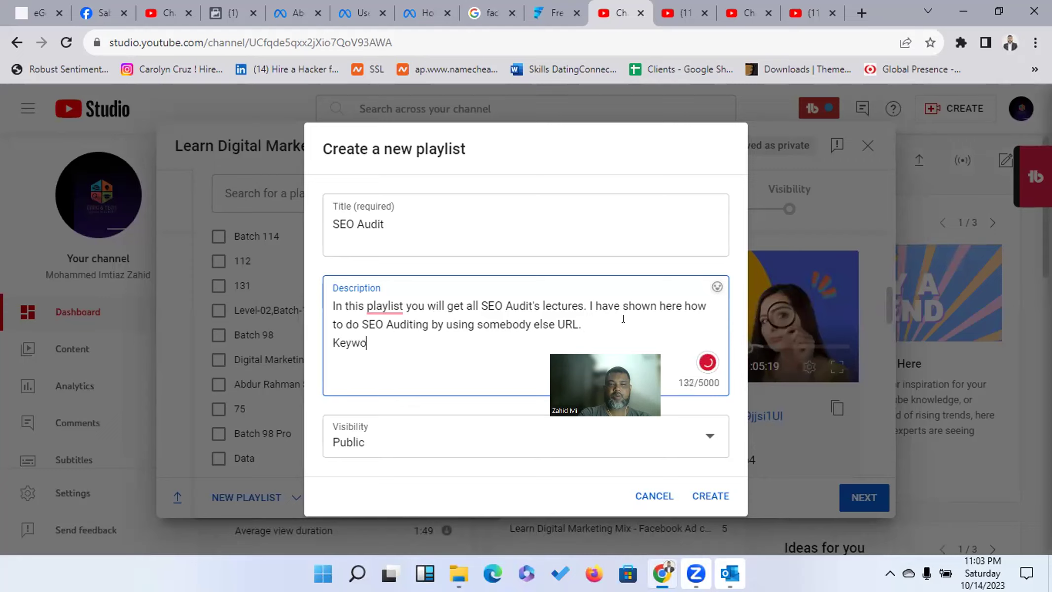
pyautogui.write('rds')
pyautogui.press('Return')
pyautogui.write('URL')
pyautogui.press('BackSpace')
pyautogui.press('BackSpace')
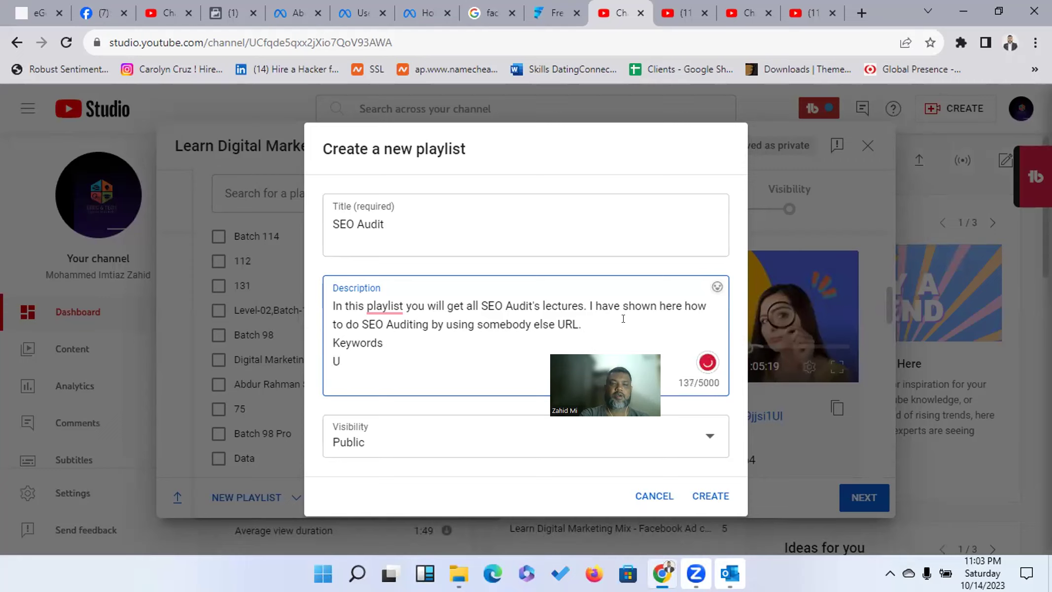
pyautogui.press('BackSpace')
pyautogui.write('Domain')
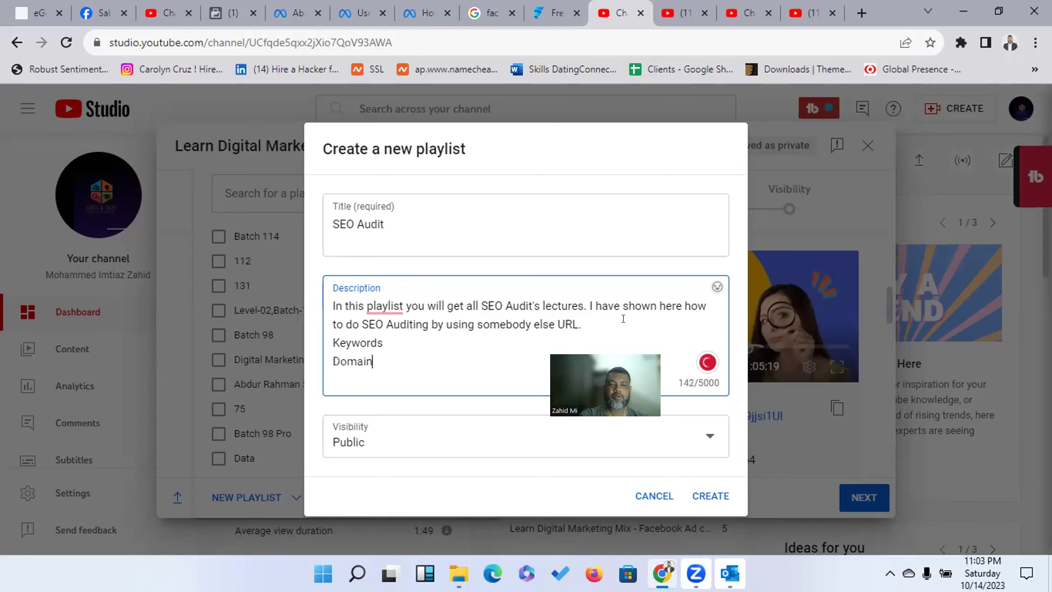
pyautogui.press('Return')
# Step: Add 'Competitors Domain', 'URL Link' and 'Difficulty Level' as further description lines
pyautogui.write('C')
pyautogui.write('Omp')
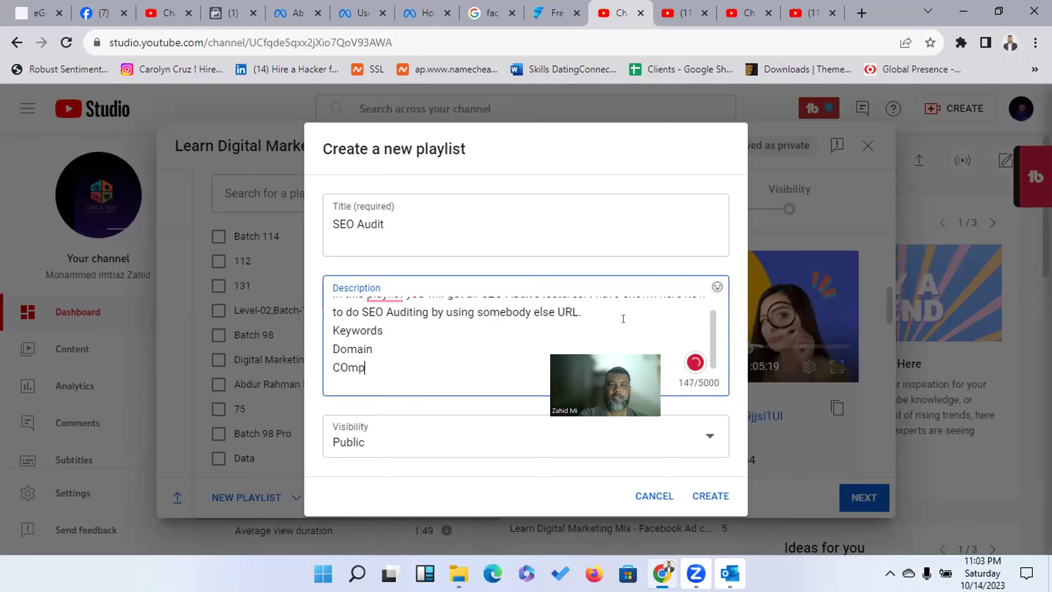
pyautogui.press('BackSpace')
pyautogui.press('BackSpace')
pyautogui.press('BackSpace')
pyautogui.write('ompet')
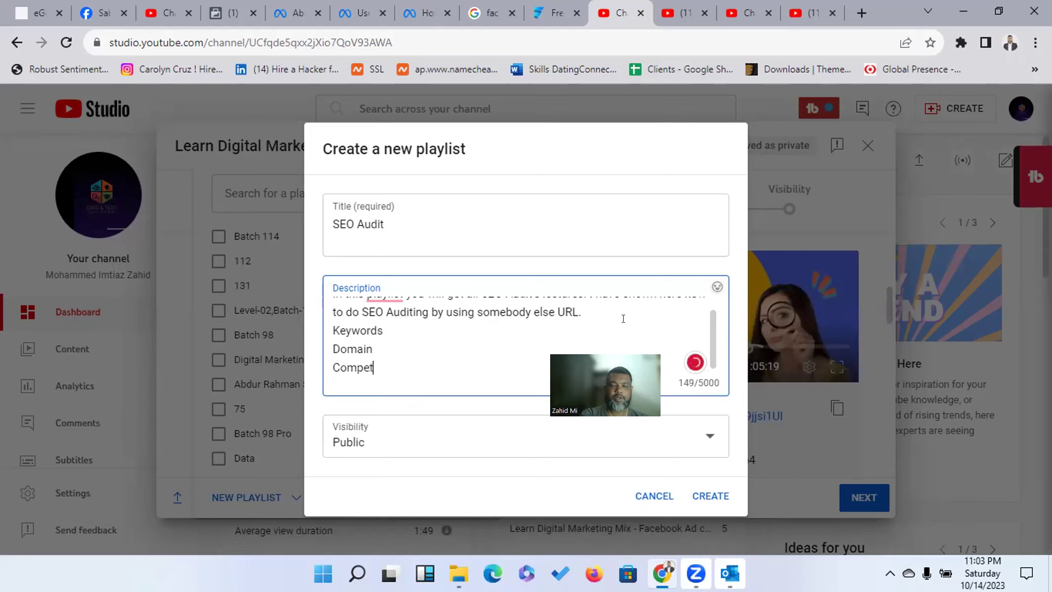
pyautogui.write('itors Domain')
pyautogui.press('Return')
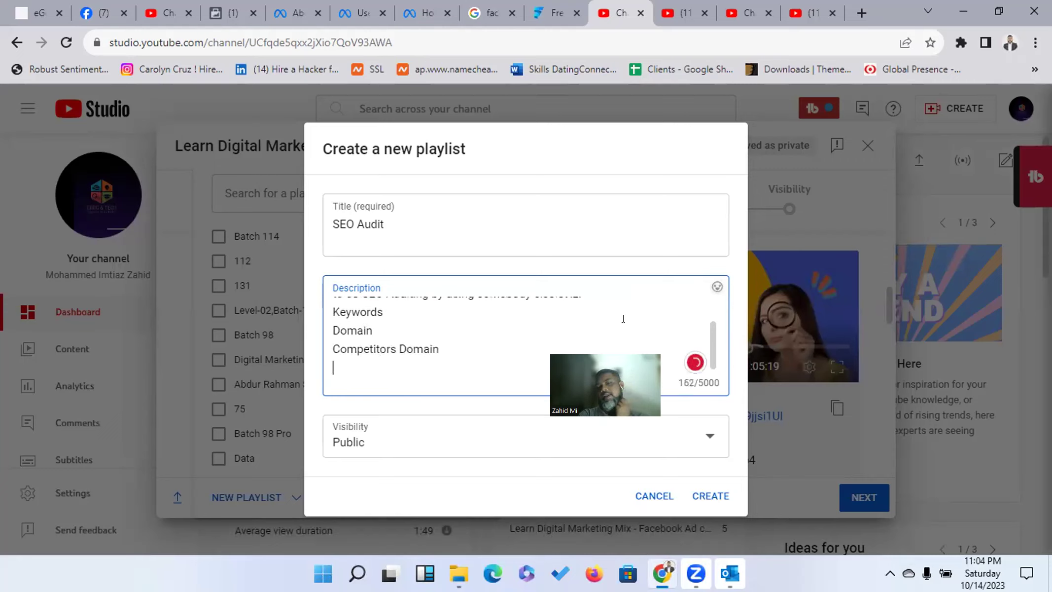
pyautogui.write('URL LIn')
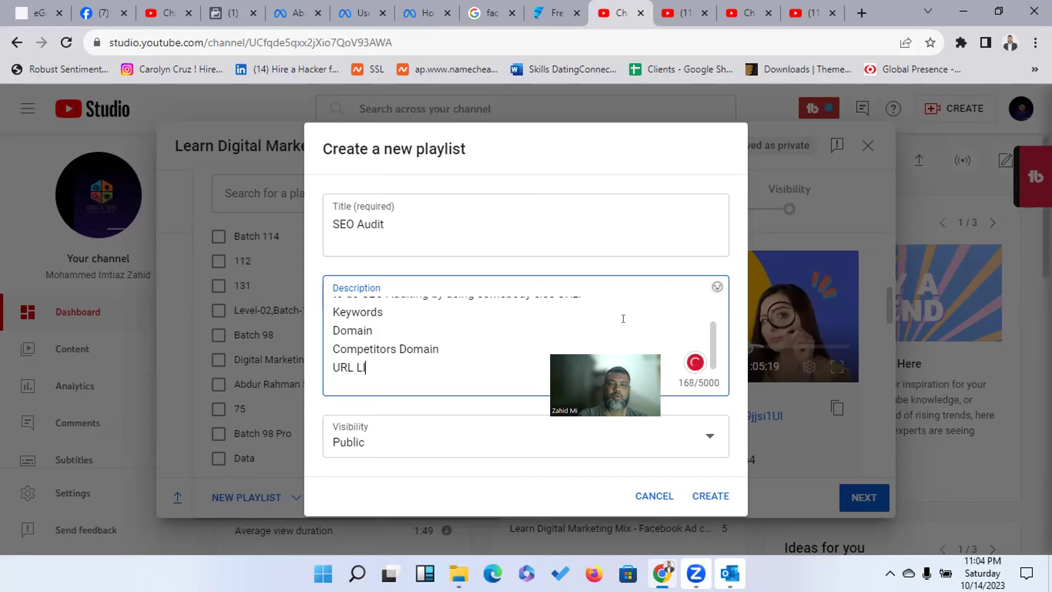
pyautogui.write('k')
pyautogui.press('Return')
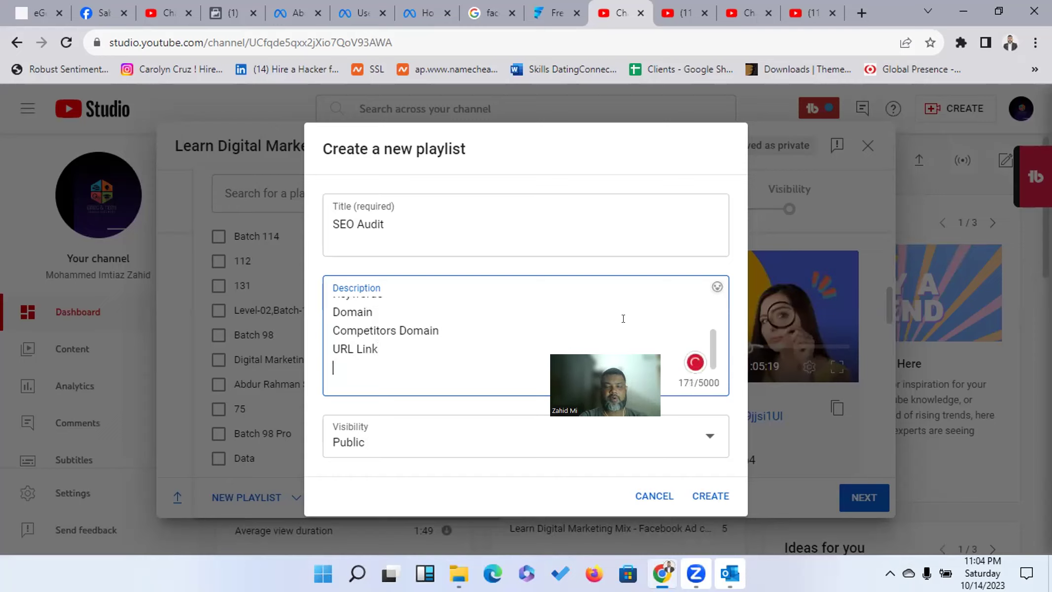
pyautogui.write('Difficul')
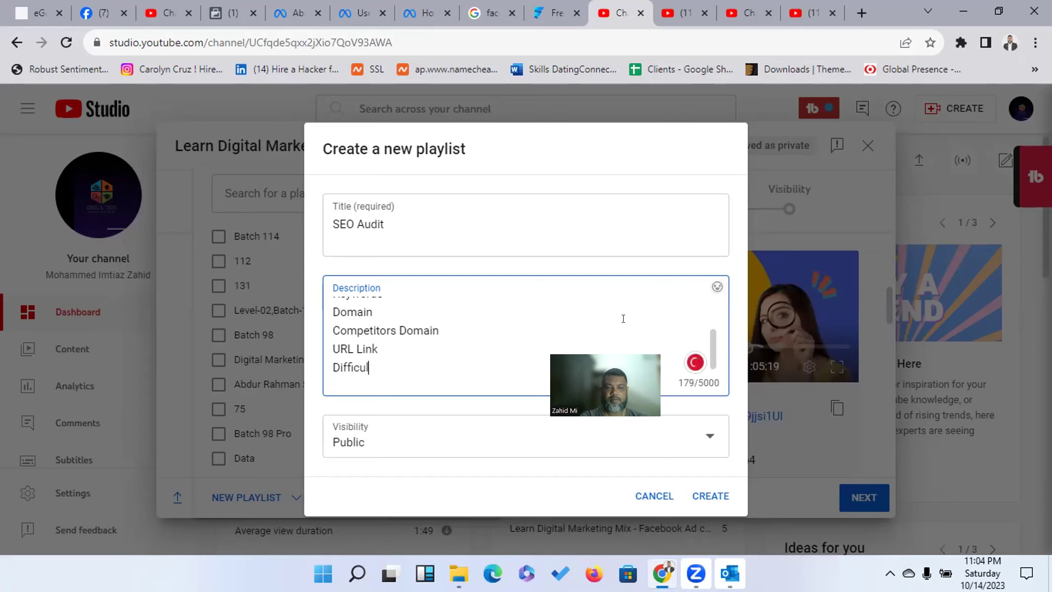
pyautogui.write('ty Level')
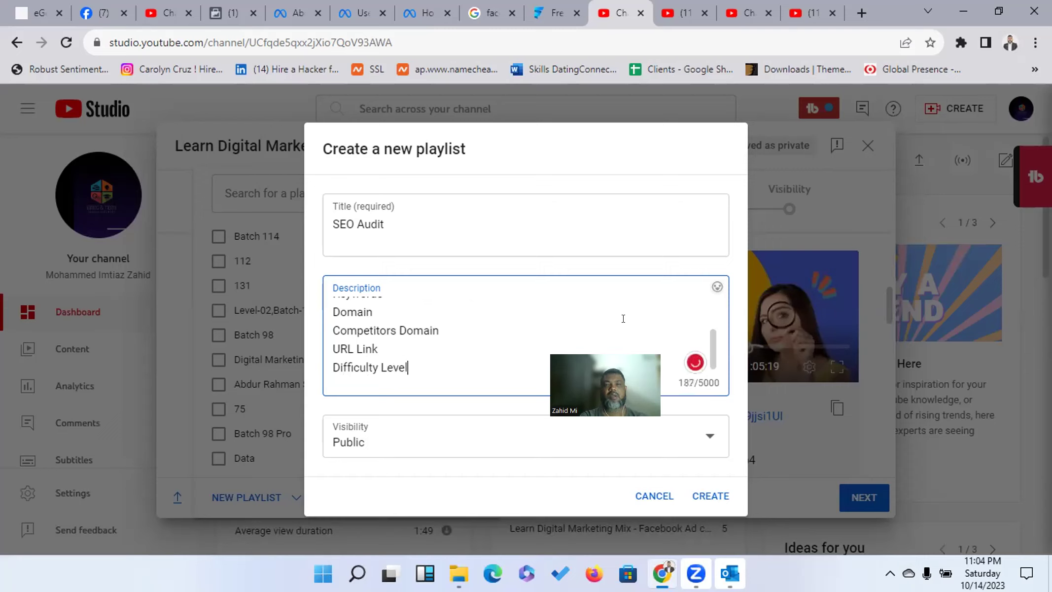
pyautogui.press('Return')
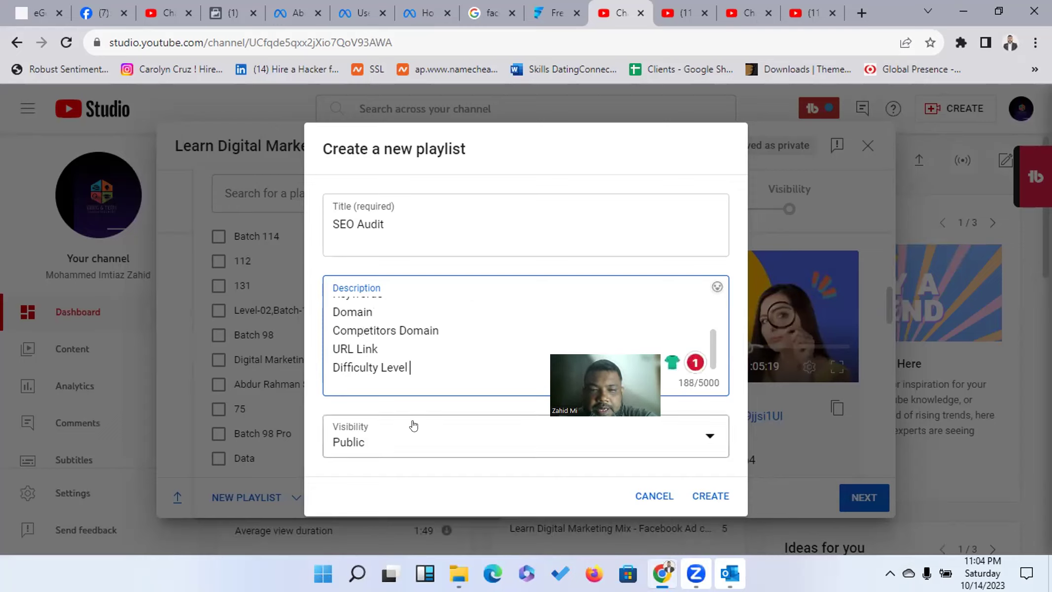
# Step: Confirm Public visibility and create the SEO Audit playlist
pyautogui.click(465, 452)
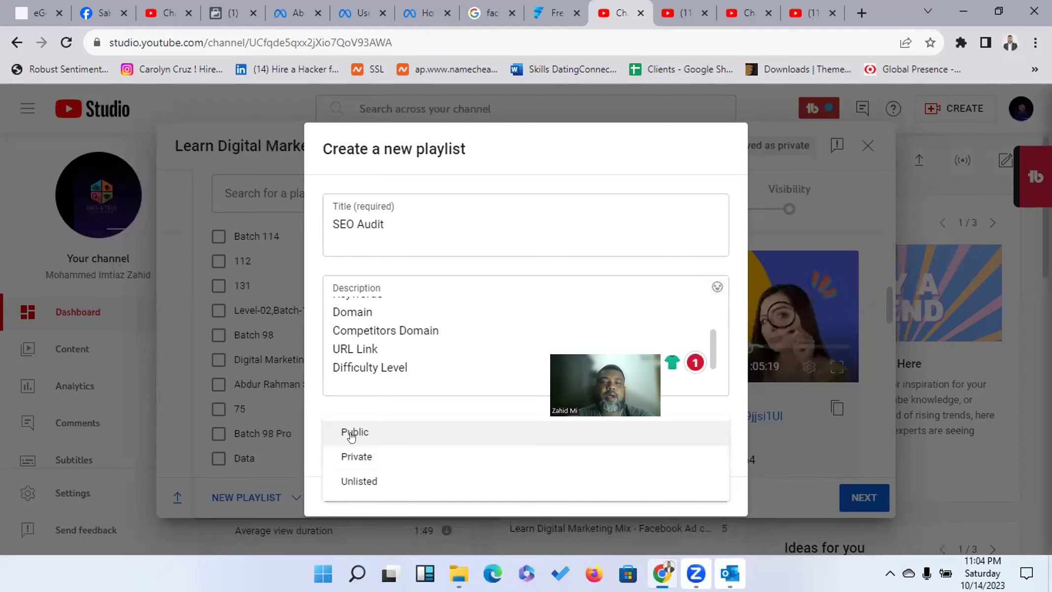
pyautogui.click(344, 439)
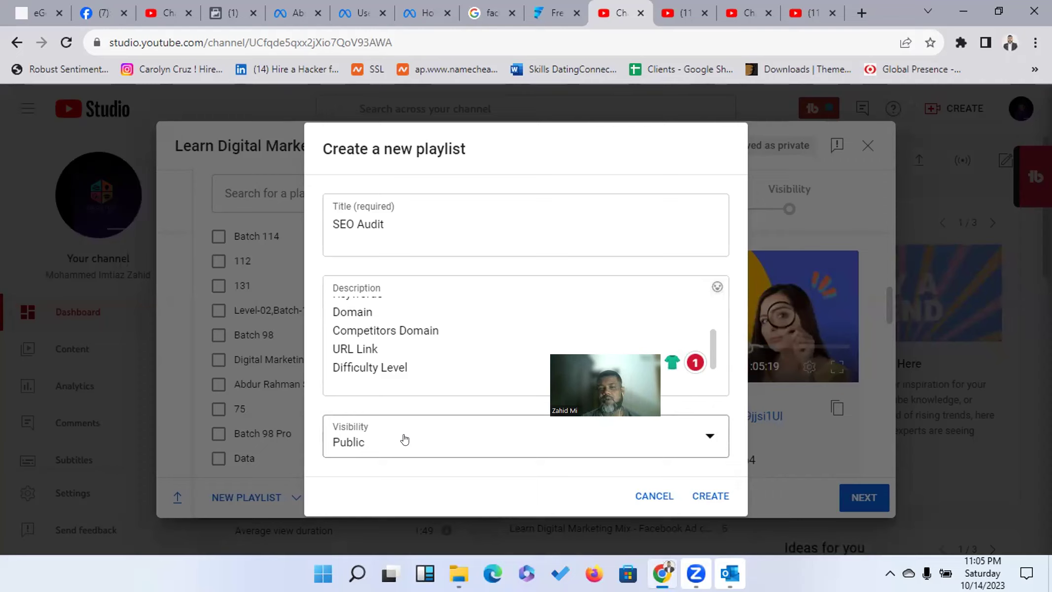
pyautogui.click(404, 438)
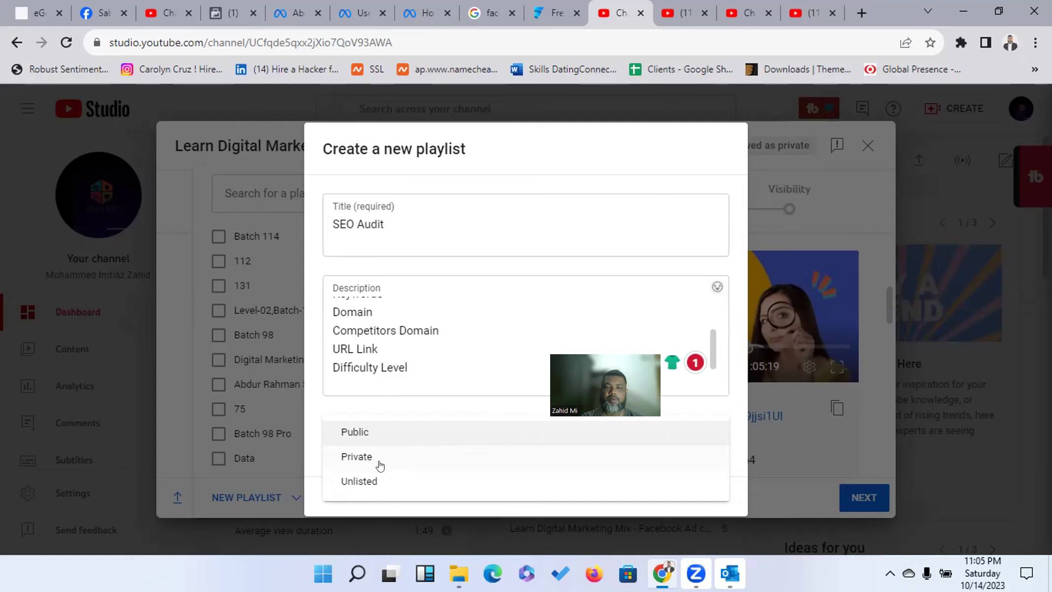
pyautogui.click(355, 432)
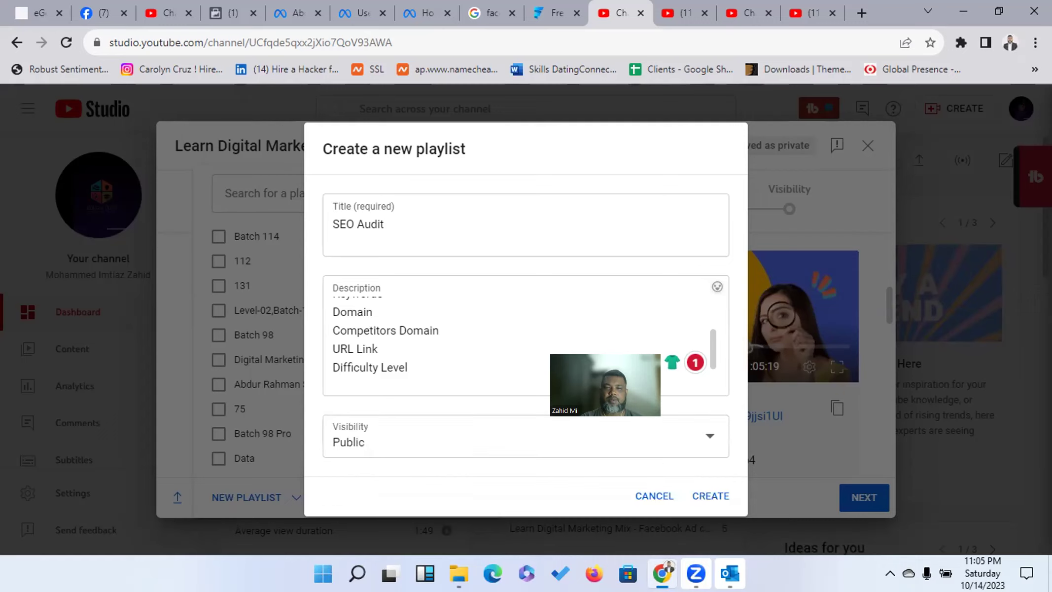
pyautogui.click(701, 489)
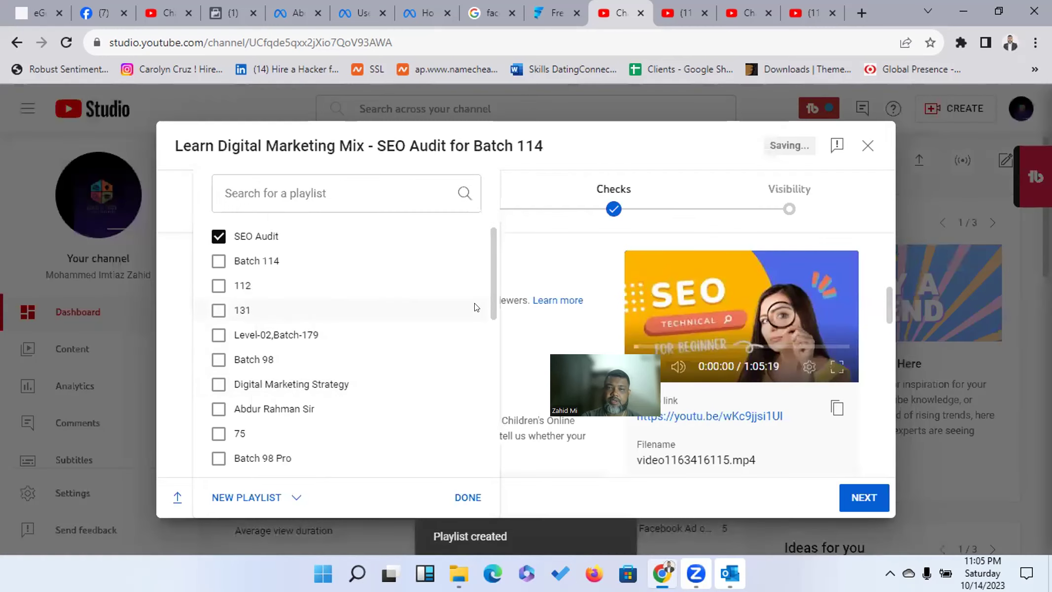
# Step: Keep SEO Audit ticked as the video's playlist, confirm with DONE, and move down to Audience
pyautogui.moveTo(485, 288); pyautogui.dragTo(486, 446)
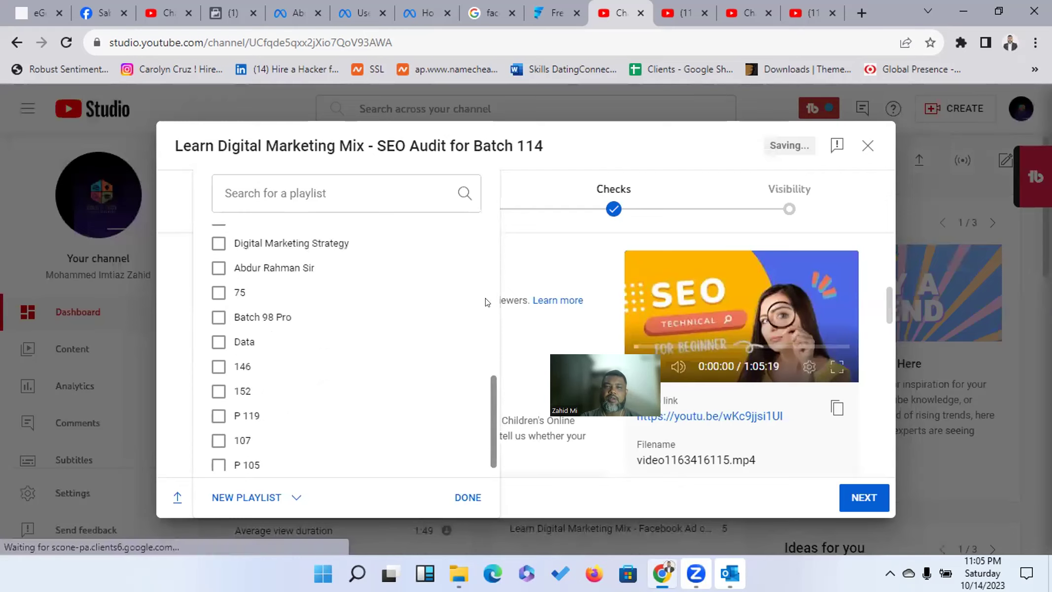
pyautogui.scroll(3, 485, 302)
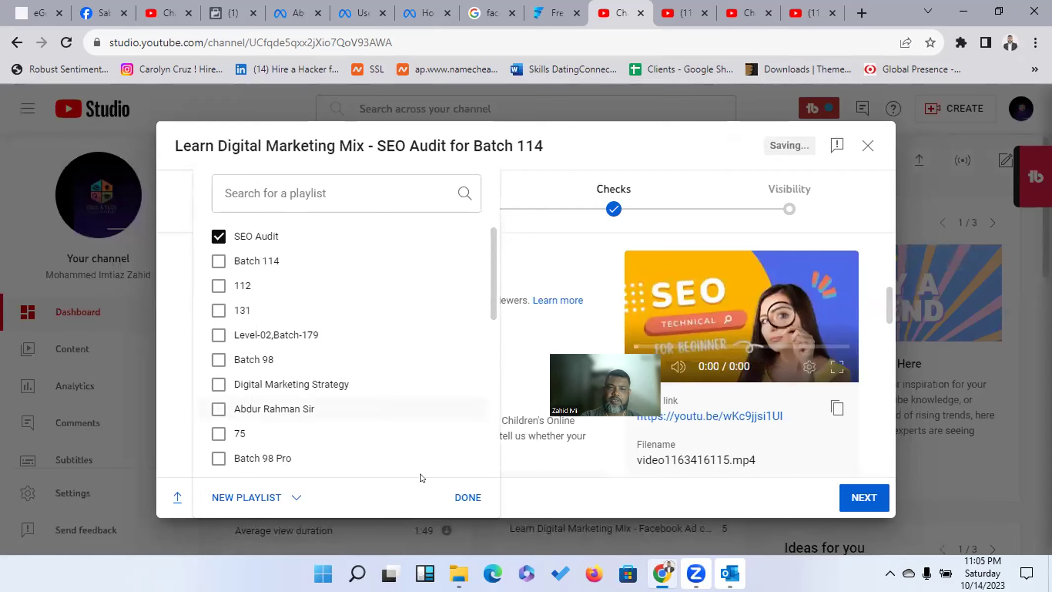
pyautogui.click(466, 495)
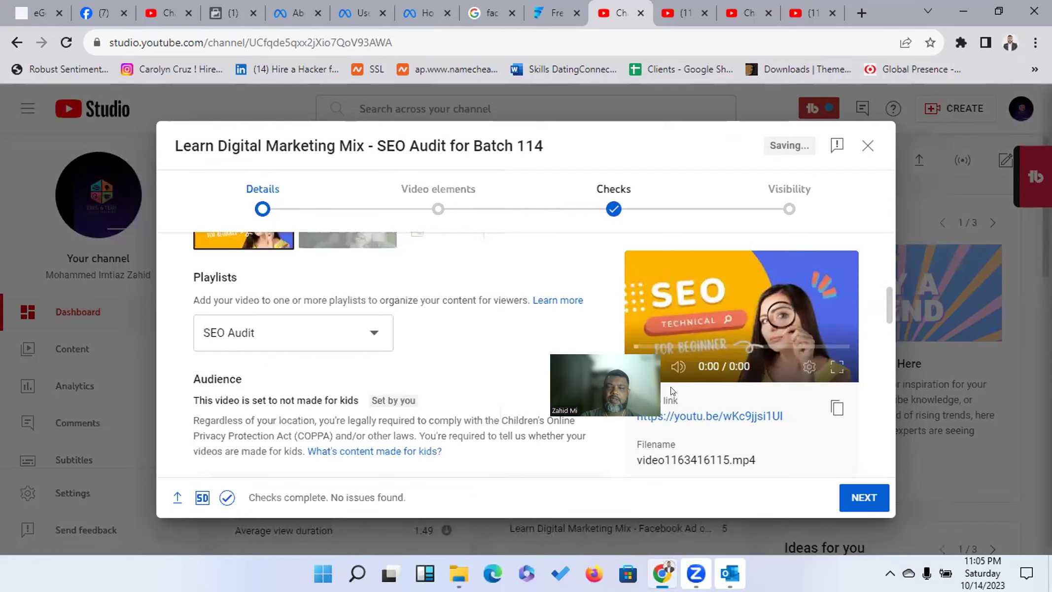
pyautogui.moveTo(886, 300); pyautogui.dragTo(889, 308)
pyautogui.scroll(-1, 889, 307)
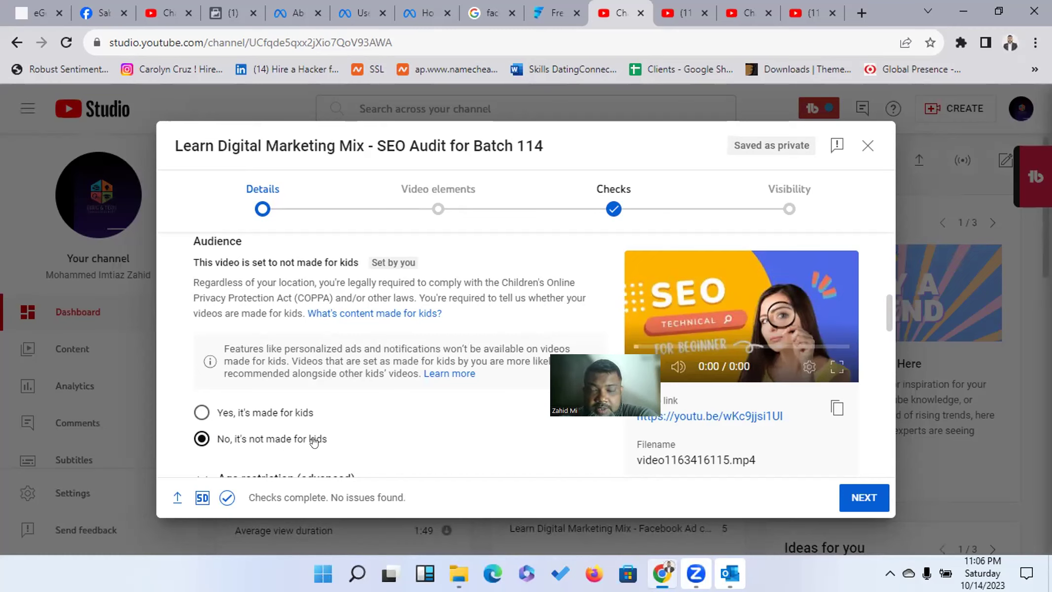
# Step: Leave age restriction at 'No, don't restrict' and mark the video as containing paid promotion
pyautogui.moveTo(886, 312); pyautogui.dragTo(886, 321)
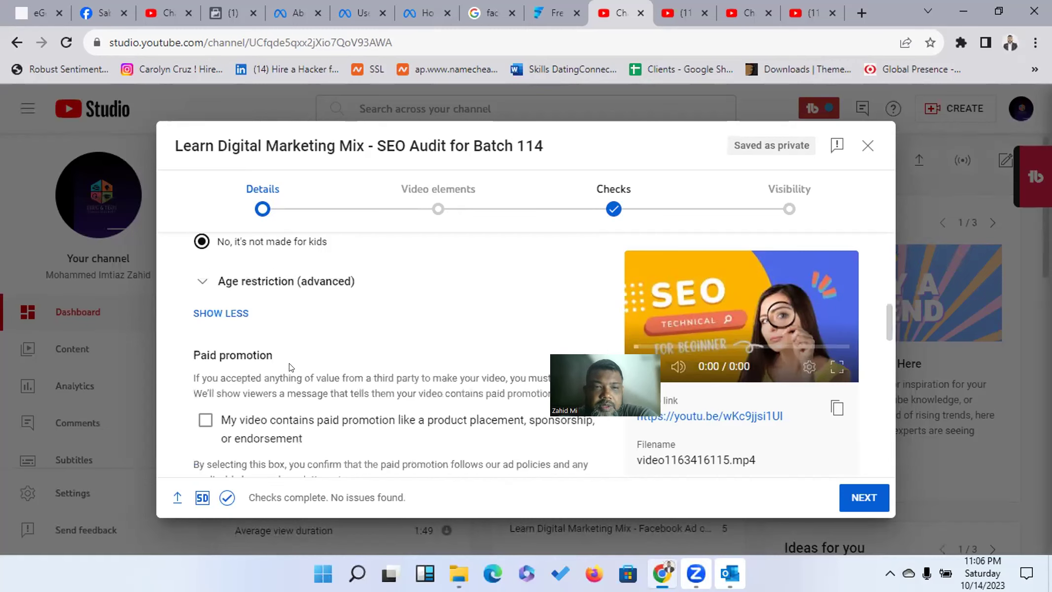
pyautogui.click(202, 281)
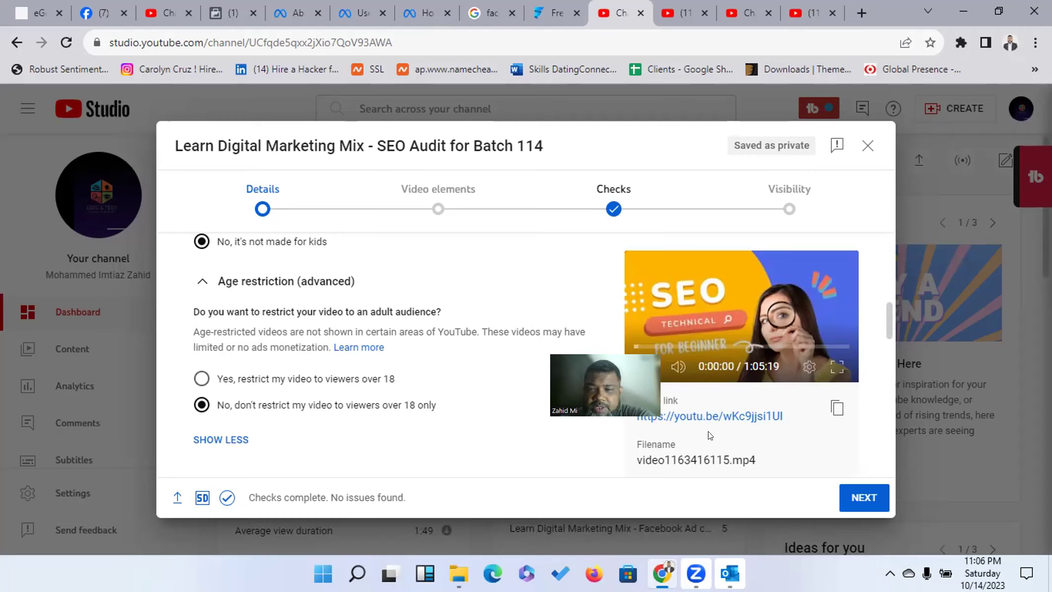
pyautogui.moveTo(889, 322)
pyautogui.mouseDown()
pyautogui.moveTo(890, 338)
pyautogui.moveTo(890, 327)
pyautogui.mouseUp()
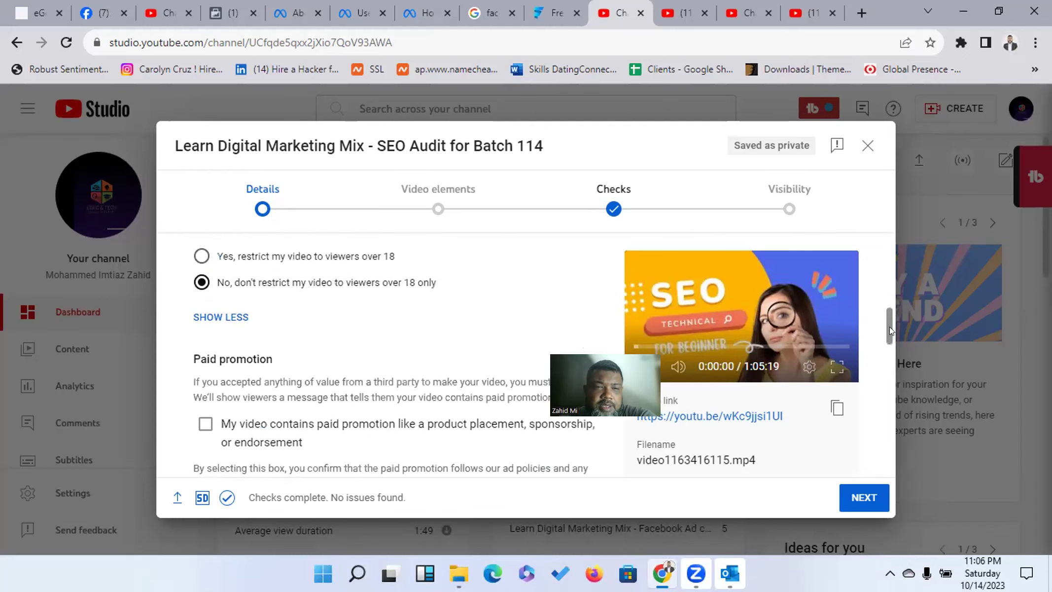
pyautogui.scroll(-1, 889, 327)
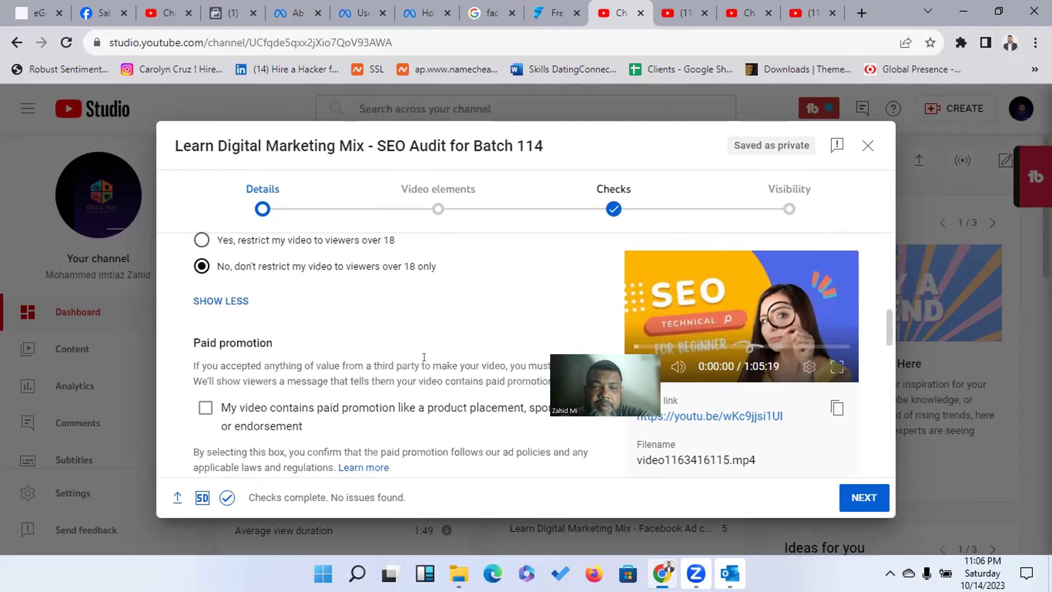
pyautogui.click(205, 406)
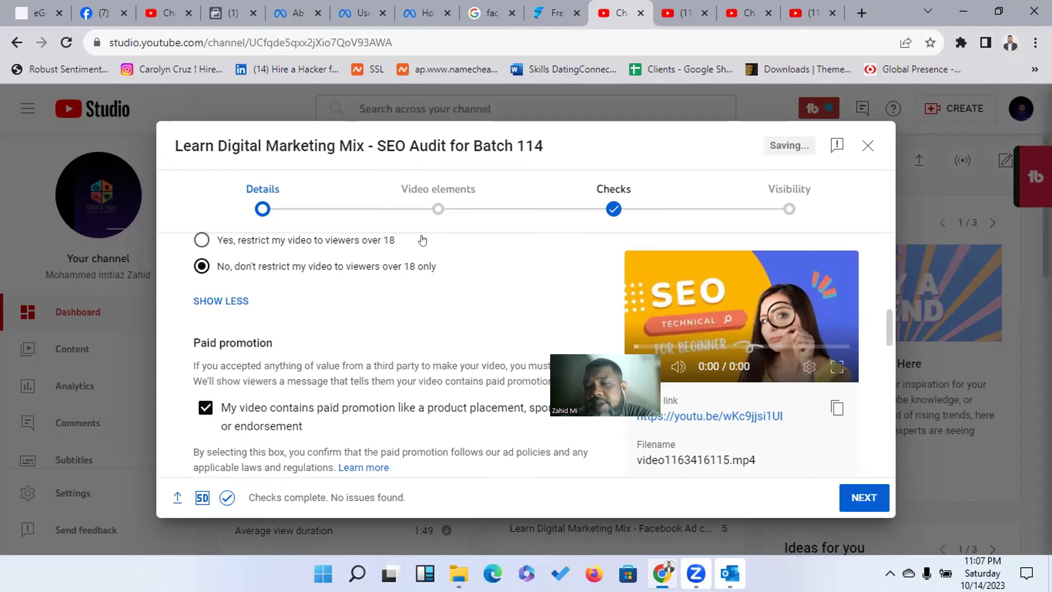
pyautogui.click(691, 6)
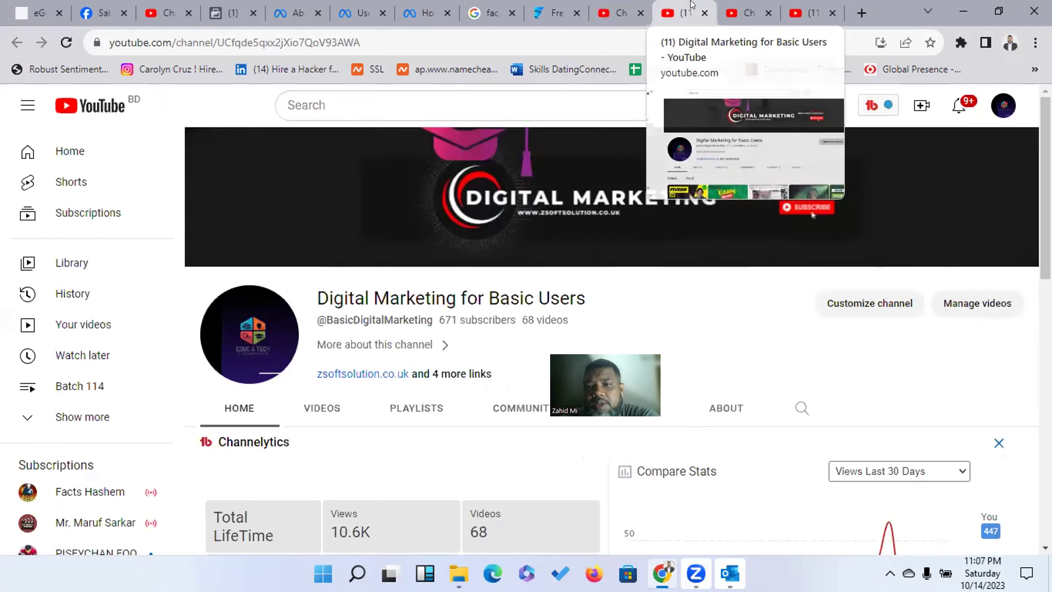
# Step: Play the Jamuna TV Israel-Hamas War video from the home feed, skipping to 0:08, then go back
pyautogui.click(79, 154)
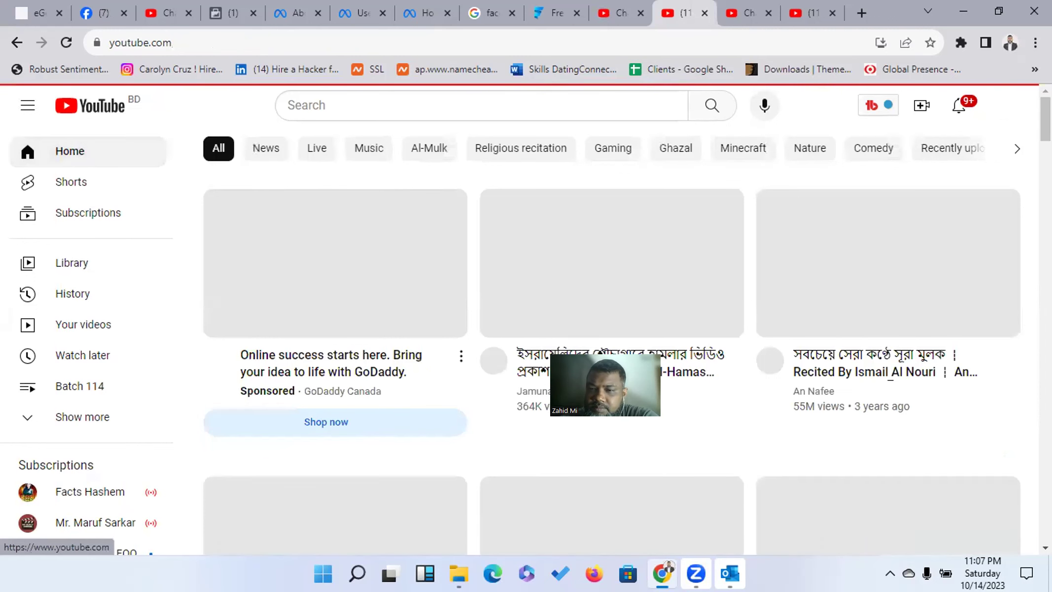
pyautogui.scroll(-1, 607, 293)
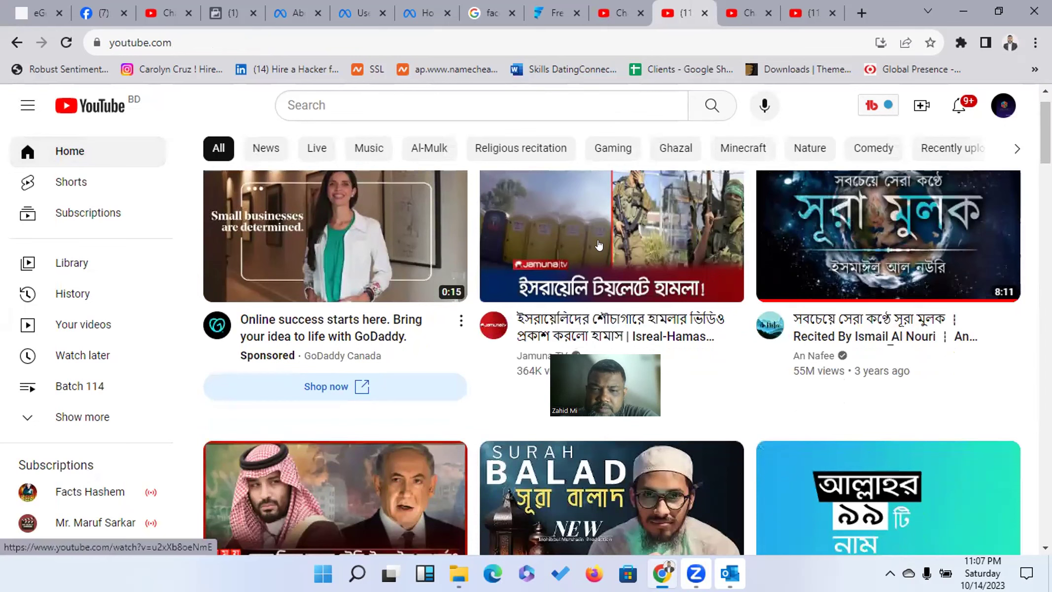
pyautogui.moveTo(599, 245)
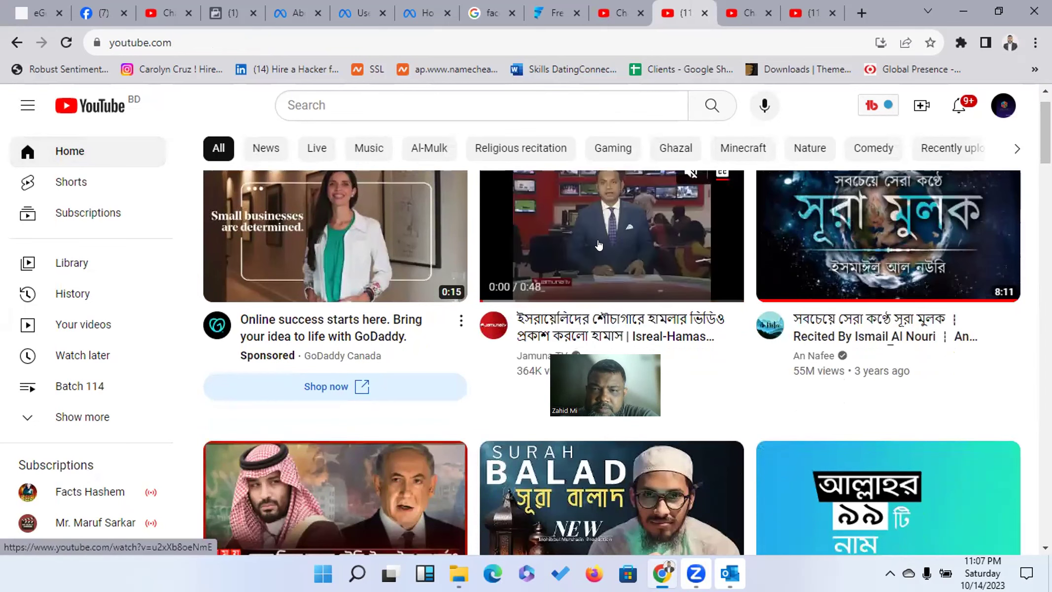
pyautogui.click(599, 245)
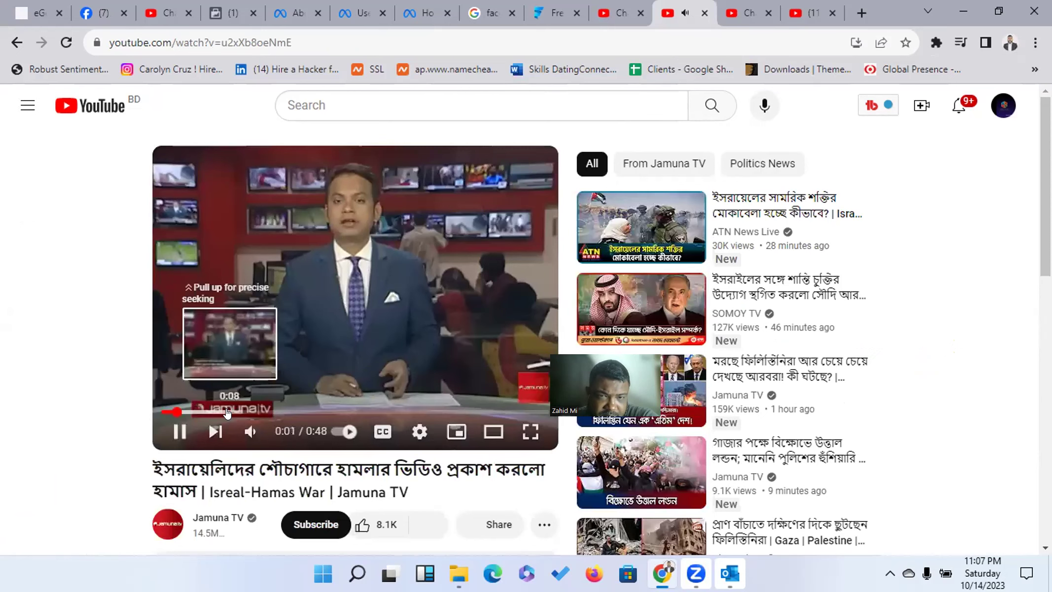
pyautogui.click(227, 412)
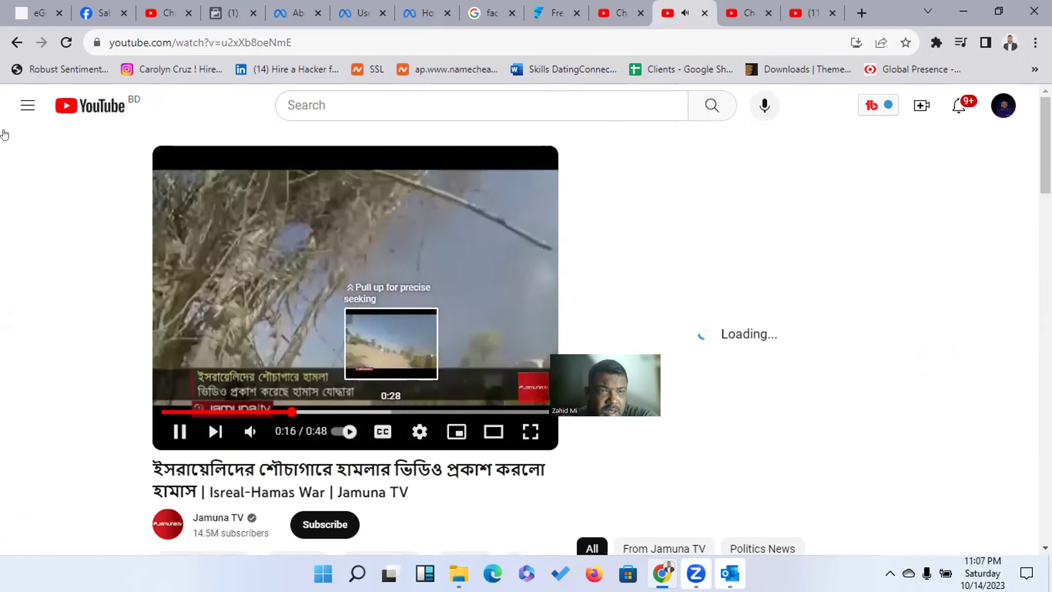
pyautogui.click(14, 30)
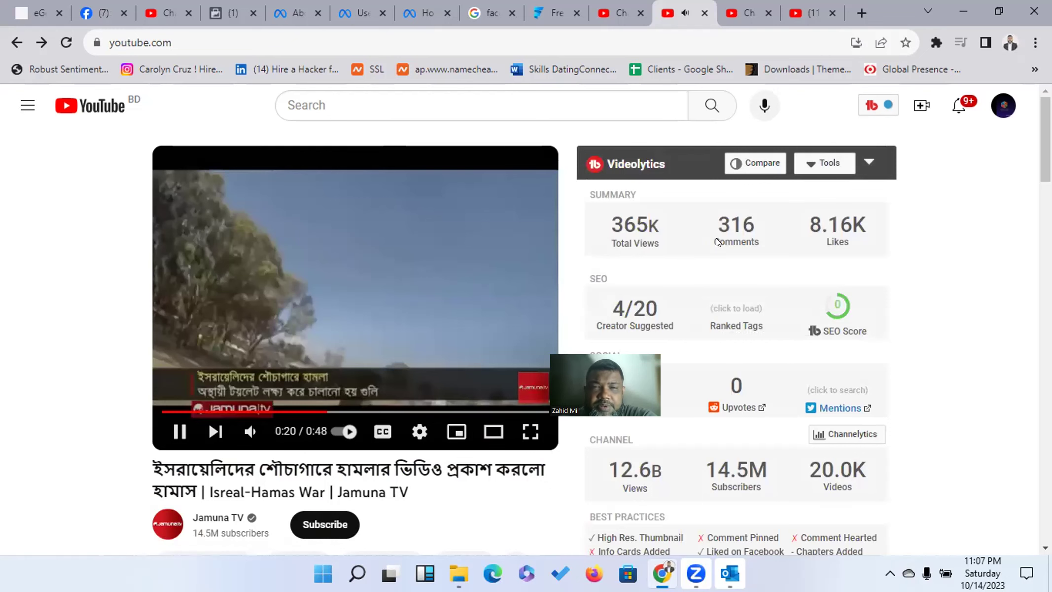
# Step: Return to the home feed and open the 'Living Like Parents For 24 Hours Challenge' video
pyautogui.hotkey('alt', 'Left')
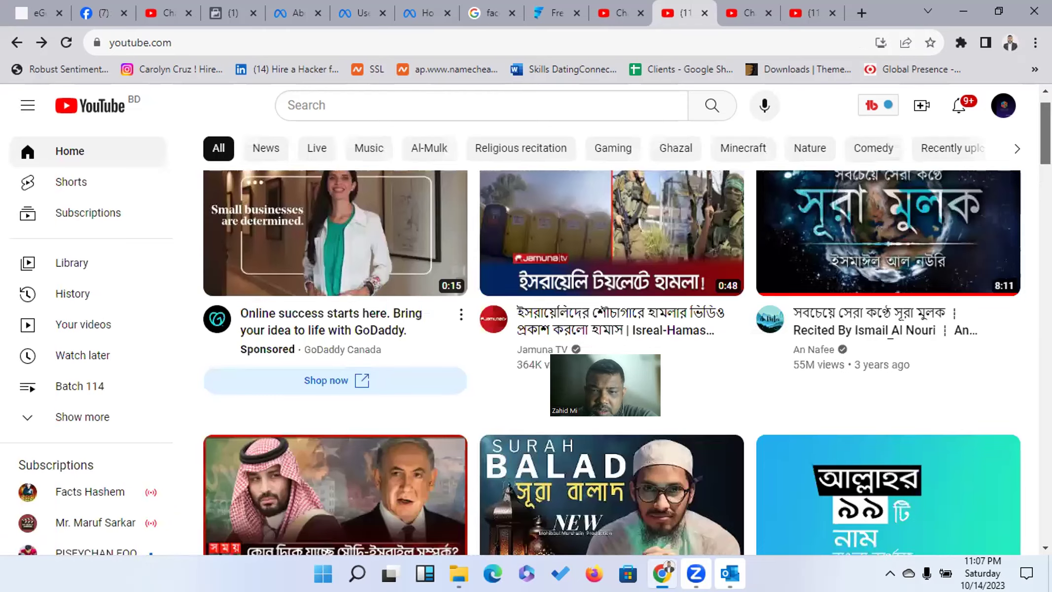
pyautogui.scroll(-5, 612, 345)
pyautogui.scroll(-1, 612, 345)
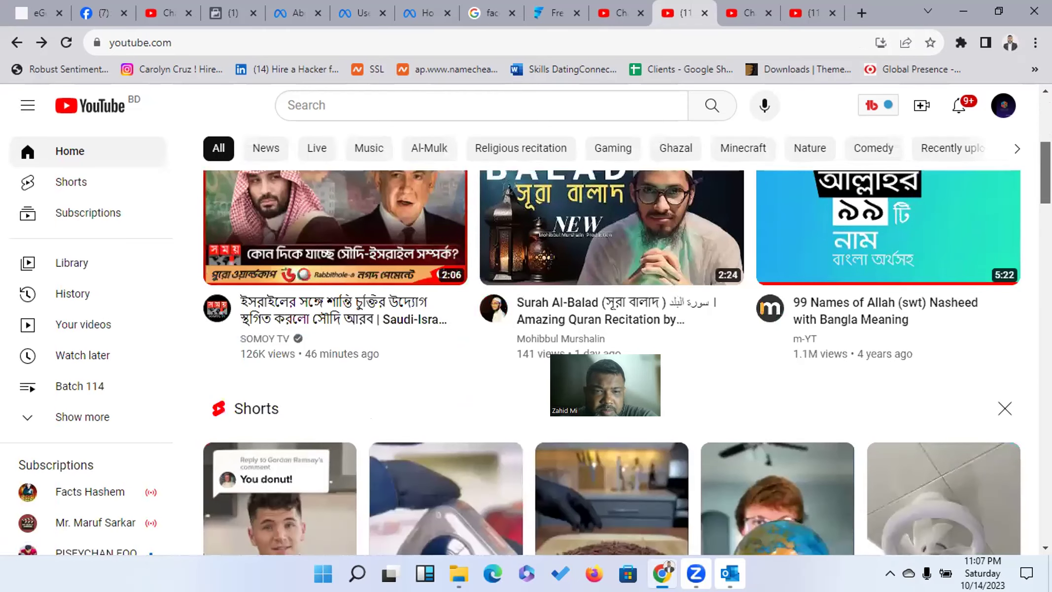
pyautogui.scroll(-2, 612, 345)
pyautogui.scroll(-4, 611, 345)
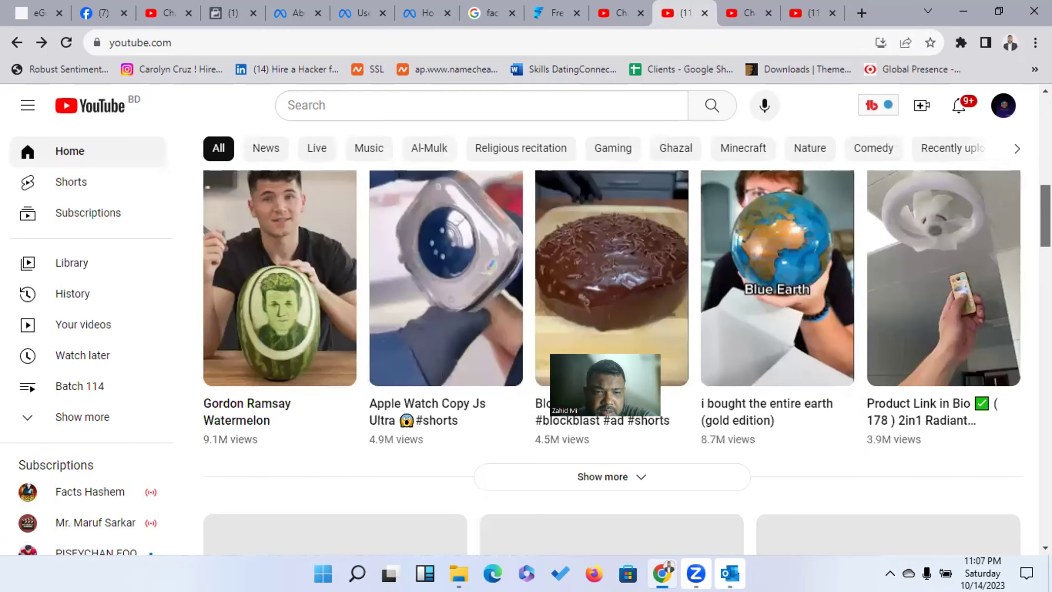
pyautogui.scroll(-6, 612, 345)
pyautogui.scroll(-3, 611, 345)
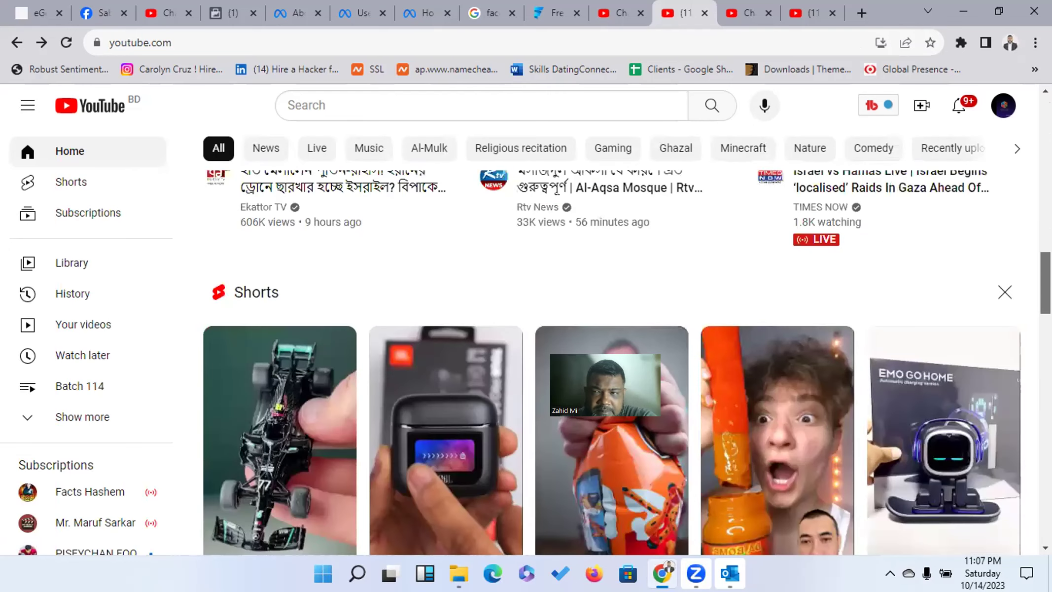
pyautogui.scroll(3, 611, 346)
pyautogui.scroll(-6, 612, 345)
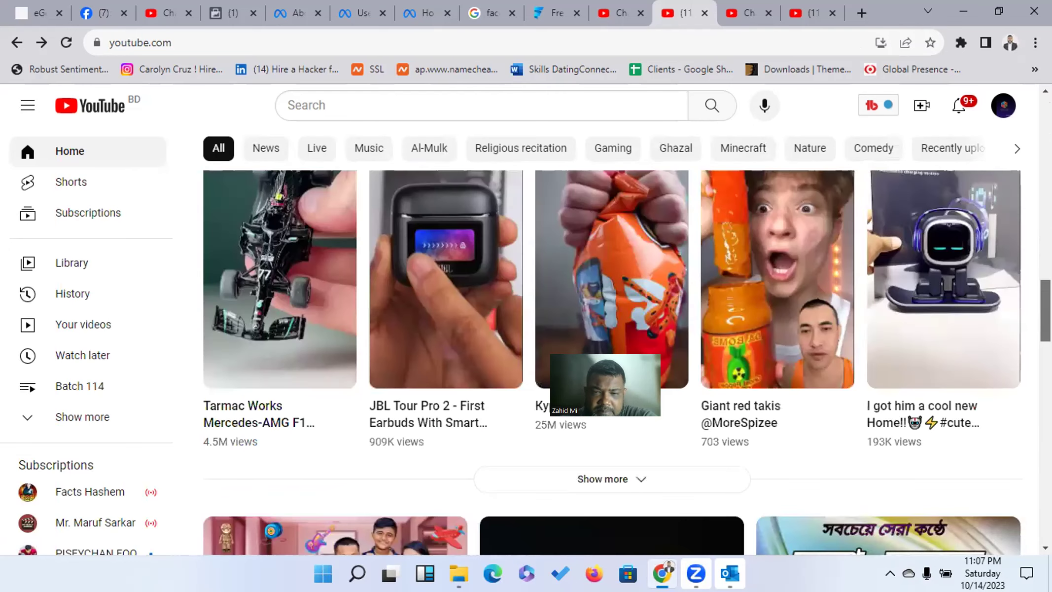
pyautogui.scroll(-7, 611, 345)
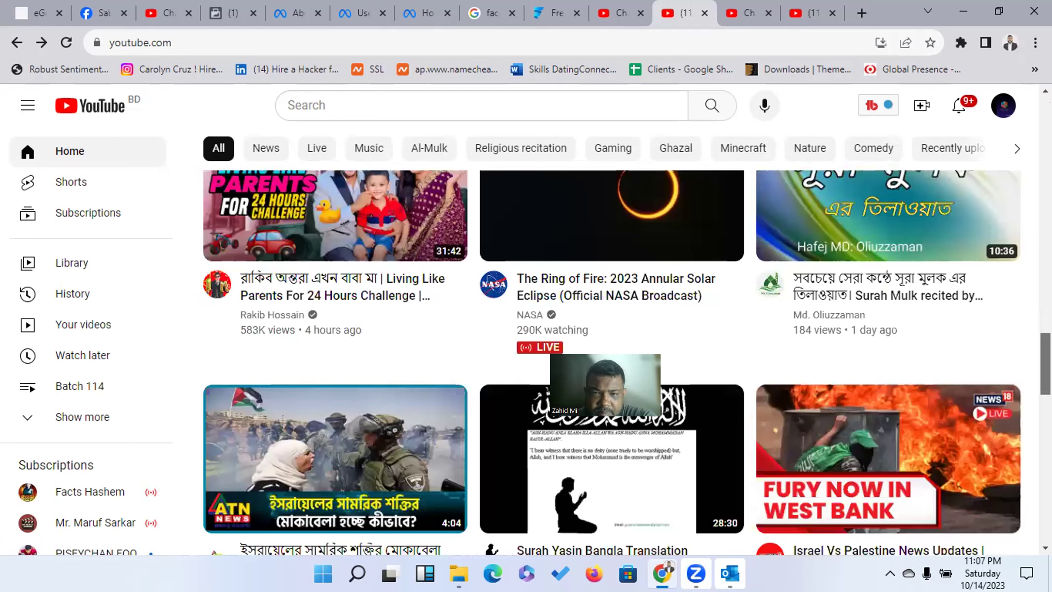
pyautogui.scroll(1, 611, 345)
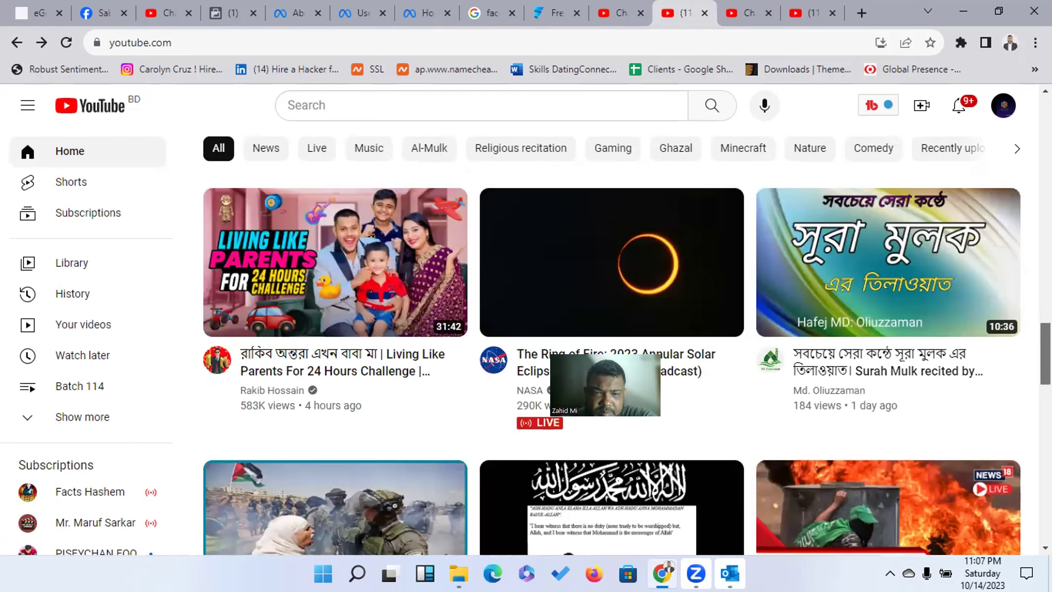
pyautogui.scroll(-3, 612, 345)
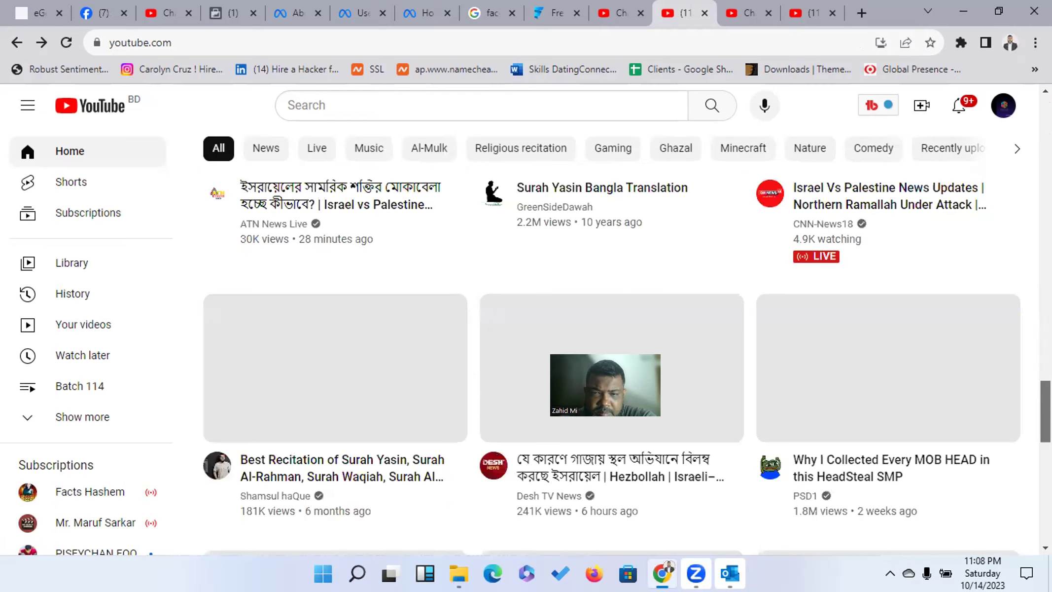
pyautogui.scroll(7, 612, 362)
pyautogui.scroll(3, 612, 363)
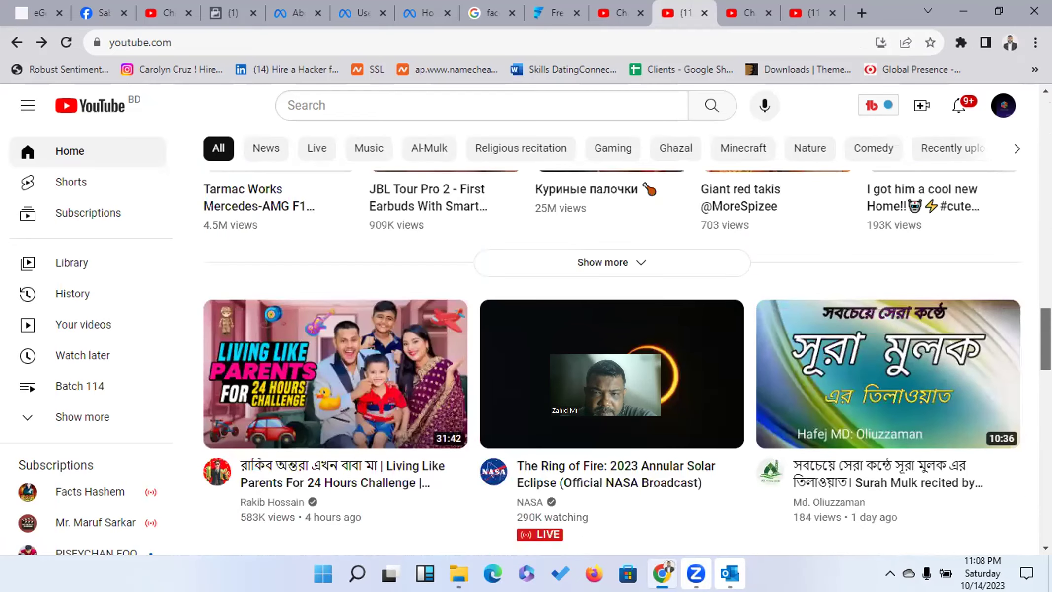
pyautogui.click(409, 397)
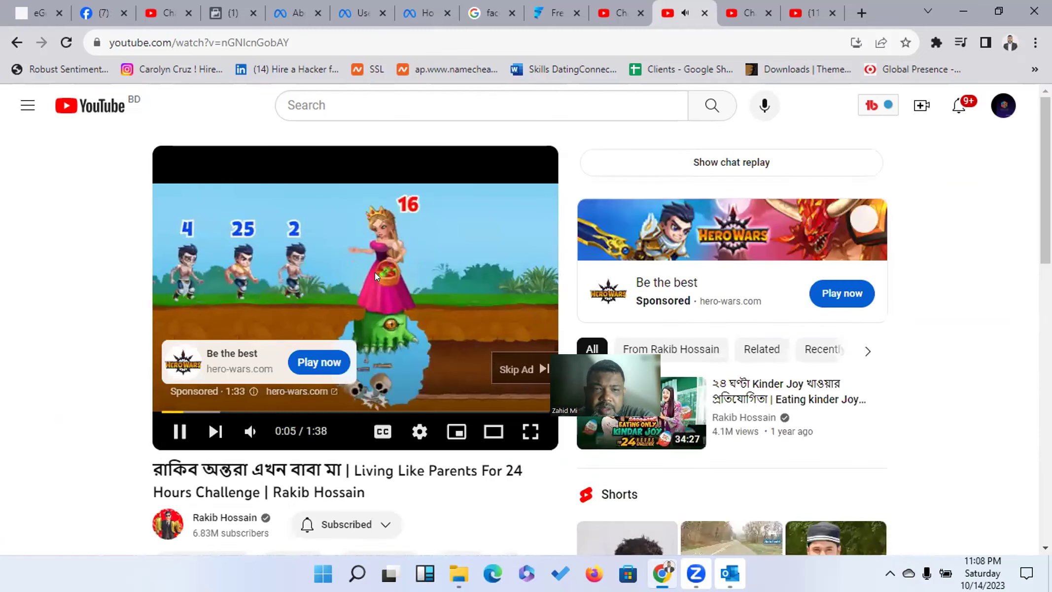
# Step: Skip the ad on the Living Like Parents video and return to the SEO Audit upload tab
pyautogui.click(526, 365)
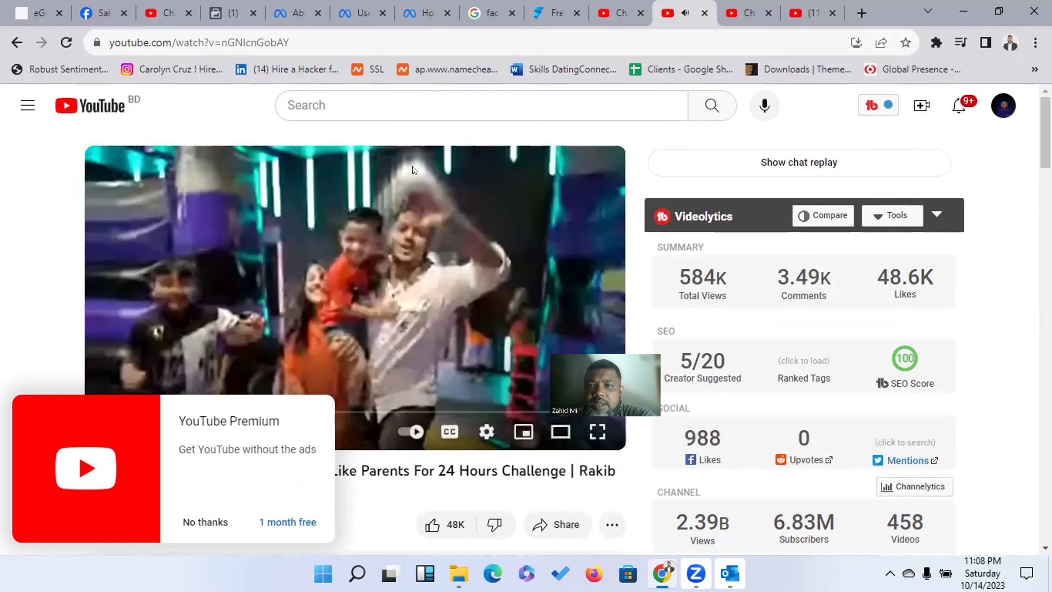
pyautogui.click(620, 10)
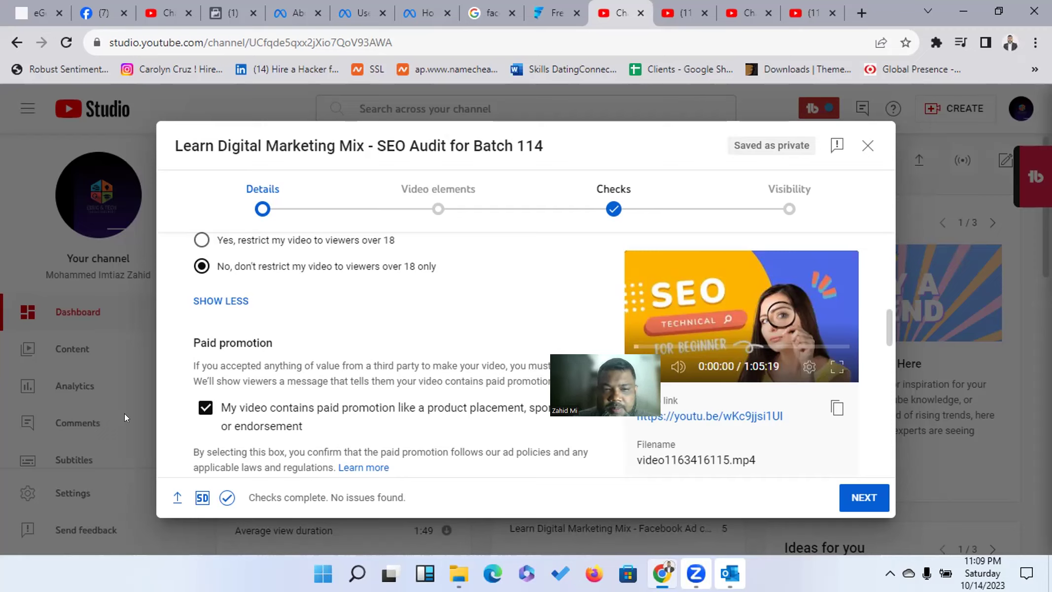
# Step: Uncheck 'My video contains paid promotion' and scroll to the Automatic chapters and Featured places options
pyautogui.click(205, 408)
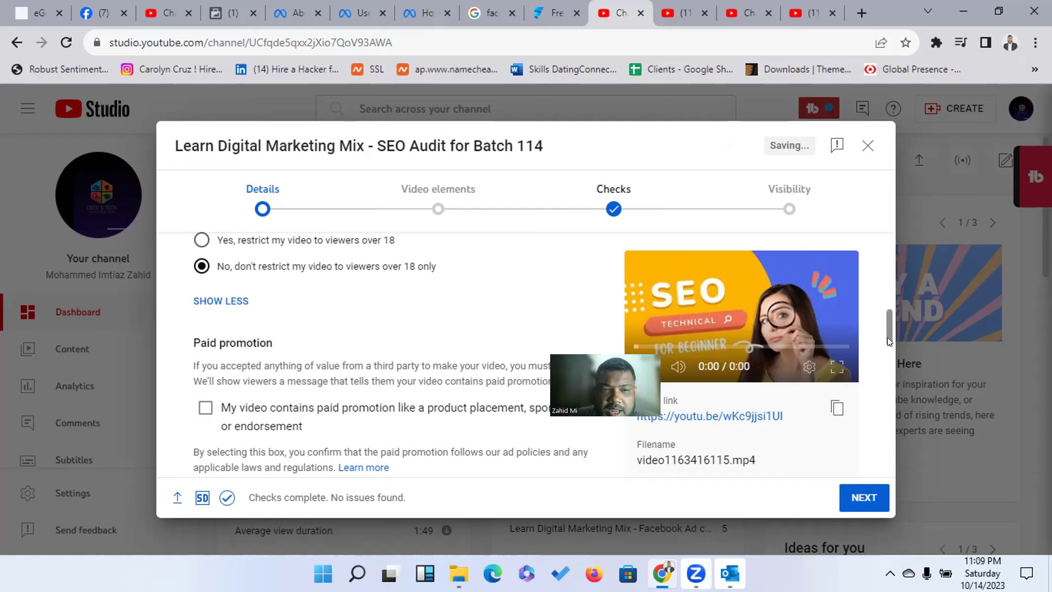
pyautogui.scroll(-4, 324, 427)
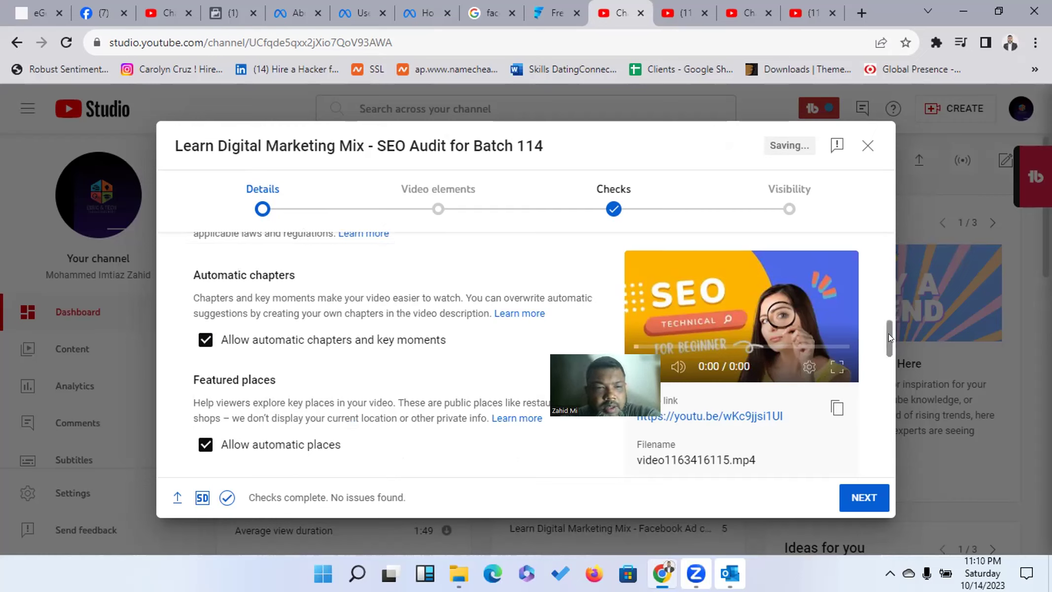
pyautogui.scroll(-3, 888, 336)
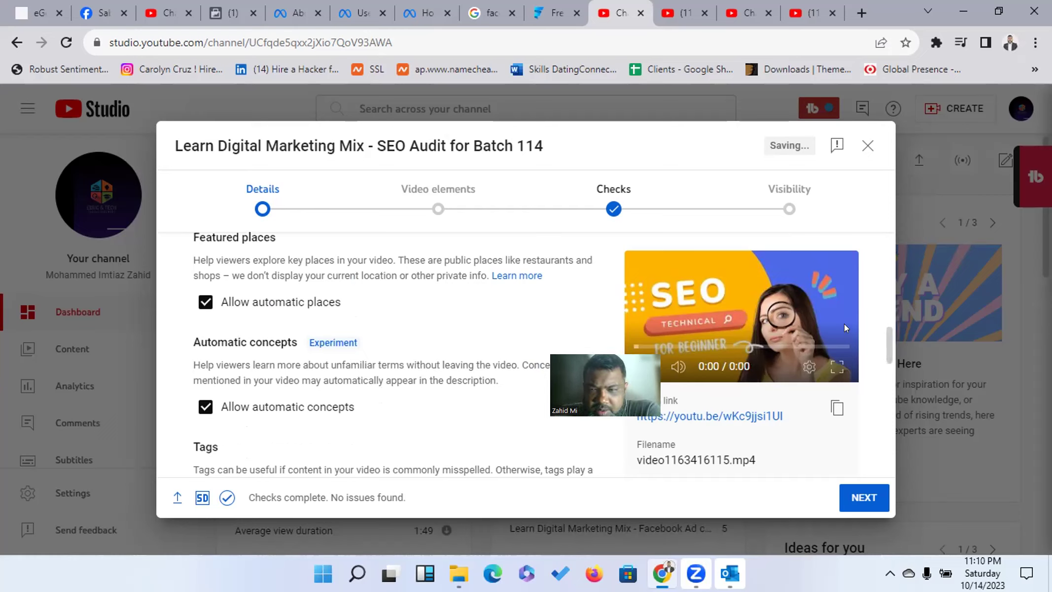
pyautogui.scroll(-2, 880, 351)
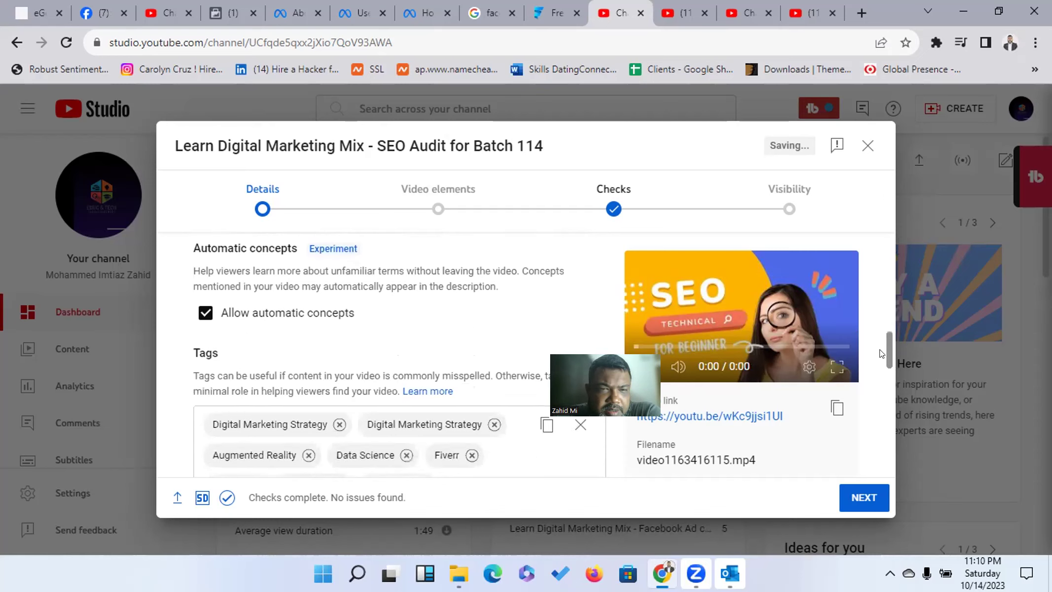
pyautogui.scroll(-3, 881, 352)
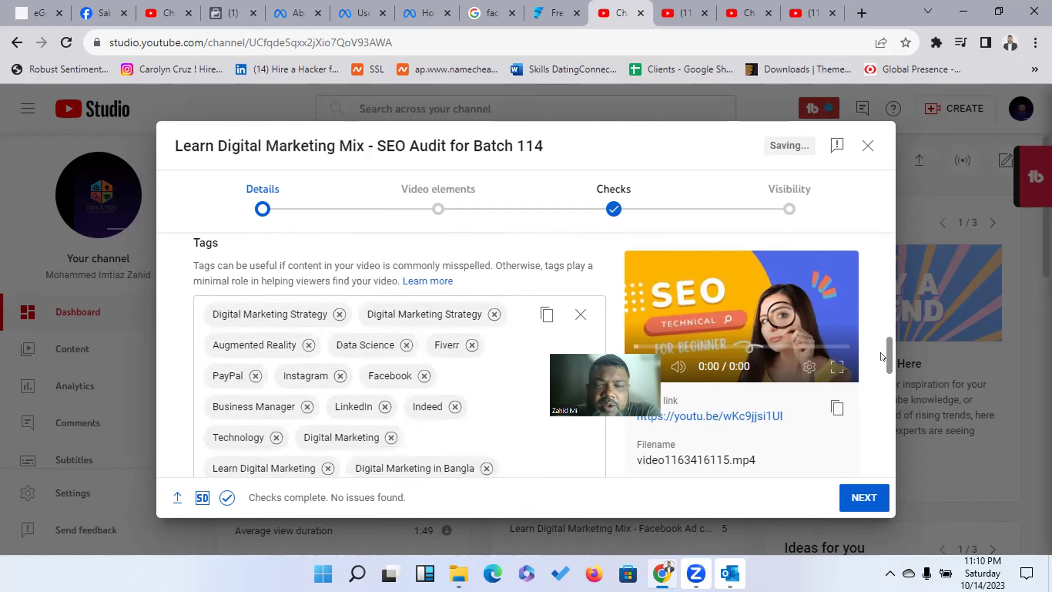
pyautogui.scroll(1, 882, 356)
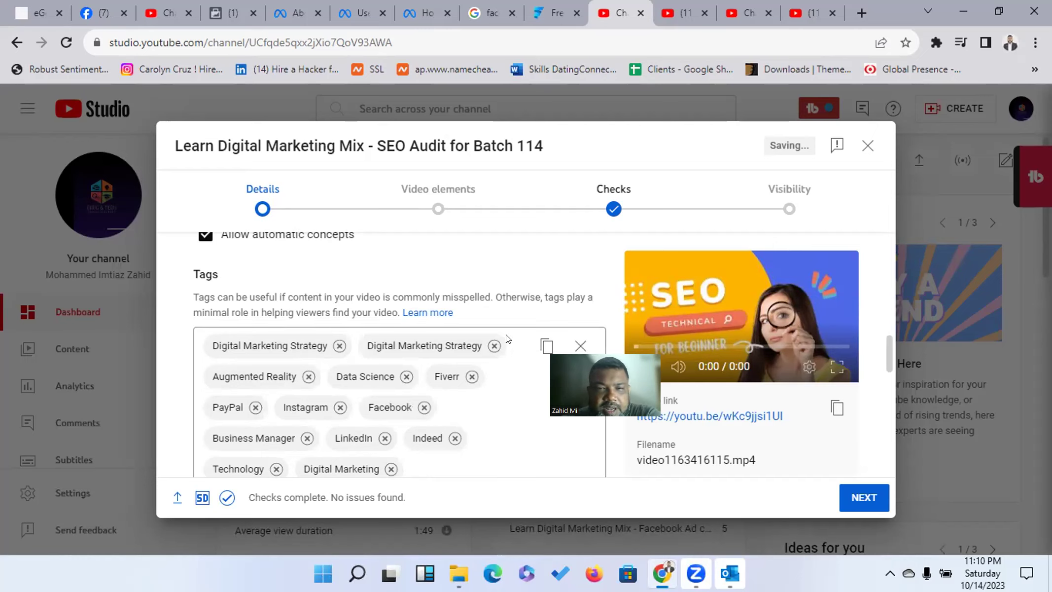
pyautogui.click(446, 345)
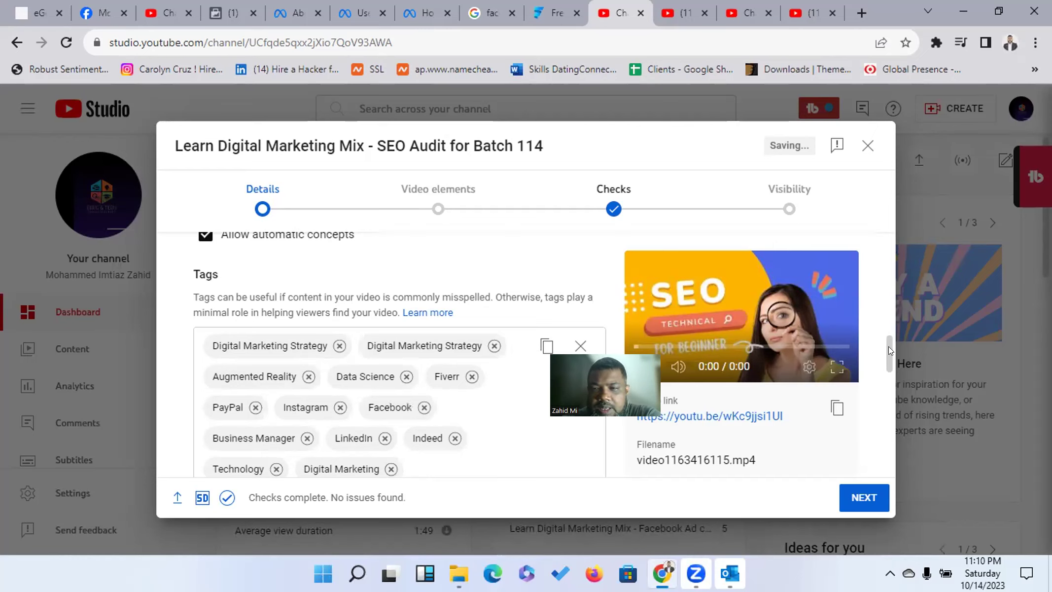
pyautogui.scroll(-2, 890, 350)
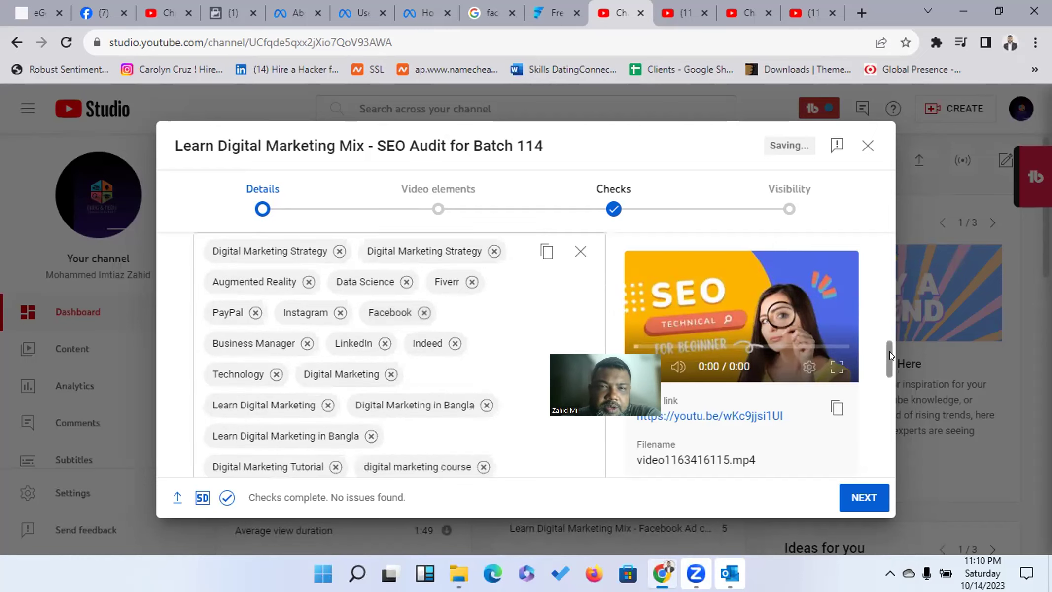
pyautogui.scroll(-2, 891, 357)
pyautogui.scroll(-2, 891, 360)
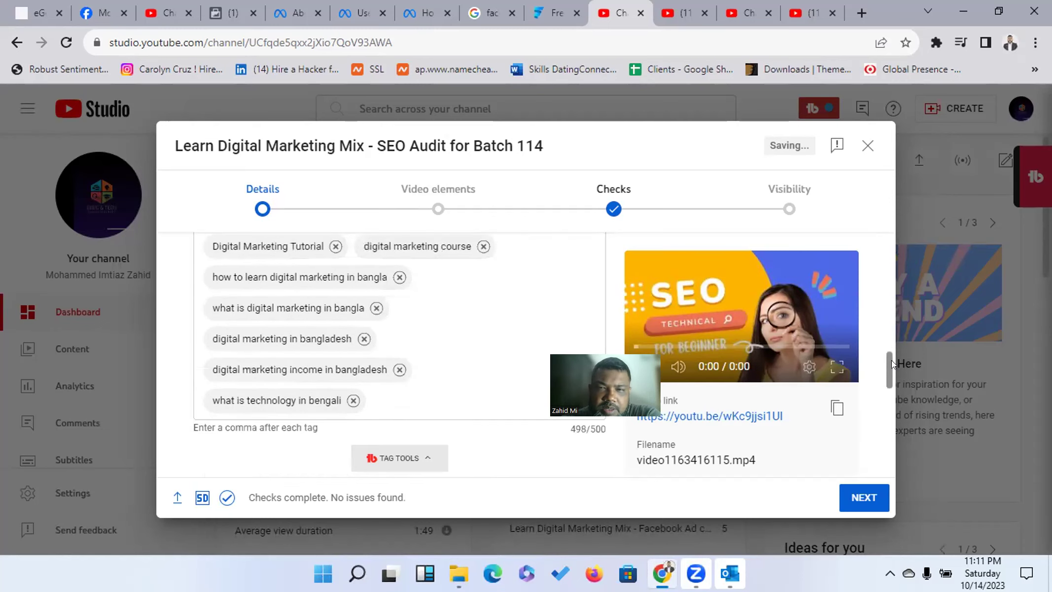
pyautogui.scroll(-1, 891, 362)
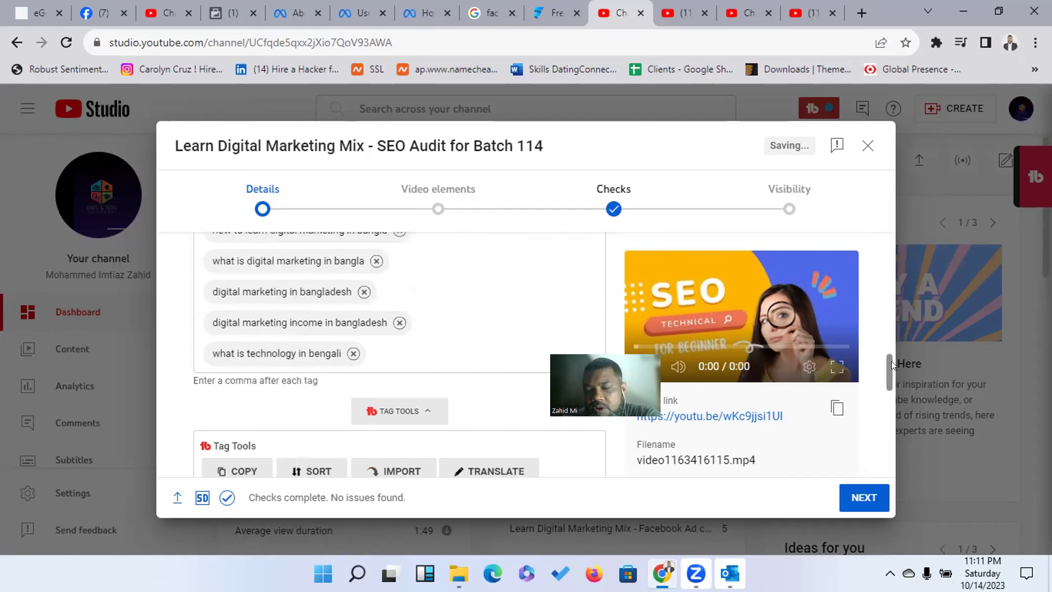
pyautogui.scroll(1, 891, 359)
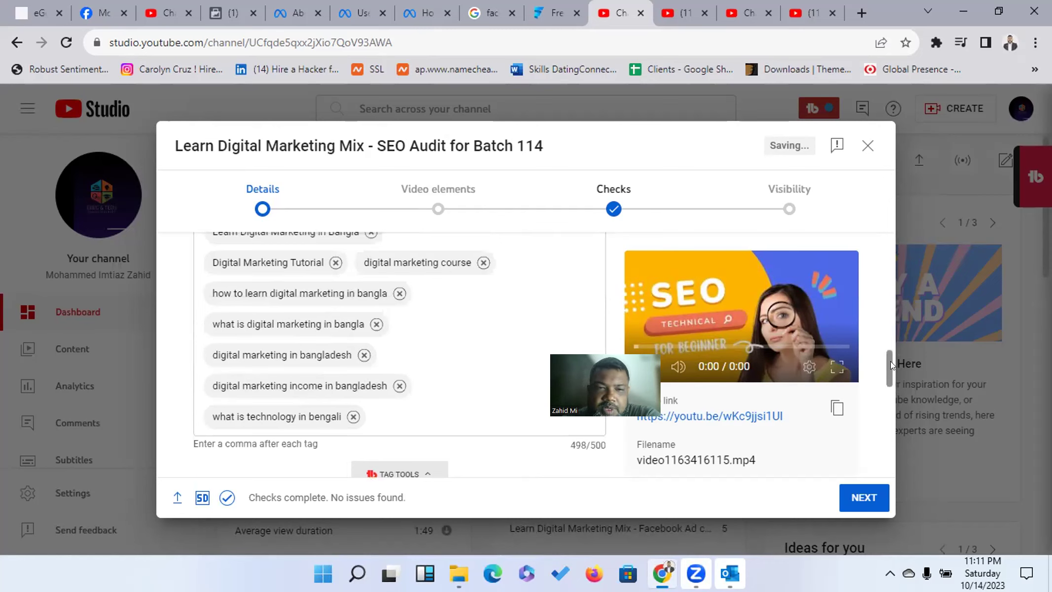
pyautogui.scroll(-1, 890, 362)
pyautogui.scroll(-3, 891, 377)
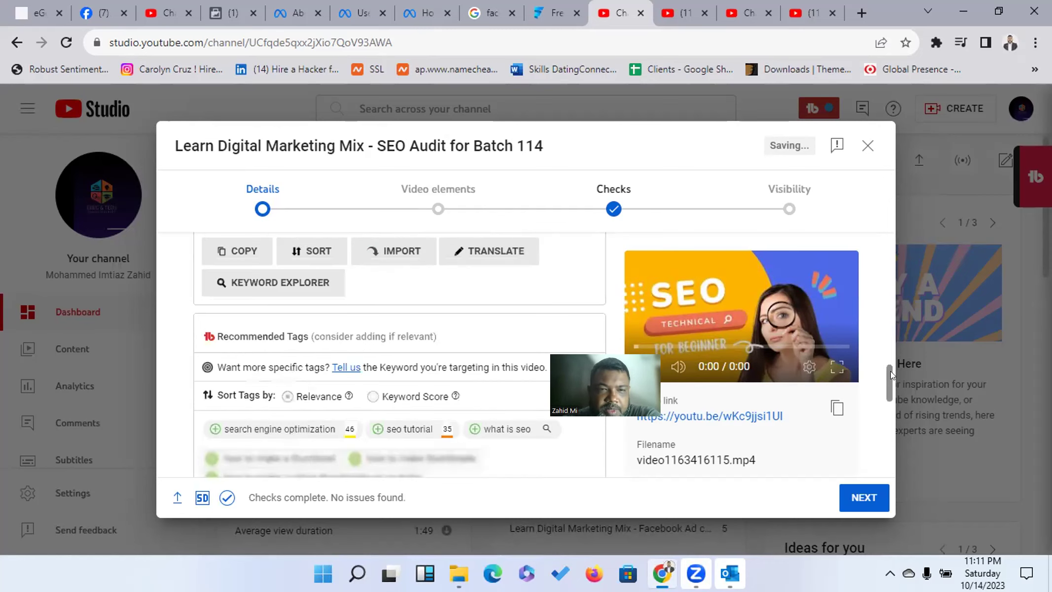
pyautogui.scroll(2, 890, 370)
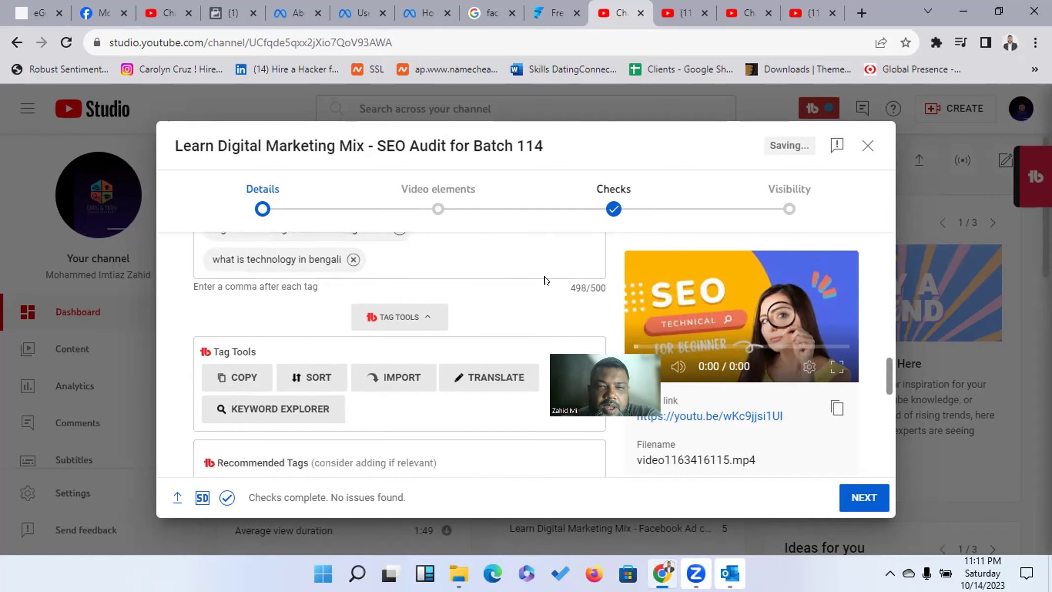
pyautogui.click(425, 317)
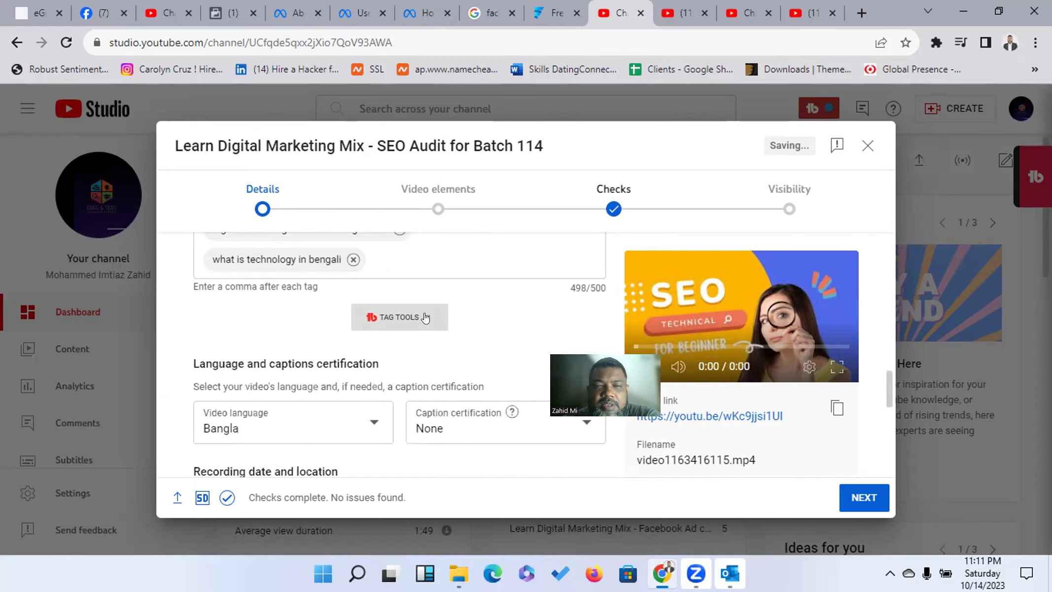
pyautogui.click(442, 306)
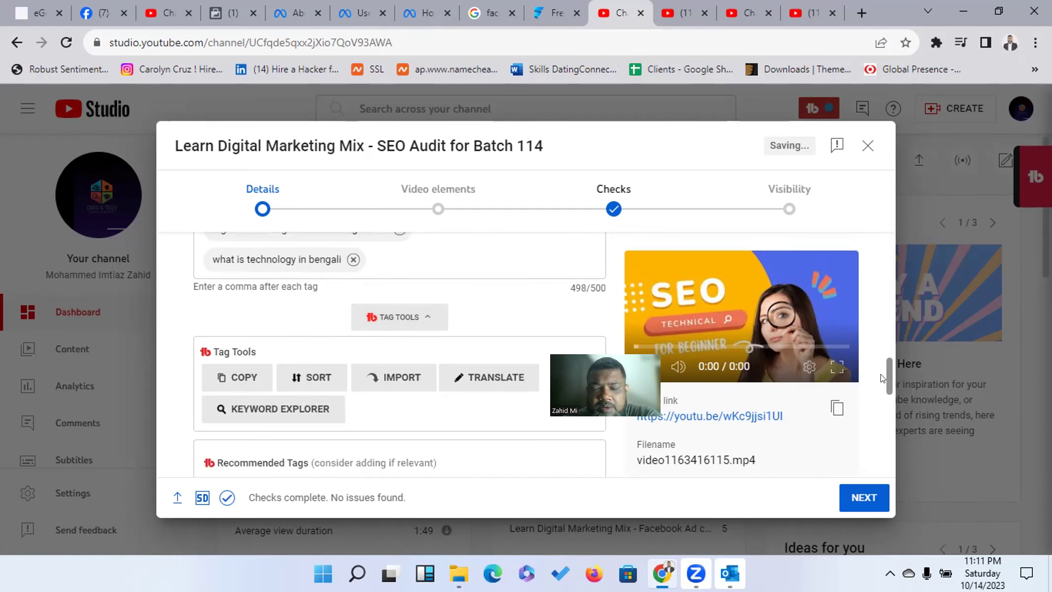
pyautogui.scroll(-4, 890, 385)
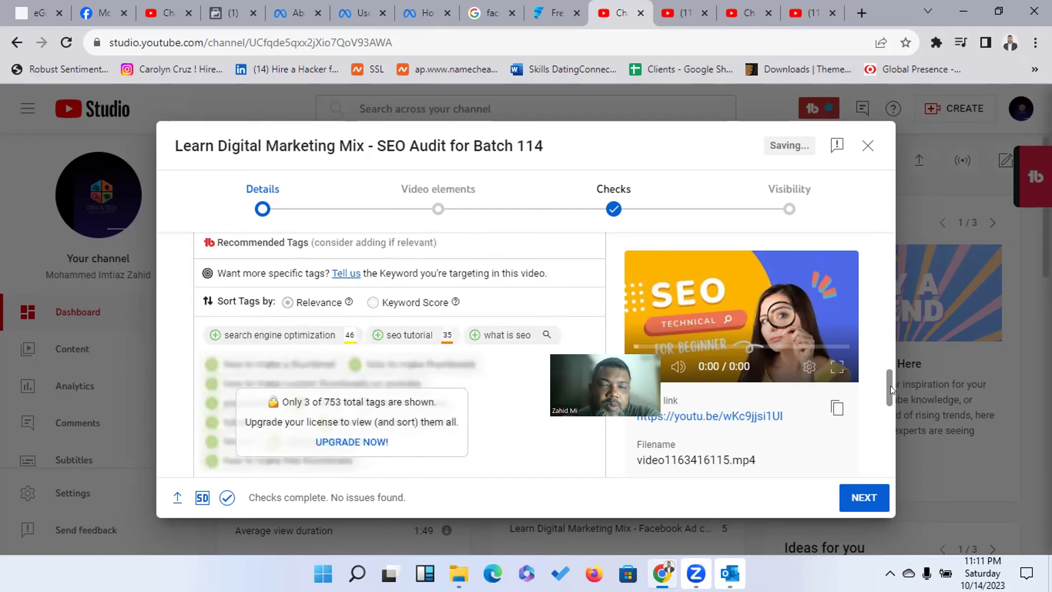
pyautogui.scroll(2, 890, 386)
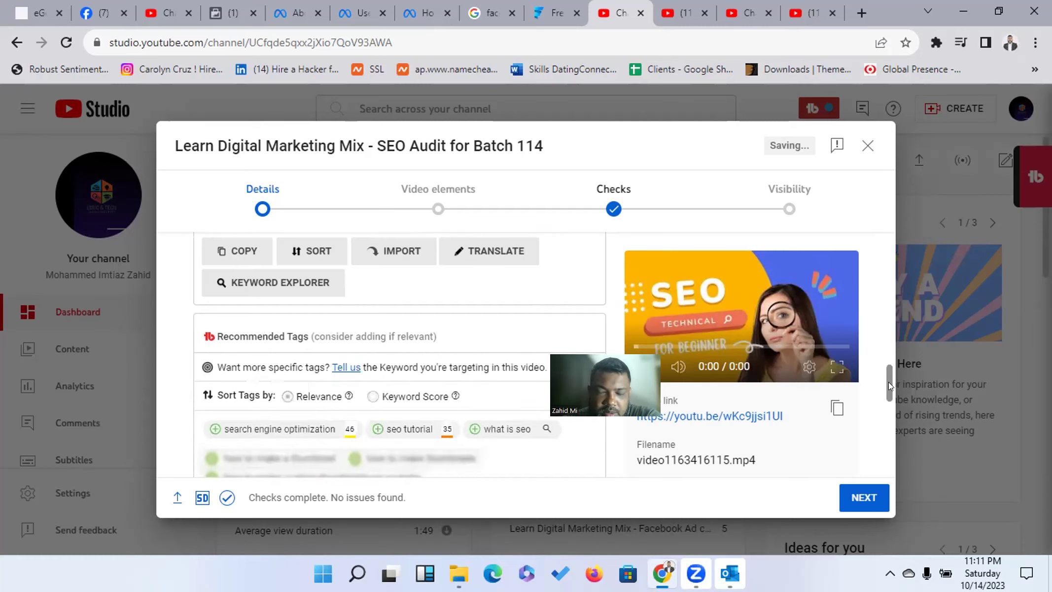
pyautogui.scroll(-5, 890, 385)
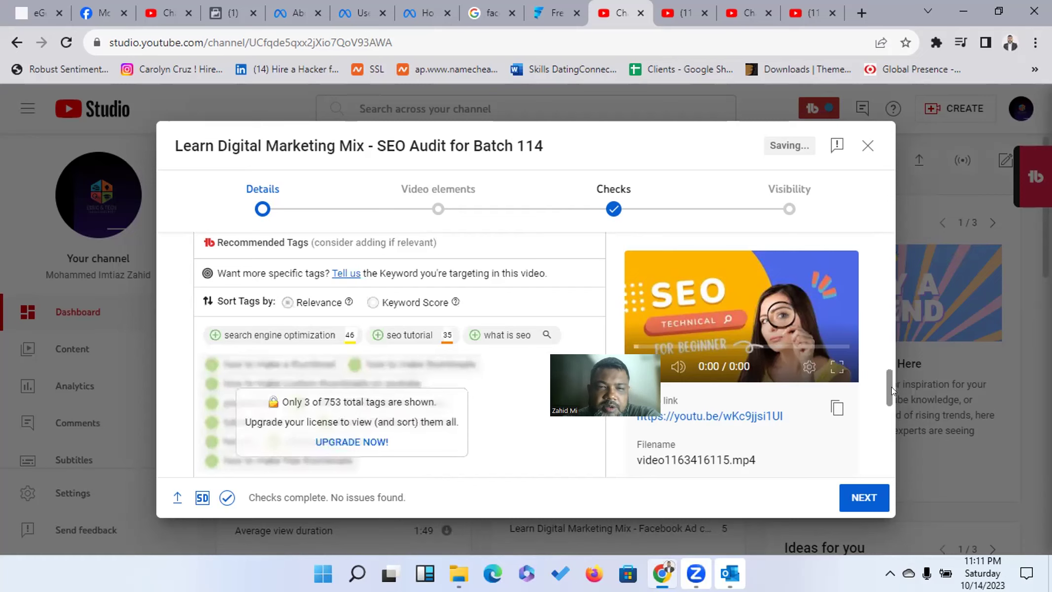
pyautogui.scroll(-3, 893, 400)
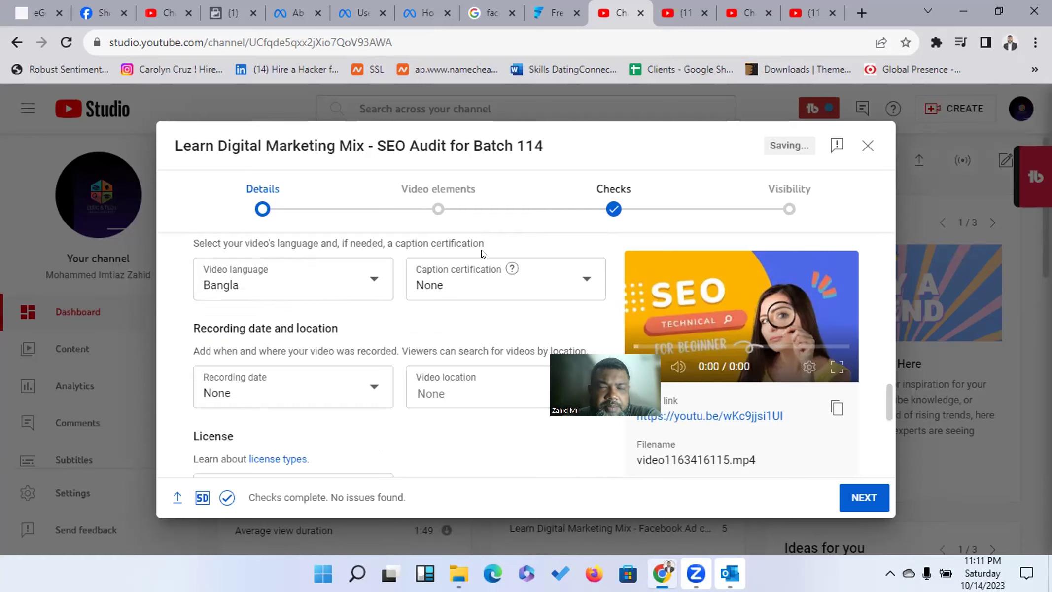
# Step: Choose Bangla as the video language and leave caption certification set to None
pyautogui.click(349, 280)
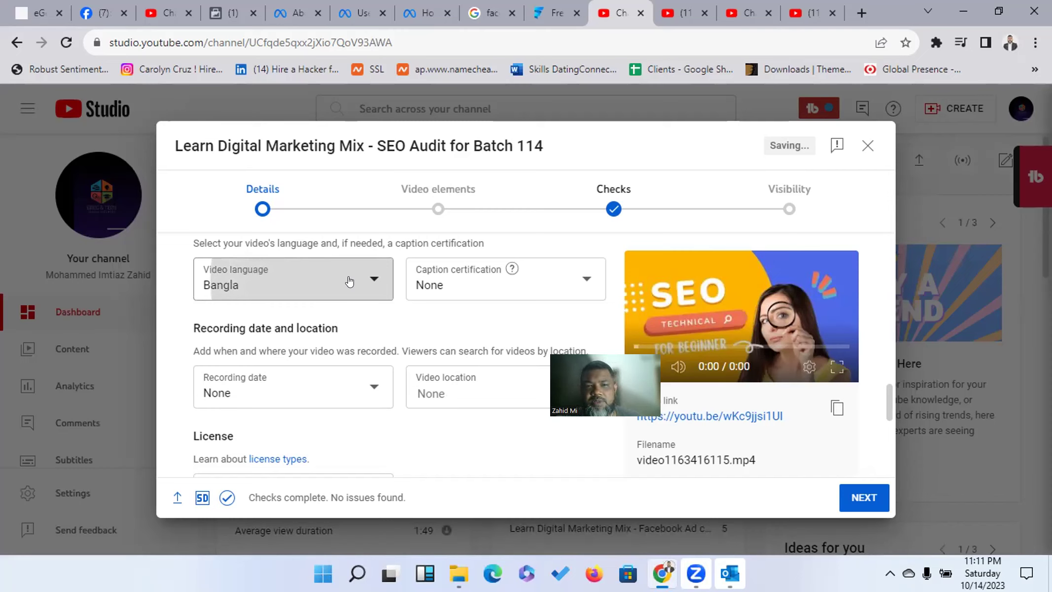
pyautogui.click(349, 280)
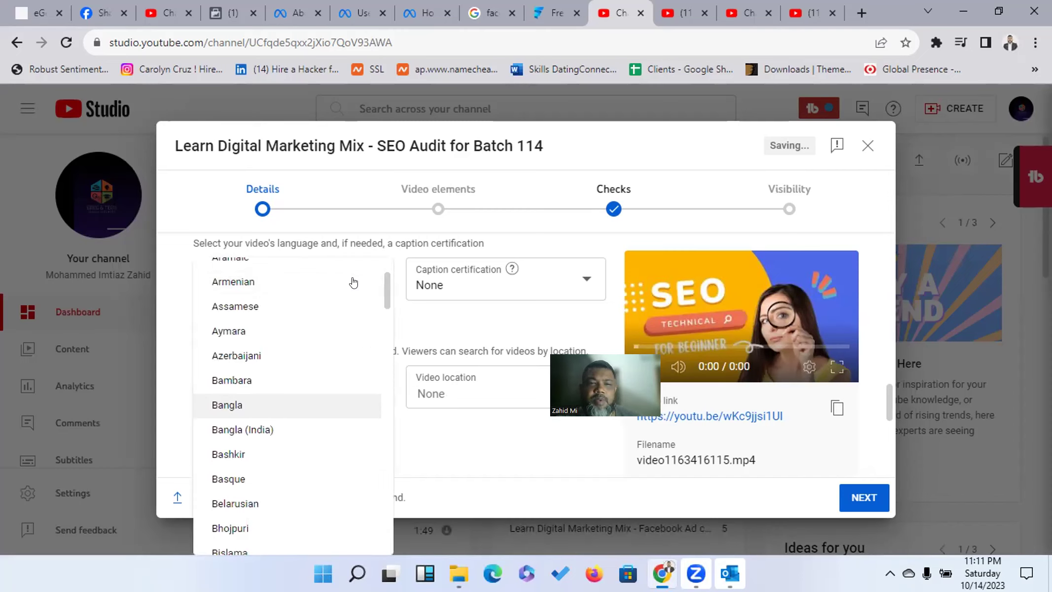
pyautogui.click(466, 289)
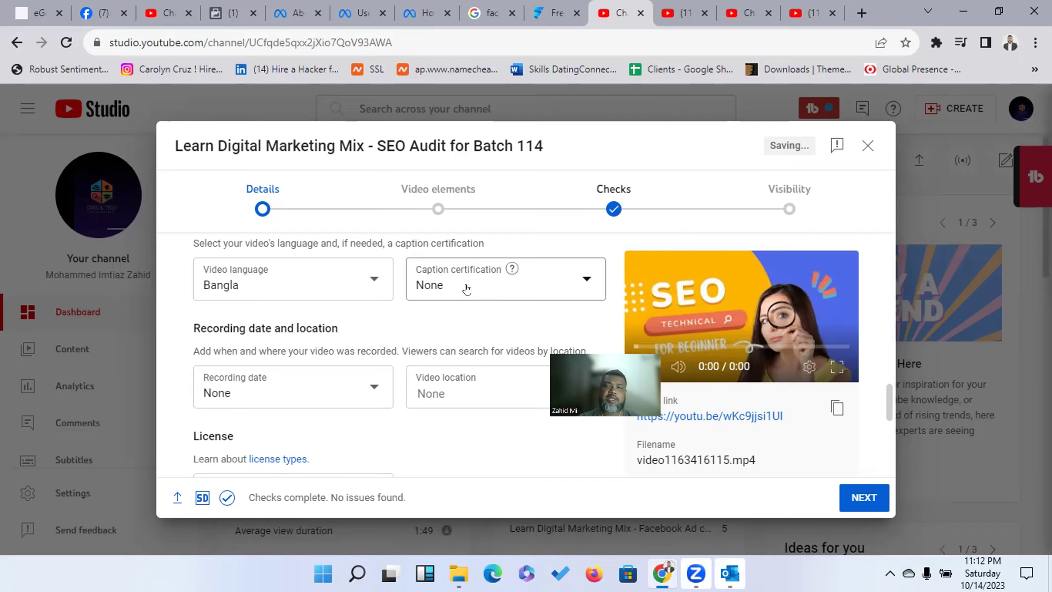
pyautogui.click(575, 289)
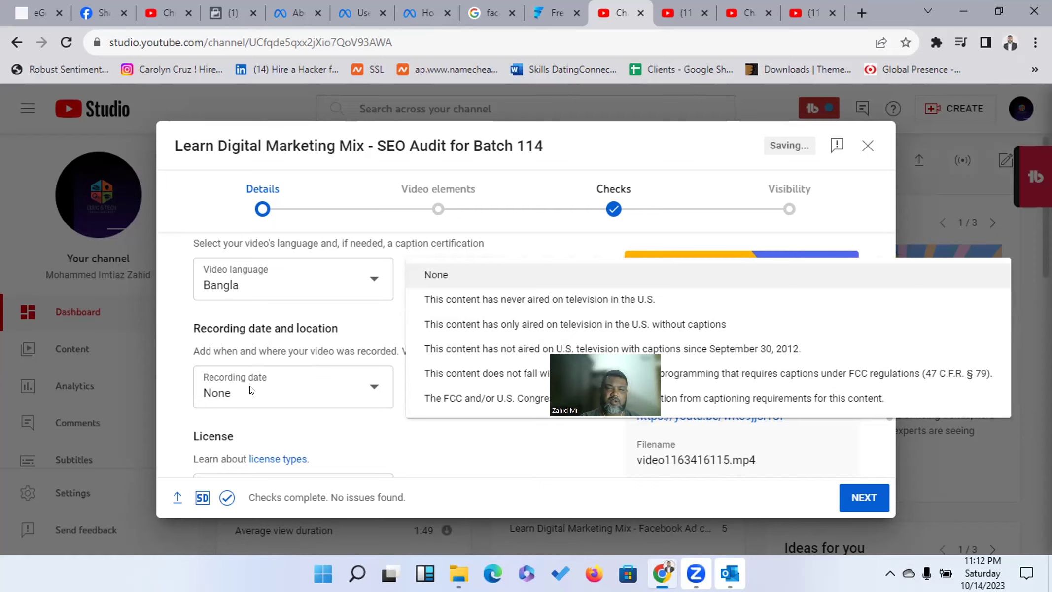
pyautogui.click(311, 387)
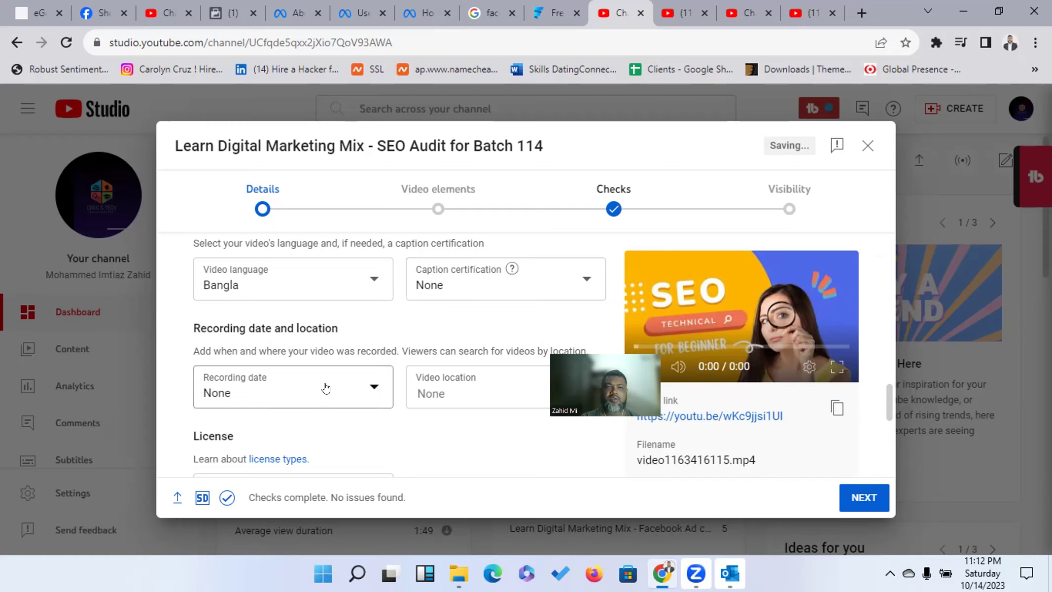
# Step: Set the recording date to October 12, 2023 in the date picker
pyautogui.click(375, 389)
pyautogui.click(374, 390)
pyautogui.click(375, 389)
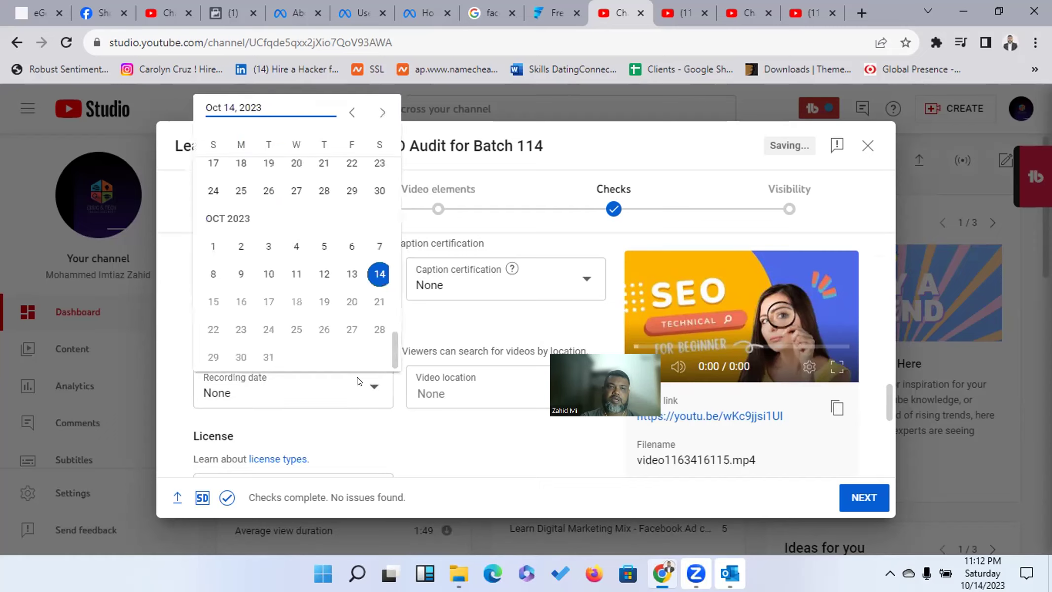
pyautogui.click(323, 274)
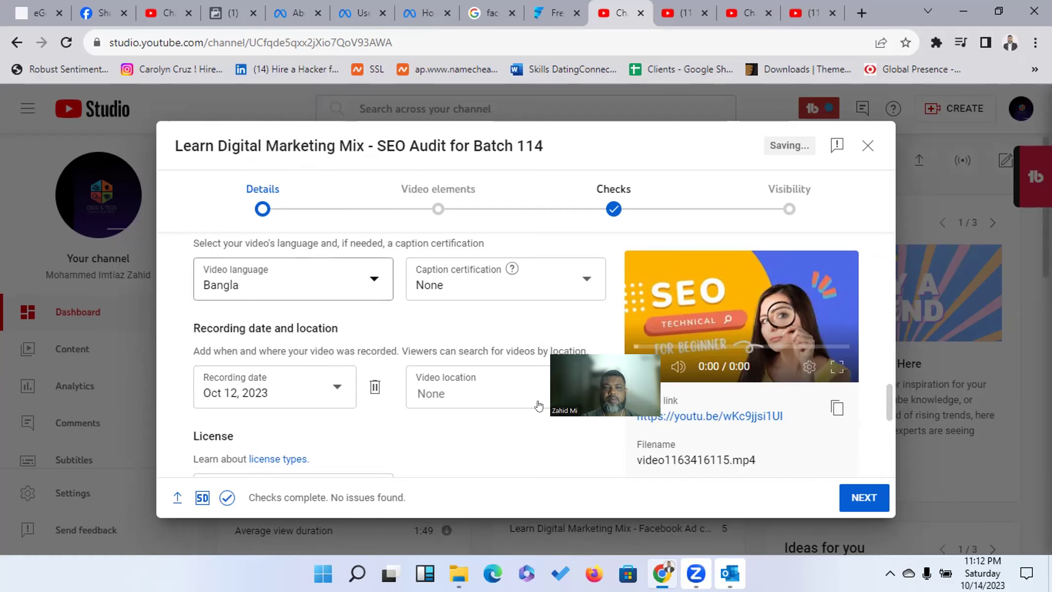
# Step: Set the video location to Dhaka from the location suggestions
pyautogui.click(525, 379)
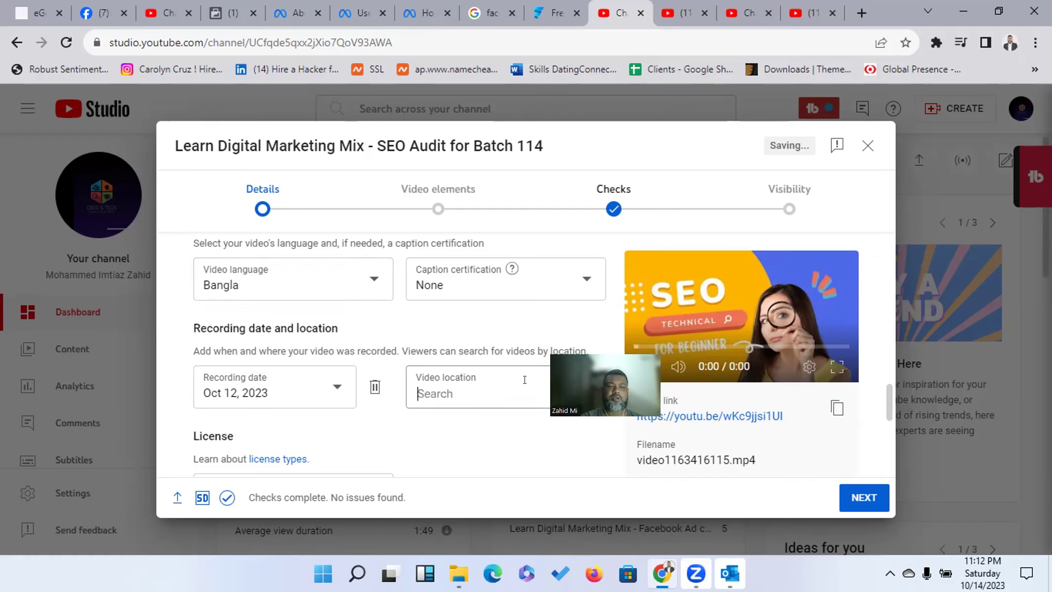
pyautogui.write('Dhaka')
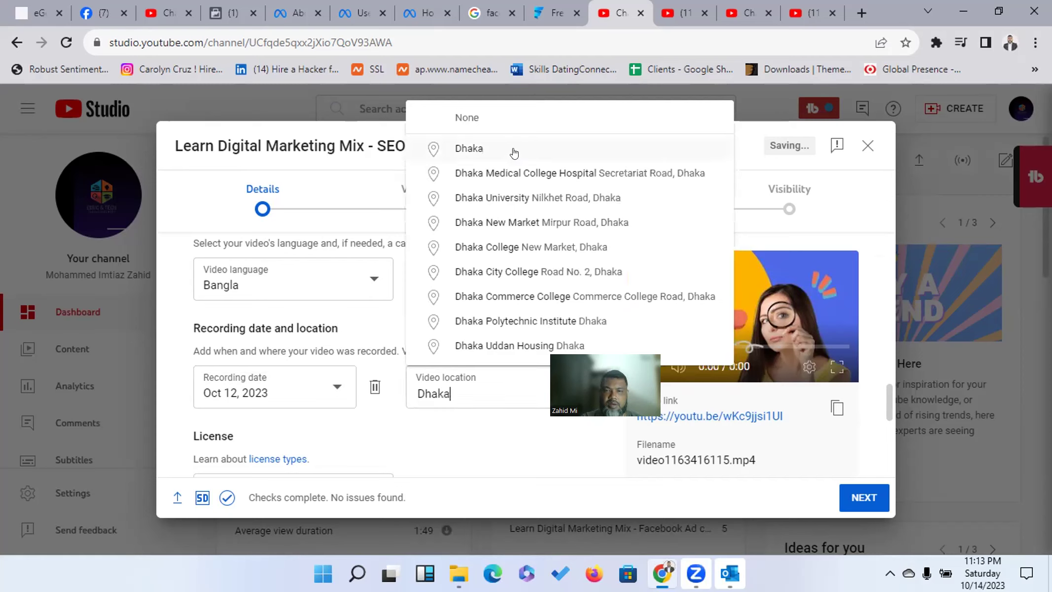
pyautogui.click(514, 148)
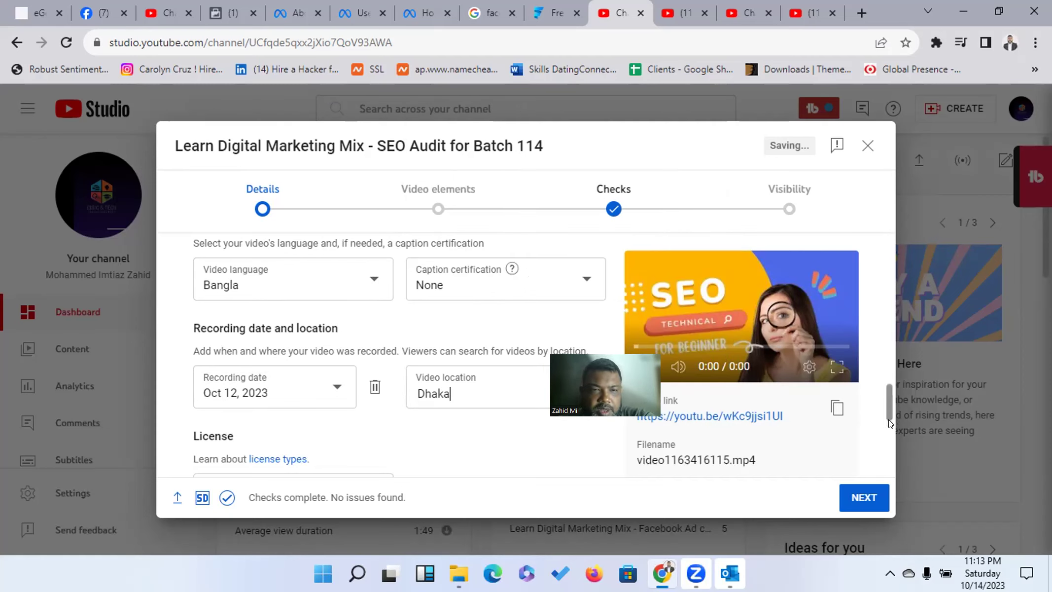
pyautogui.scroll(-4, 889, 413)
pyautogui.scroll(2, 890, 417)
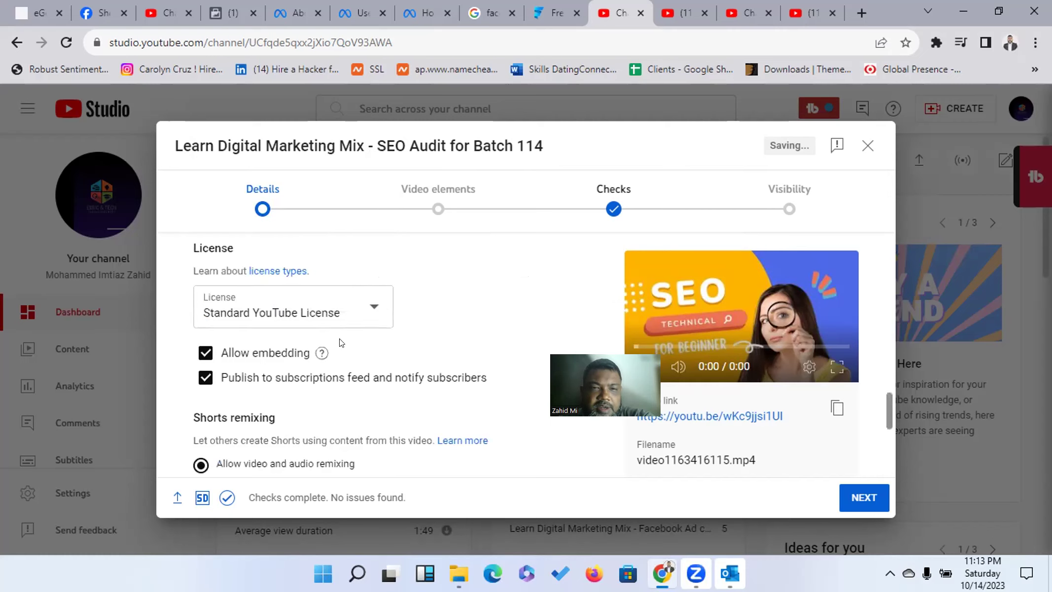
pyautogui.click(361, 314)
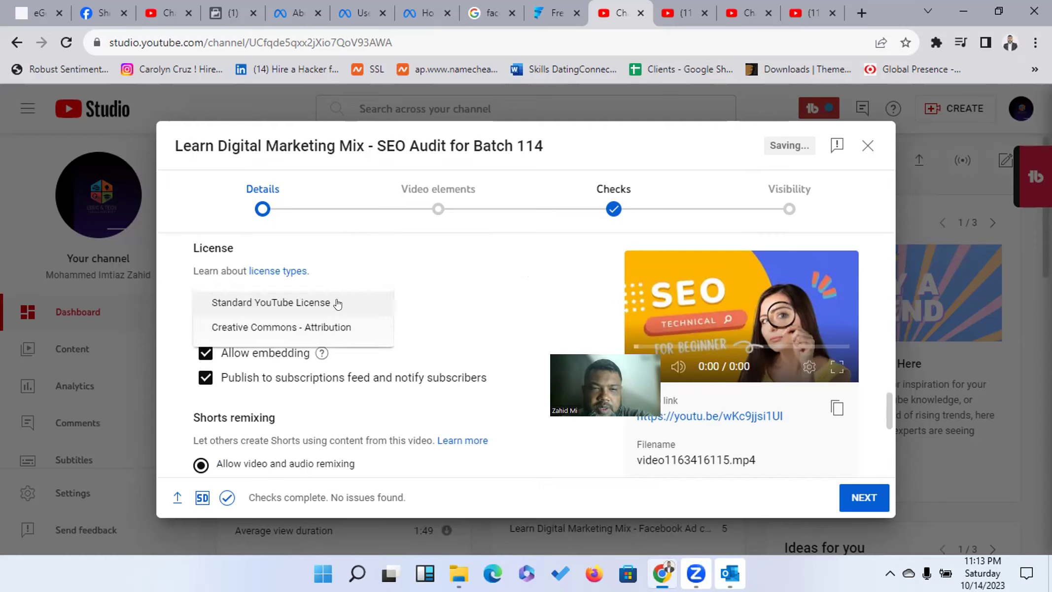
pyautogui.click(337, 303)
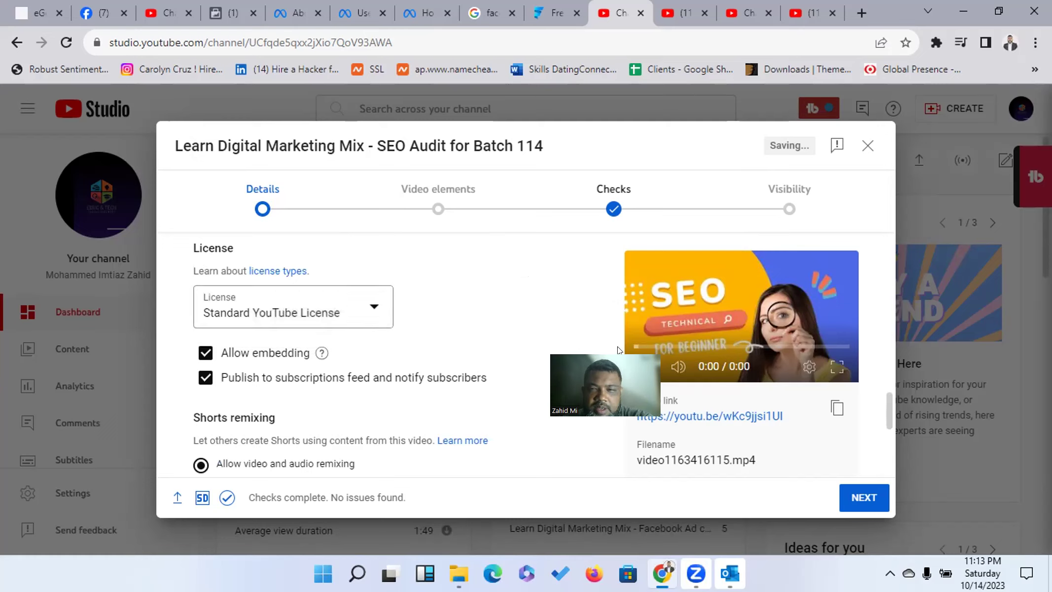
pyautogui.moveTo(888, 401); pyautogui.dragTo(888, 410)
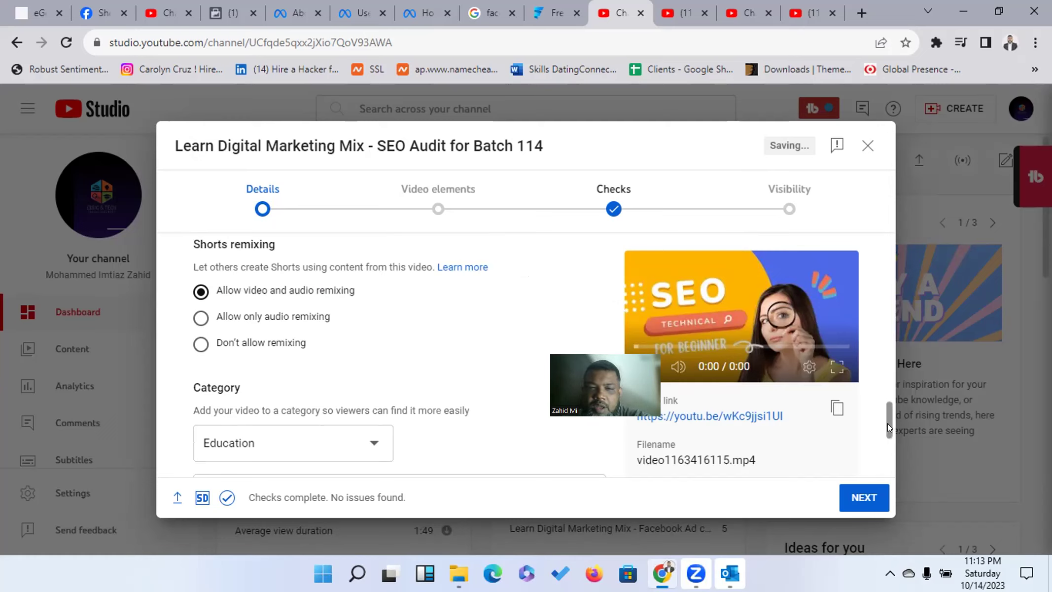
# Step: Set the category to Education and the educational type to Lecture
pyautogui.scroll(-1, 888, 424)
pyautogui.scroll(-3, 888, 424)
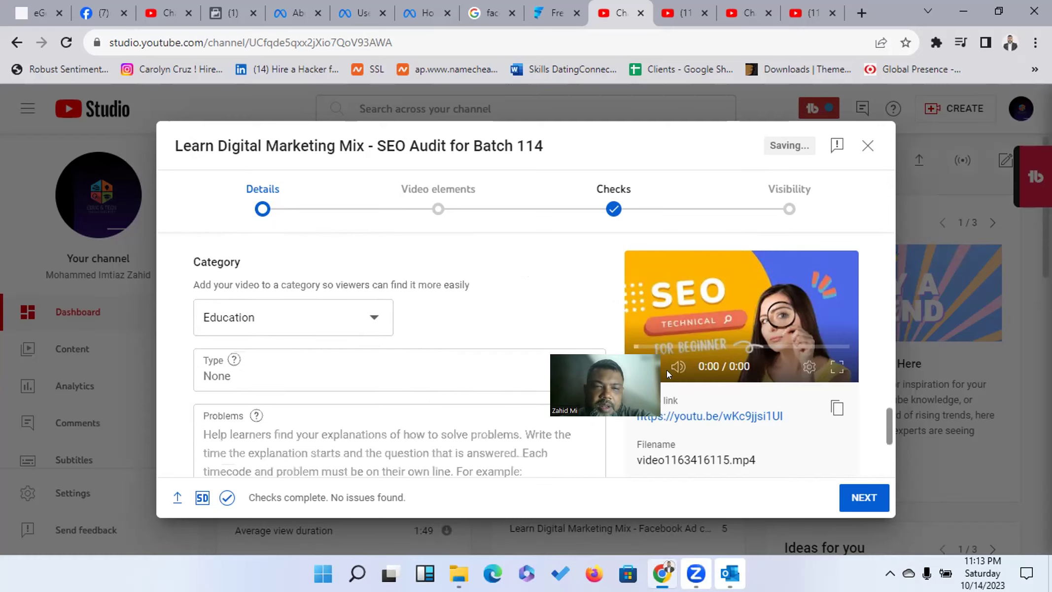
pyautogui.click(363, 314)
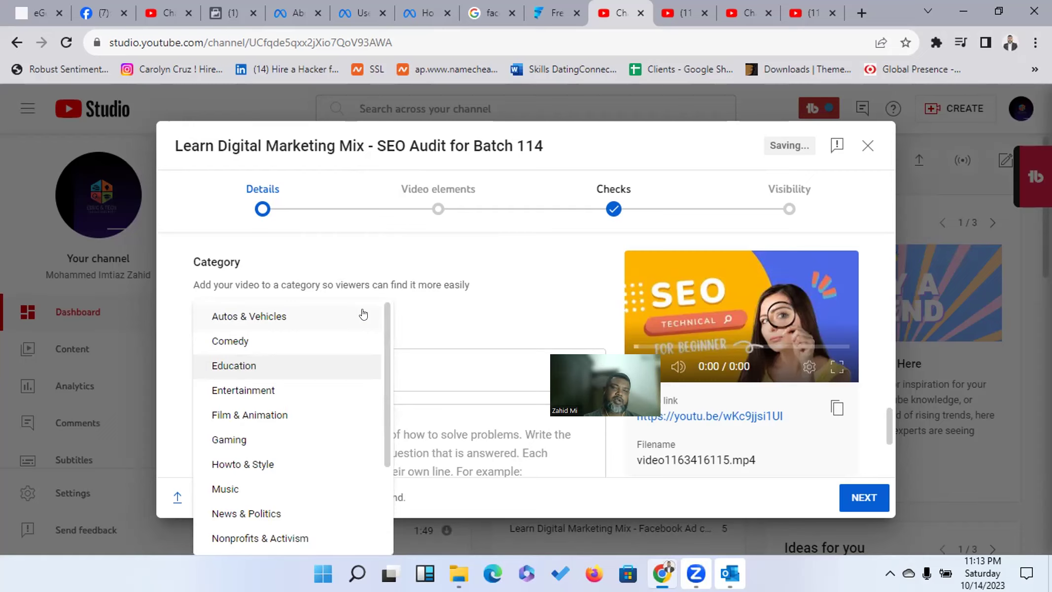
pyautogui.moveTo(385, 316); pyautogui.dragTo(384, 373)
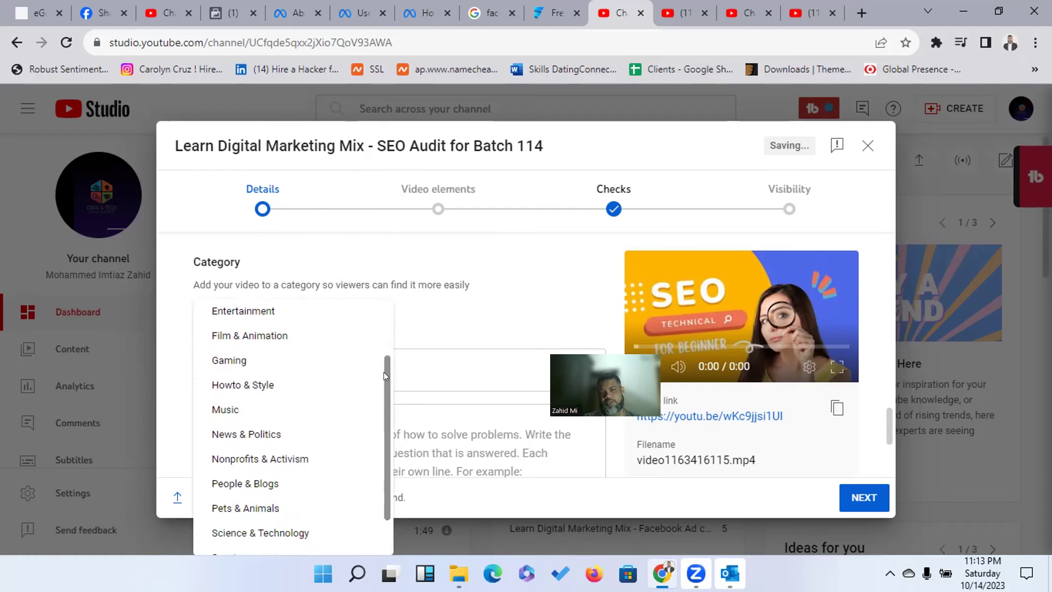
pyautogui.moveTo(385, 372); pyautogui.dragTo(386, 313)
pyautogui.click(234, 365)
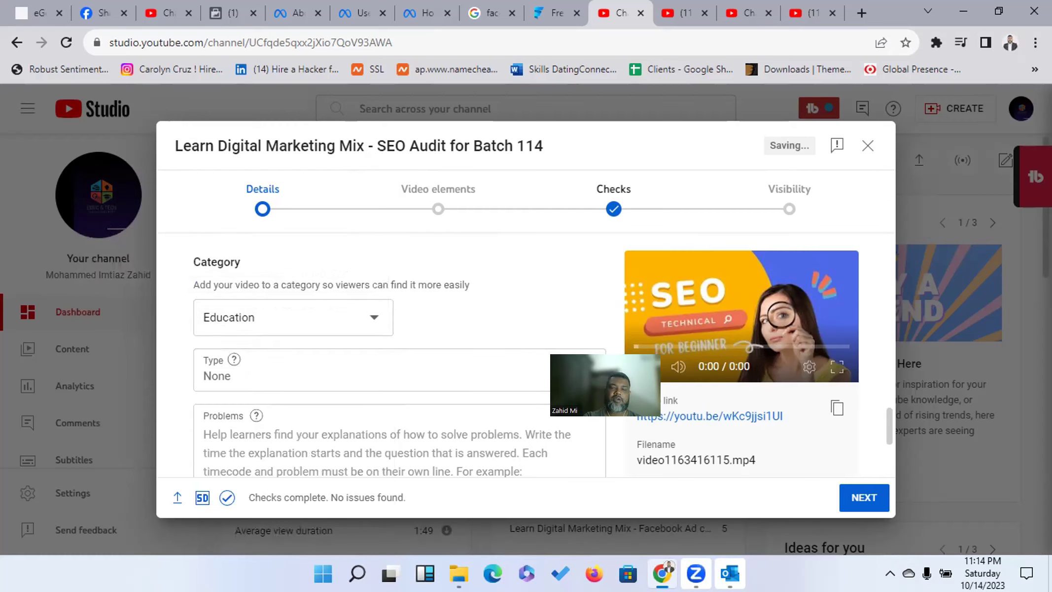
pyautogui.click(577, 375)
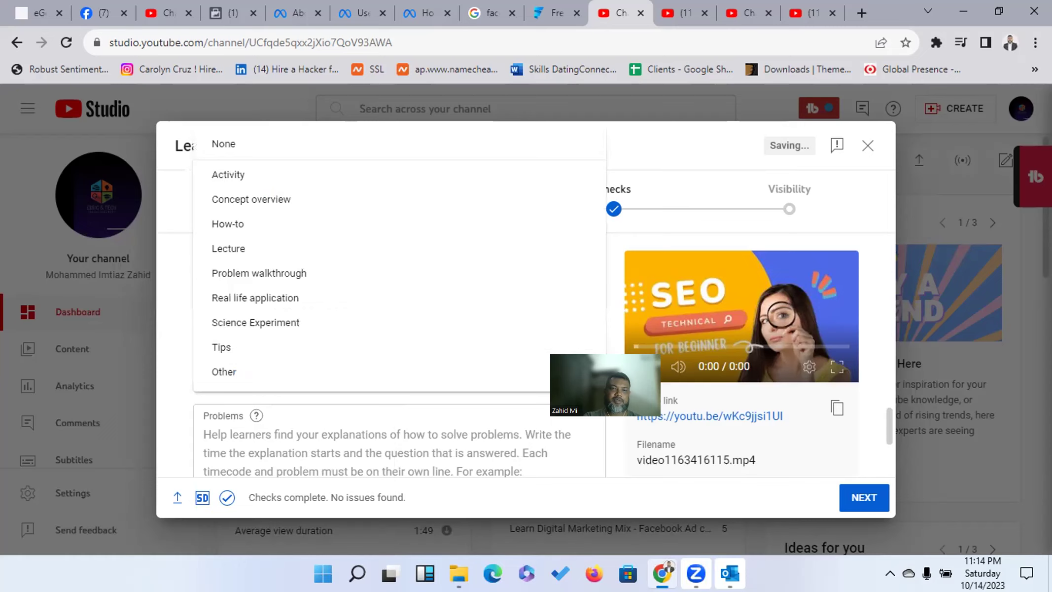
pyautogui.click(228, 247)
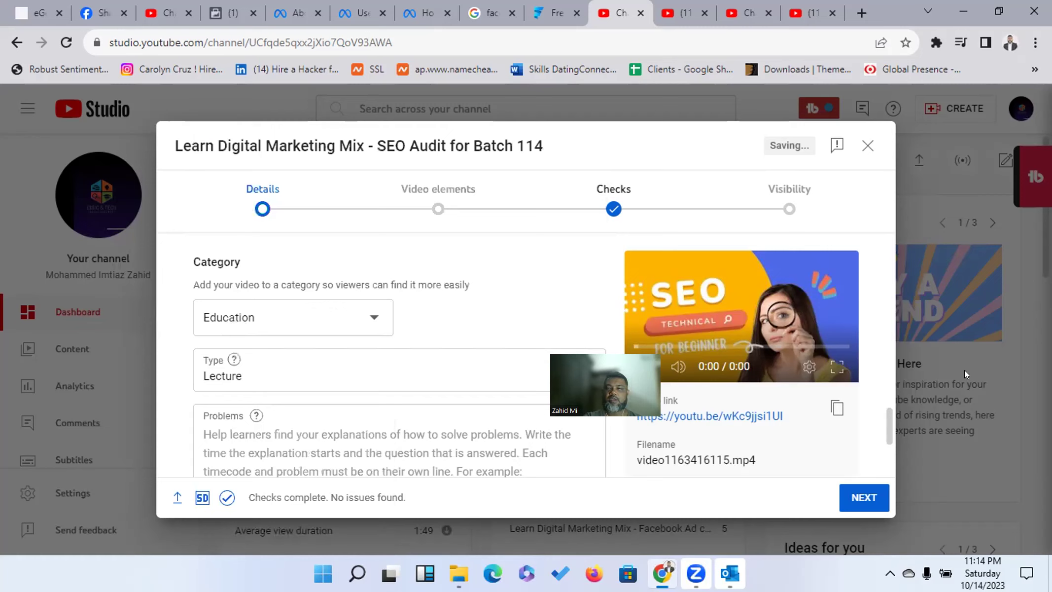
# Step: Set the academic system to Bangladesh
pyautogui.scroll(-2, 890, 417)
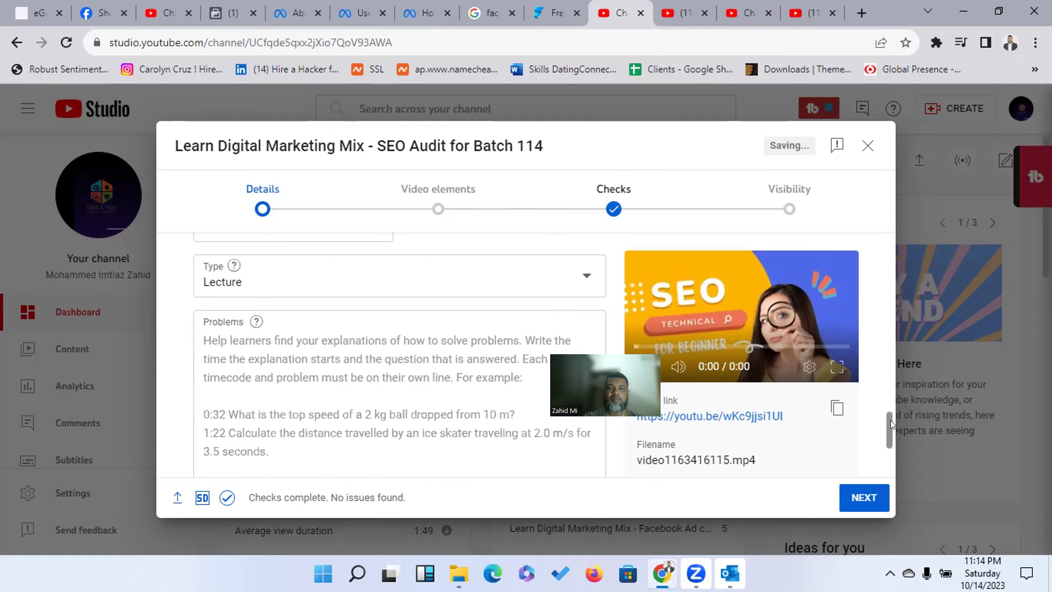
pyautogui.scroll(-2, 890, 420)
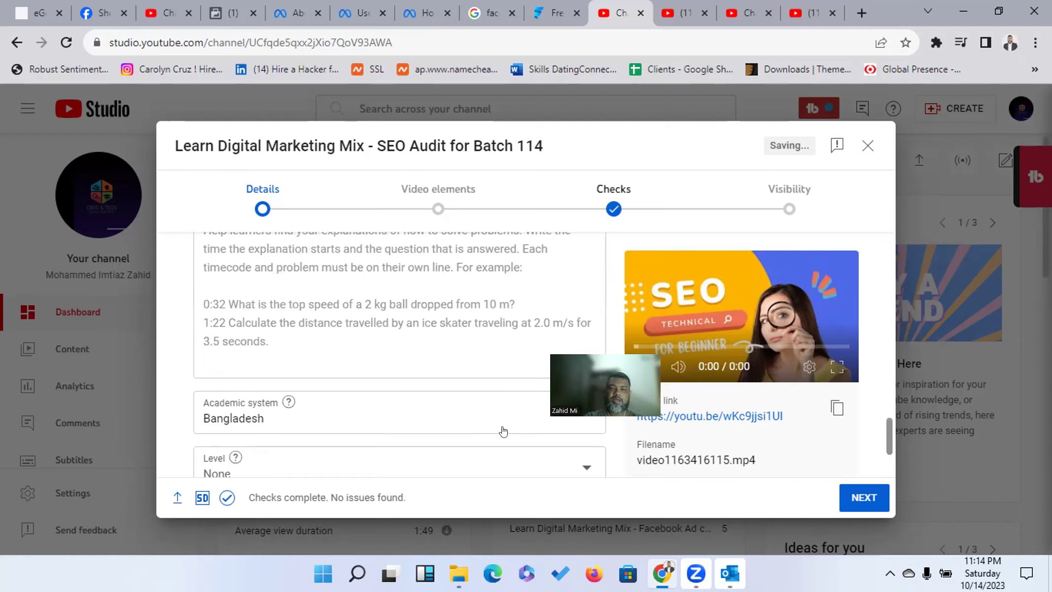
pyautogui.click(545, 414)
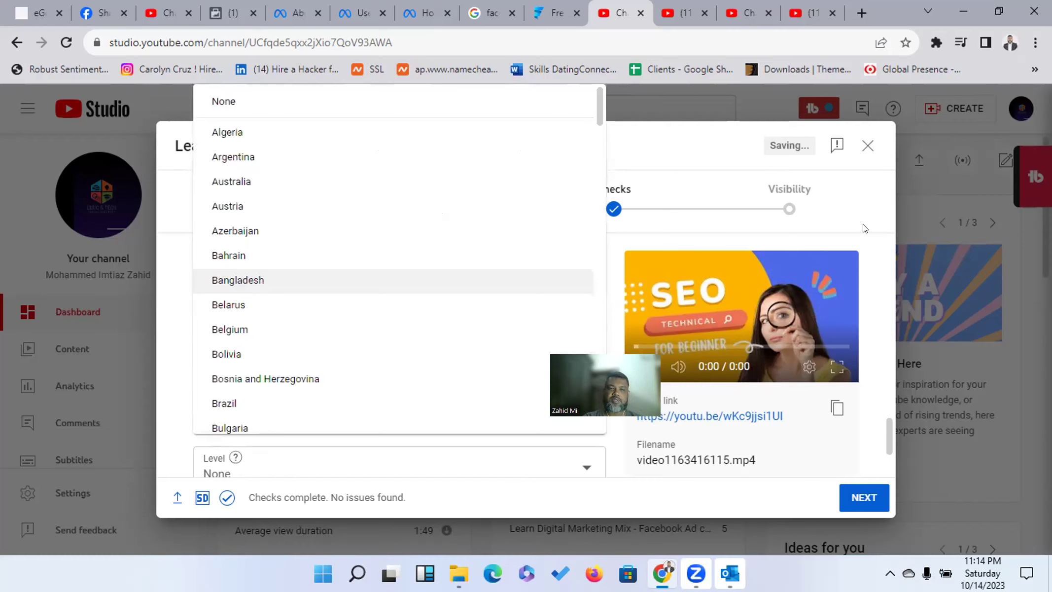
pyautogui.click(888, 436)
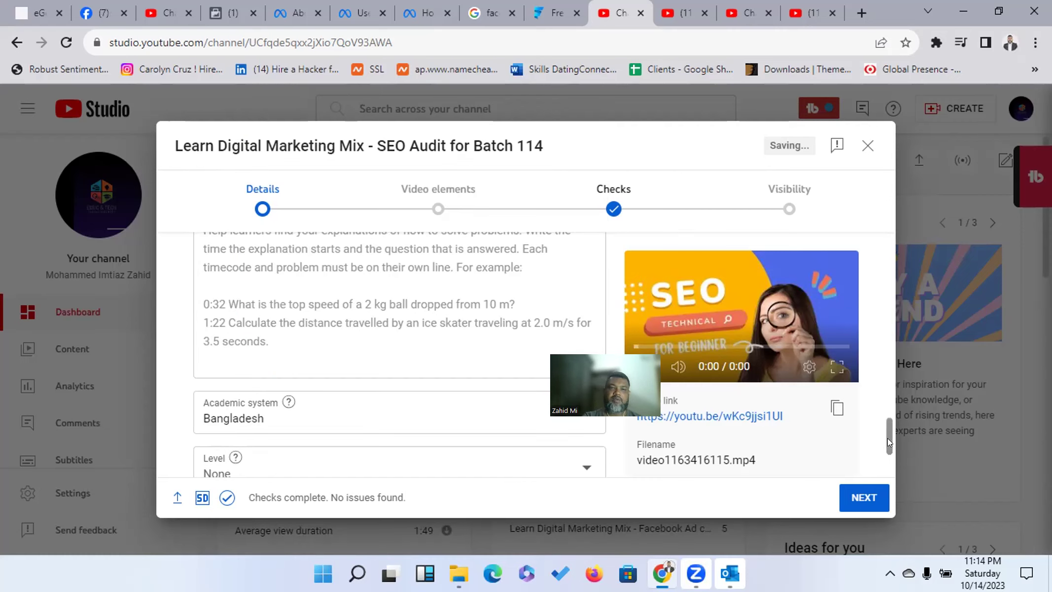
# Step: Set the learning level to Beginner
pyautogui.scroll(-3, 888, 446)
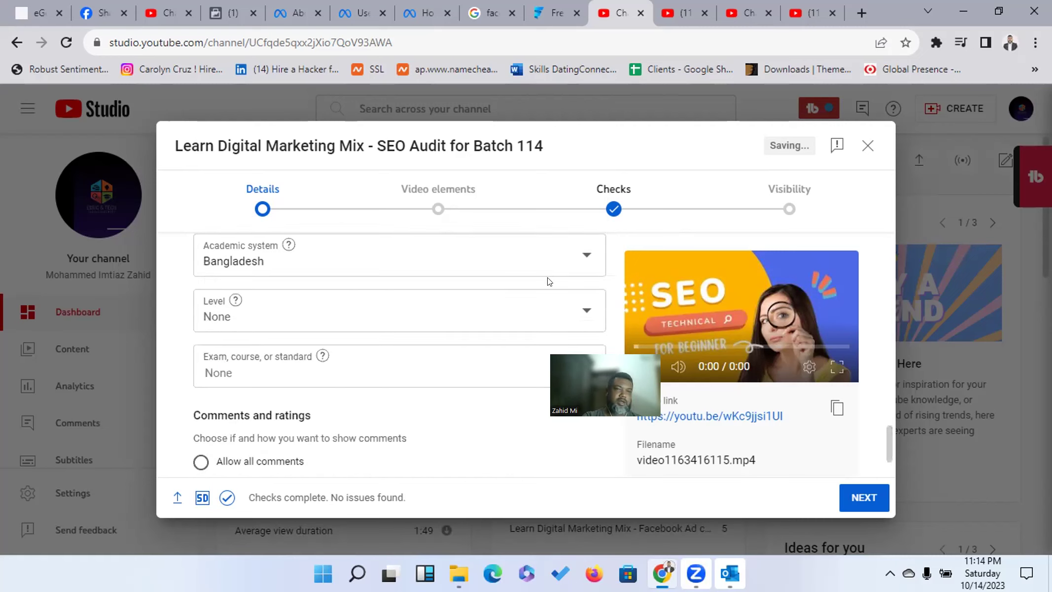
pyautogui.click(516, 307)
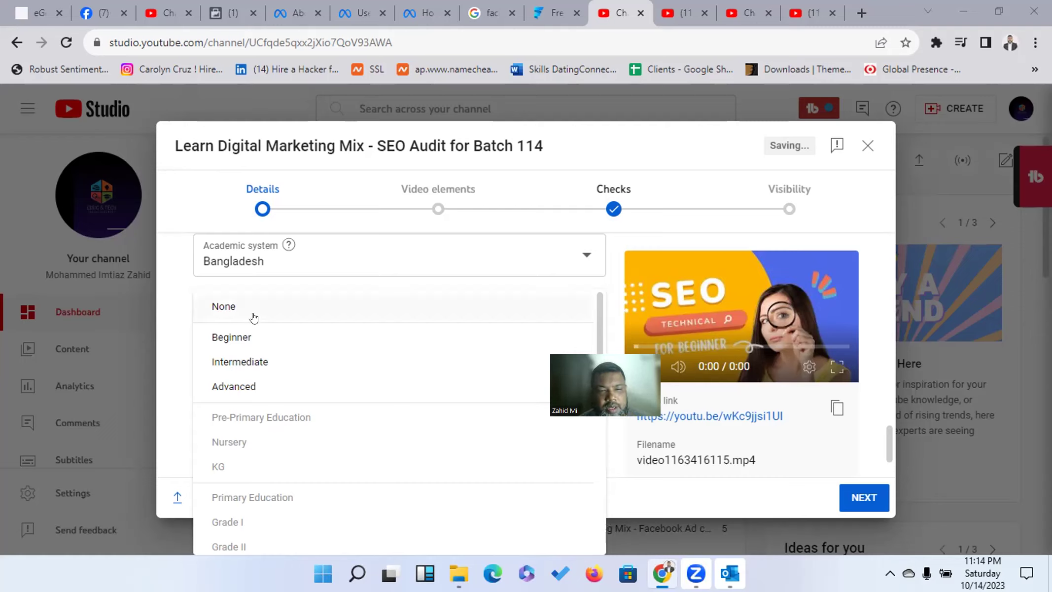
pyautogui.click(240, 339)
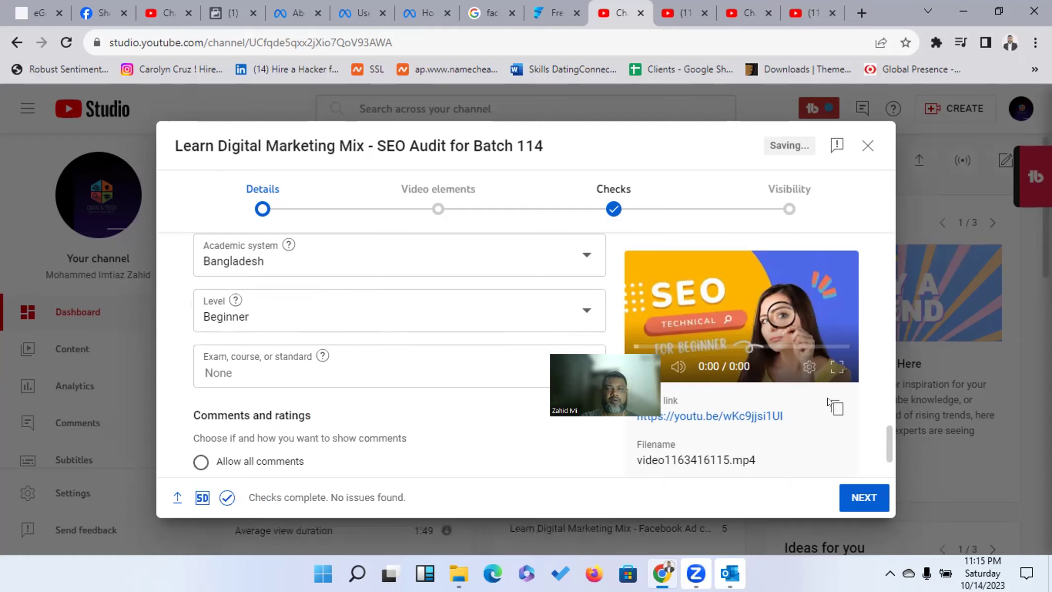
# Step: Sort comments by Newest and copy the video's share link to the clipboard
pyautogui.moveTo(886, 439); pyautogui.dragTo(890, 456)
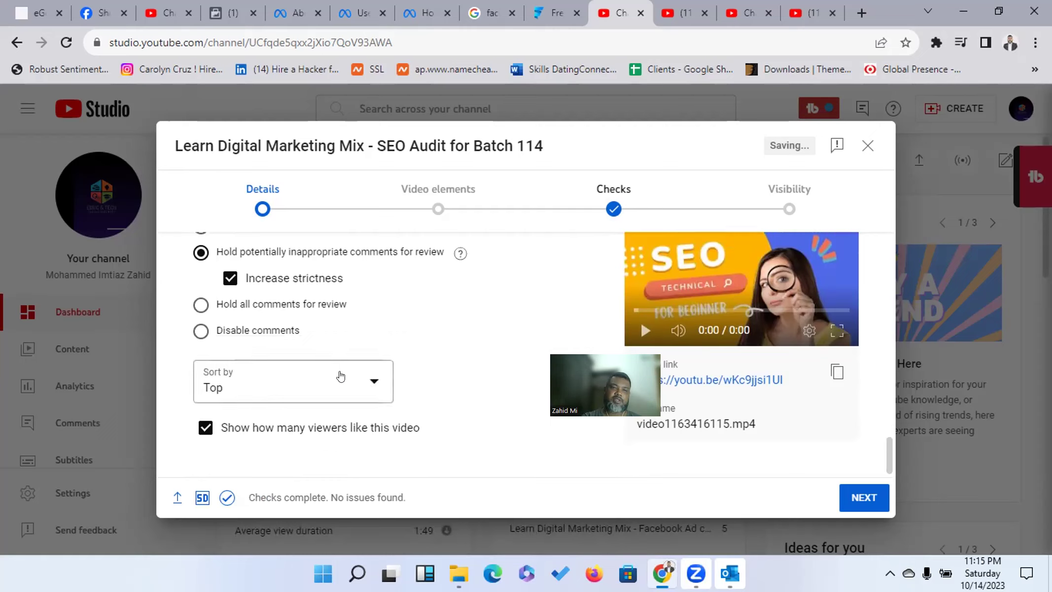
pyautogui.click(359, 380)
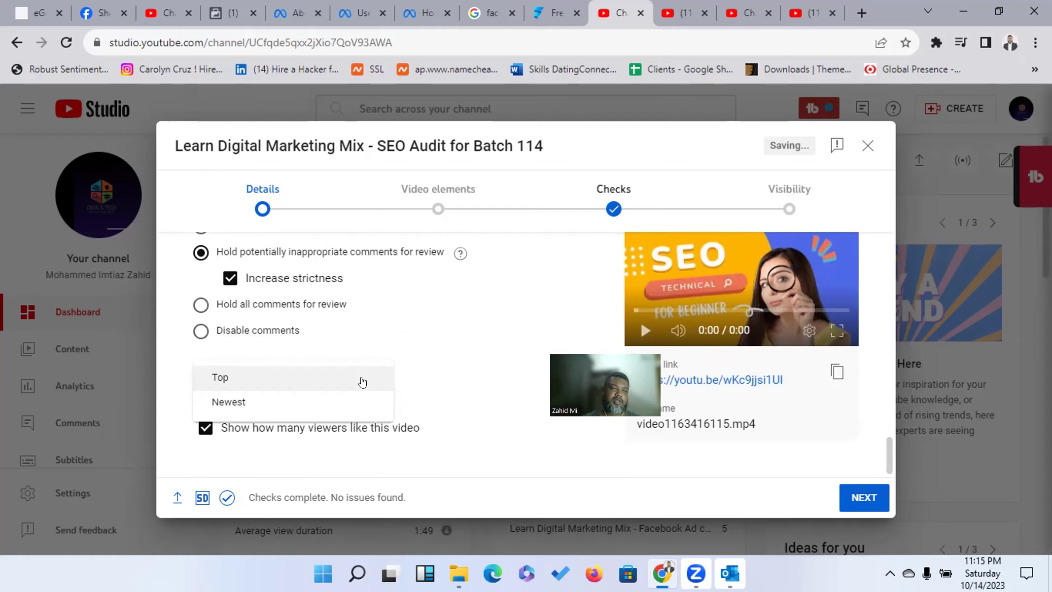
pyautogui.click(269, 403)
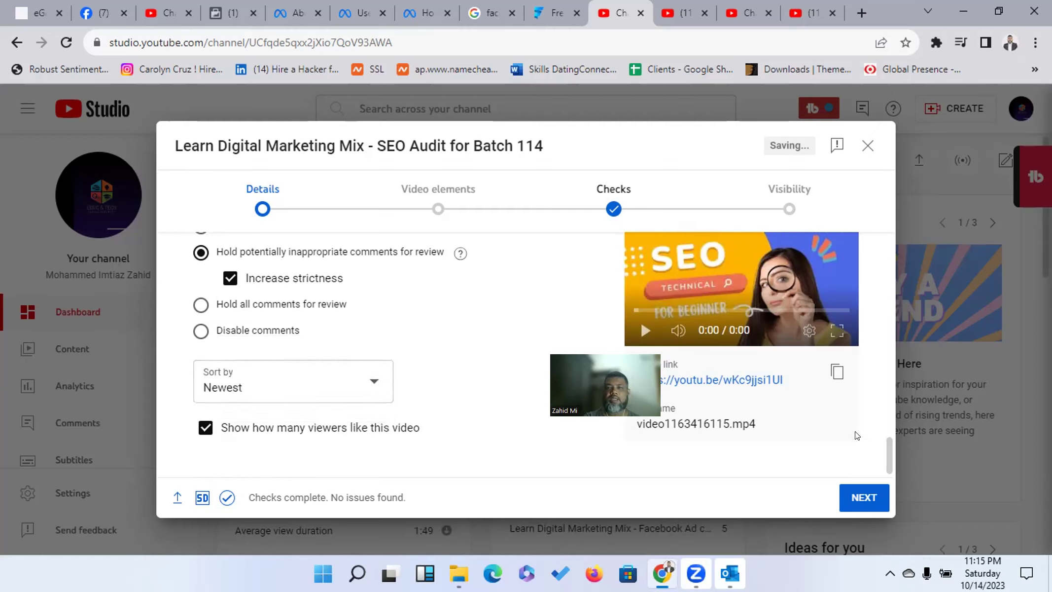
pyautogui.click(835, 374)
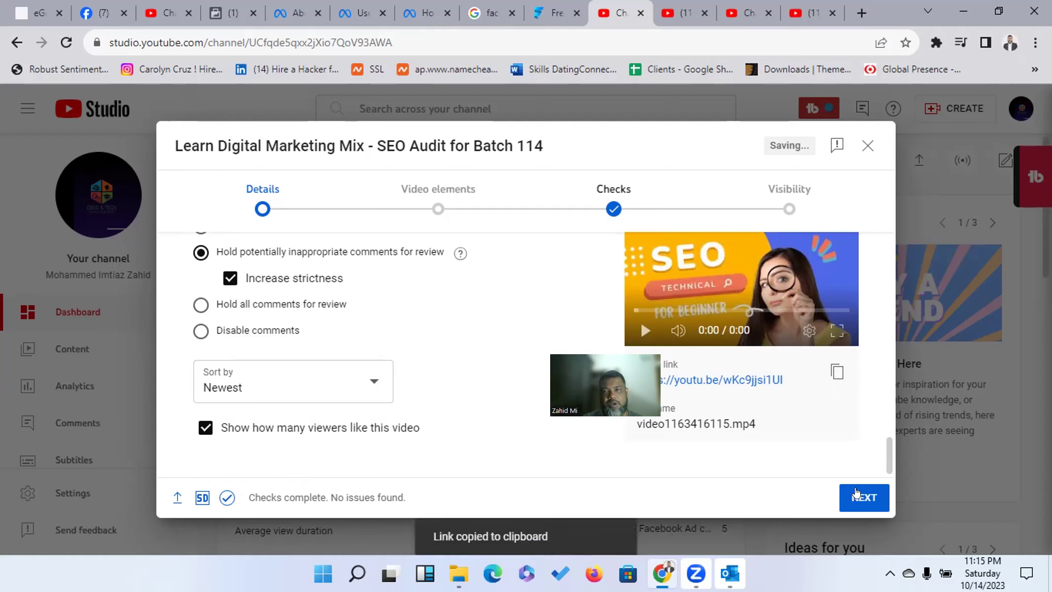
# Step: In Video elements, add Bangla subtitles by typing them manually and publish them
pyautogui.click(856, 493)
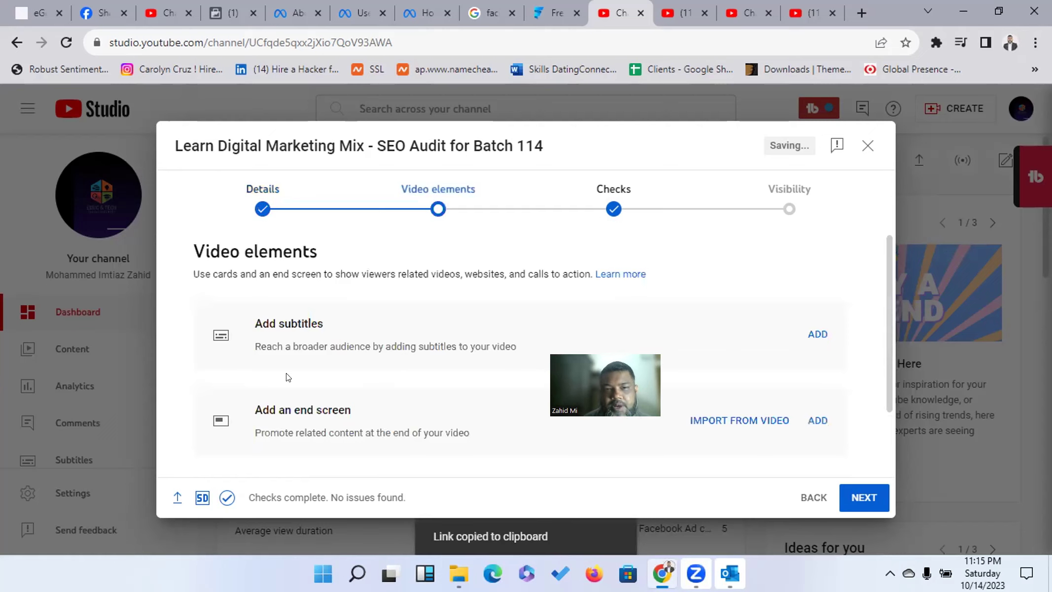
pyautogui.click(817, 333)
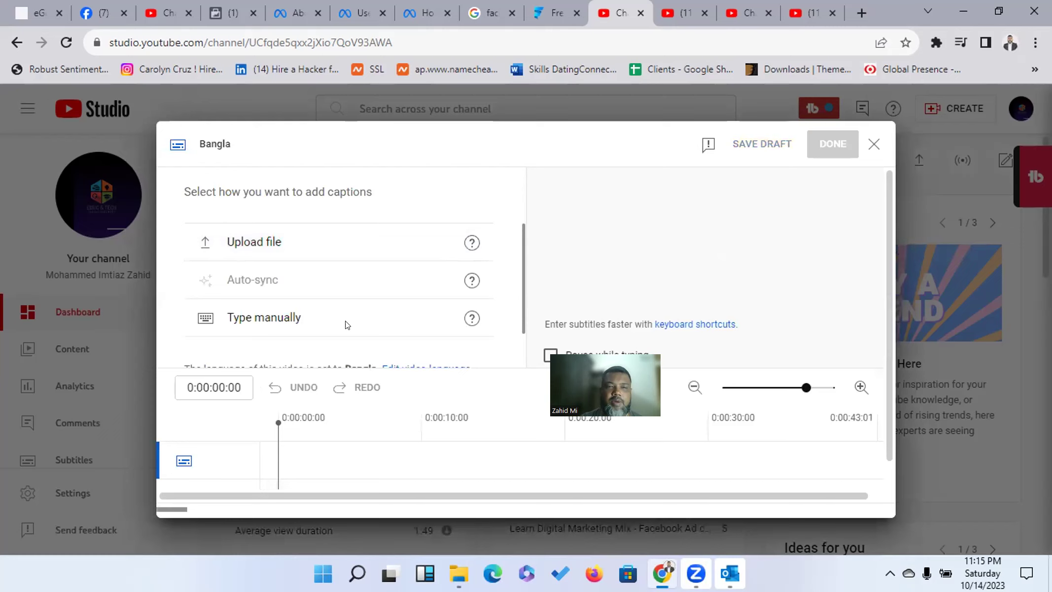
pyautogui.click(258, 316)
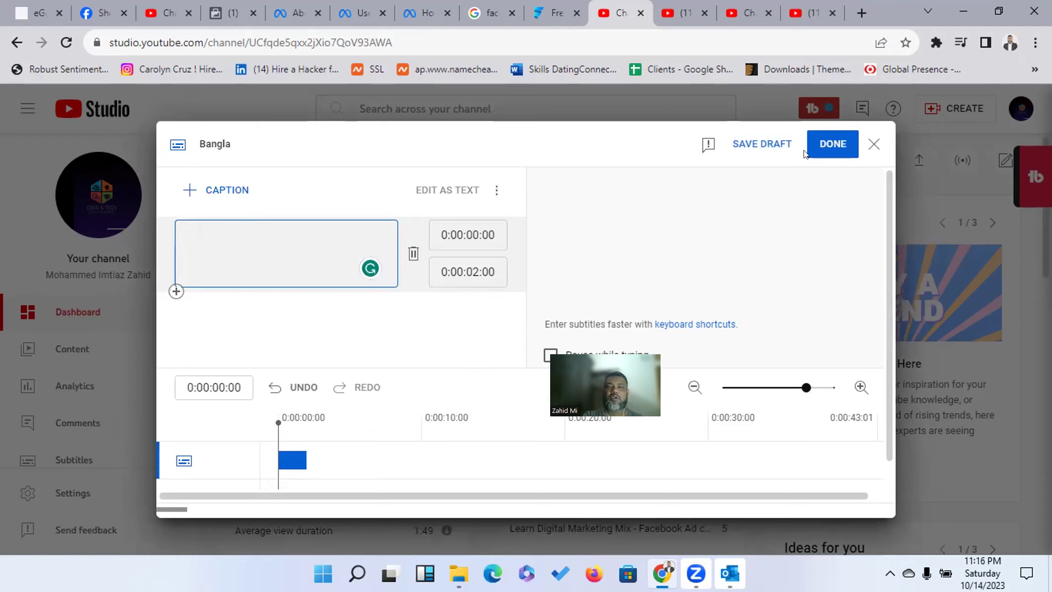
pyautogui.click(828, 143)
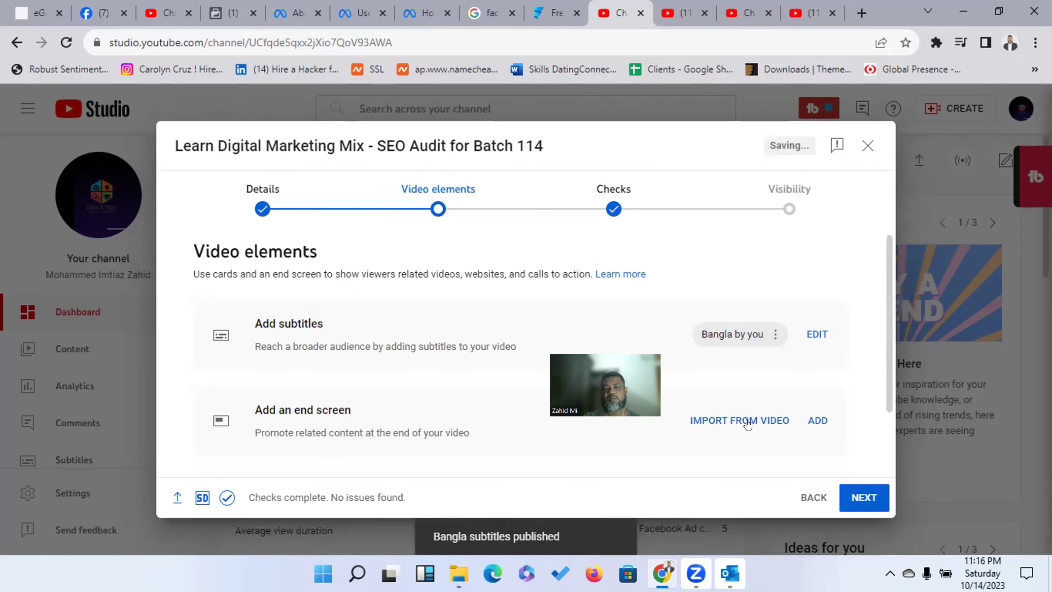
# Step: Try importing an end screen from another video, then close the picker without importing
pyautogui.click(754, 425)
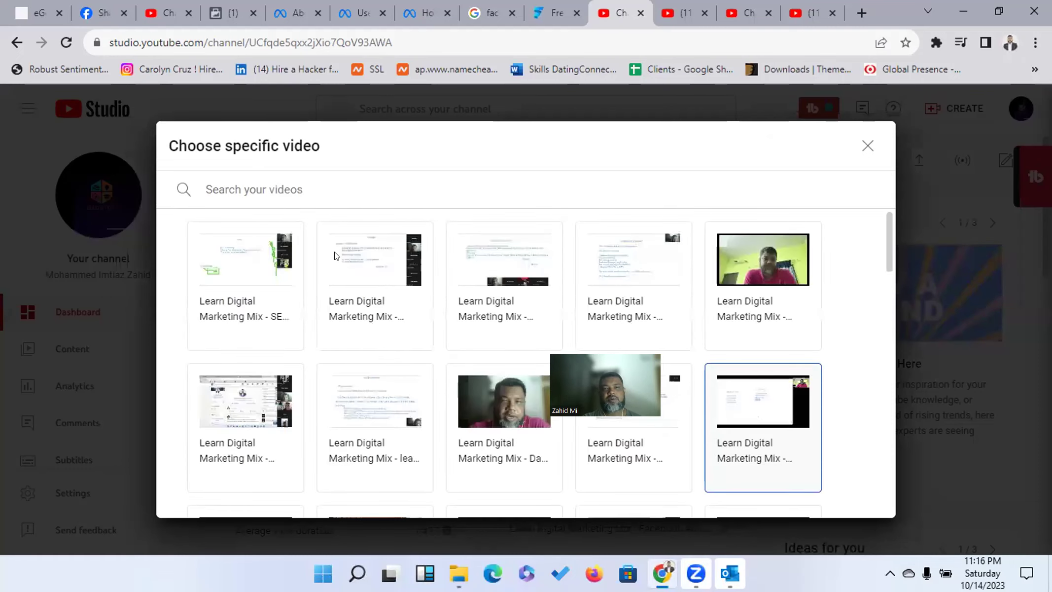
pyautogui.click(347, 279)
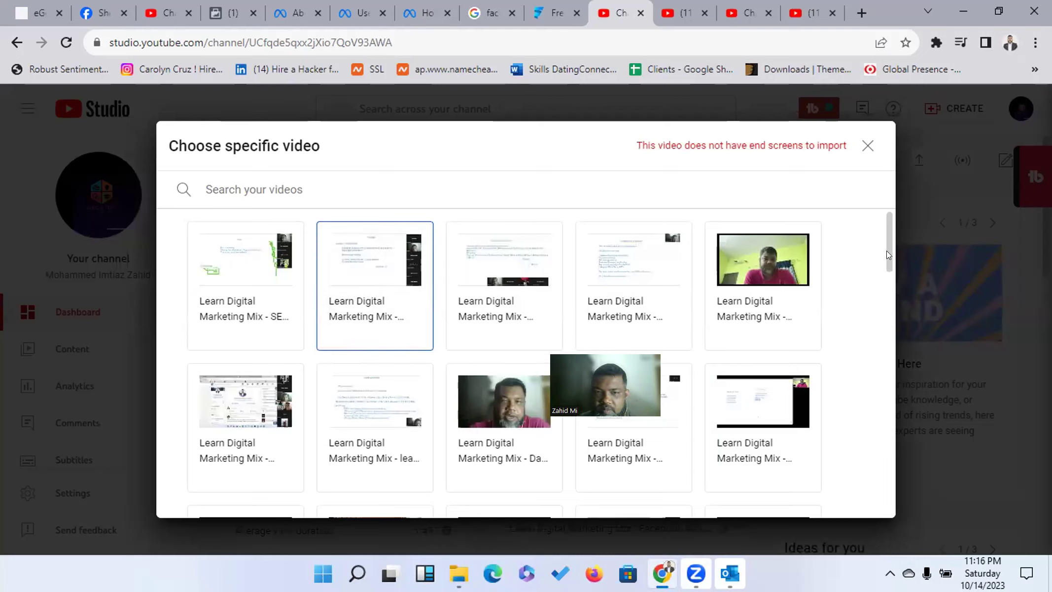
pyautogui.scroll(-3, 266, 267)
pyautogui.click(266, 266)
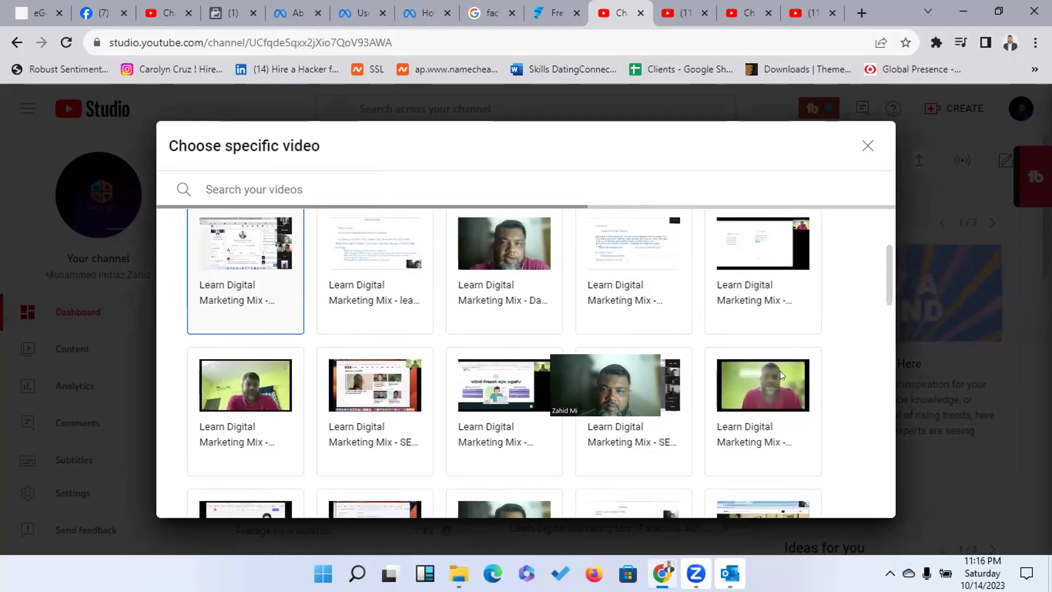
pyautogui.click(868, 145)
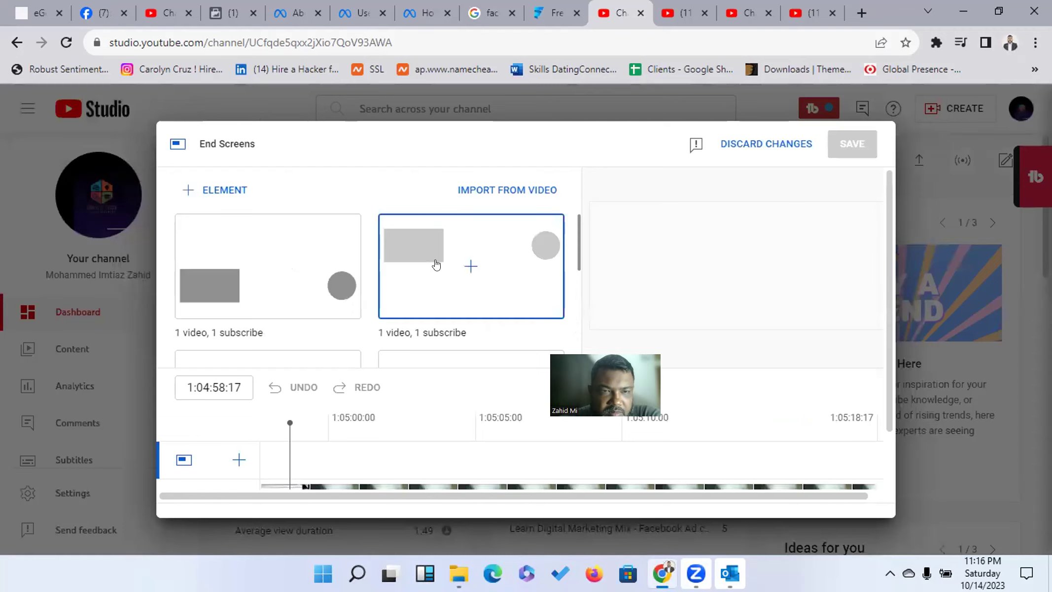
# Step: Apply the 1 video, 1 subscribe template, feature a specific Learn Digital Marketing Mix video, and save
pyautogui.click(215, 289)
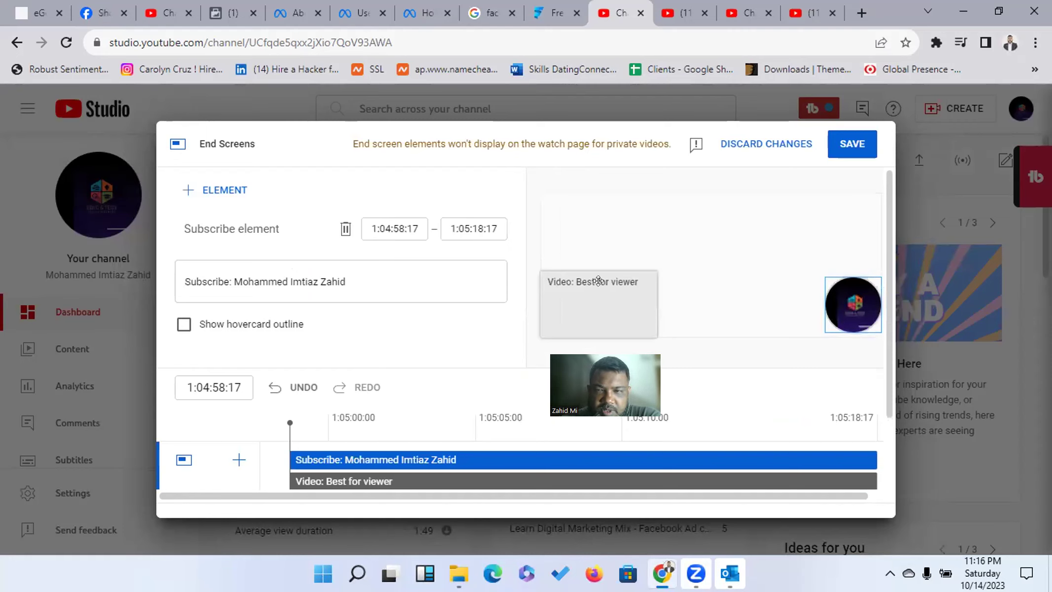
pyautogui.click(577, 278)
pyautogui.click(576, 278)
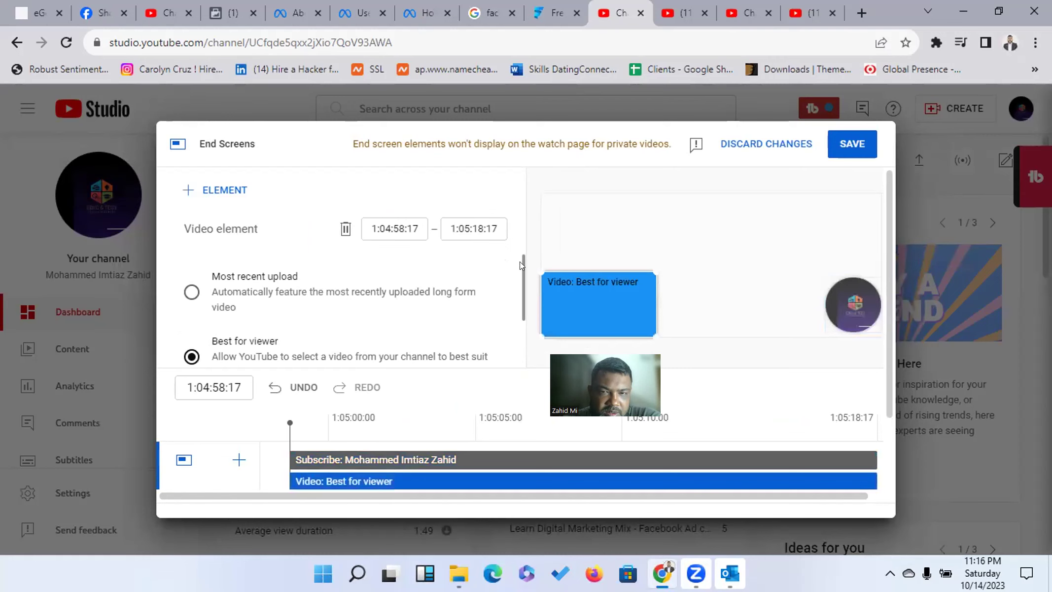
pyautogui.scroll(-2, 521, 305)
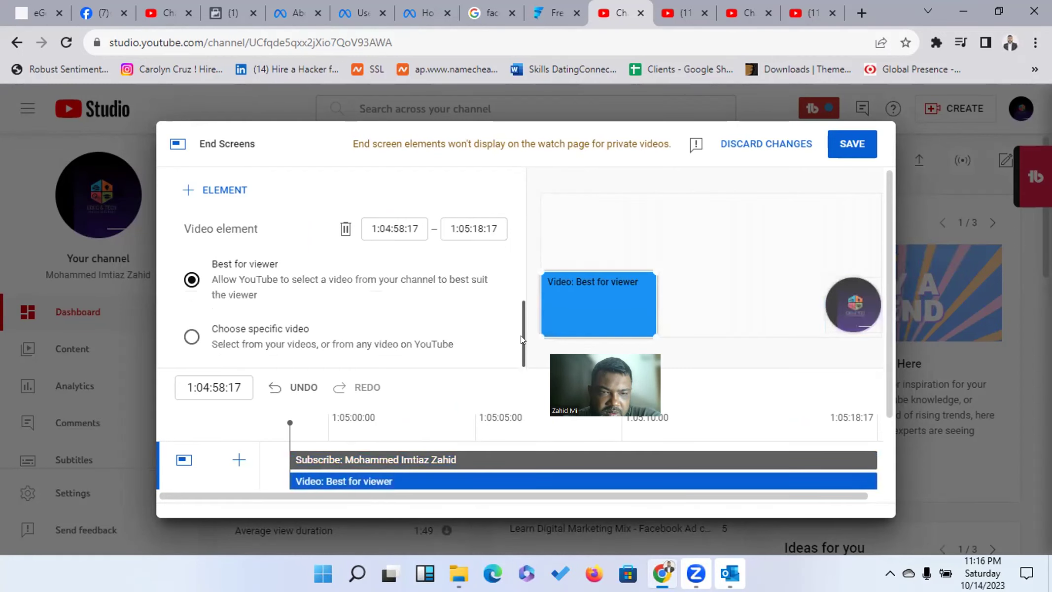
pyautogui.click(193, 332)
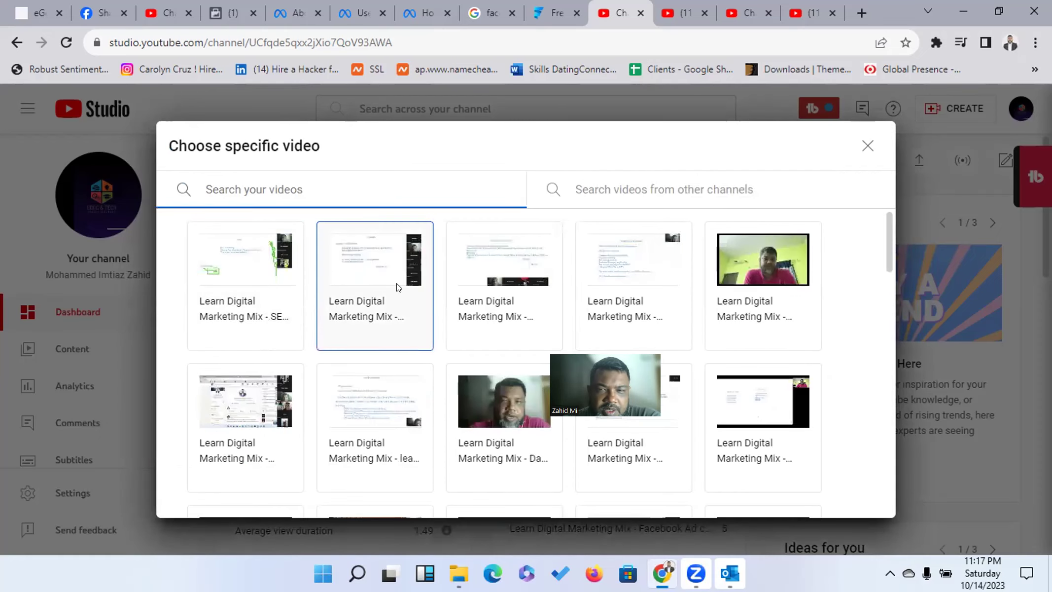
pyautogui.click(397, 287)
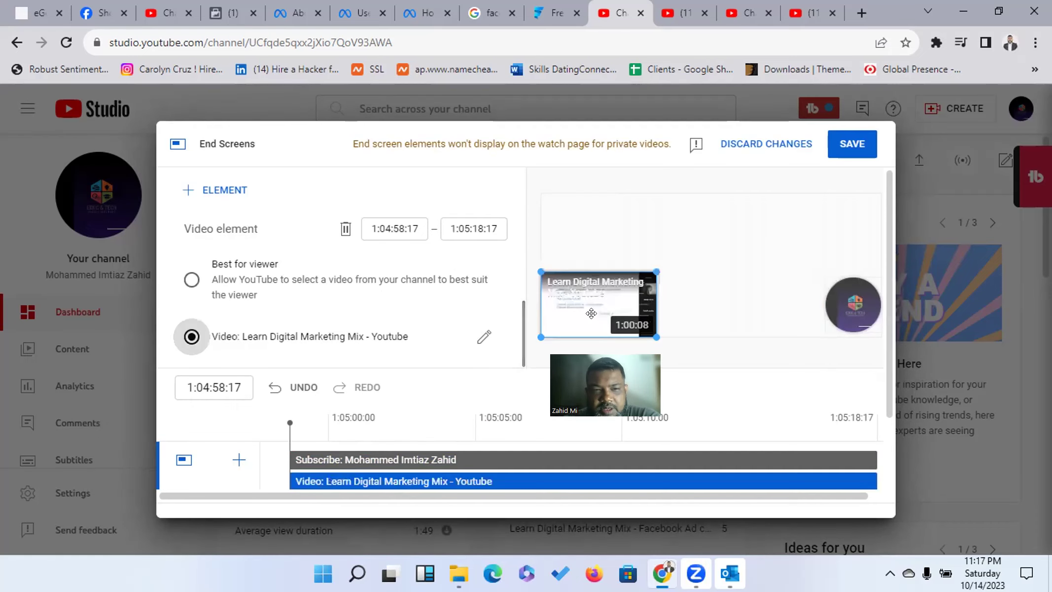
pyautogui.click(867, 145)
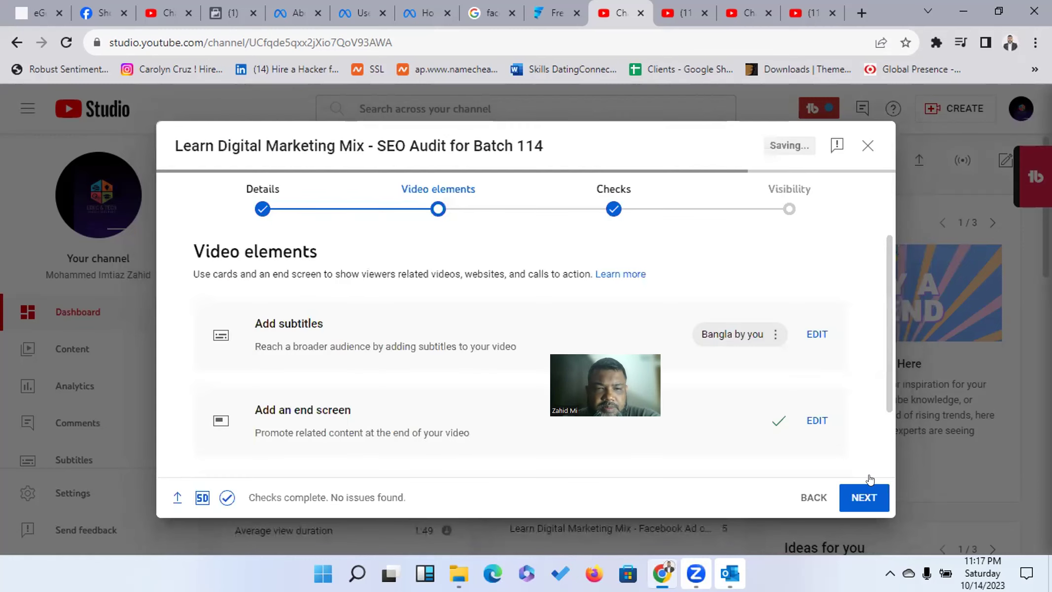
pyautogui.click(869, 481)
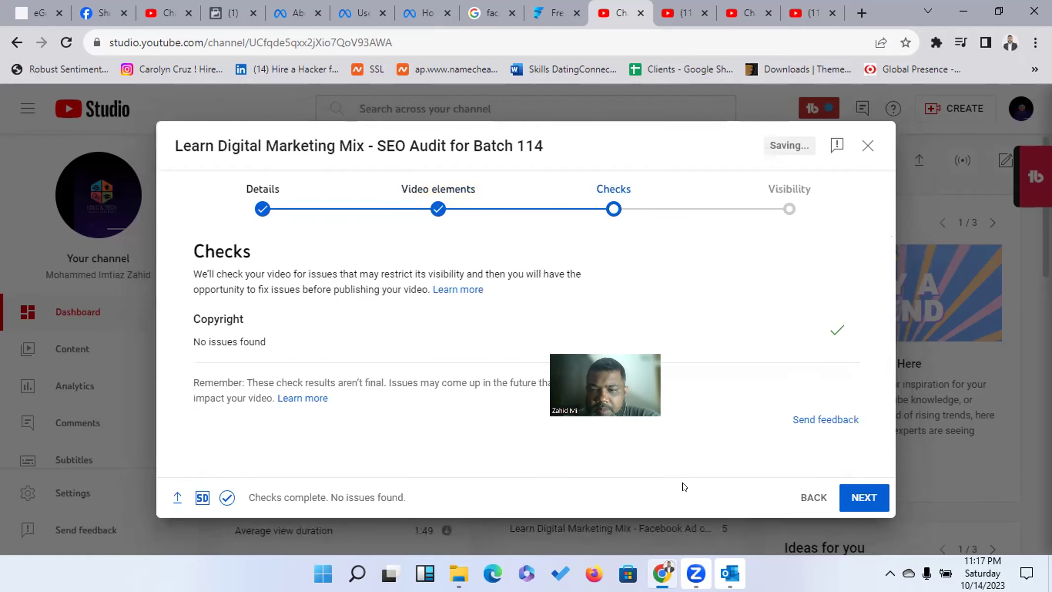
pyautogui.hotkey('shift', 'Tab')
pyautogui.press('Return')
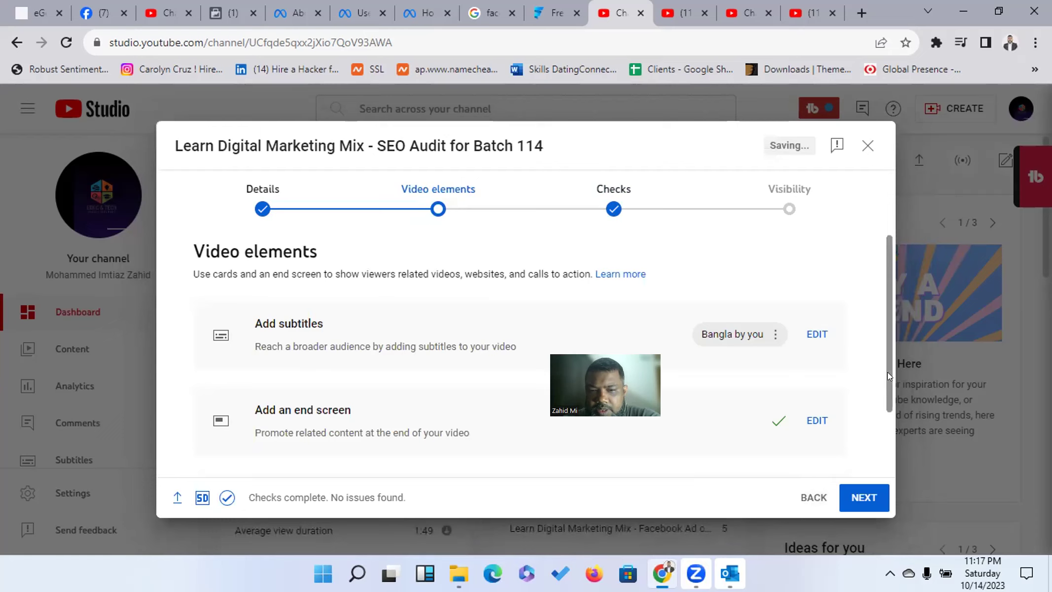
pyautogui.scroll(-2, 891, 437)
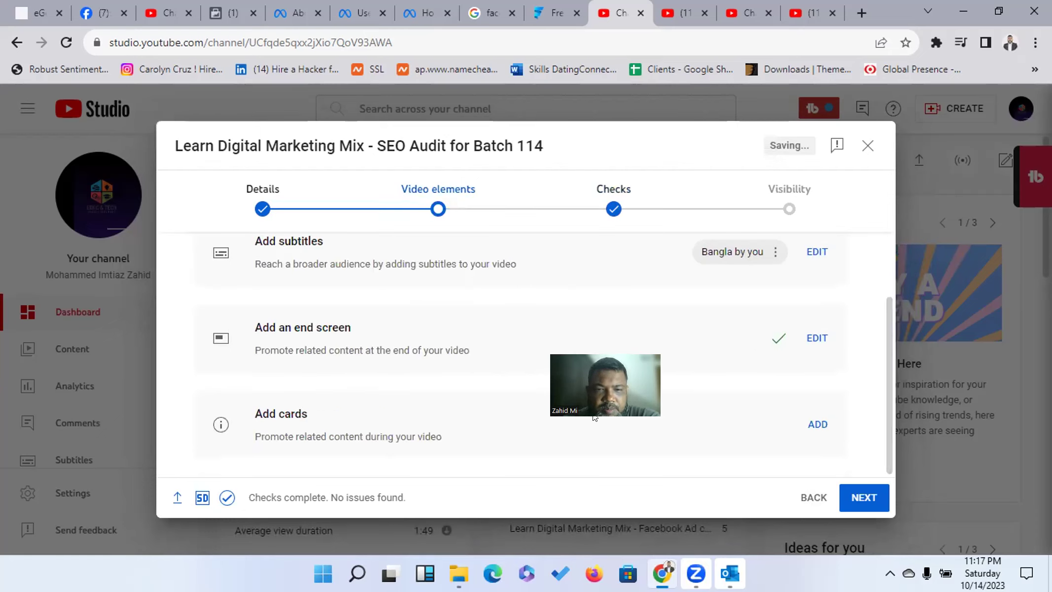
pyautogui.click(818, 425)
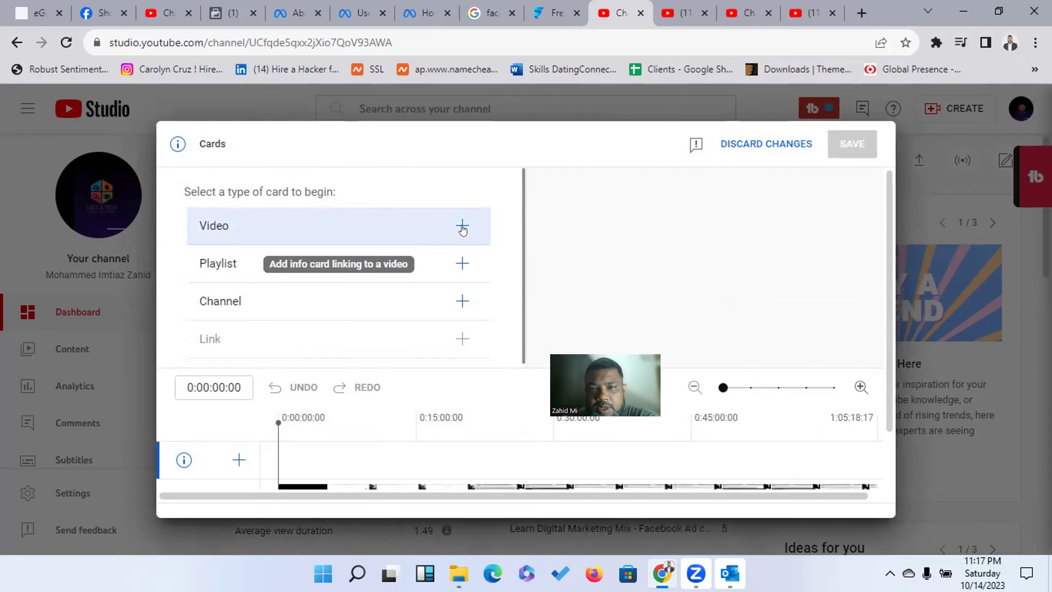
pyautogui.click(461, 226)
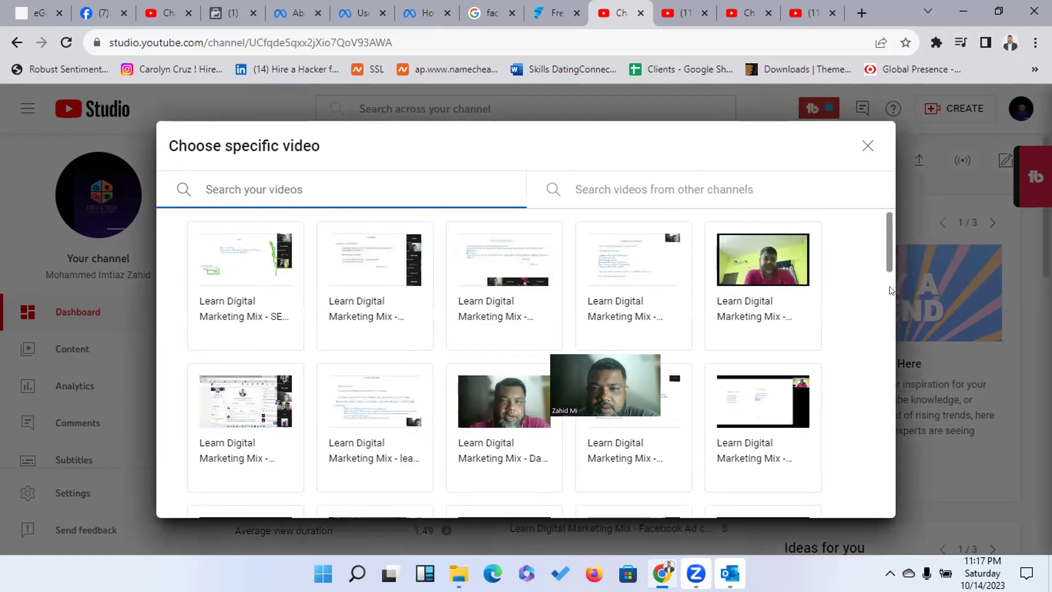
pyautogui.scroll(-5, 890, 311)
pyautogui.scroll(3, 890, 310)
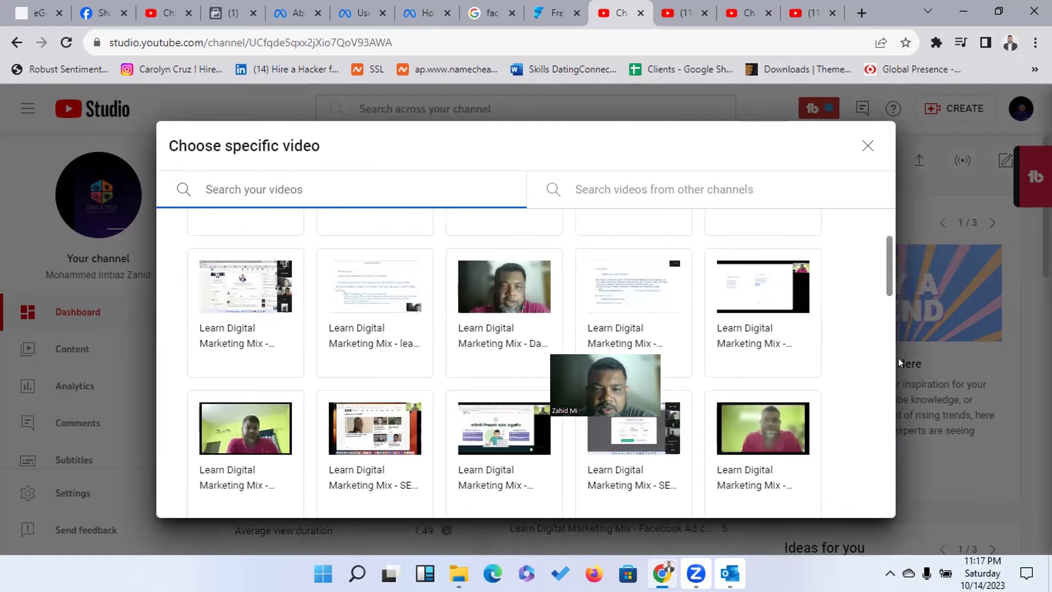
pyautogui.scroll(-5, 890, 424)
pyautogui.scroll(-1, 891, 453)
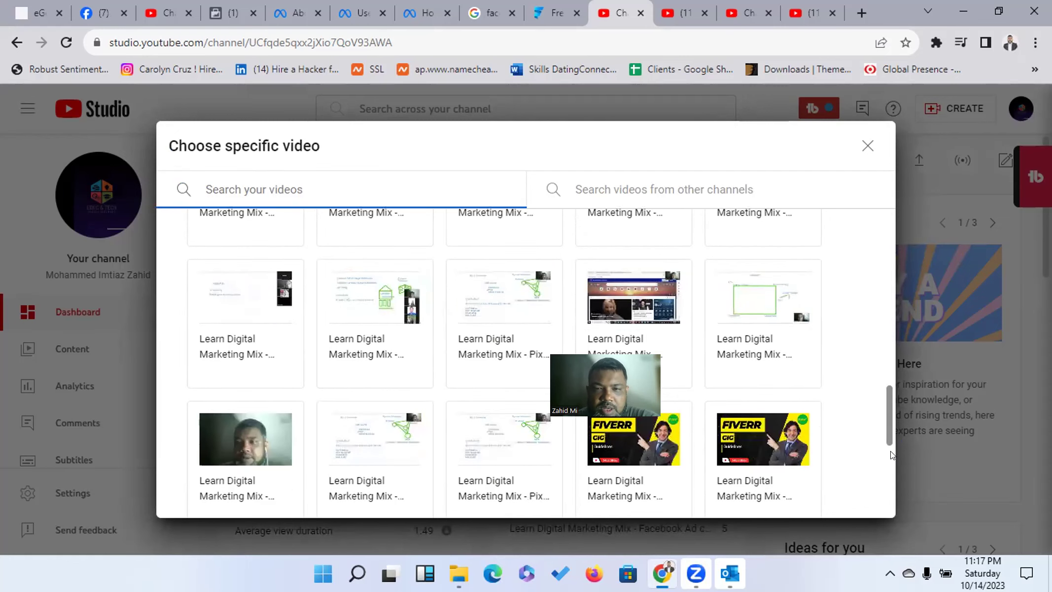
pyautogui.scroll(-3, 892, 453)
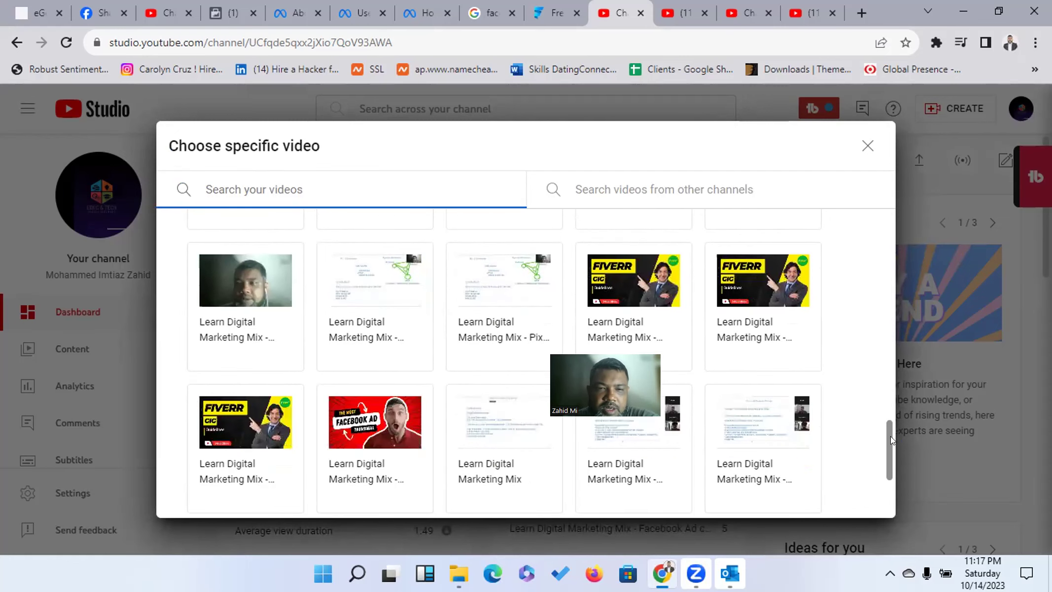
pyautogui.scroll(-2, 891, 460)
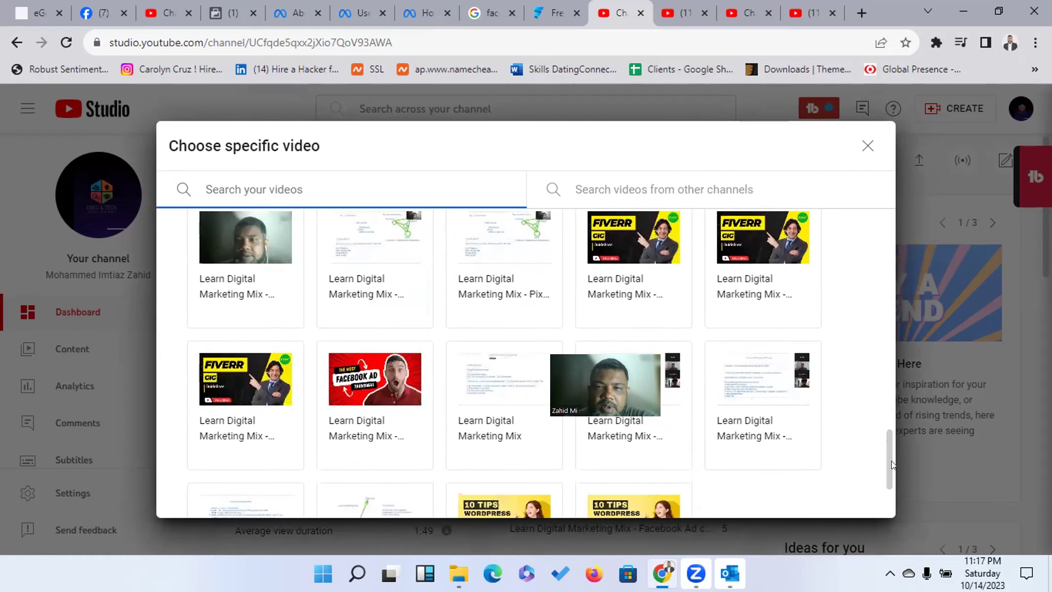
pyautogui.click(867, 150)
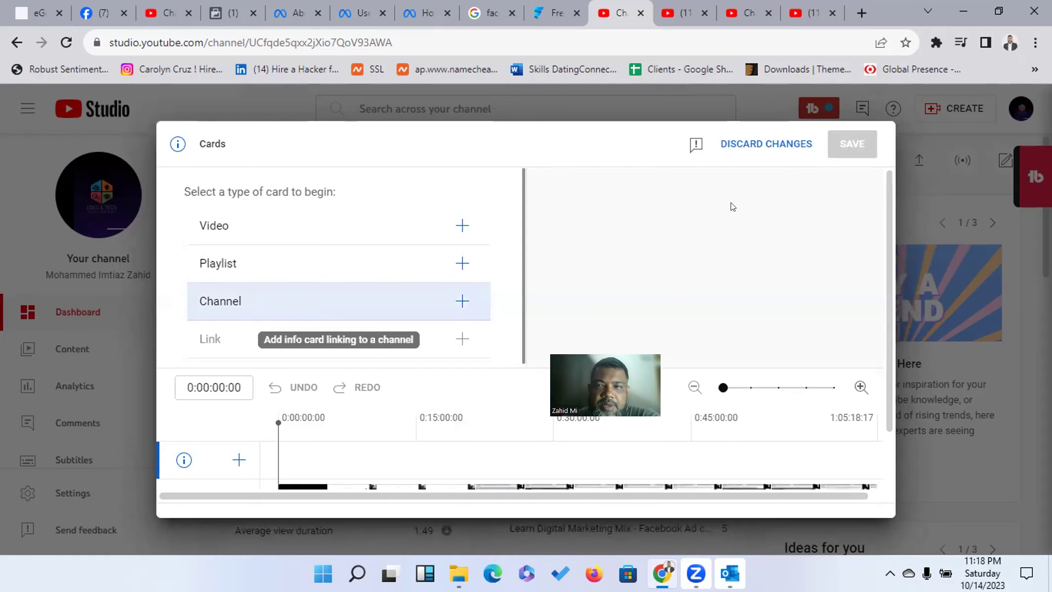
pyautogui.click(773, 144)
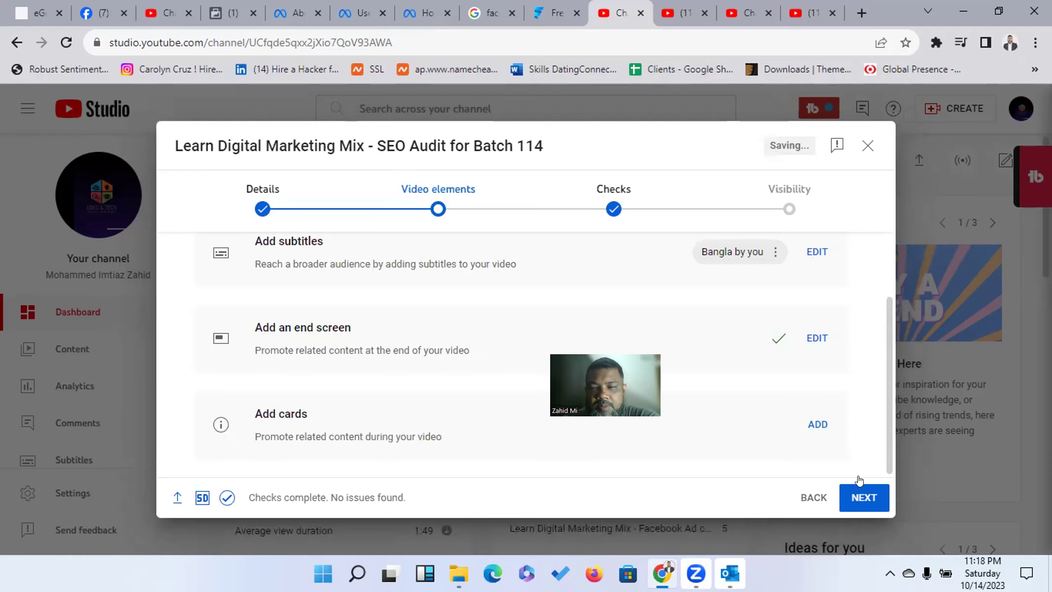
# Step: Advance through Checks to Visibility, publish the video as Unlisted, and close the published dialog
pyautogui.click(856, 489)
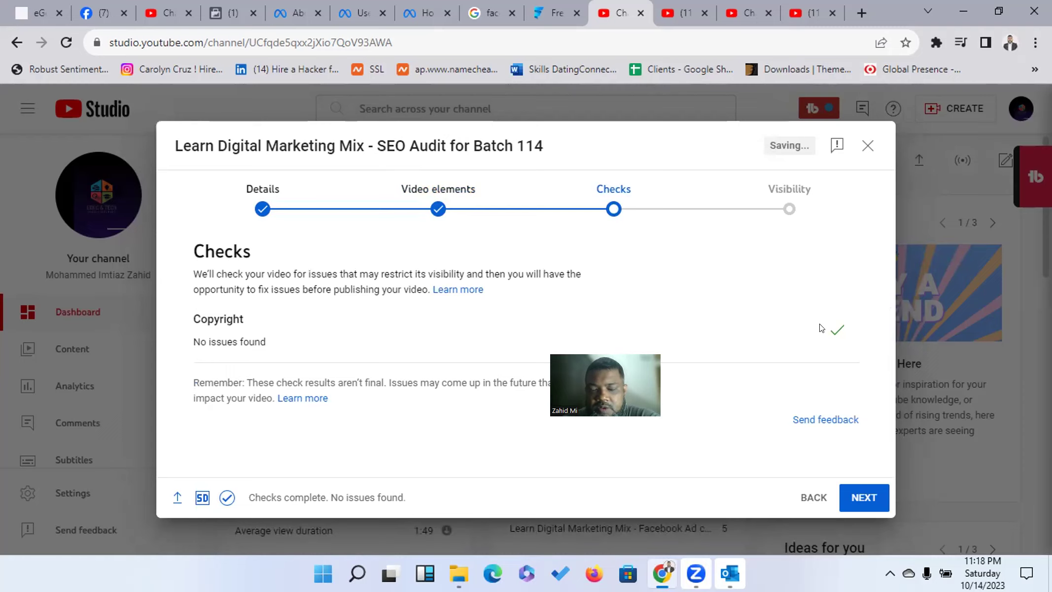
pyautogui.click(857, 492)
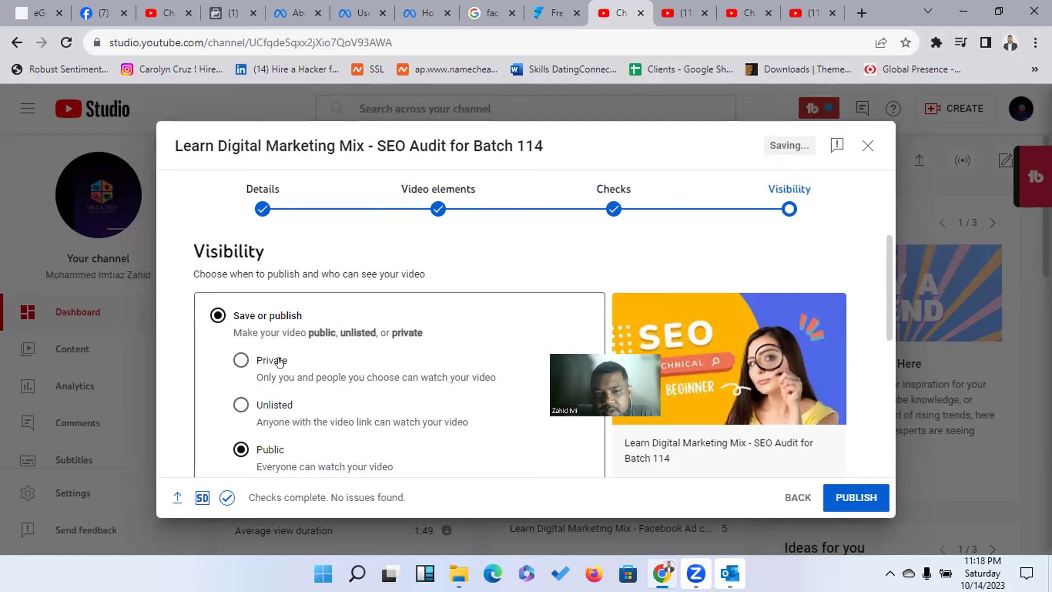
pyautogui.click(241, 404)
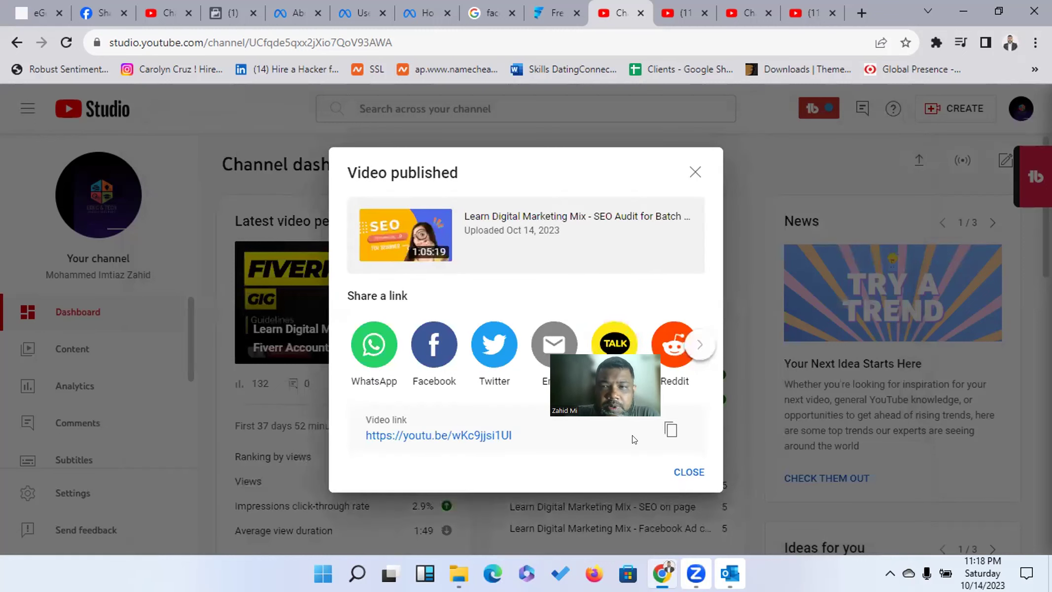
pyautogui.click(694, 171)
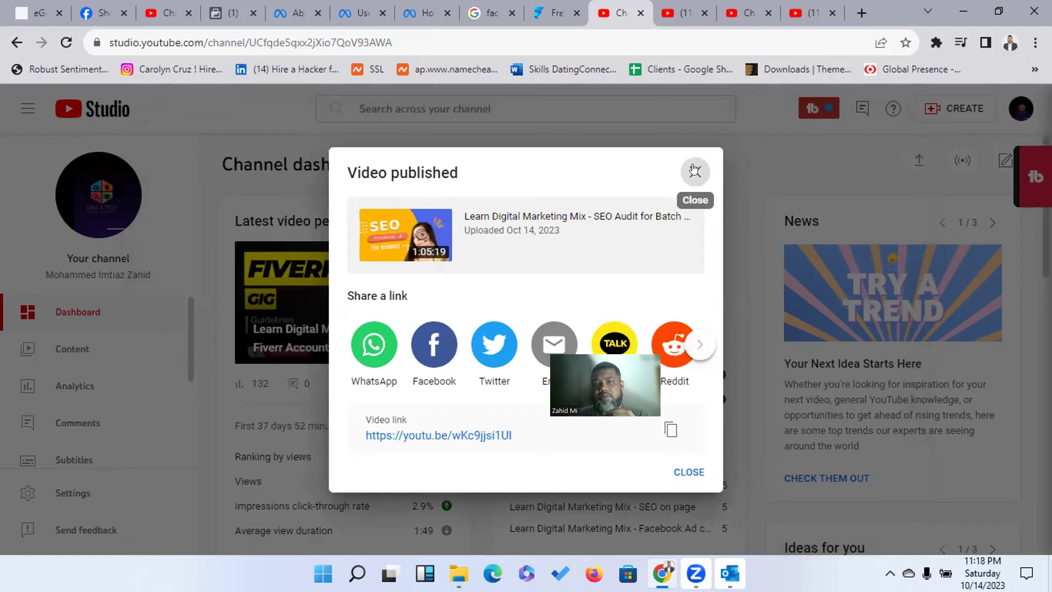
pyautogui.click(694, 170)
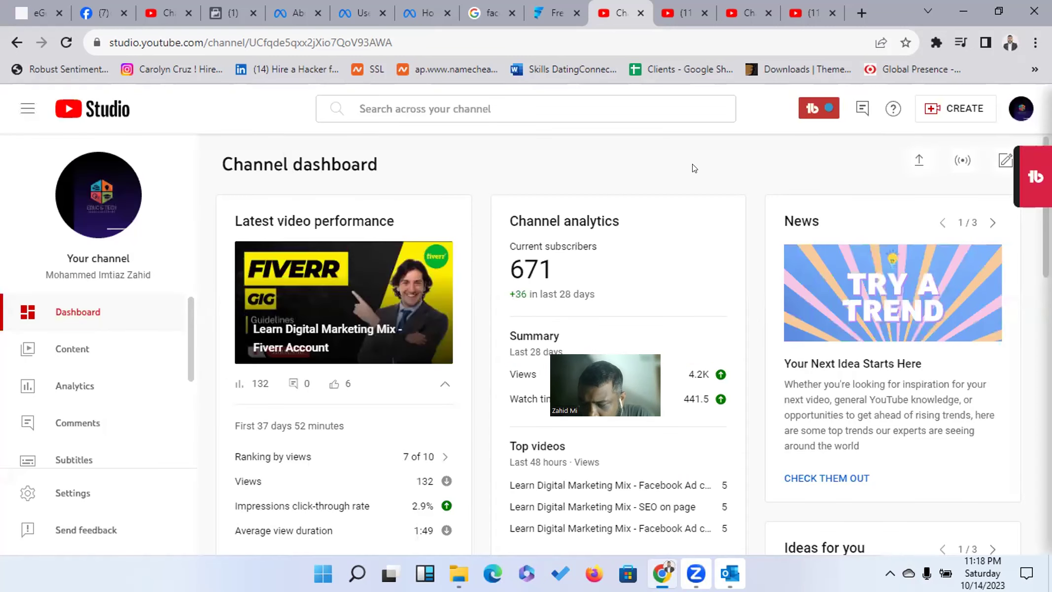